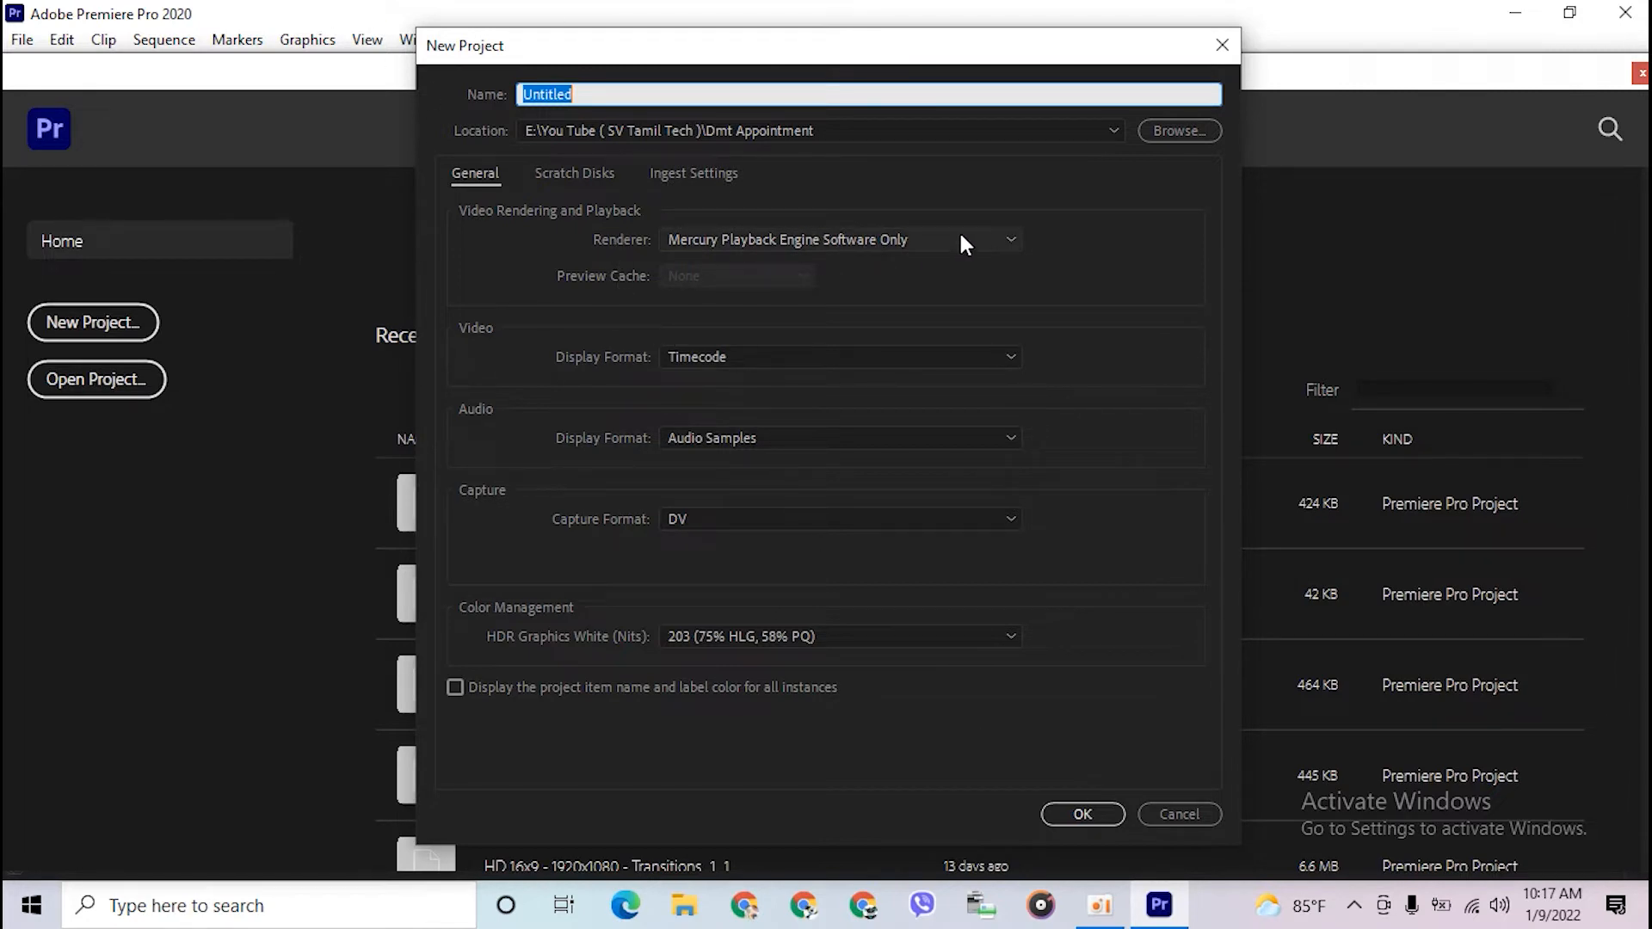
- Create the project Ex in the Delete folder using the Mercury Playback Engine GPU Acceleration (CUDA) renderer
{"action": "left_click", "coordinate": [1004, 251]}
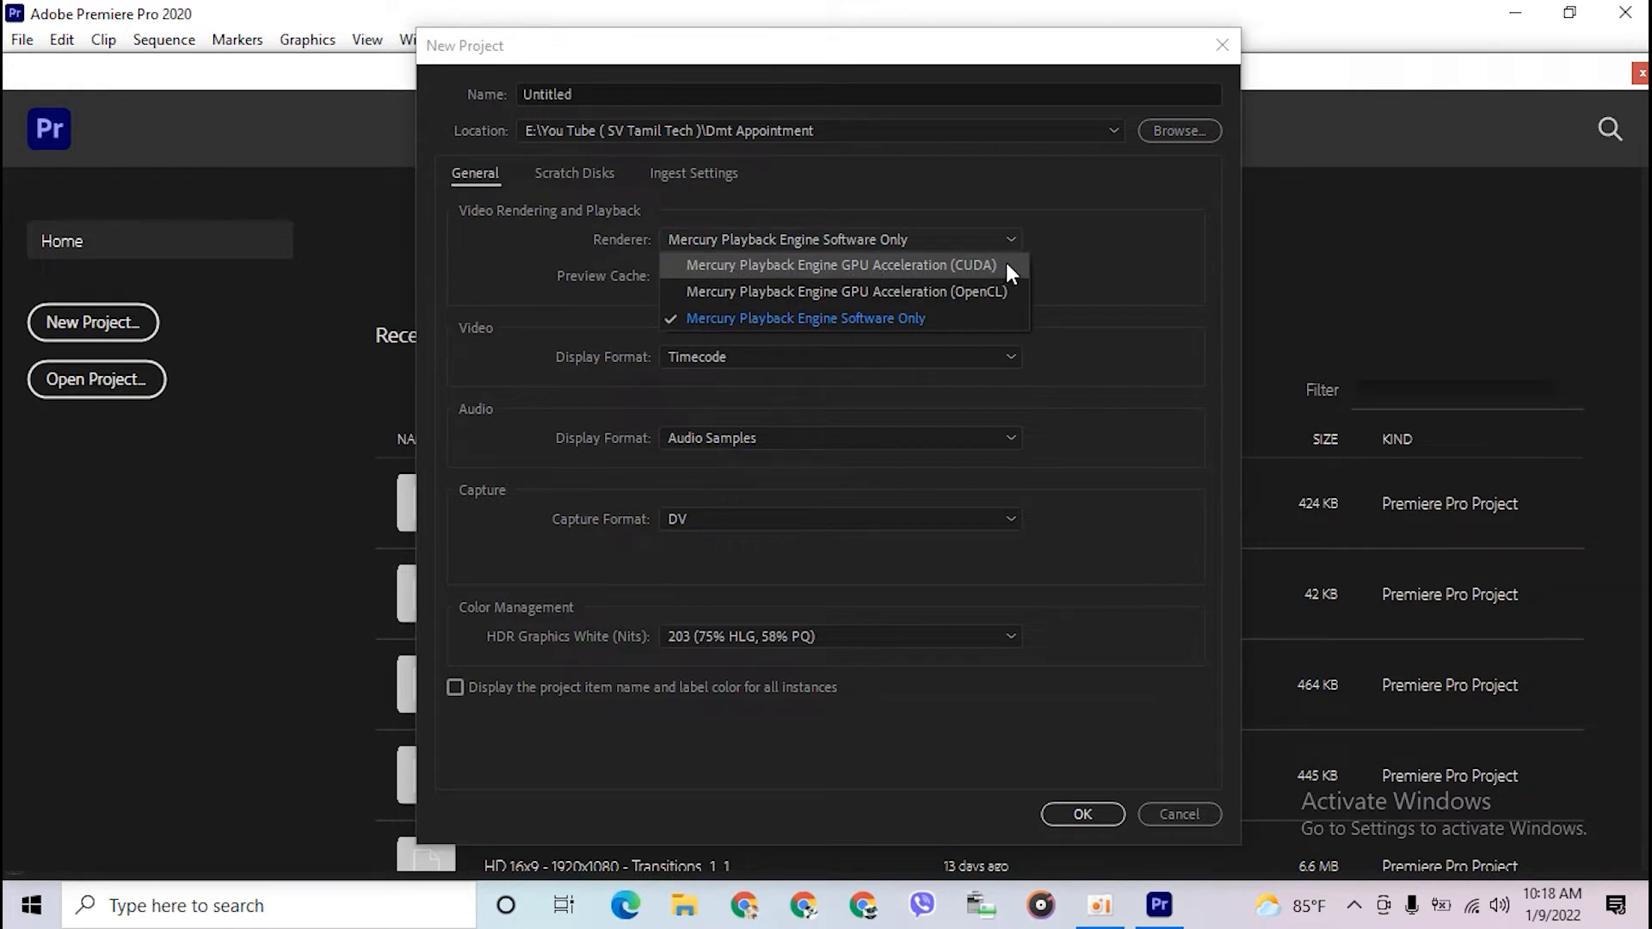
{"action": "left_click", "coordinate": [909, 266]}
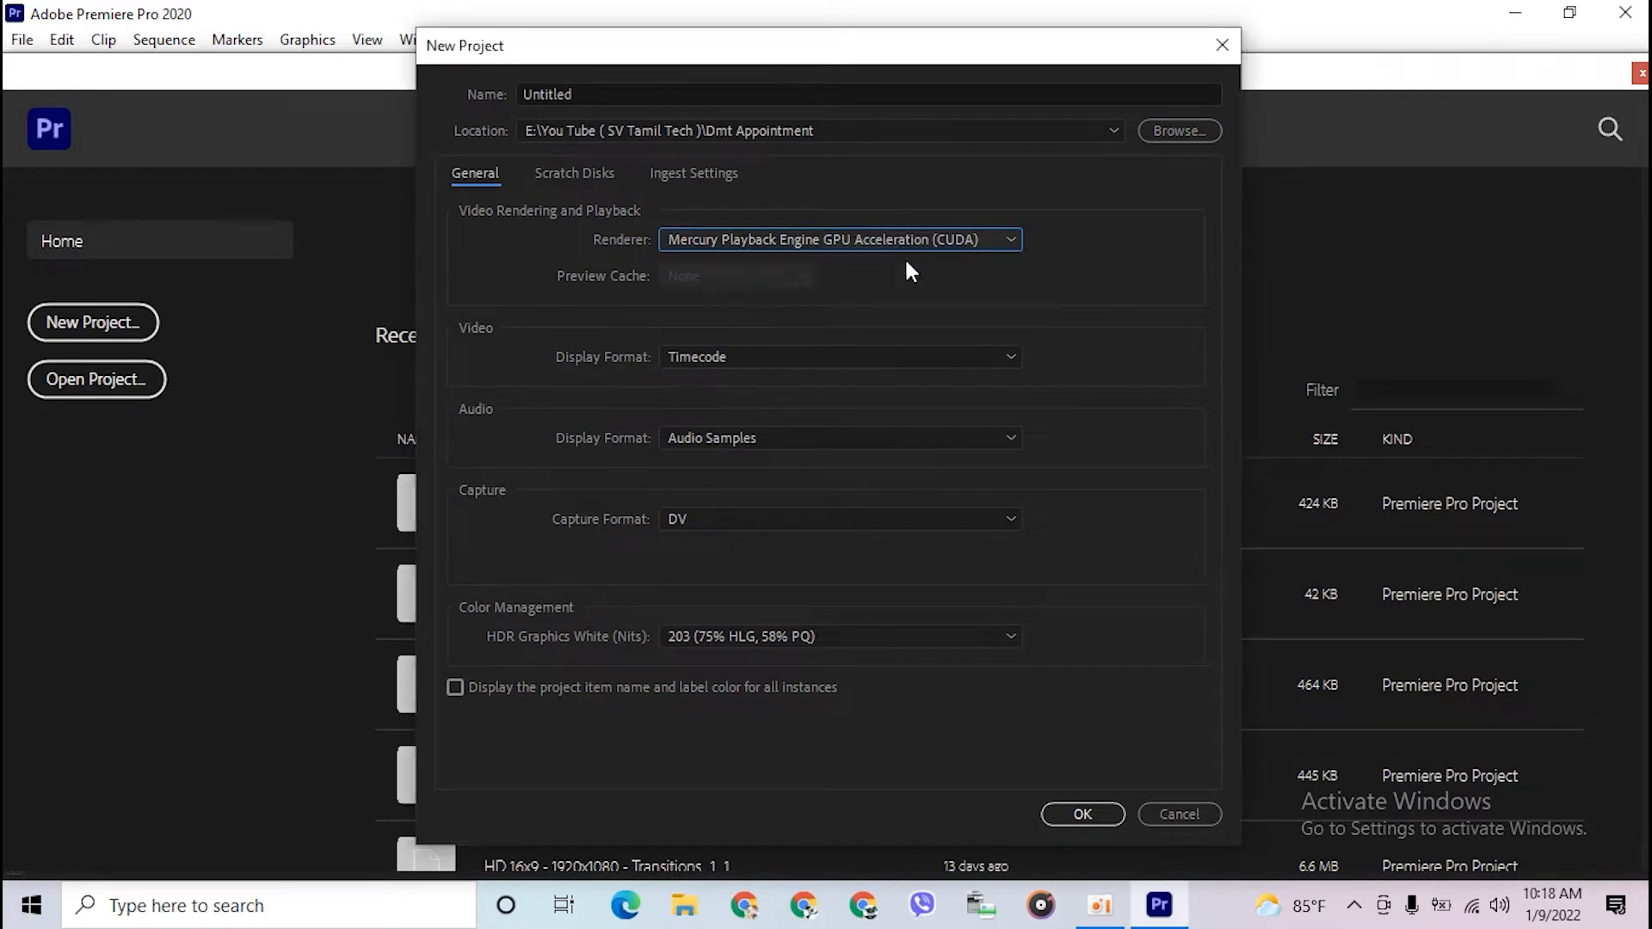
{"action": "left_click", "coordinate": [987, 244]}
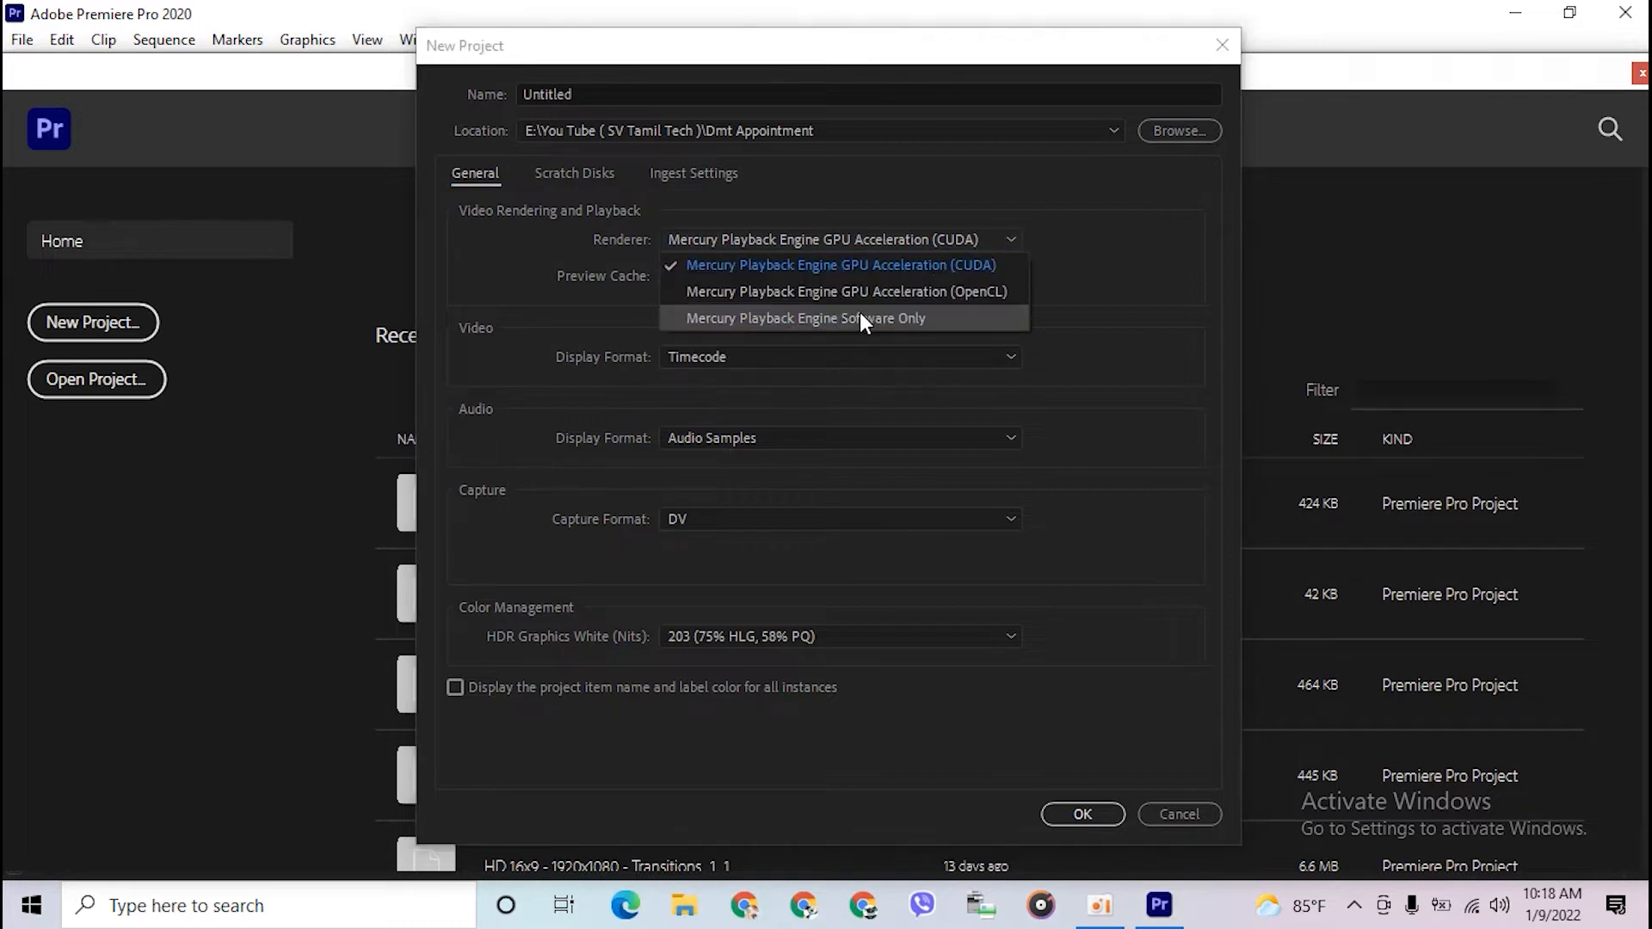
{"action": "left_click", "coordinate": [1150, 270]}
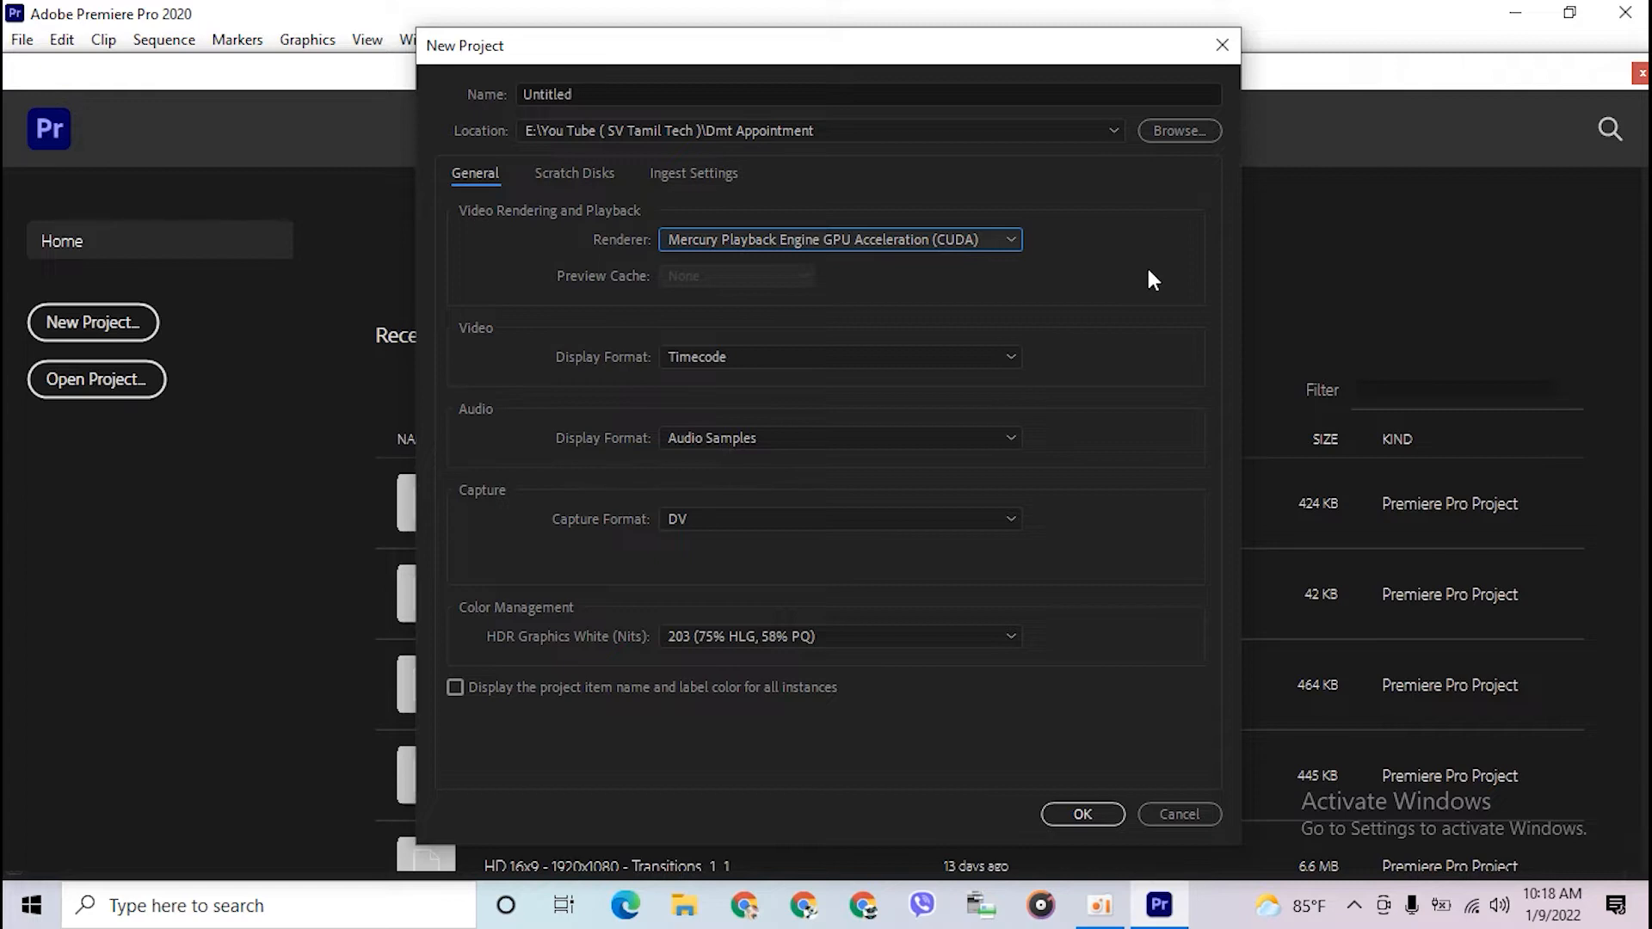
{"action": "left_click", "coordinate": [977, 243]}
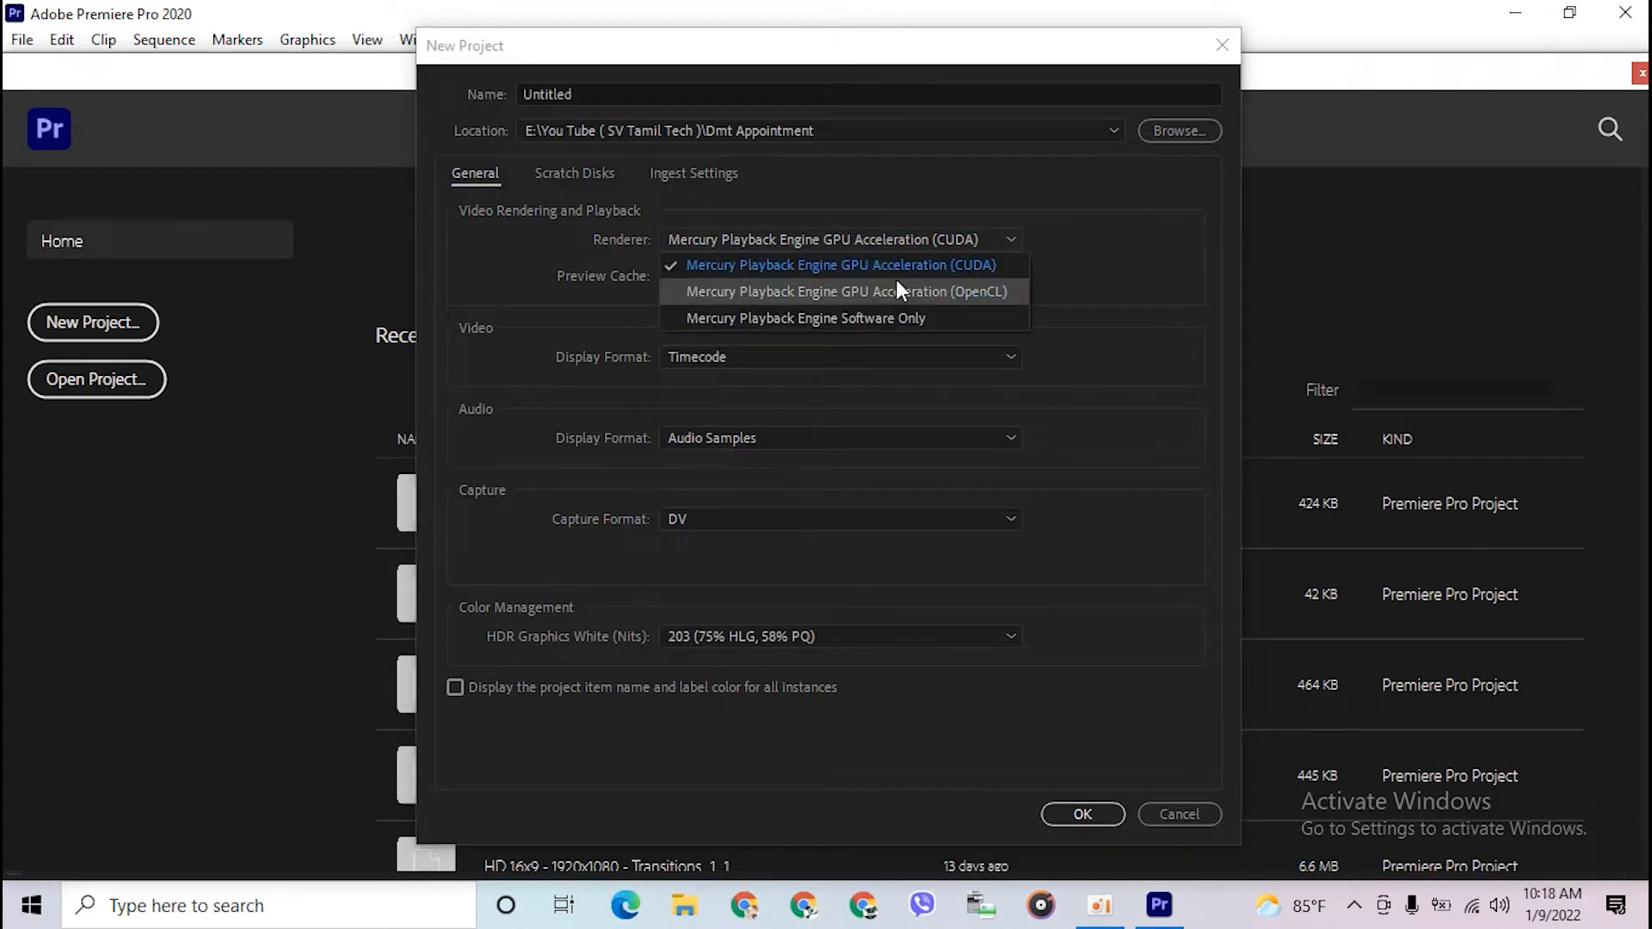
{"action": "left_click", "coordinate": [1103, 288]}
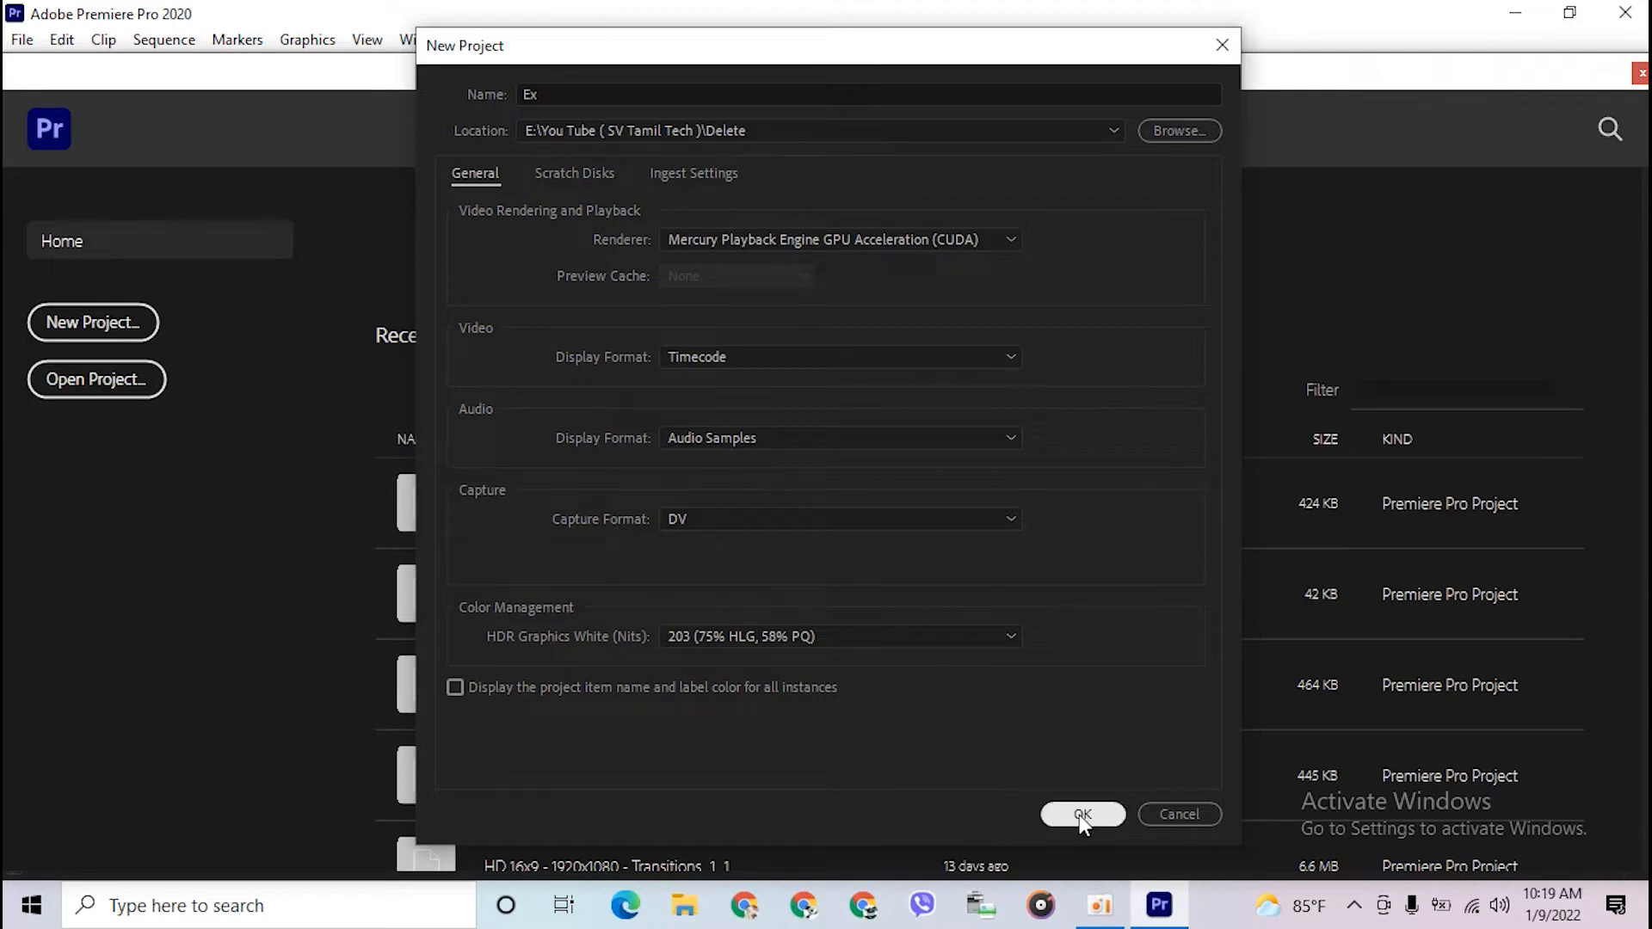
{"action": "left_click", "coordinate": [1081, 814]}
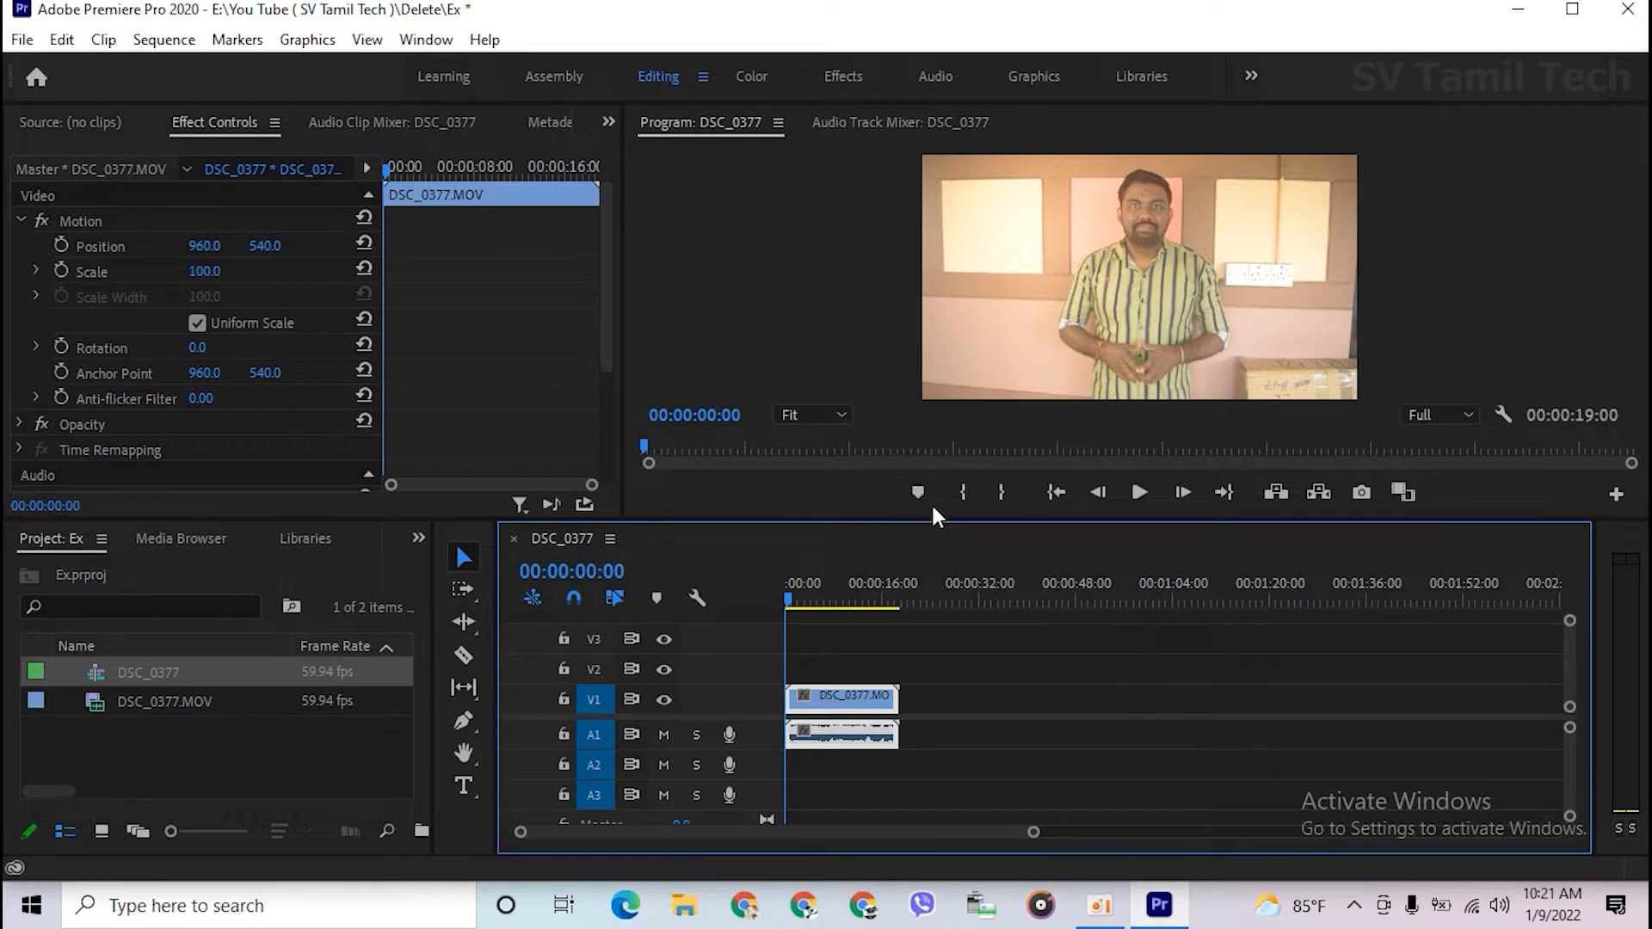
- Cut the DSC_0377.MOV clip on the timeline into three pieces at about 5 and 10 seconds
{"action": "left_click", "coordinate": [981, 693]}
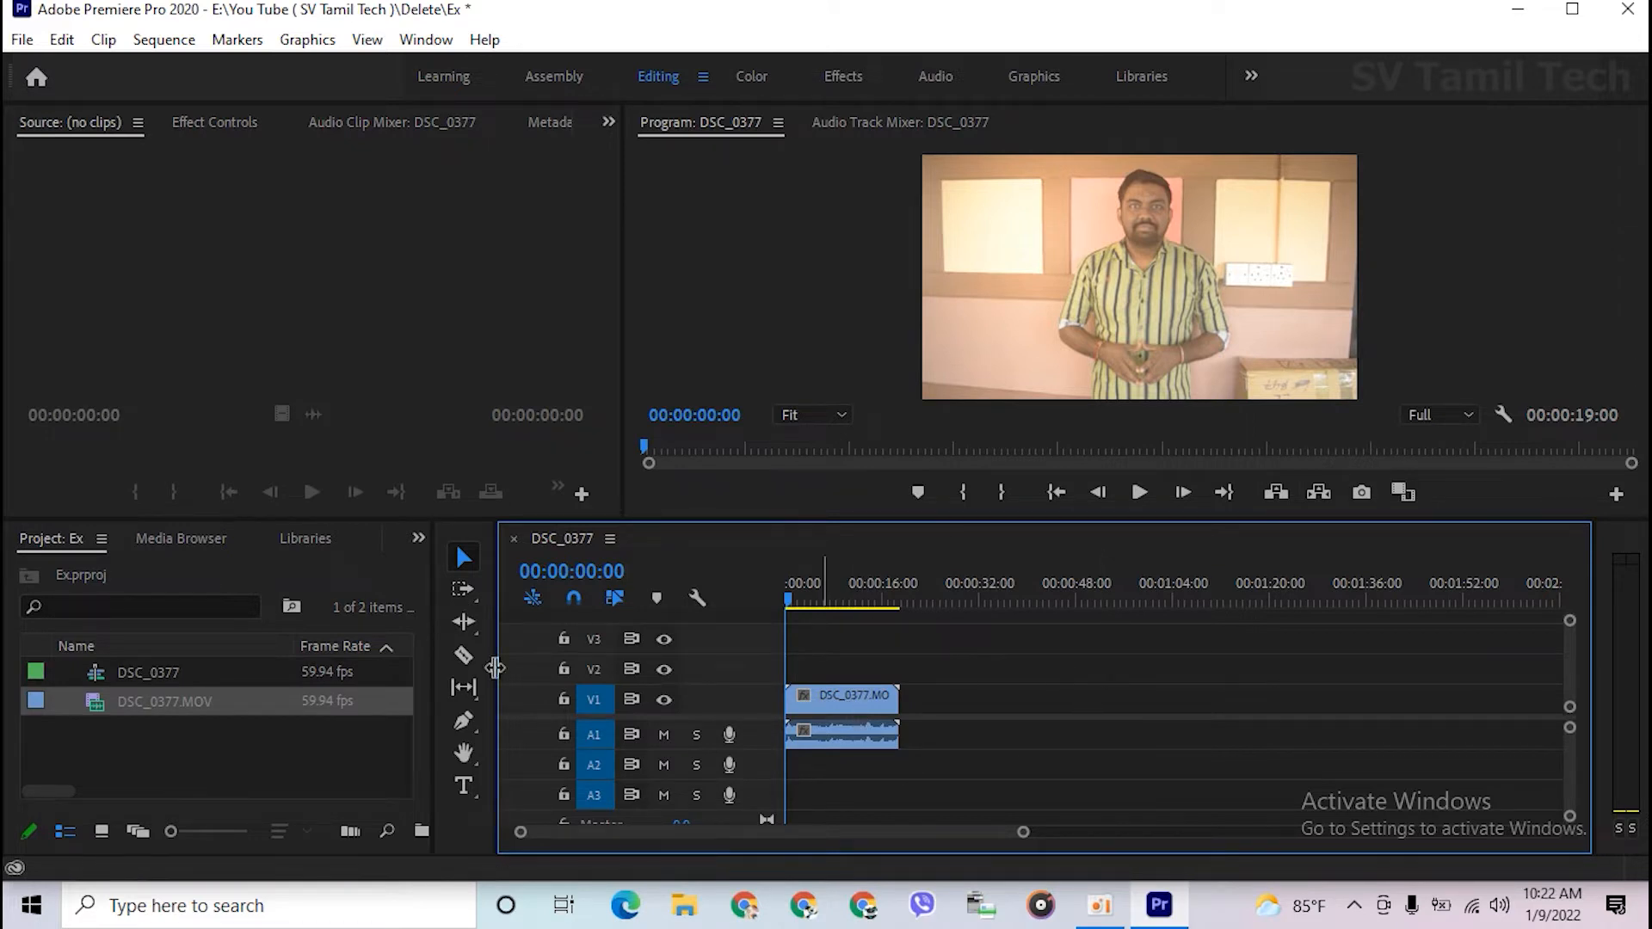
{"action": "left_click", "coordinate": [463, 658]}
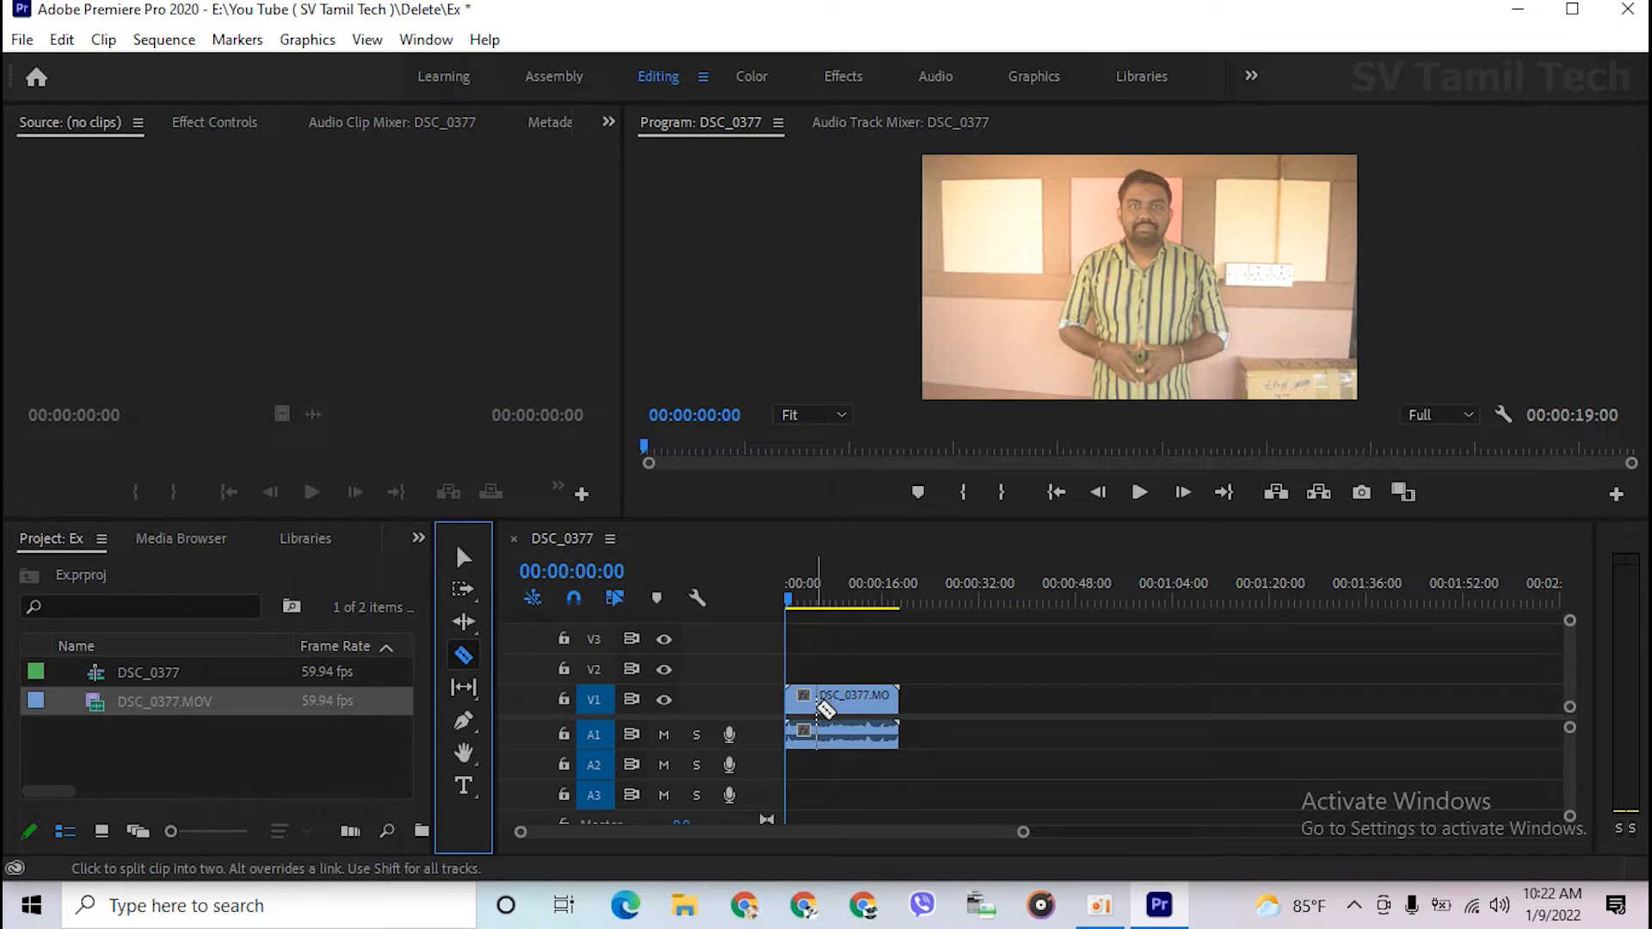
{"action": "left_click", "coordinate": [815, 706]}
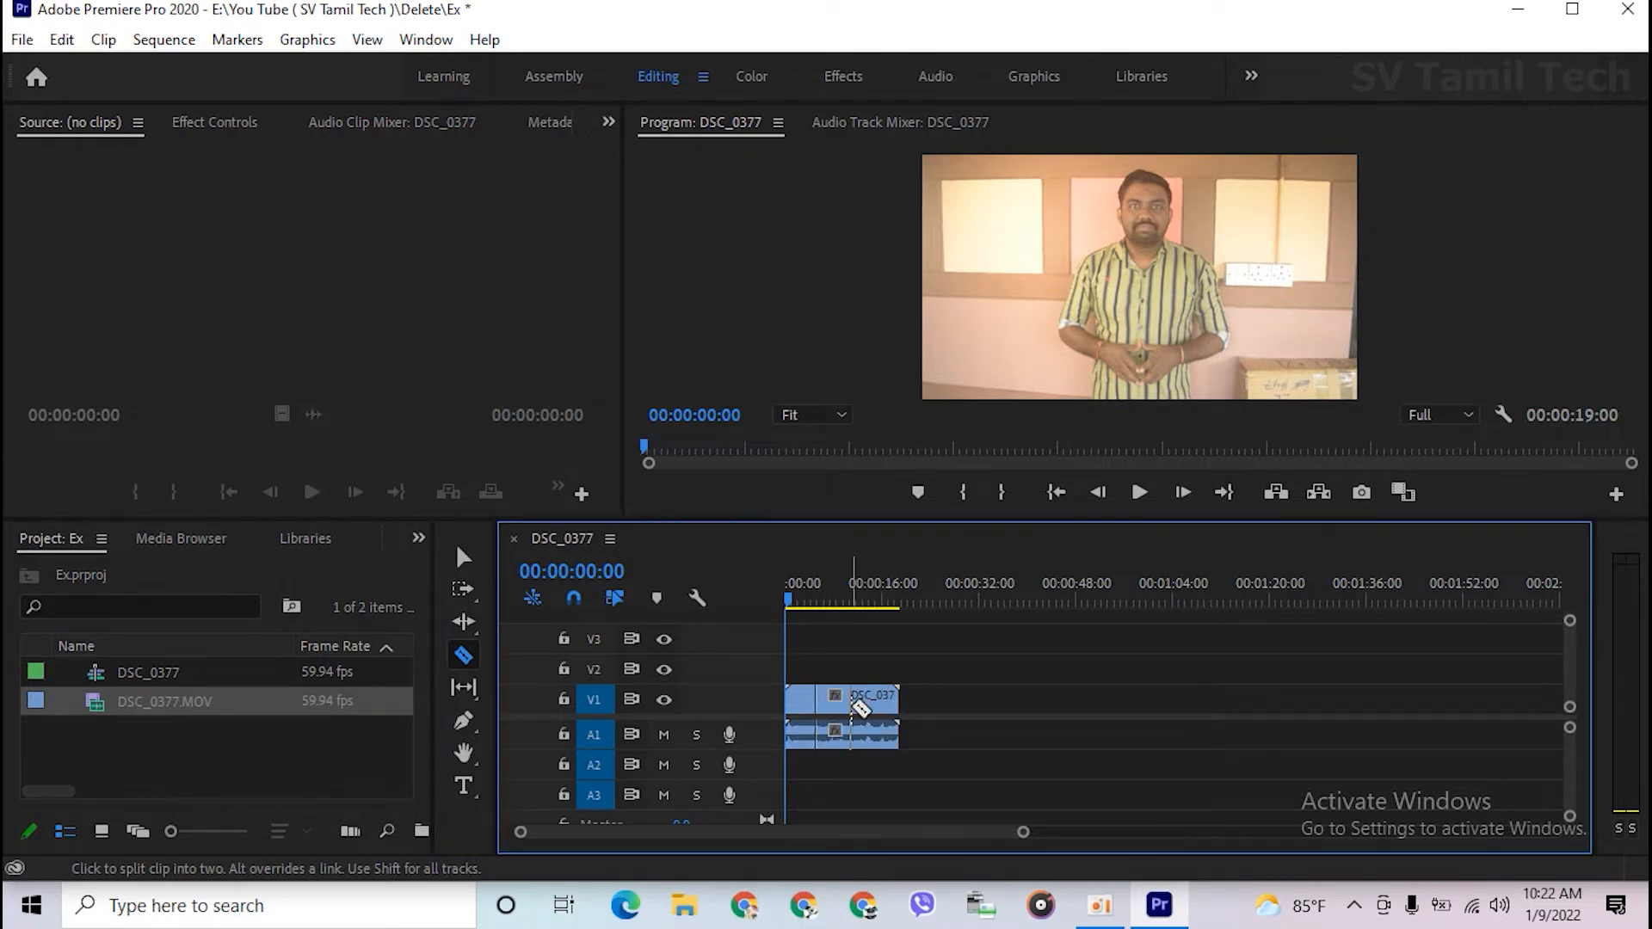
{"action": "left_click", "coordinate": [850, 706]}
- Move the second and third clip pieces later on the timeline, leaving gaps between all three pieces
{"action": "key", "text": "v"}
{"action": "left_click_drag", "start_coordinate": [971, 679], "coordinate": [841, 776]}
{"action": "left_click_drag", "start_coordinate": [878, 705], "coordinate": [989, 710]}
{"action": "left_click", "coordinate": [997, 691]}
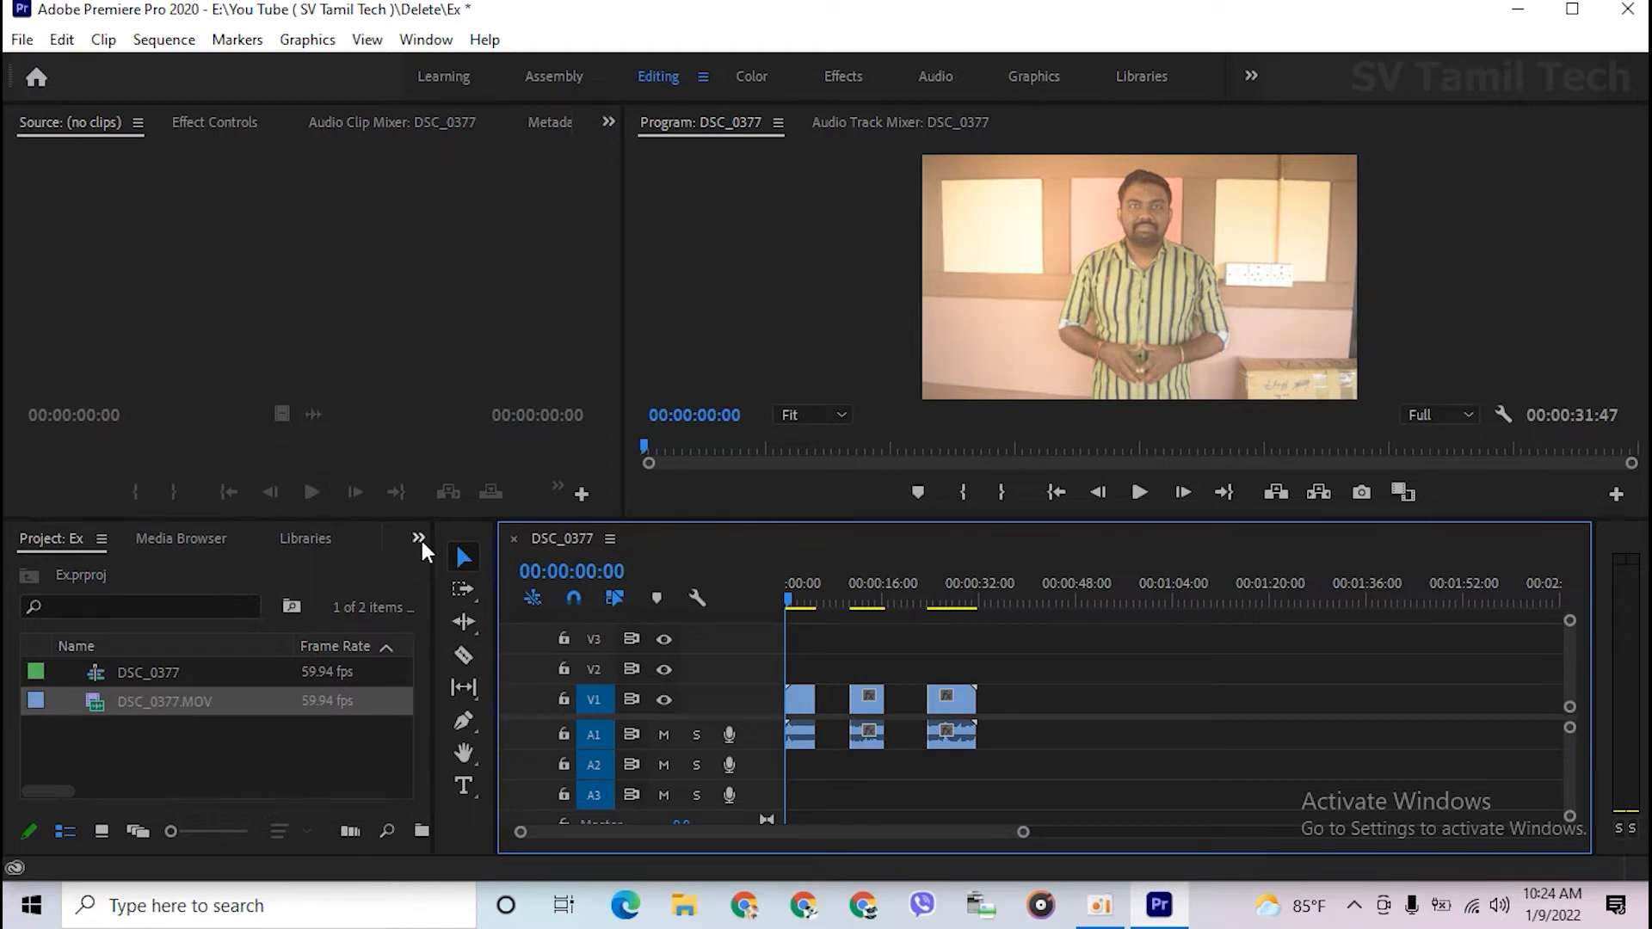
- Show the list of available effects in place of the project media
{"action": "left_click", "coordinate": [418, 538]}
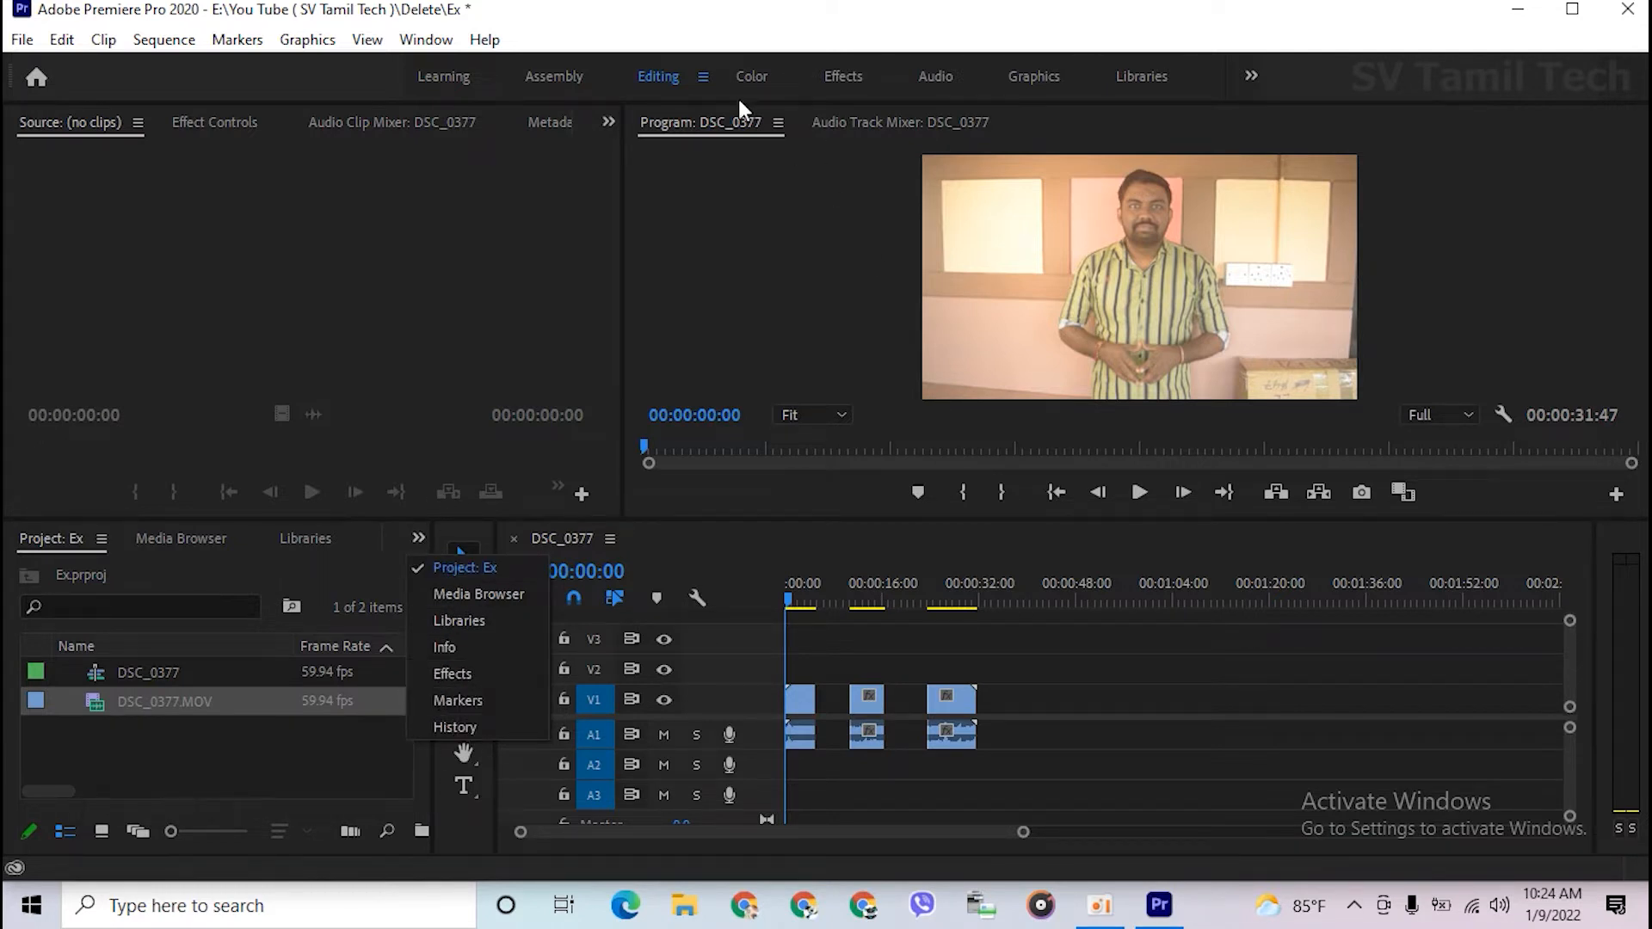
{"action": "left_click", "coordinate": [439, 41]}
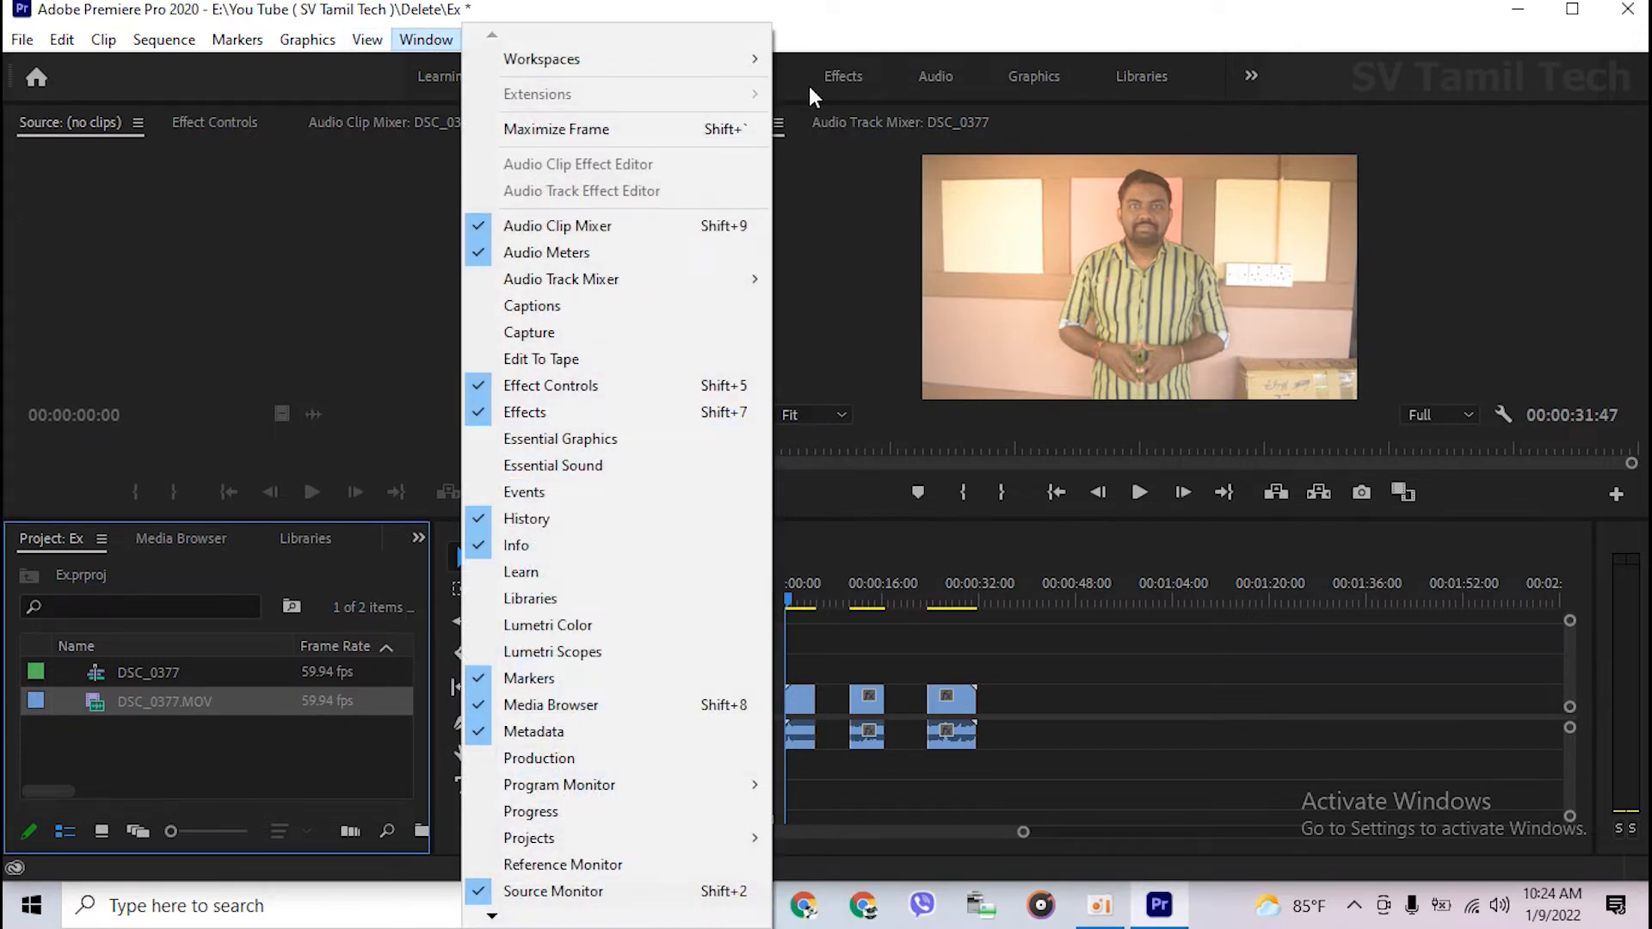
{"action": "left_click", "coordinate": [348, 697]}
{"action": "left_click", "coordinate": [418, 540]}
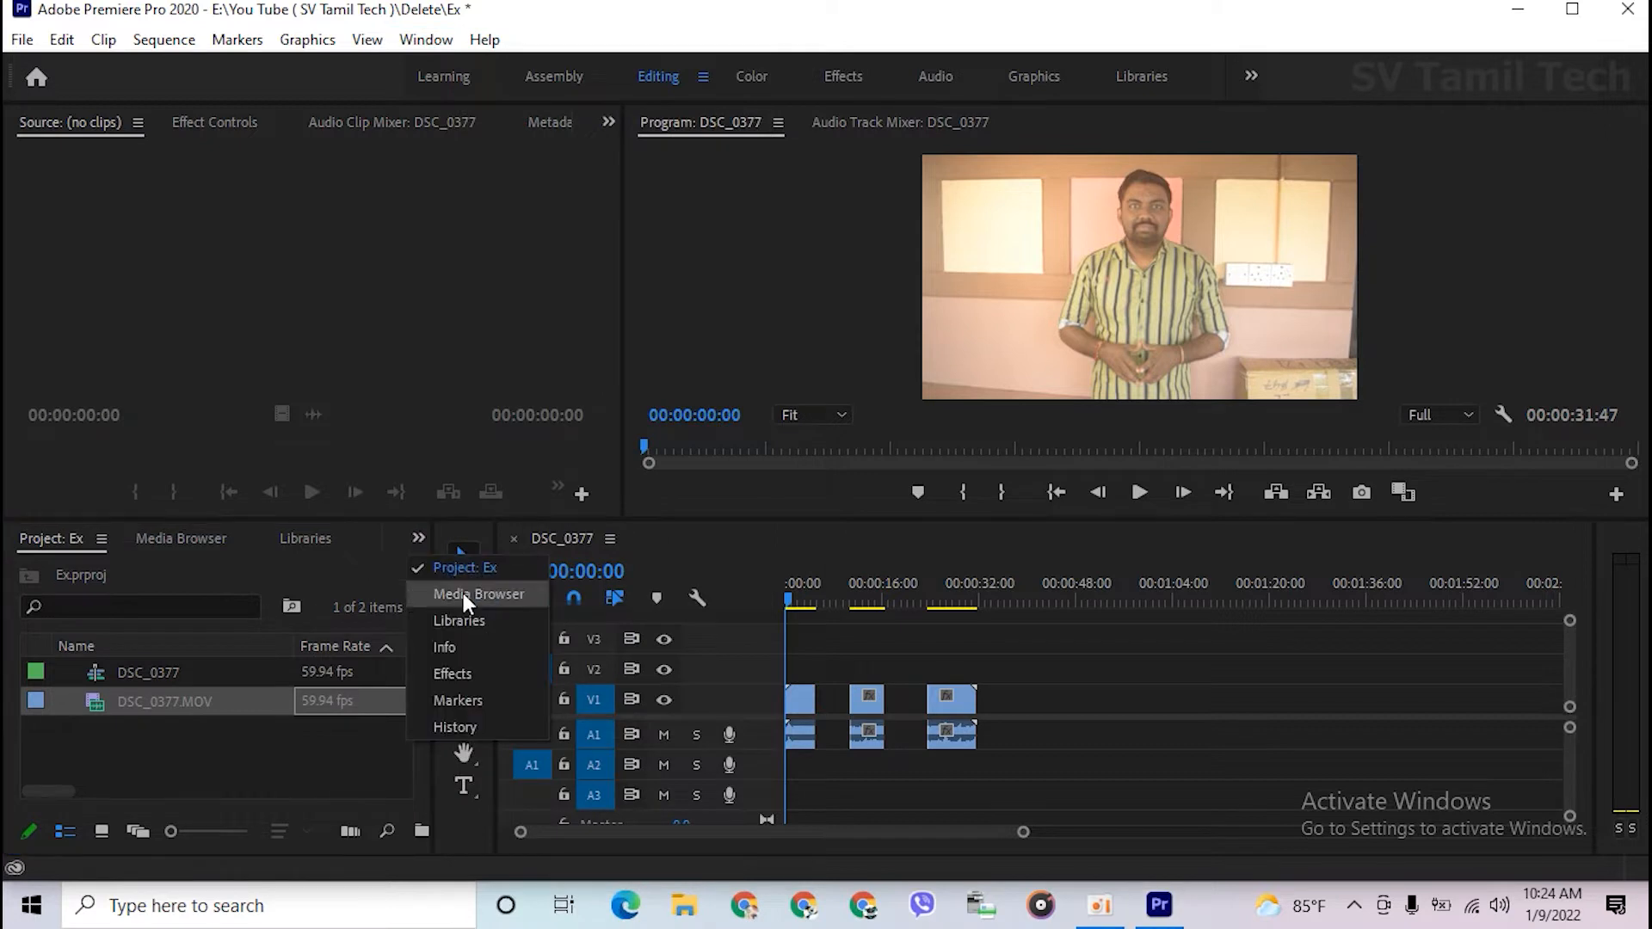
{"action": "left_click", "coordinate": [478, 679]}
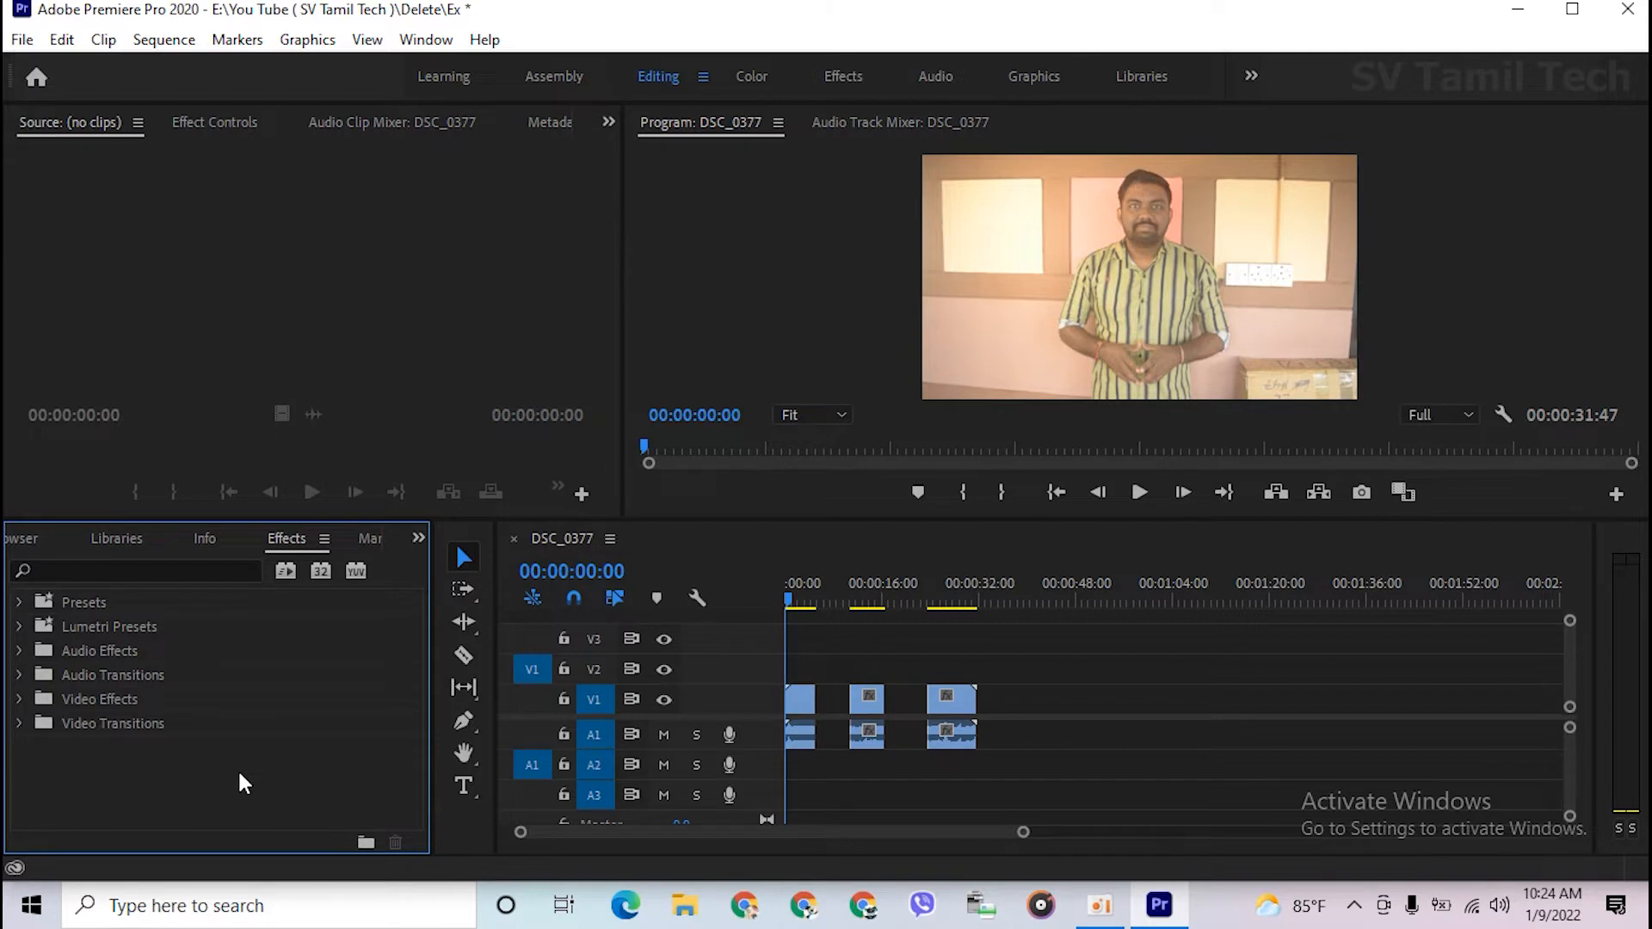
- Search the effects for "color" and locate Lumetri Color among the Color Correction effects
{"action": "left_click", "coordinate": [154, 572]}
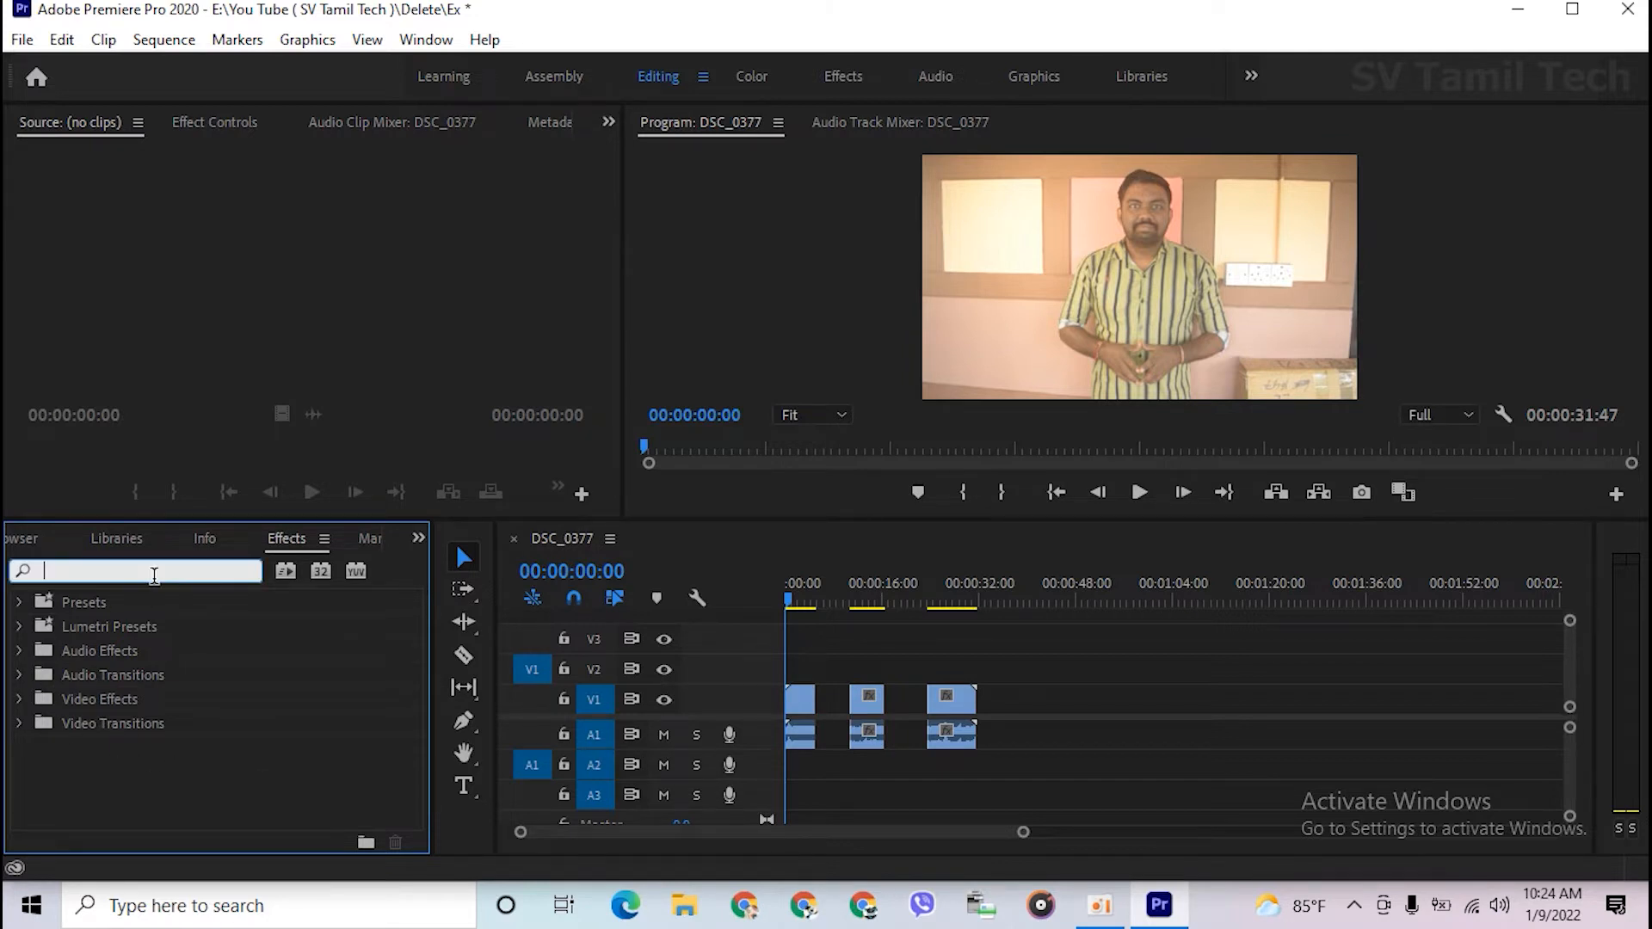
{"action": "type", "text": "color"}
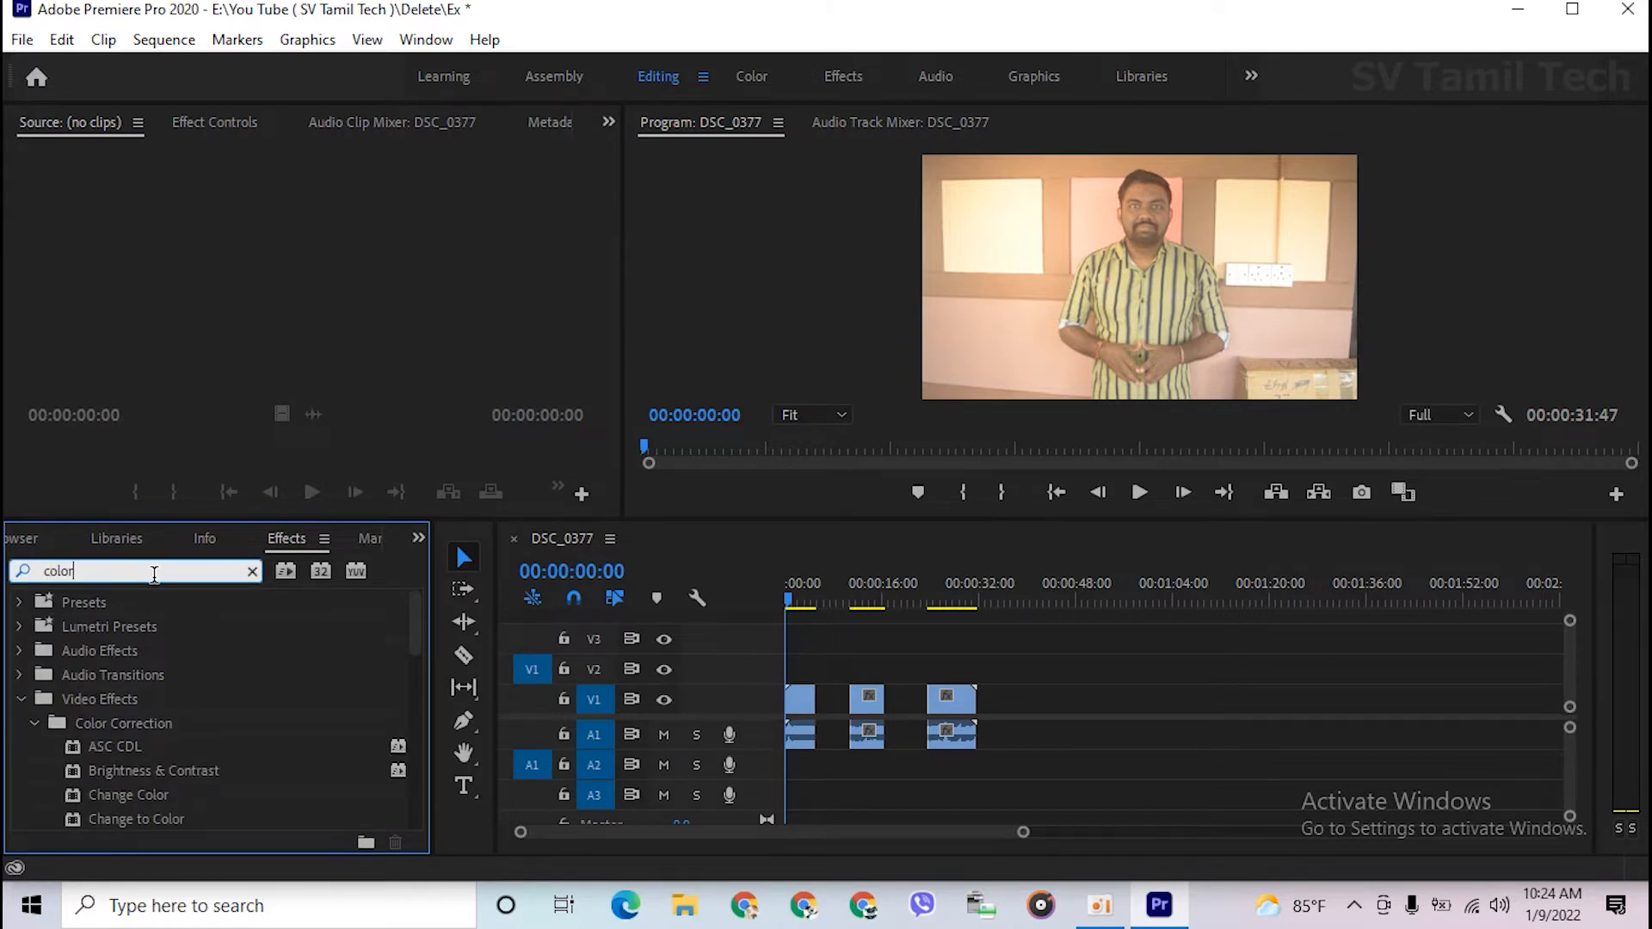
{"action": "scroll", "coordinate": [182, 762], "scroll_direction": "down", "scroll_amount": 1}
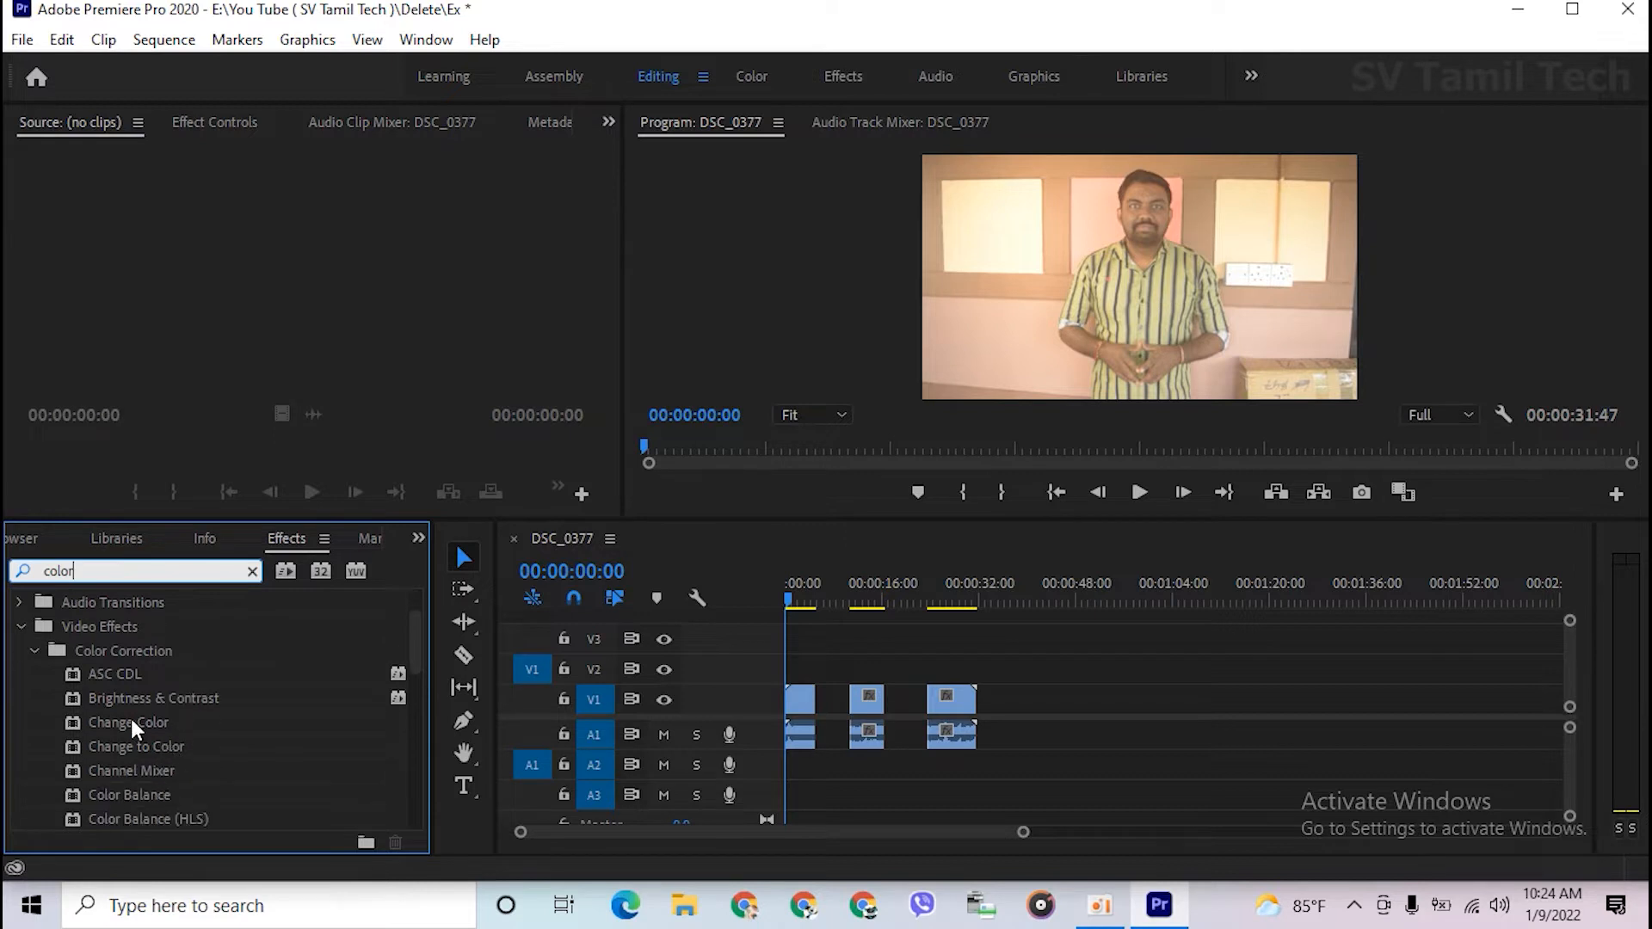
{"action": "scroll", "coordinate": [131, 719], "scroll_direction": "down", "scroll_amount": 2}
{"action": "scroll", "coordinate": [131, 720], "scroll_direction": "up", "scroll_amount": 1}
{"action": "scroll", "coordinate": [131, 719], "scroll_direction": "down", "scroll_amount": 3}
{"action": "scroll", "coordinate": [131, 715], "scroll_direction": "up", "scroll_amount": 3}
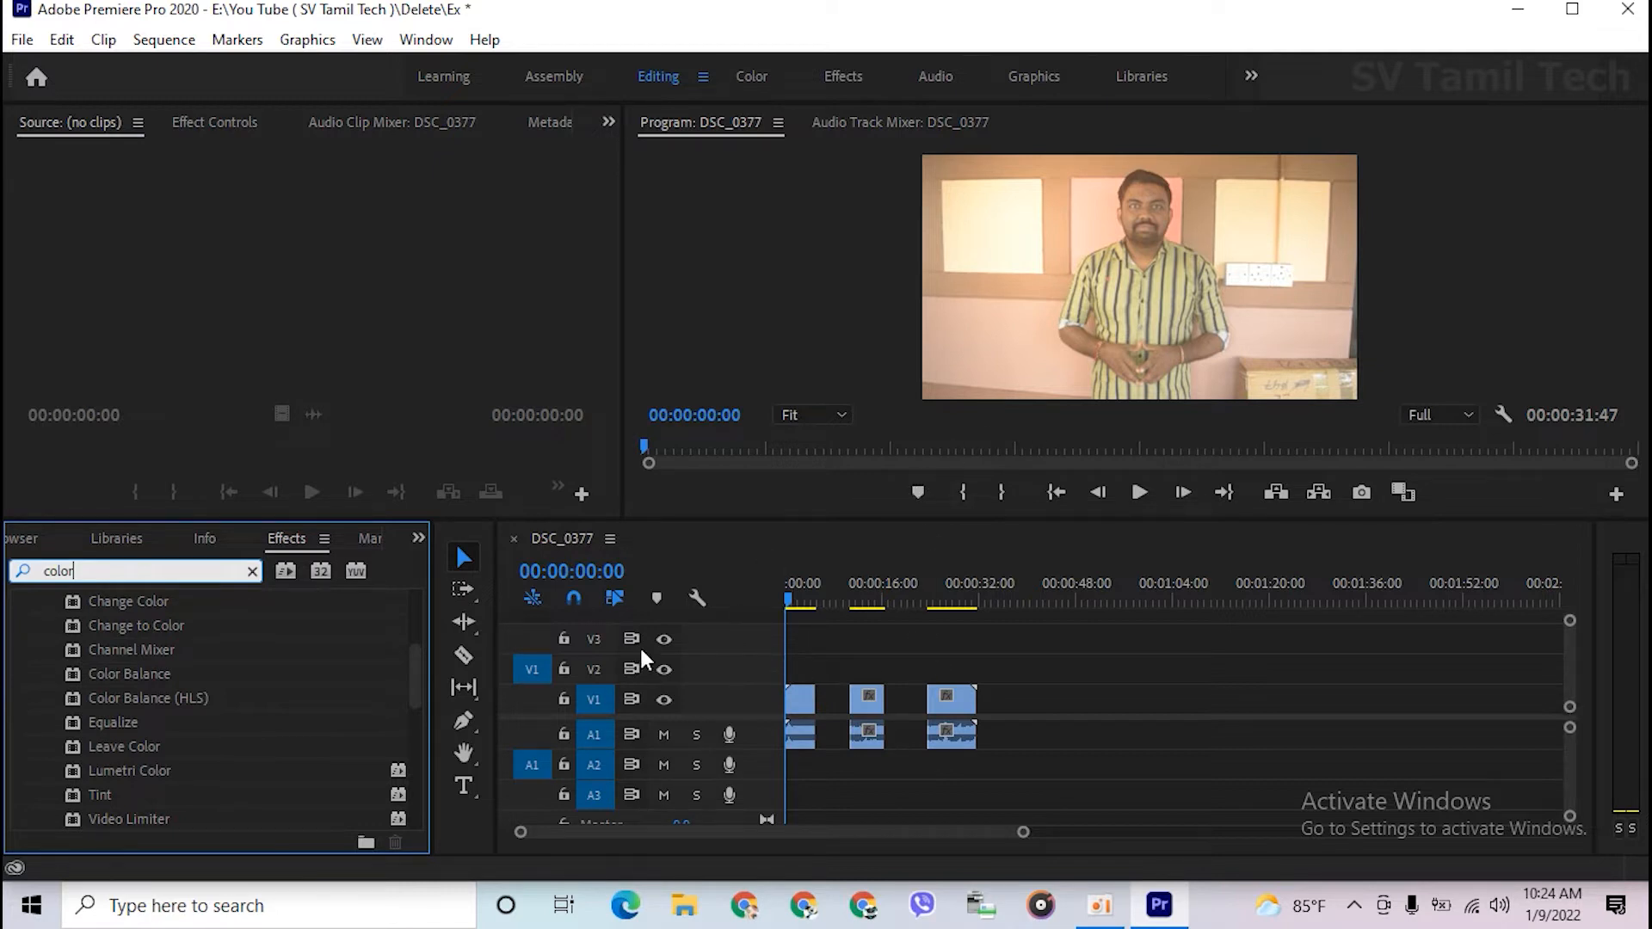
- Try Lumetri Color on the separate timeline clips and undo the last application
{"action": "left_click", "coordinate": [119, 777]}
{"action": "left_click_drag", "start_coordinate": [100, 774], "coordinate": [809, 711]}
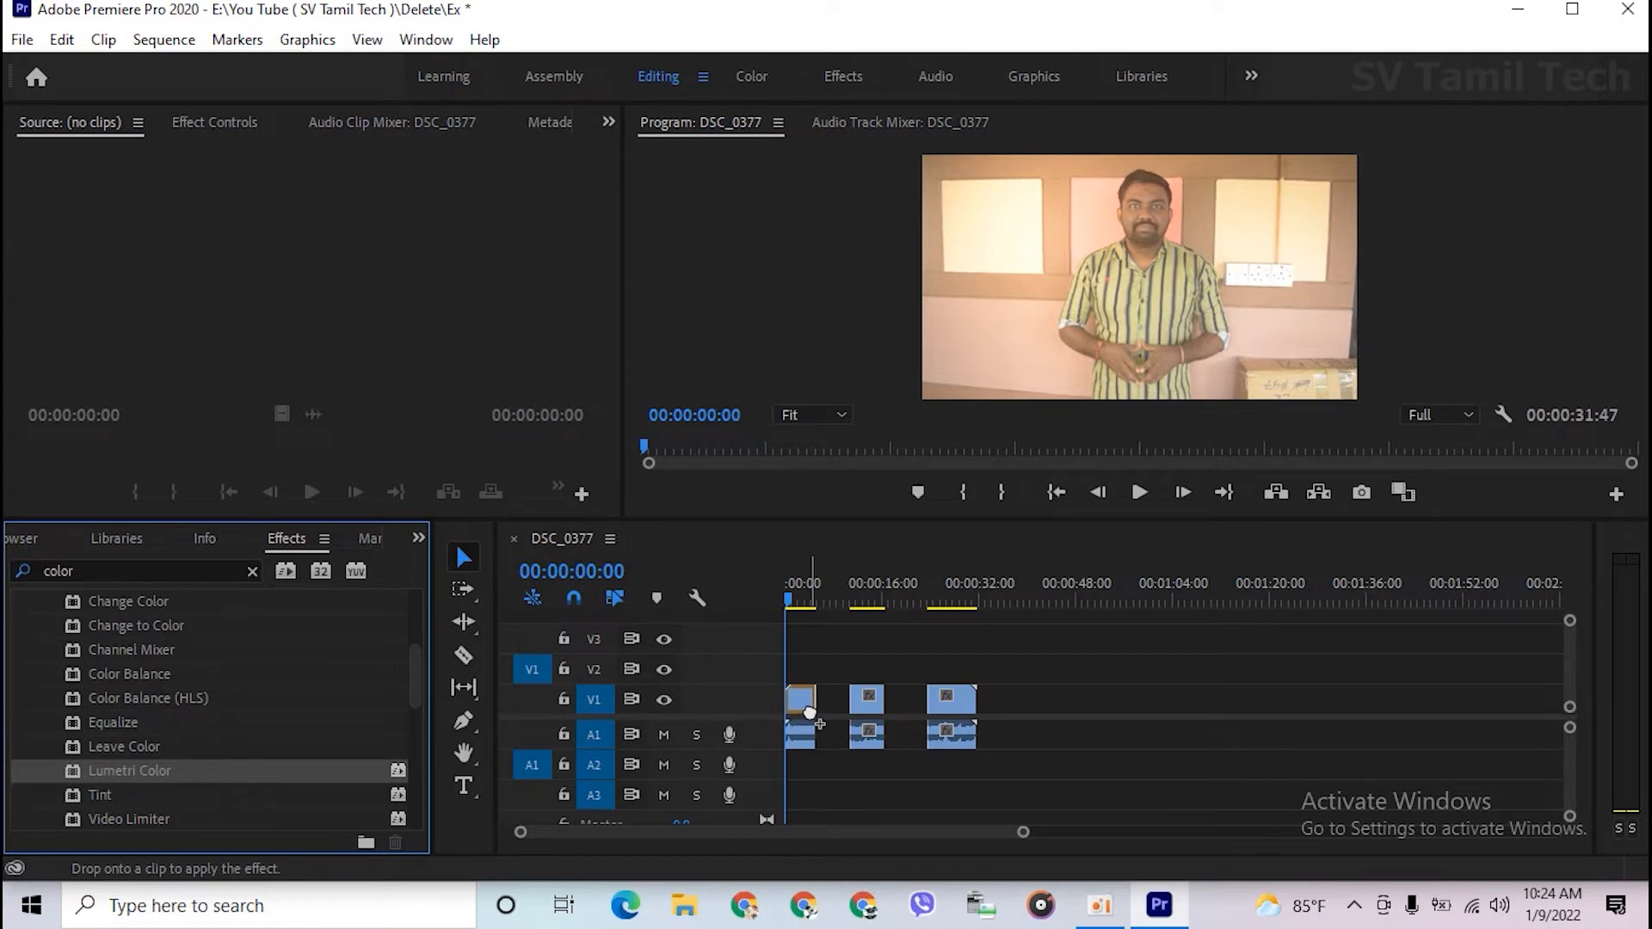
{"action": "left_click_drag", "start_coordinate": [809, 711], "coordinate": [977, 726]}
{"action": "left_click", "coordinate": [1114, 724]}
{"action": "key", "text": "ctrl+z"}
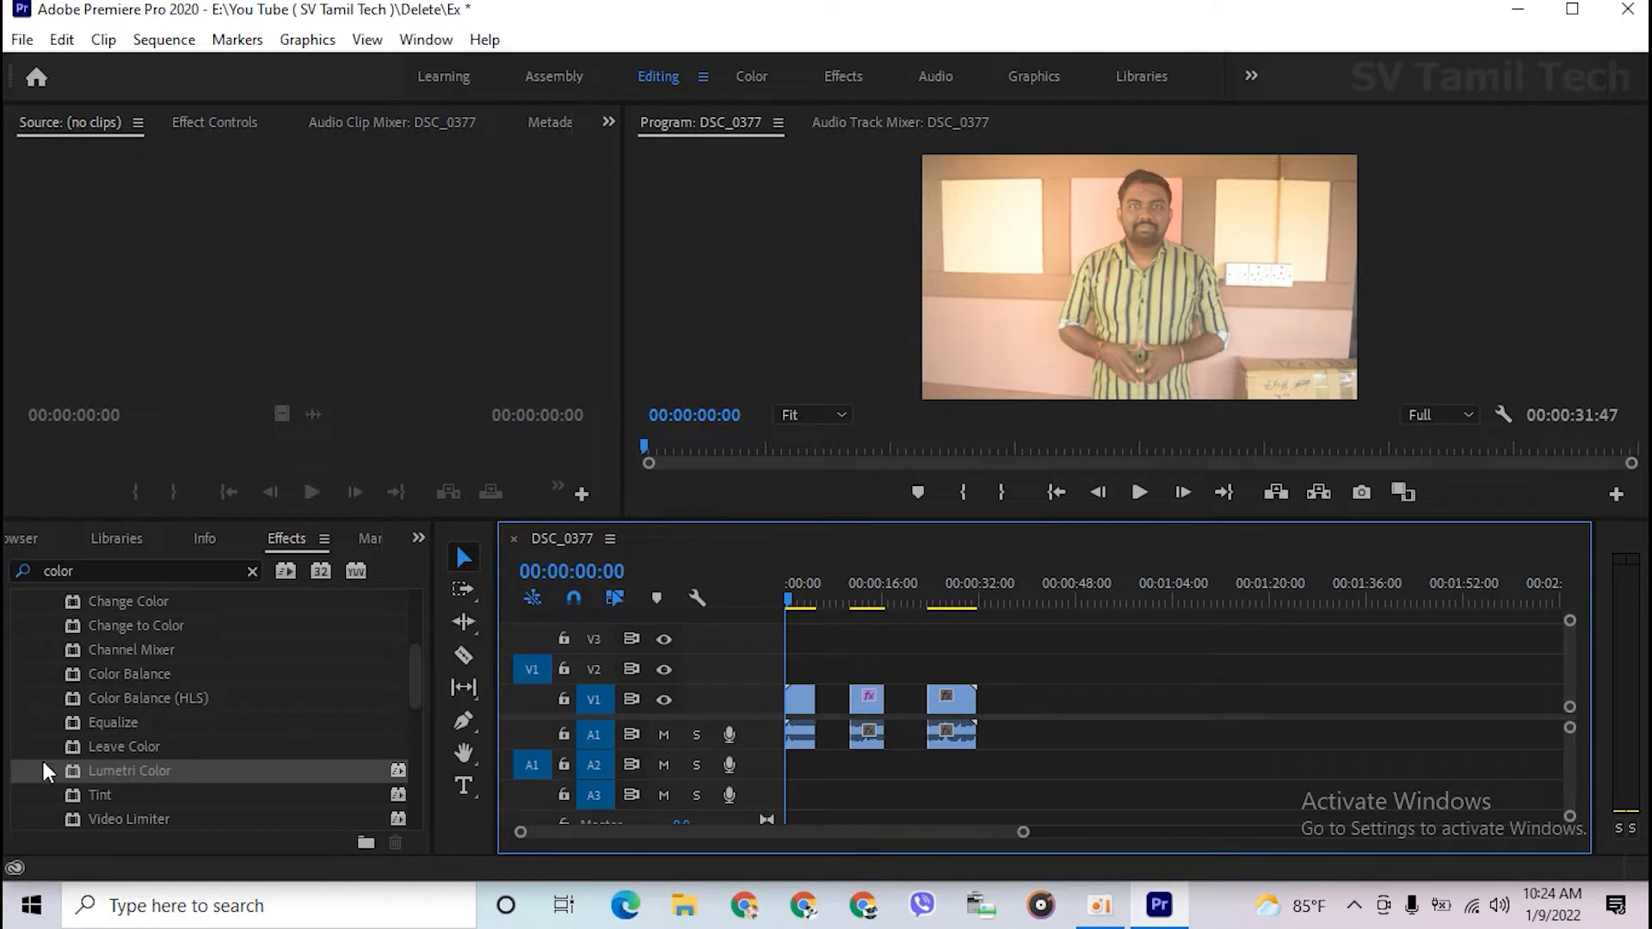
- Apply Lumetri Color to the first timeline clip and expand its Basic Correction settings in the effect controls
{"action": "left_click_drag", "start_coordinate": [101, 779], "coordinate": [808, 701]}
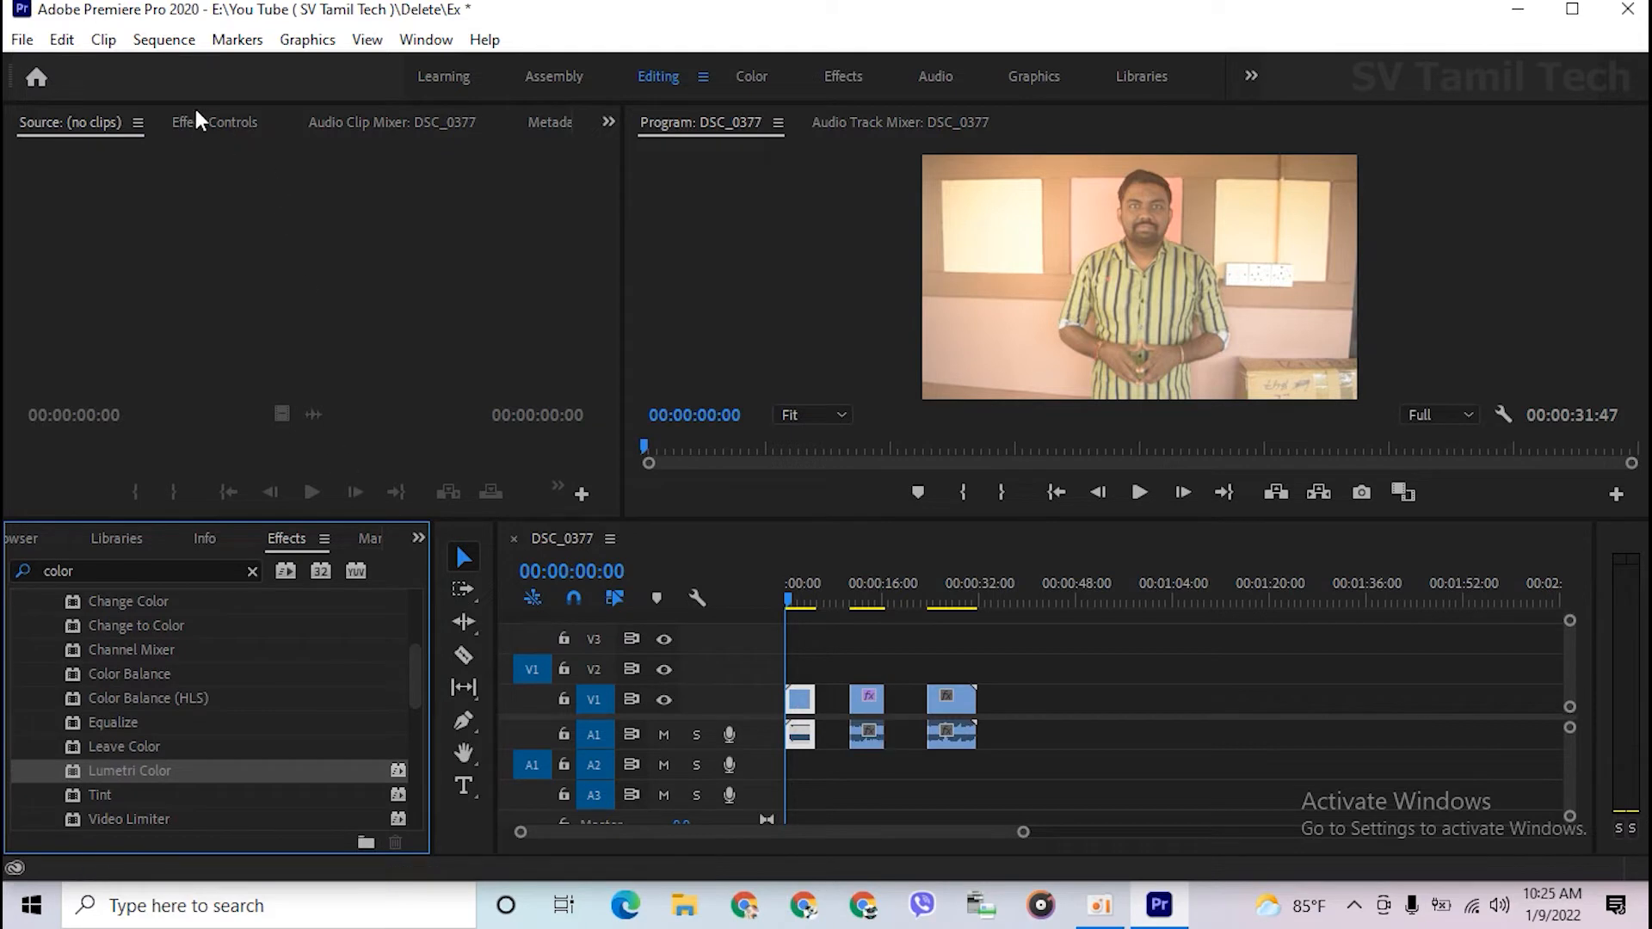
{"action": "left_click", "coordinate": [198, 132]}
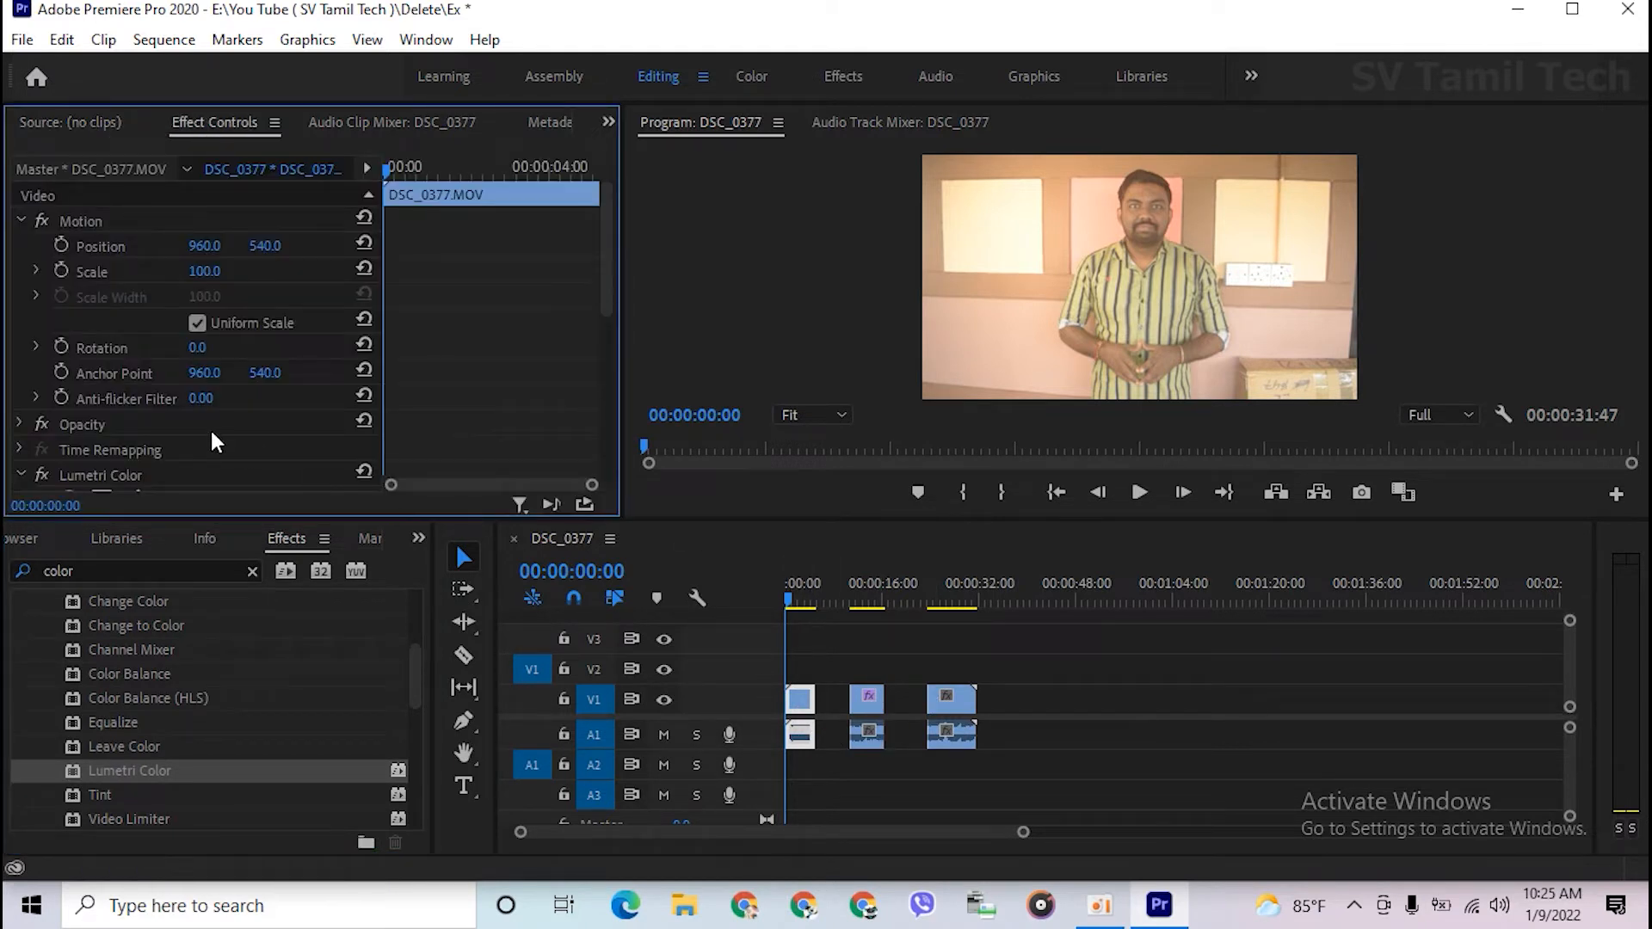
{"action": "scroll", "coordinate": [206, 426], "scroll_direction": "down", "scroll_amount": 3}
{"action": "scroll", "coordinate": [204, 424], "scroll_direction": "down", "scroll_amount": 5}
{"action": "scroll", "coordinate": [129, 361], "scroll_direction": "up", "scroll_amount": 3}
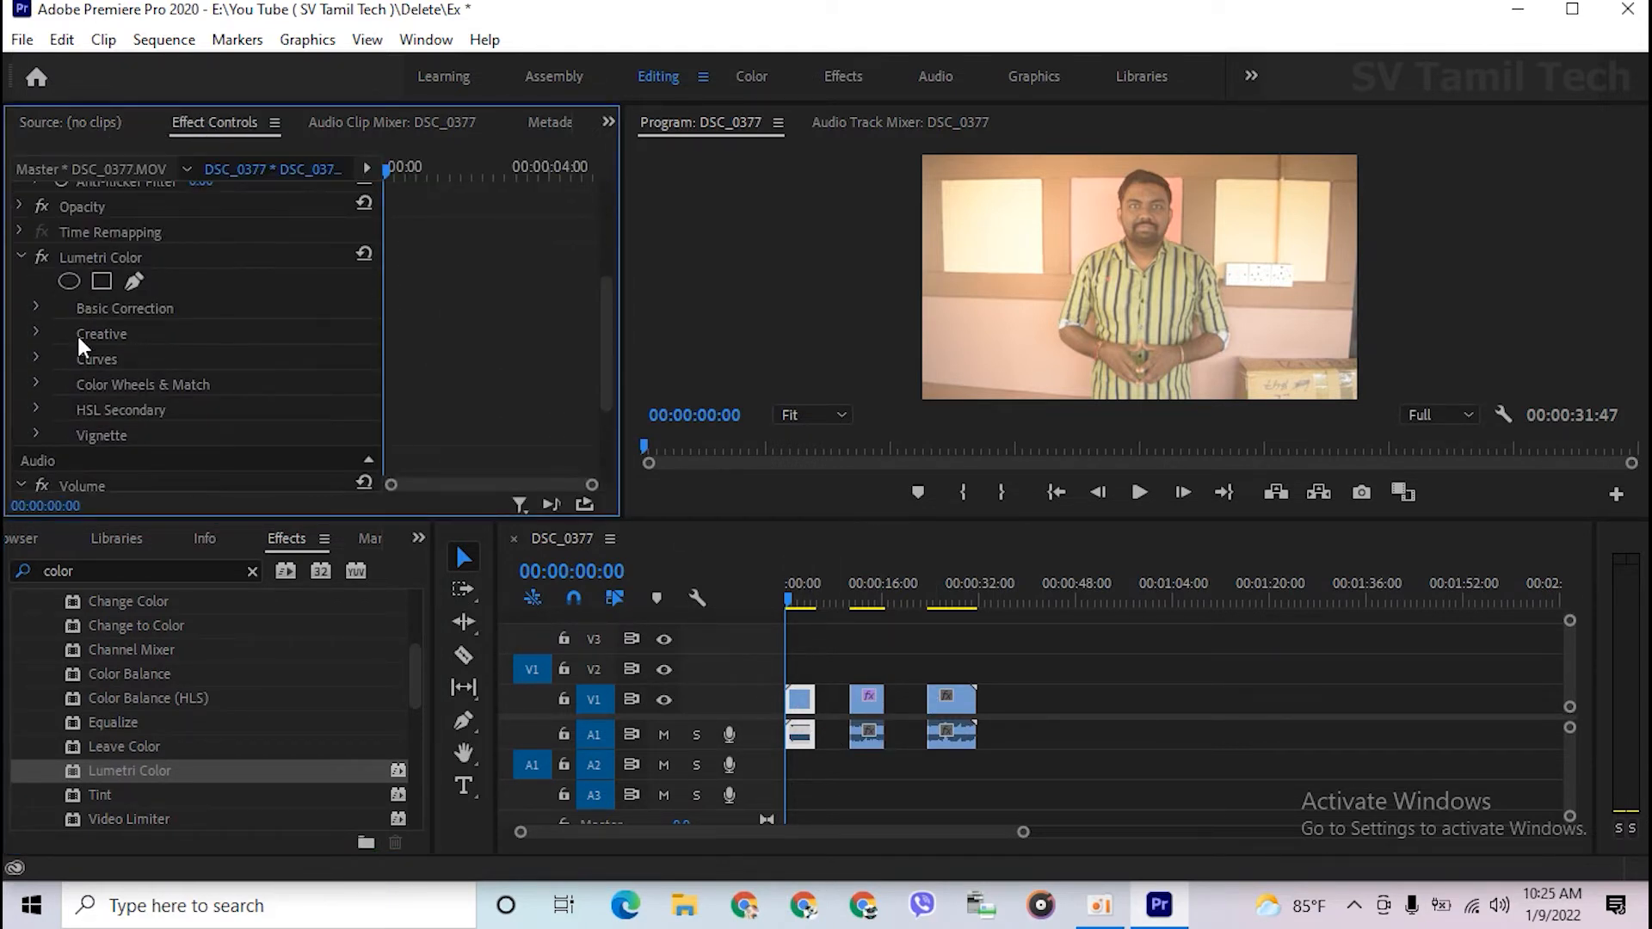
{"action": "scroll", "coordinate": [55, 277], "scroll_direction": "up", "scroll_amount": 2}
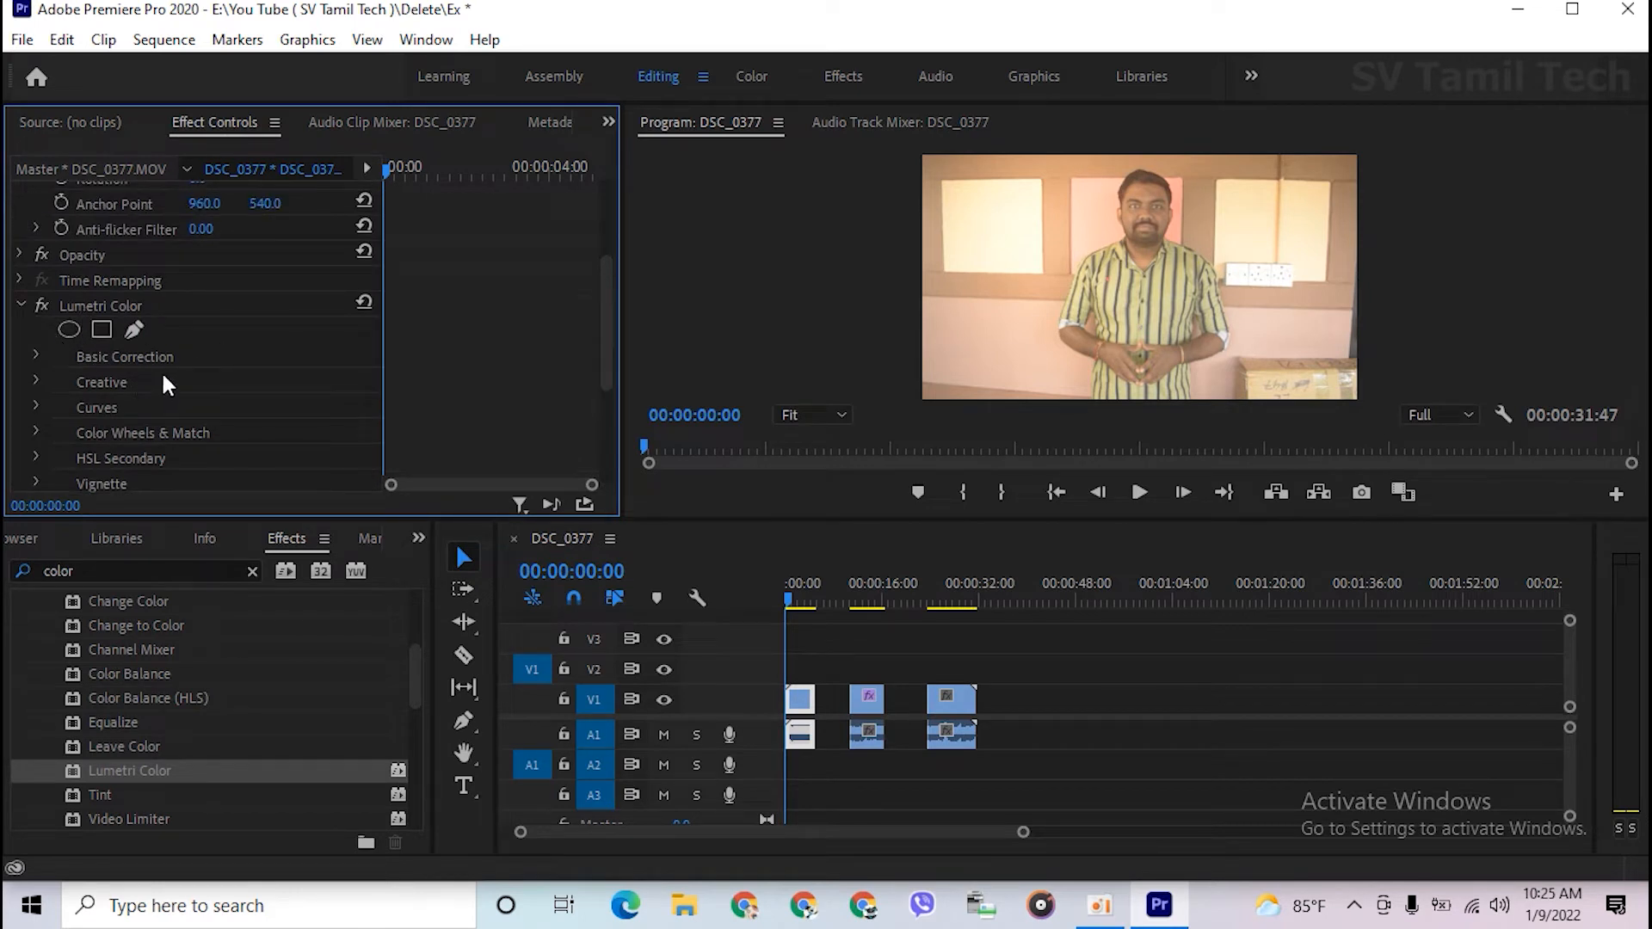
{"action": "scroll", "coordinate": [163, 377], "scroll_direction": "down", "scroll_amount": 10}
{"action": "scroll", "coordinate": [164, 377], "scroll_direction": "up", "scroll_amount": 6}
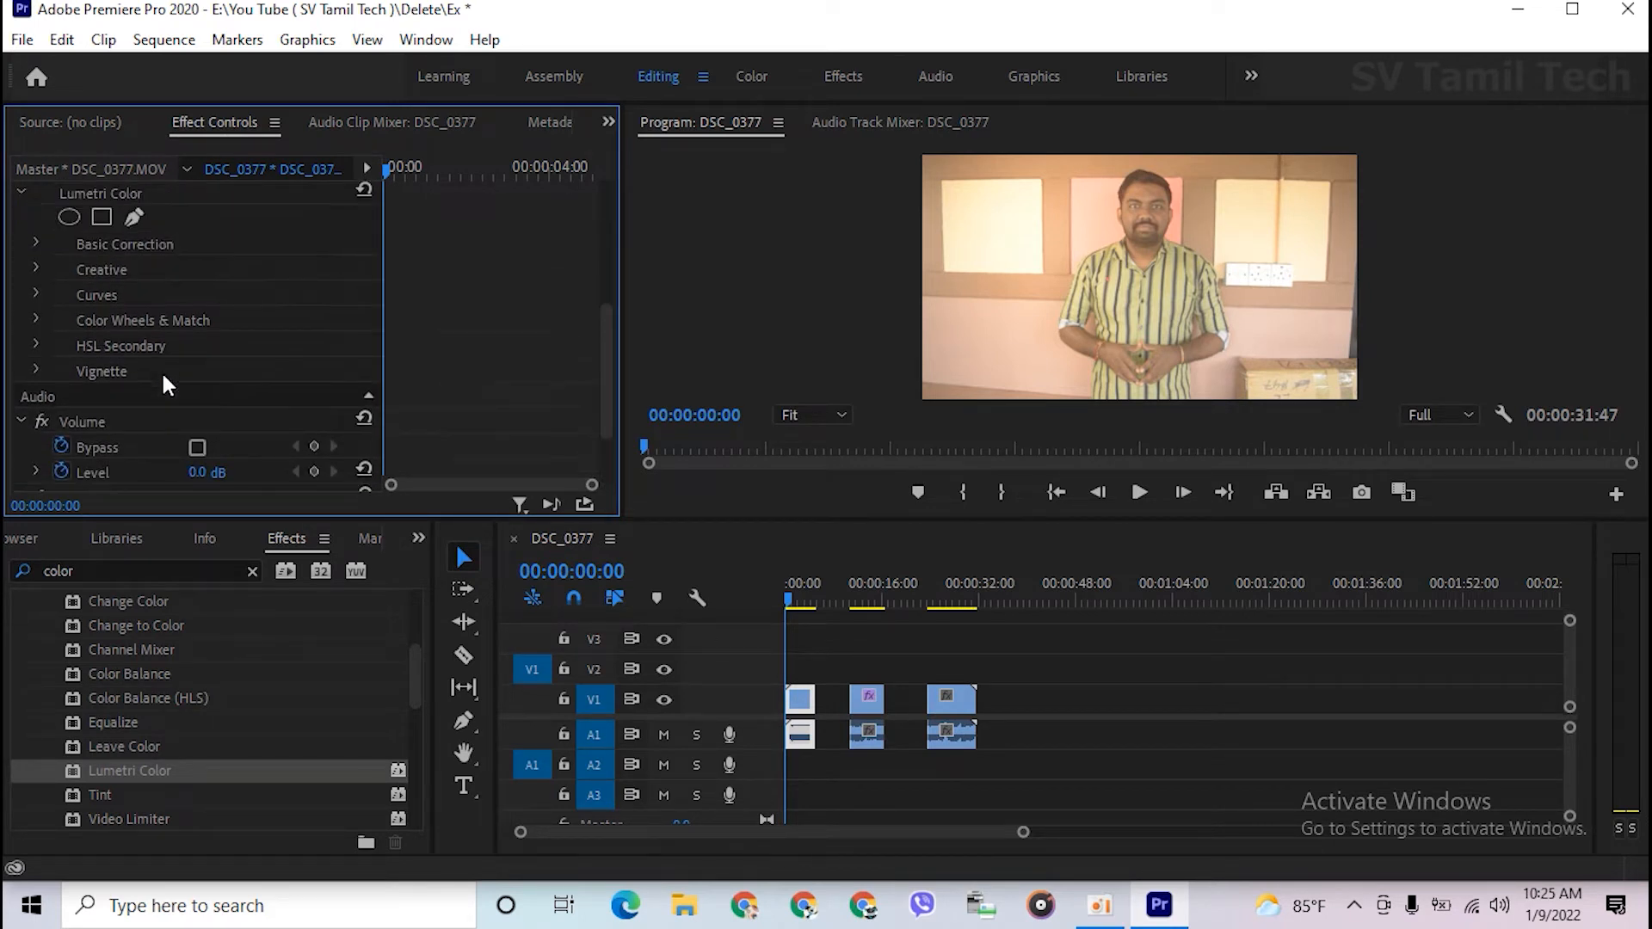
{"action": "scroll", "coordinate": [164, 377], "scroll_direction": "up", "scroll_amount": 2}
{"action": "left_click", "coordinate": [36, 291]}
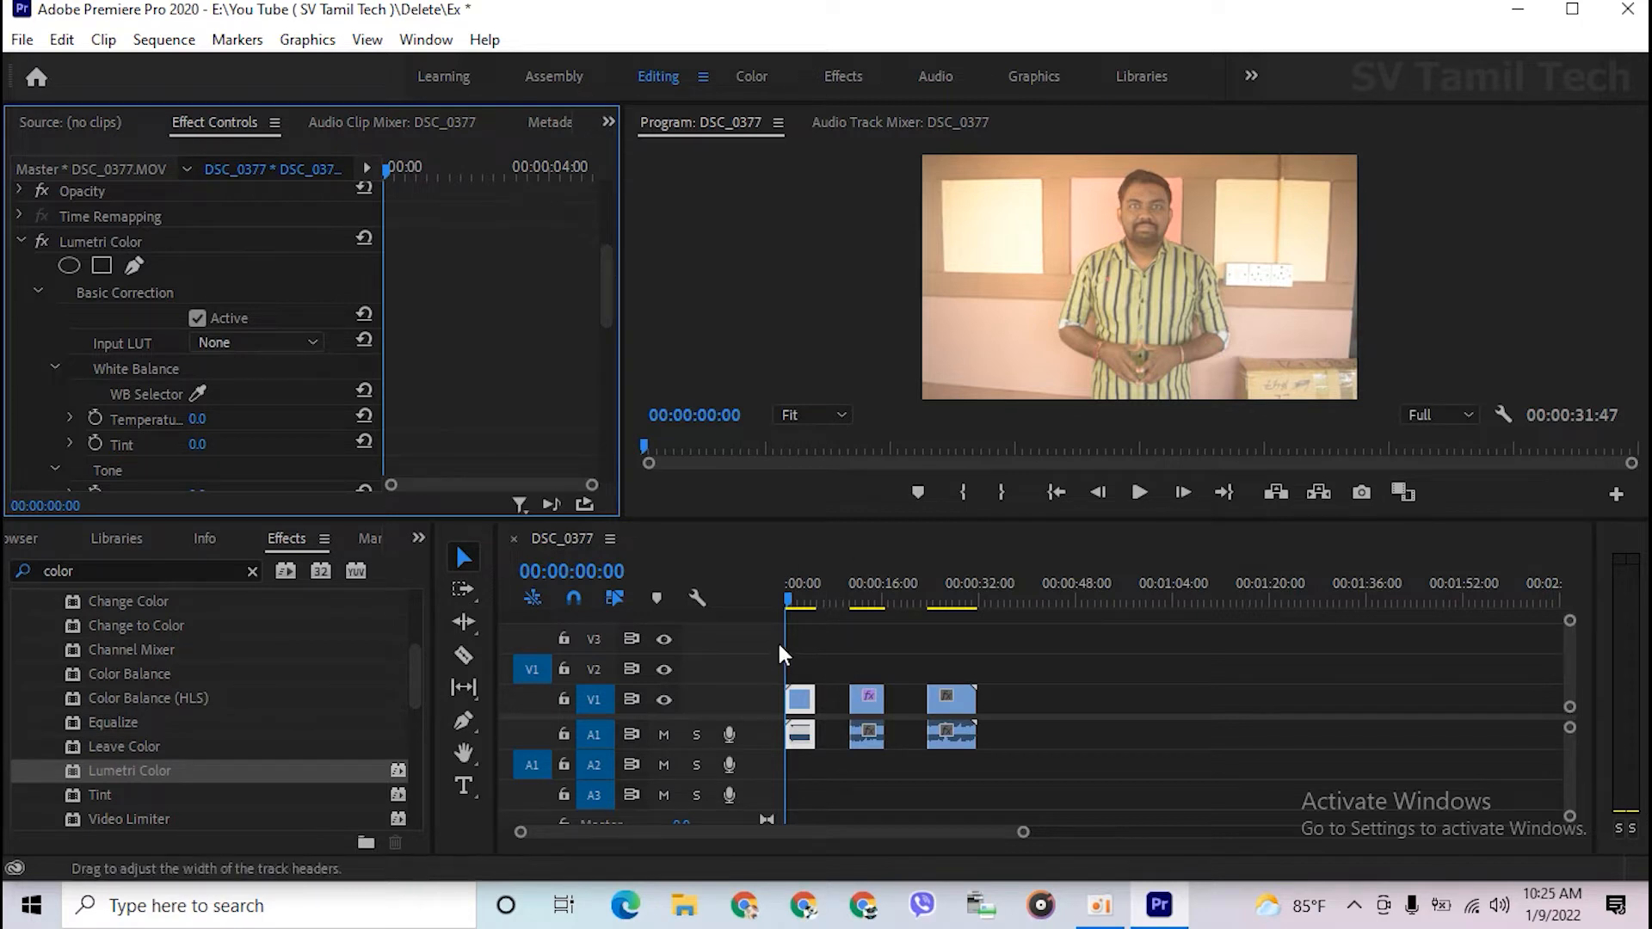
{"action": "left_click", "coordinate": [876, 697]}
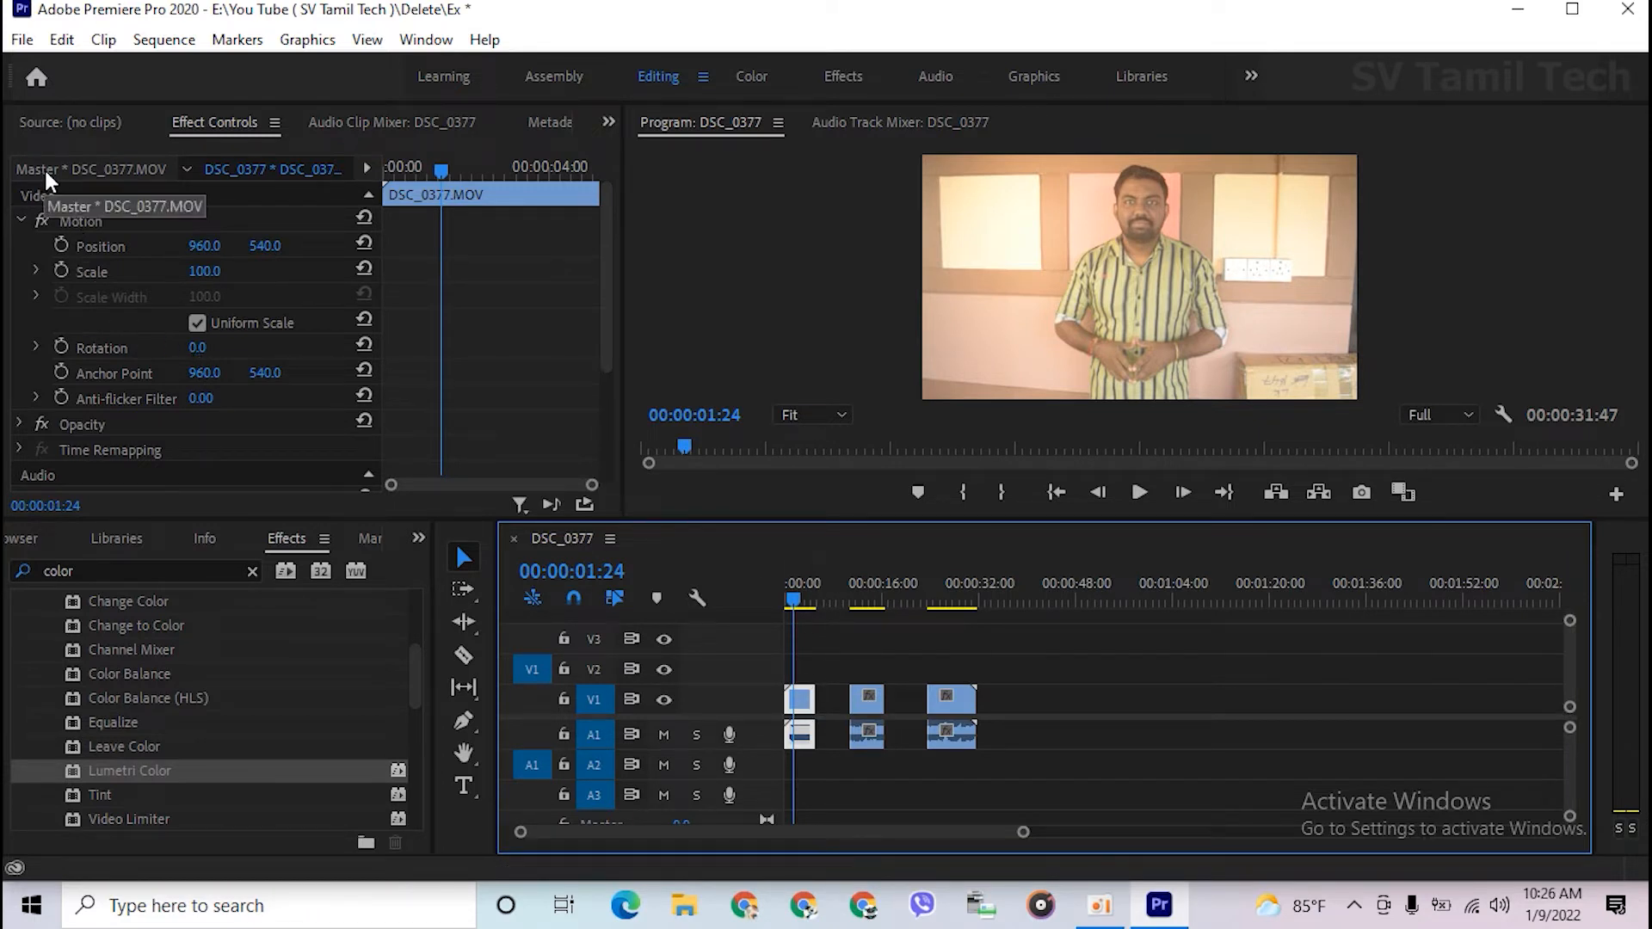
- Apply Lumetri Color to the DSC_0377.MOV master clip so that it covers all the cut pieces
{"action": "left_click", "coordinate": [107, 169]}
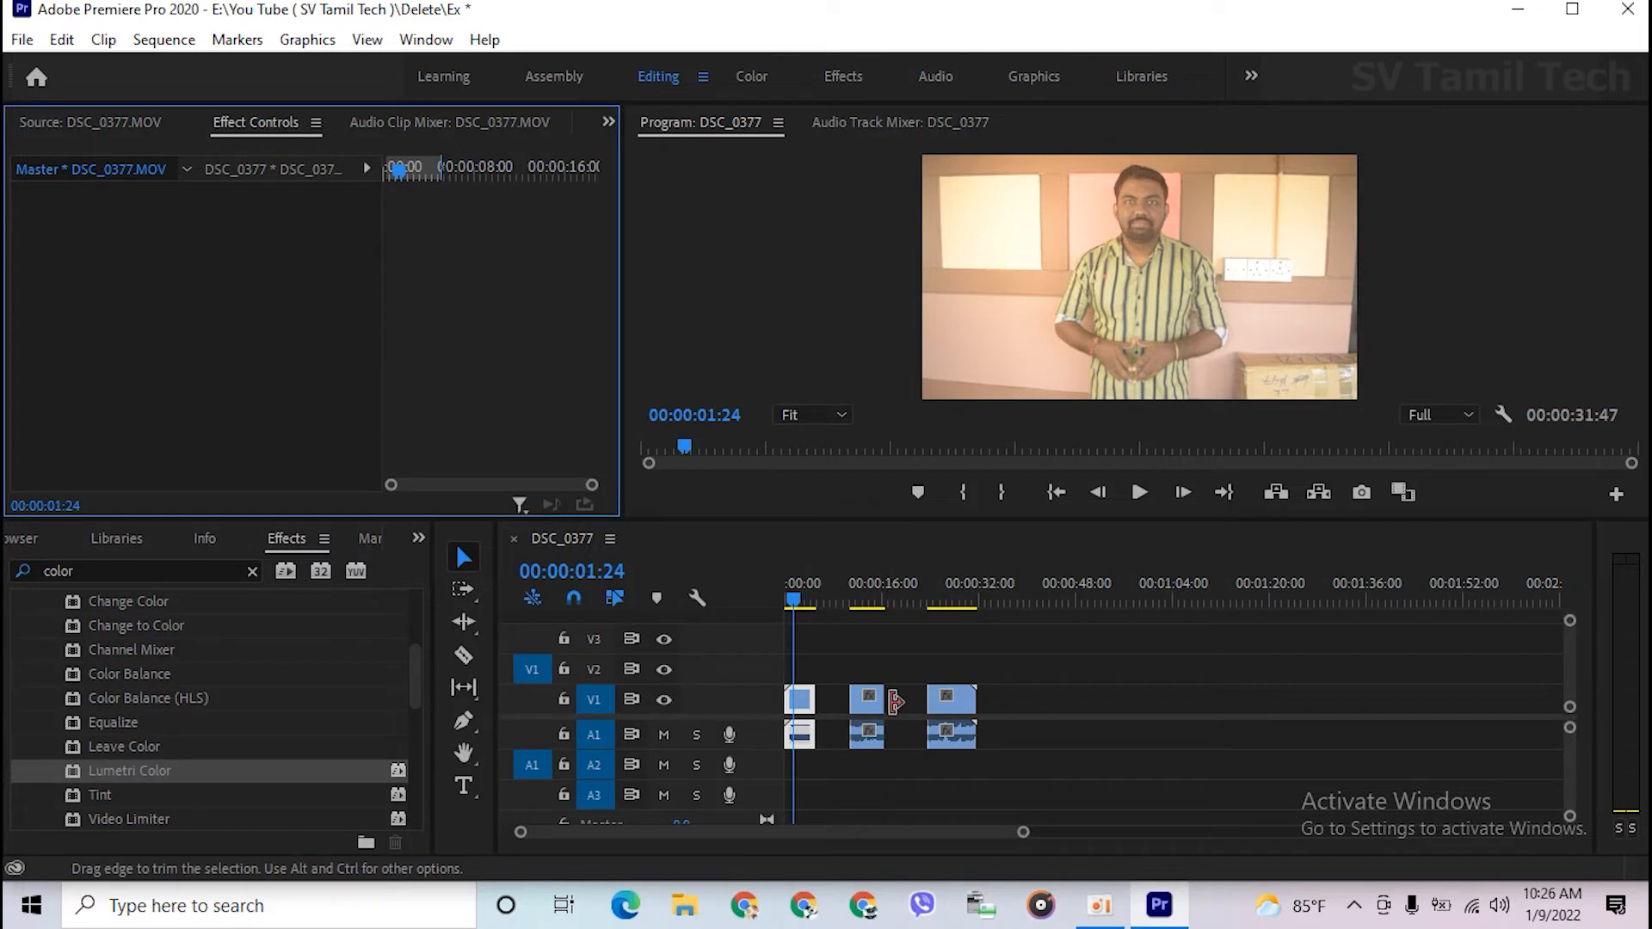
{"action": "scroll", "coordinate": [911, 704], "scroll_direction": "up", "scroll_amount": 2}
{"action": "scroll", "coordinate": [907, 699], "scroll_direction": "up", "scroll_amount": 1}
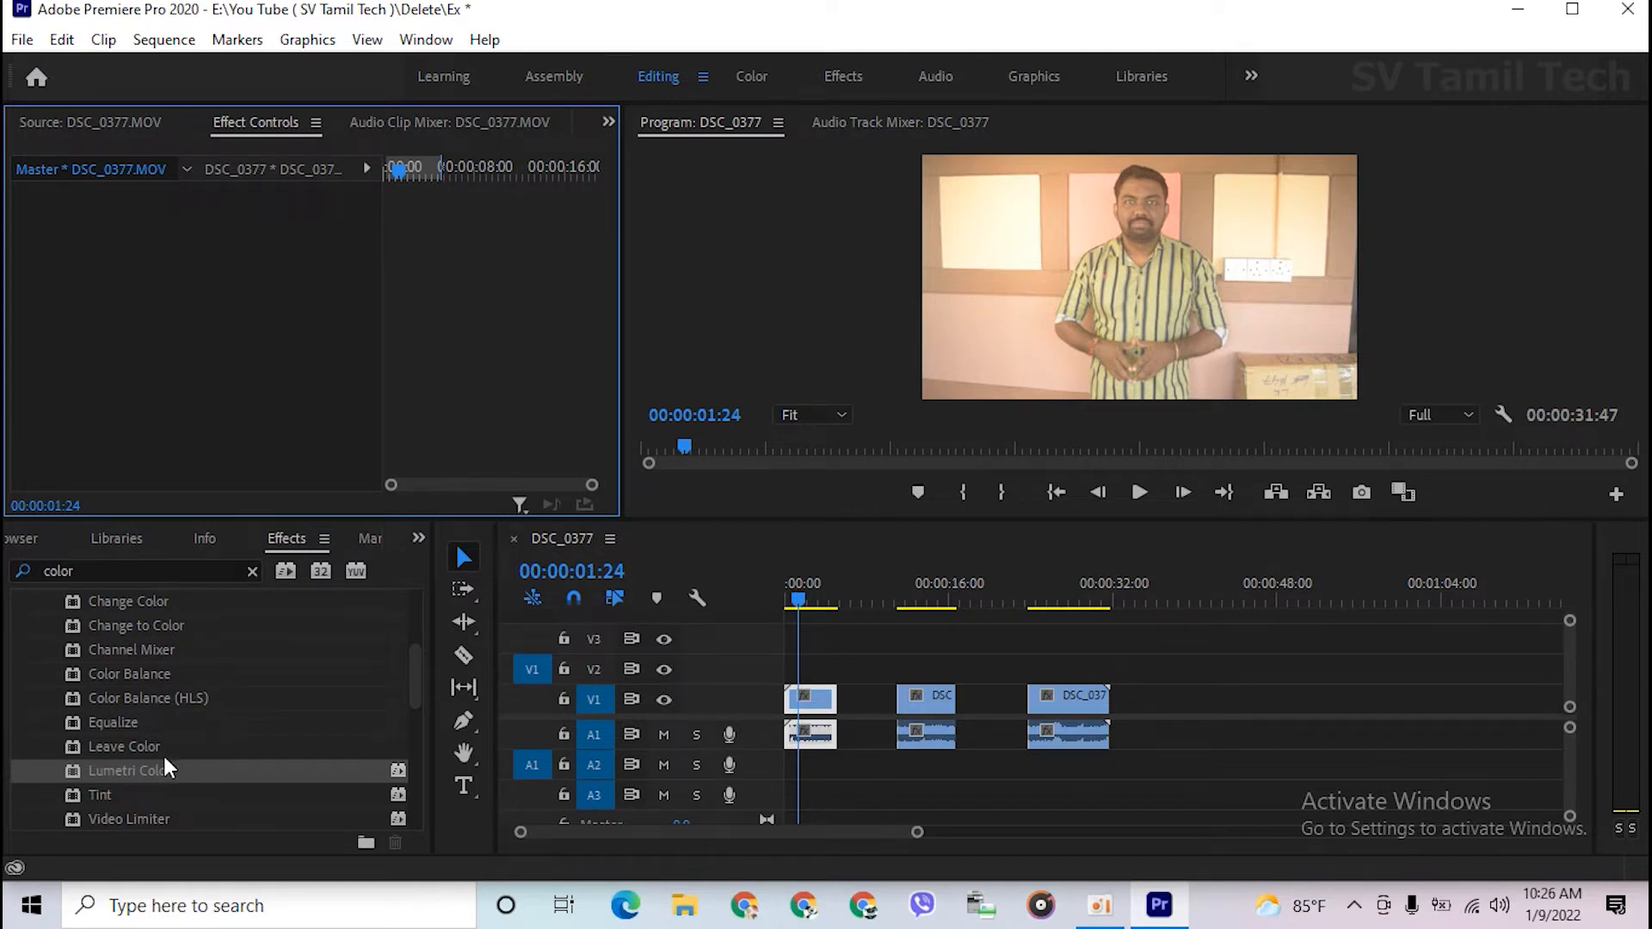
{"action": "left_click", "coordinate": [105, 772]}
{"action": "left_click_drag", "start_coordinate": [105, 772], "coordinate": [72, 255]}
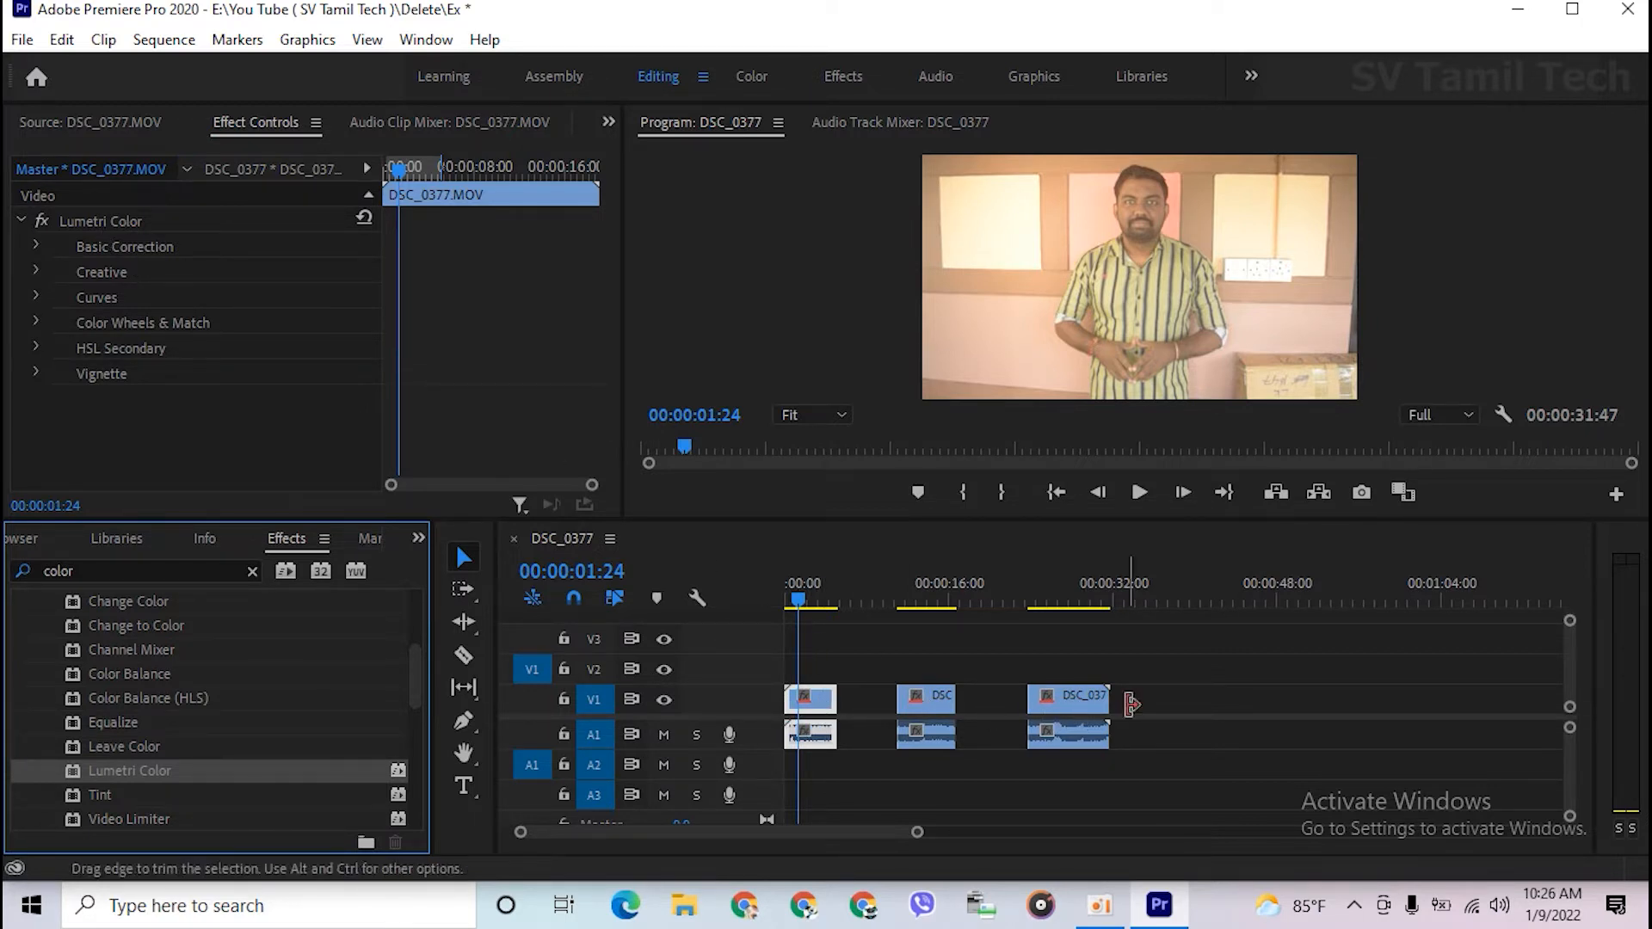
- Compare the sequence clip's and master clip's effect controls, and examine the master's Lumetri Basic Correction settings for white balance, tone and saturation
{"action": "left_click", "coordinate": [246, 168]}
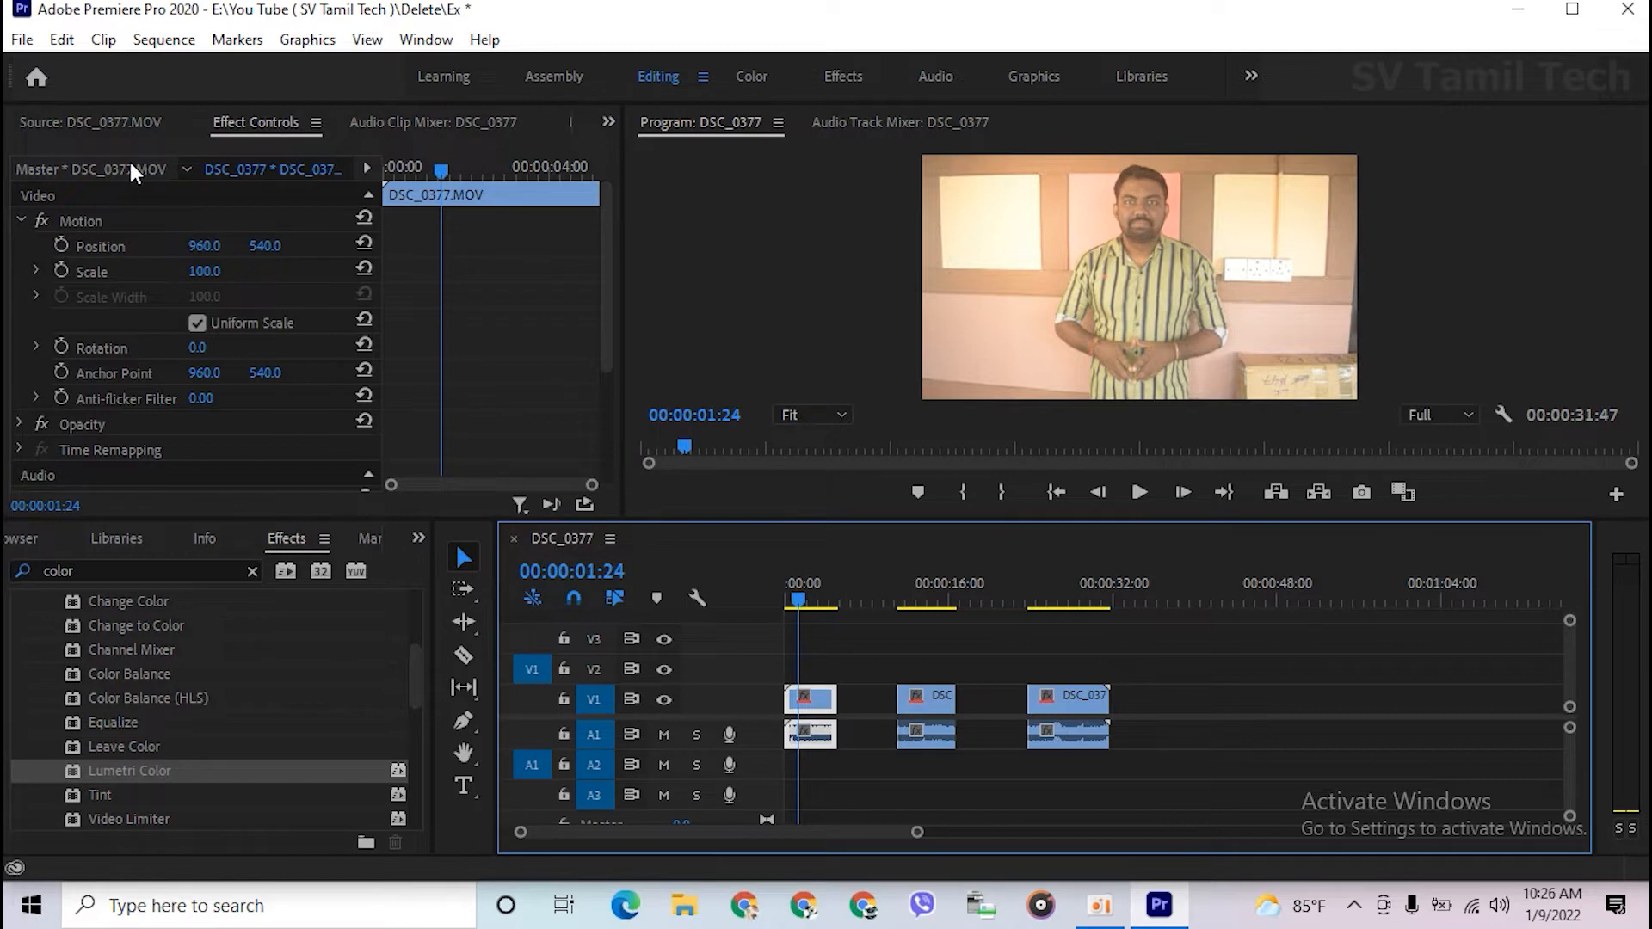
{"action": "left_click", "coordinate": [71, 168]}
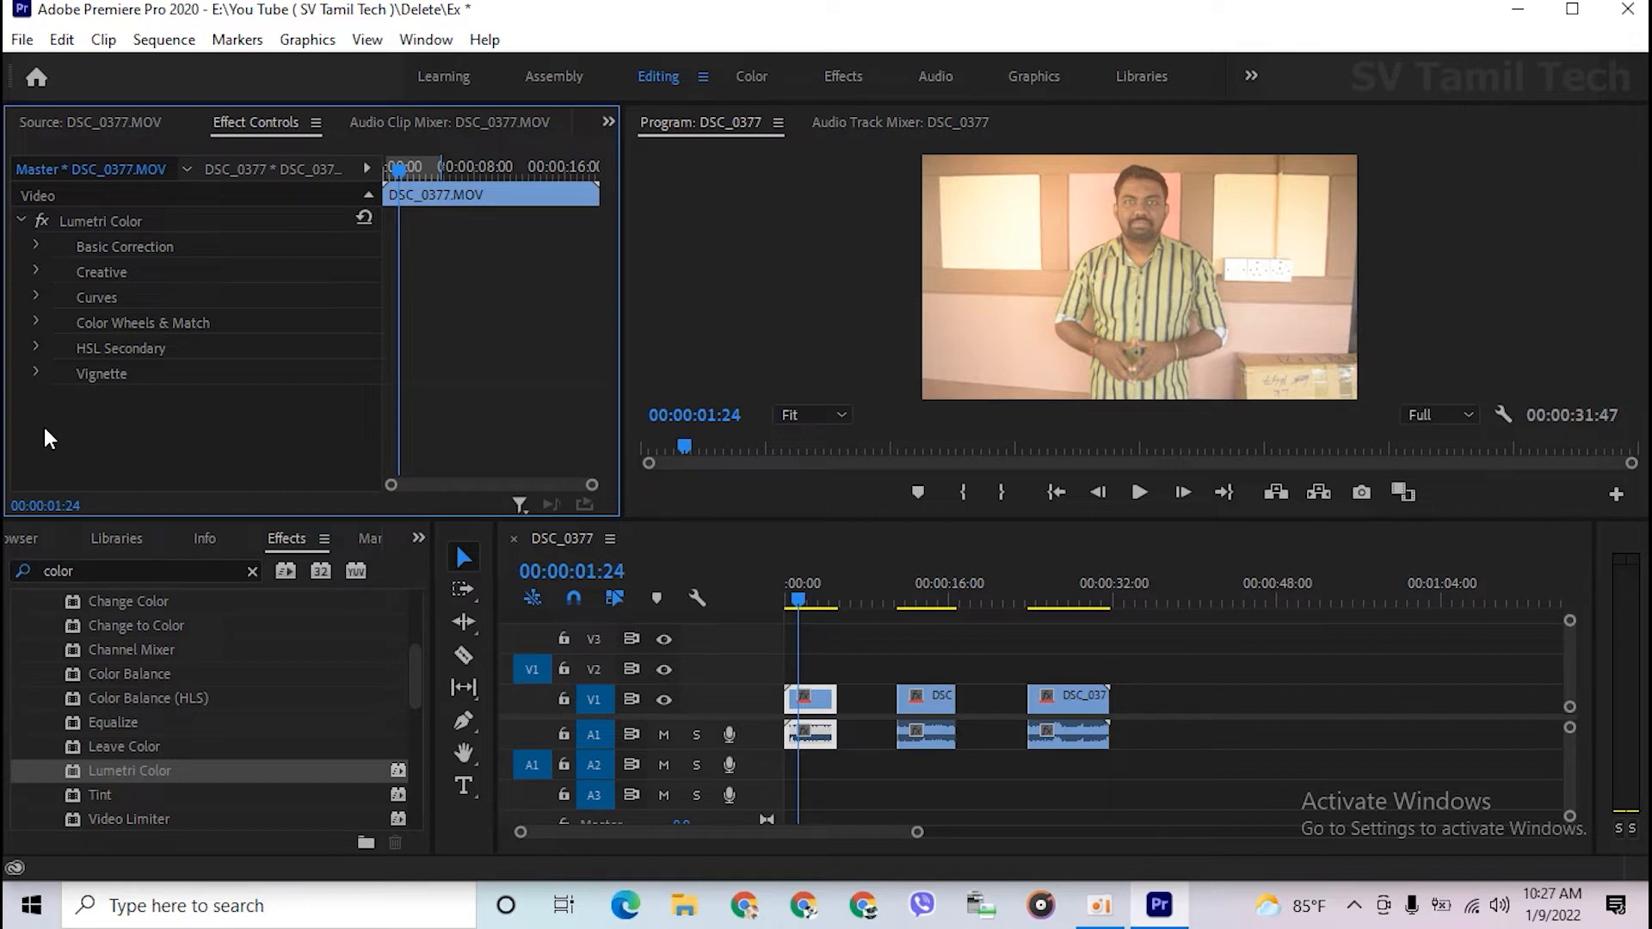
{"action": "left_click", "coordinate": [38, 241]}
{"action": "scroll", "coordinate": [151, 319], "scroll_direction": "down", "scroll_amount": 3}
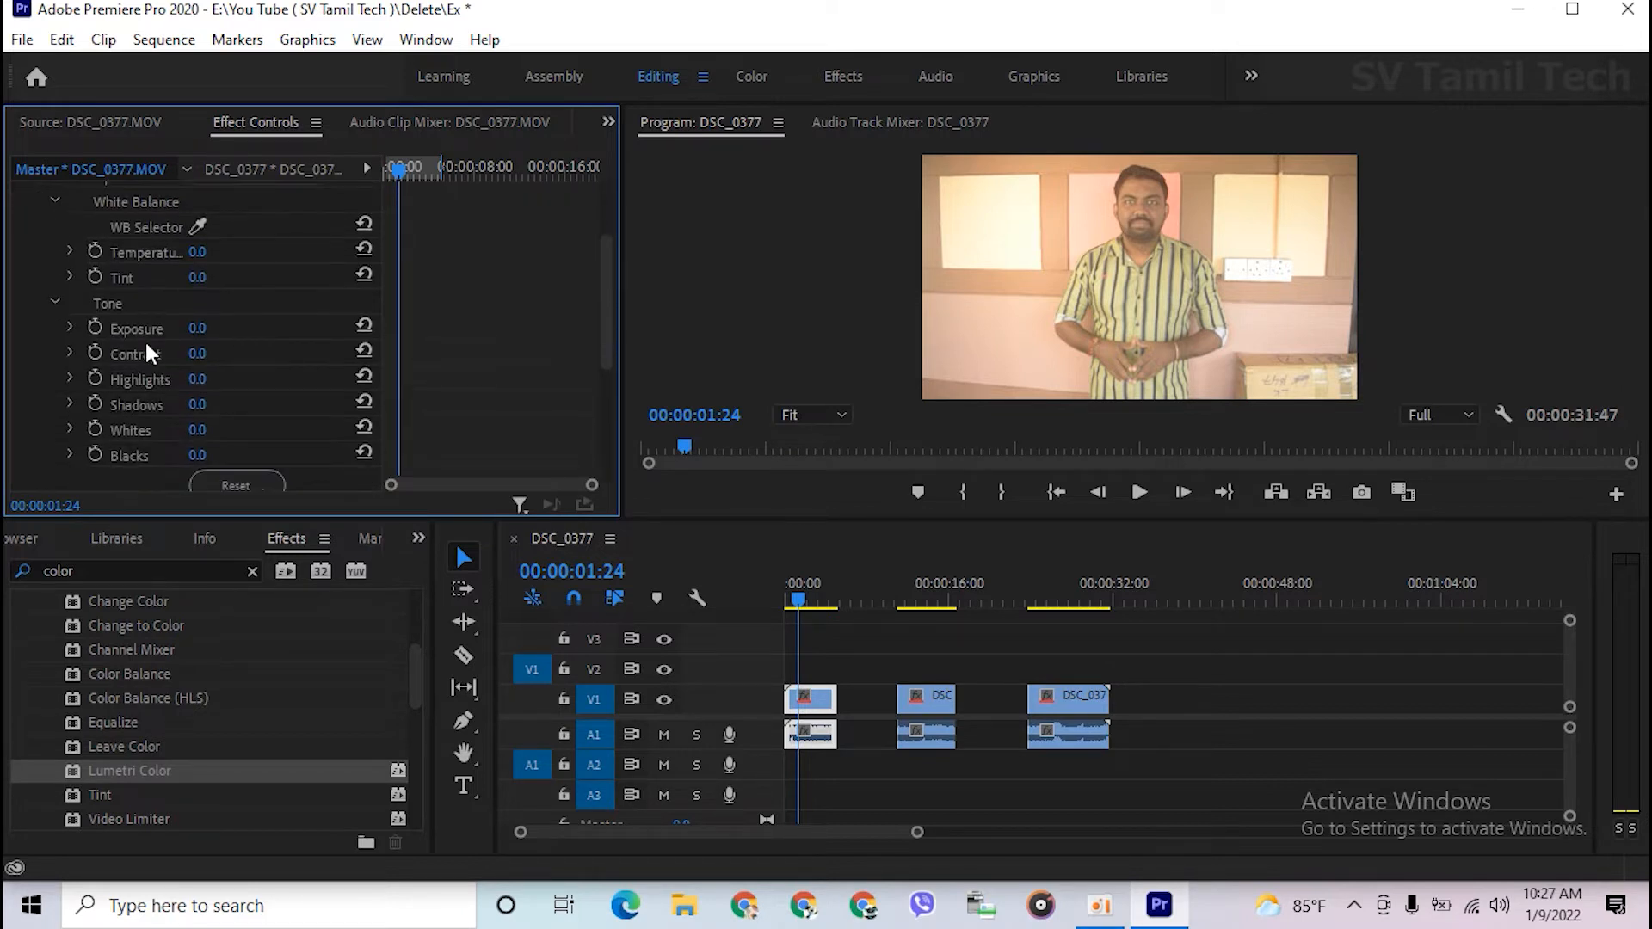
{"action": "scroll", "coordinate": [147, 449], "scroll_direction": "up", "scroll_amount": 2}
{"action": "scroll", "coordinate": [148, 450], "scroll_direction": "down", "scroll_amount": 2}
{"action": "scroll", "coordinate": [151, 351], "scroll_direction": "up", "scroll_amount": 1}
{"action": "scroll", "coordinate": [174, 302], "scroll_direction": "down", "scroll_amount": 1}
{"action": "scroll", "coordinate": [161, 306], "scroll_direction": "down", "scroll_amount": 3}
{"action": "scroll", "coordinate": [112, 371], "scroll_direction": "up", "scroll_amount": 1}
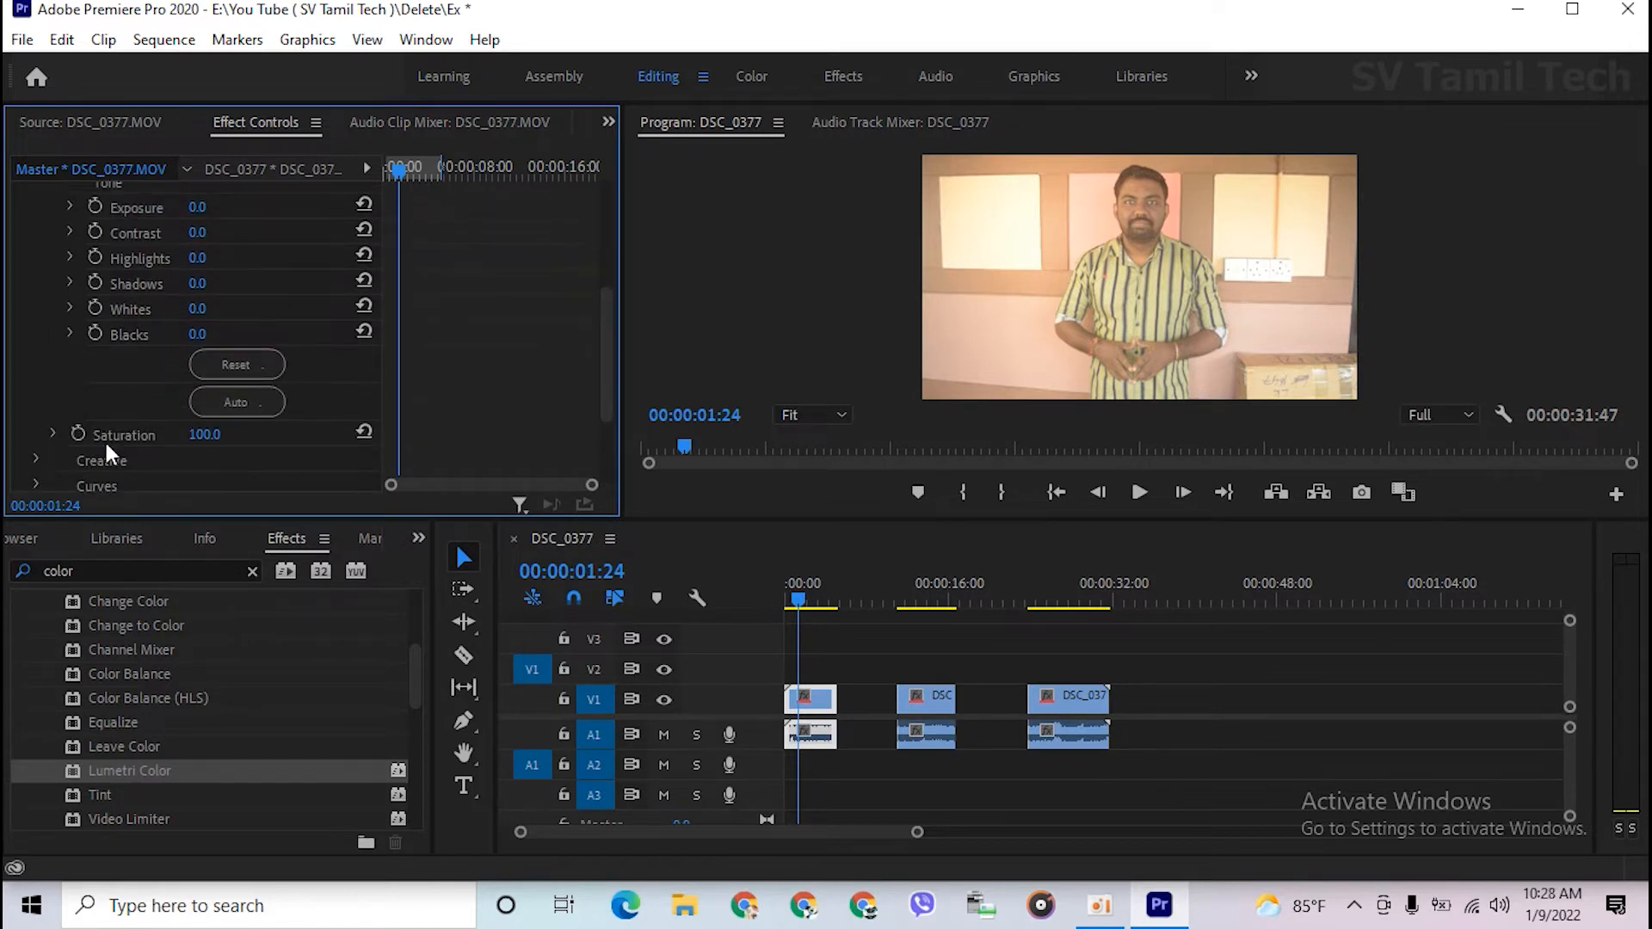
- Set the master clip's Lumetri white balance by sampling the white switchboard on the wall with the WB Selector, using a 50% preview
{"action": "scroll", "coordinate": [234, 358], "scroll_direction": "up", "scroll_amount": 4}
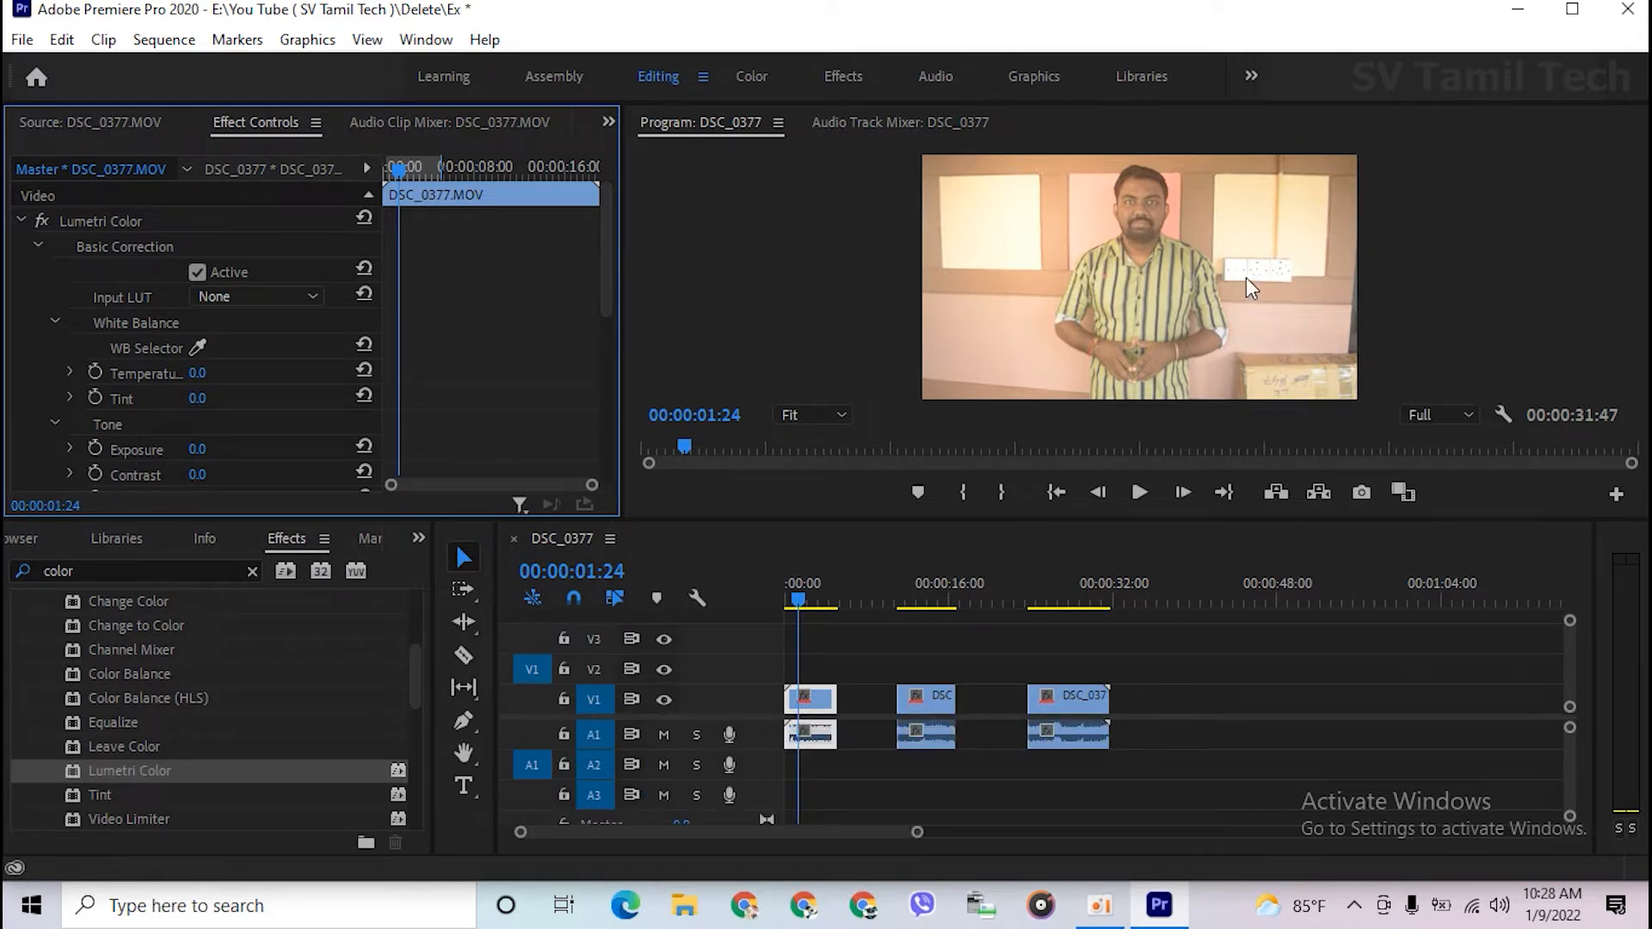
{"action": "left_click", "coordinate": [828, 415]}
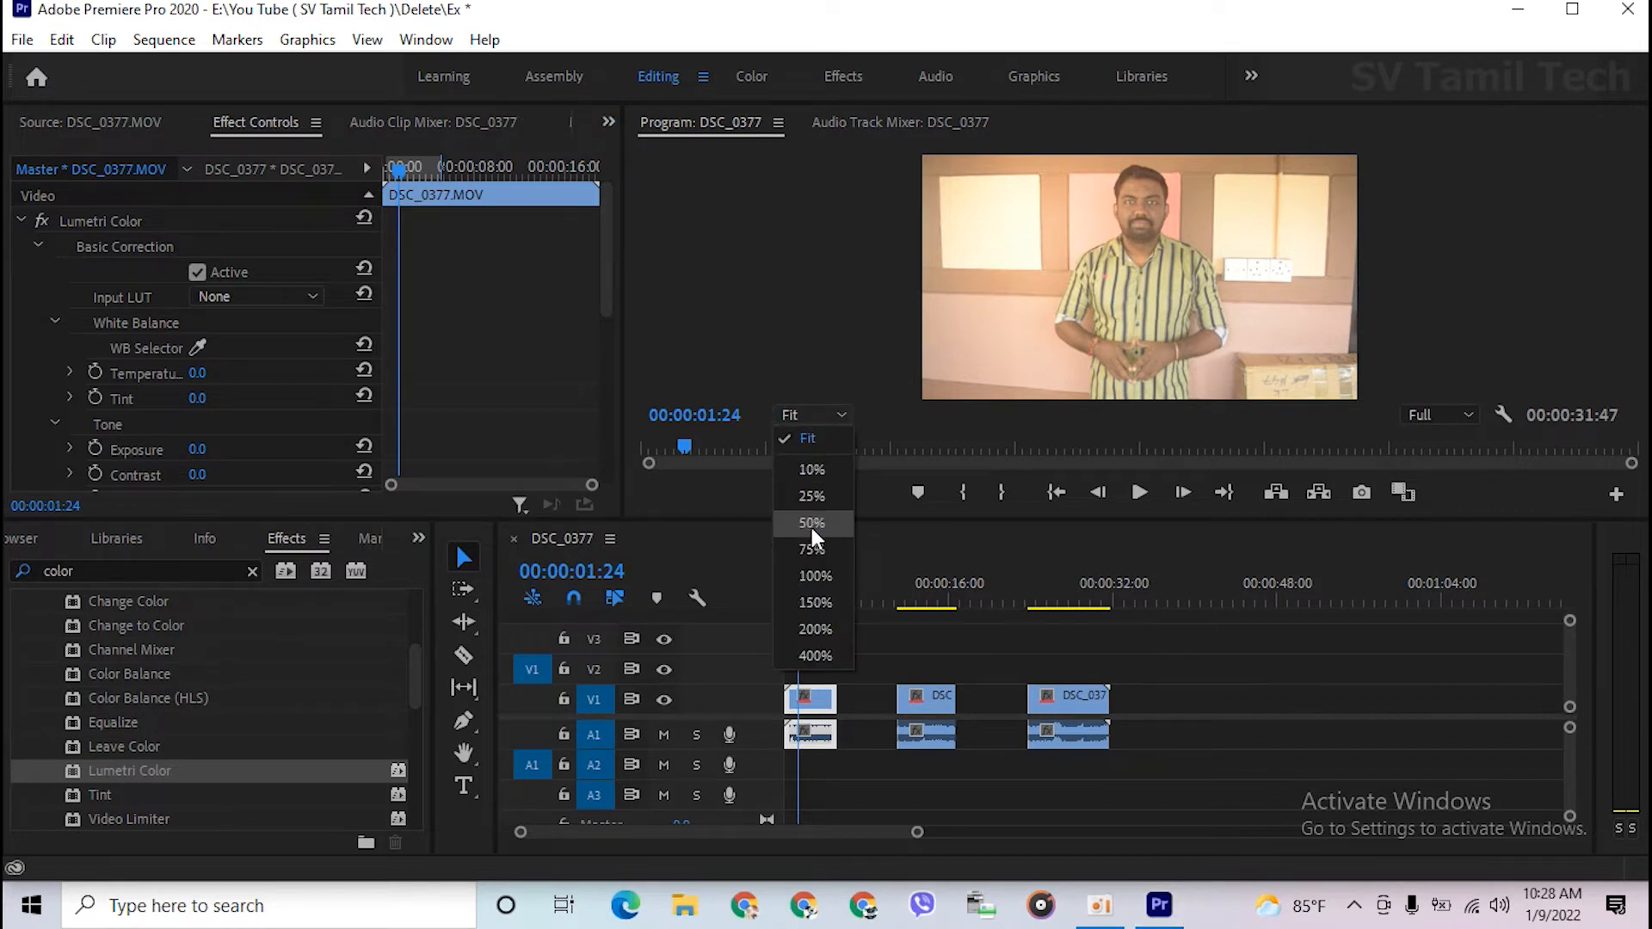
{"action": "left_click", "coordinate": [812, 529]}
{"action": "left_click_drag", "start_coordinate": [1240, 393], "coordinate": [1383, 392]}
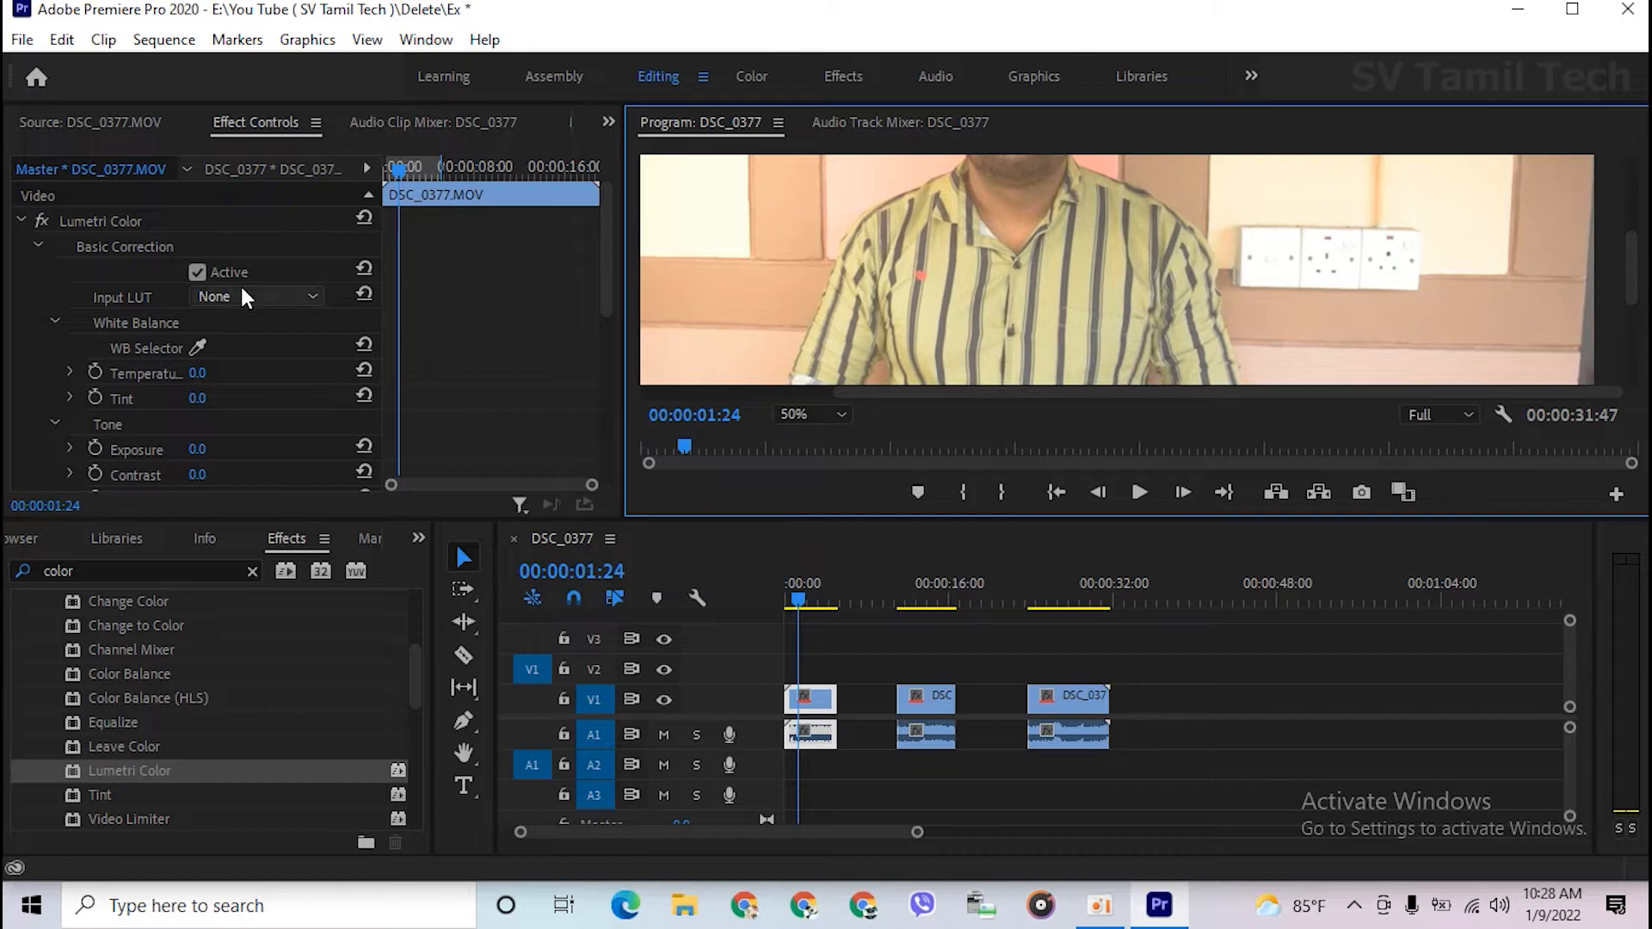
{"action": "left_click", "coordinate": [202, 346]}
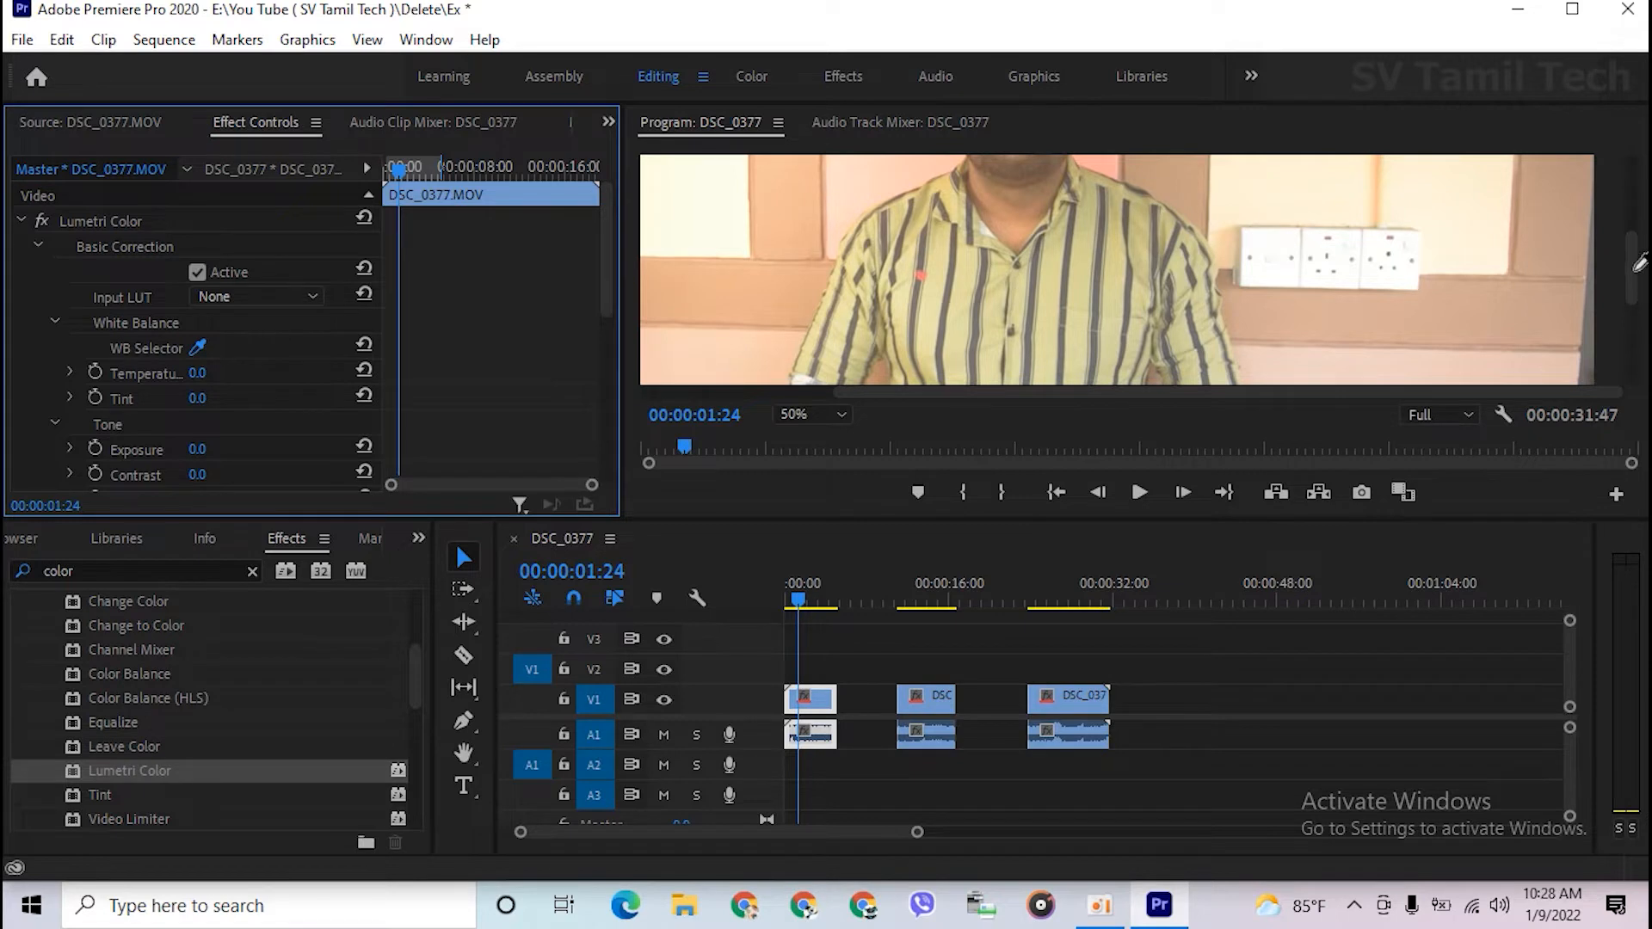
{"action": "left_click_drag", "start_coordinate": [1634, 270], "coordinate": [1637, 239]}
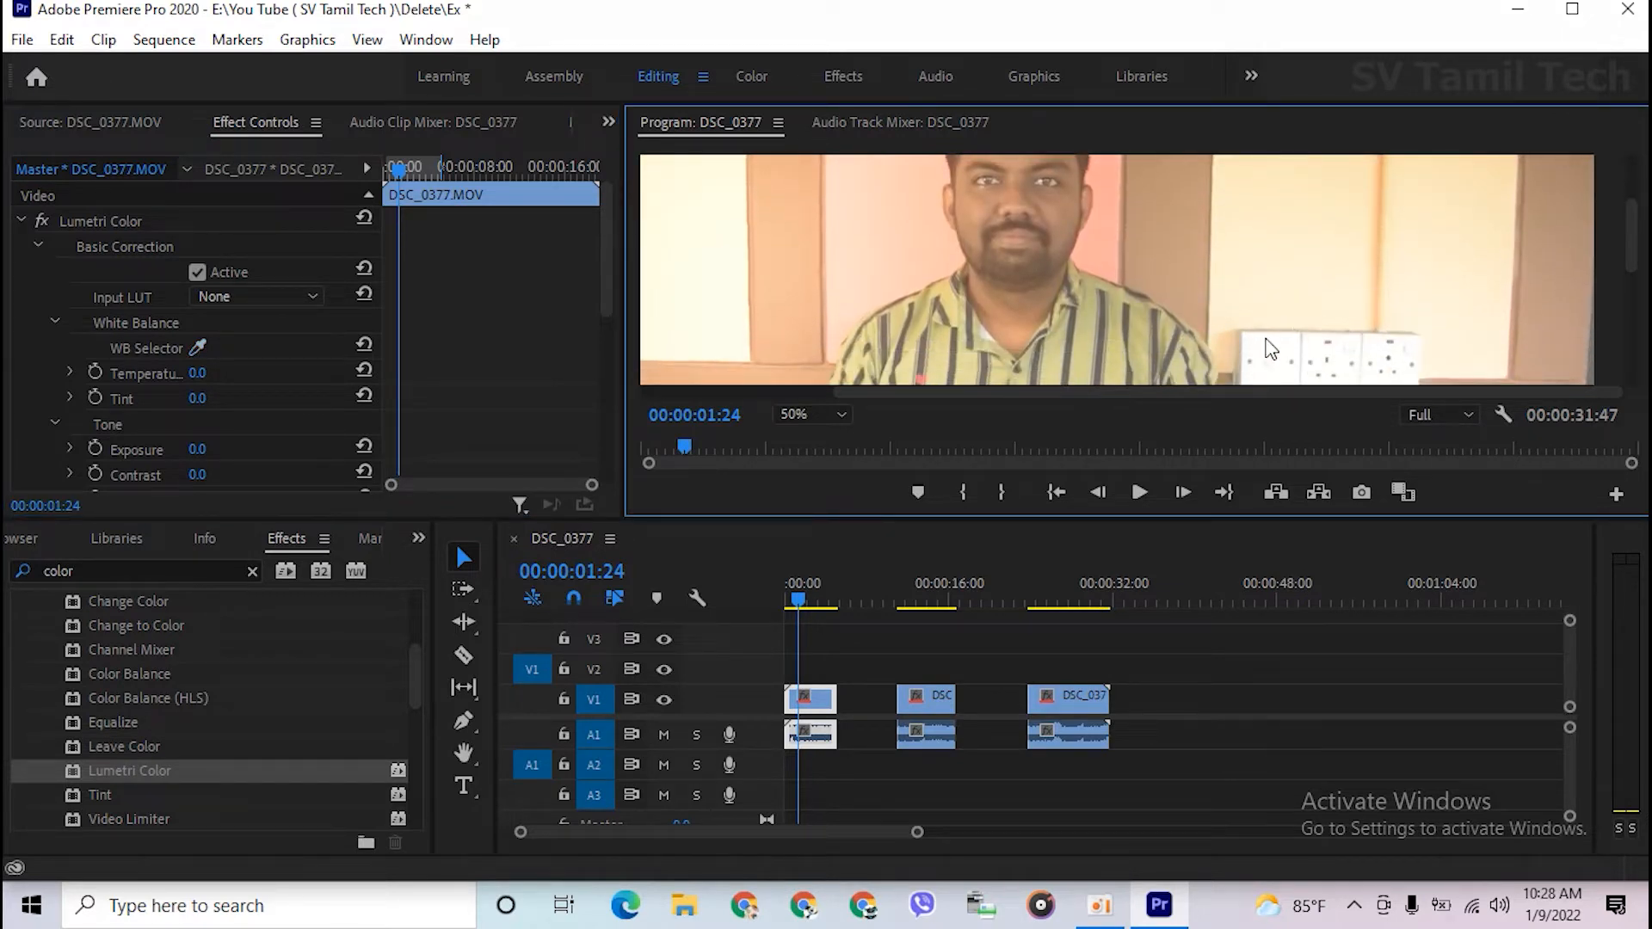
{"action": "left_click", "coordinate": [199, 346]}
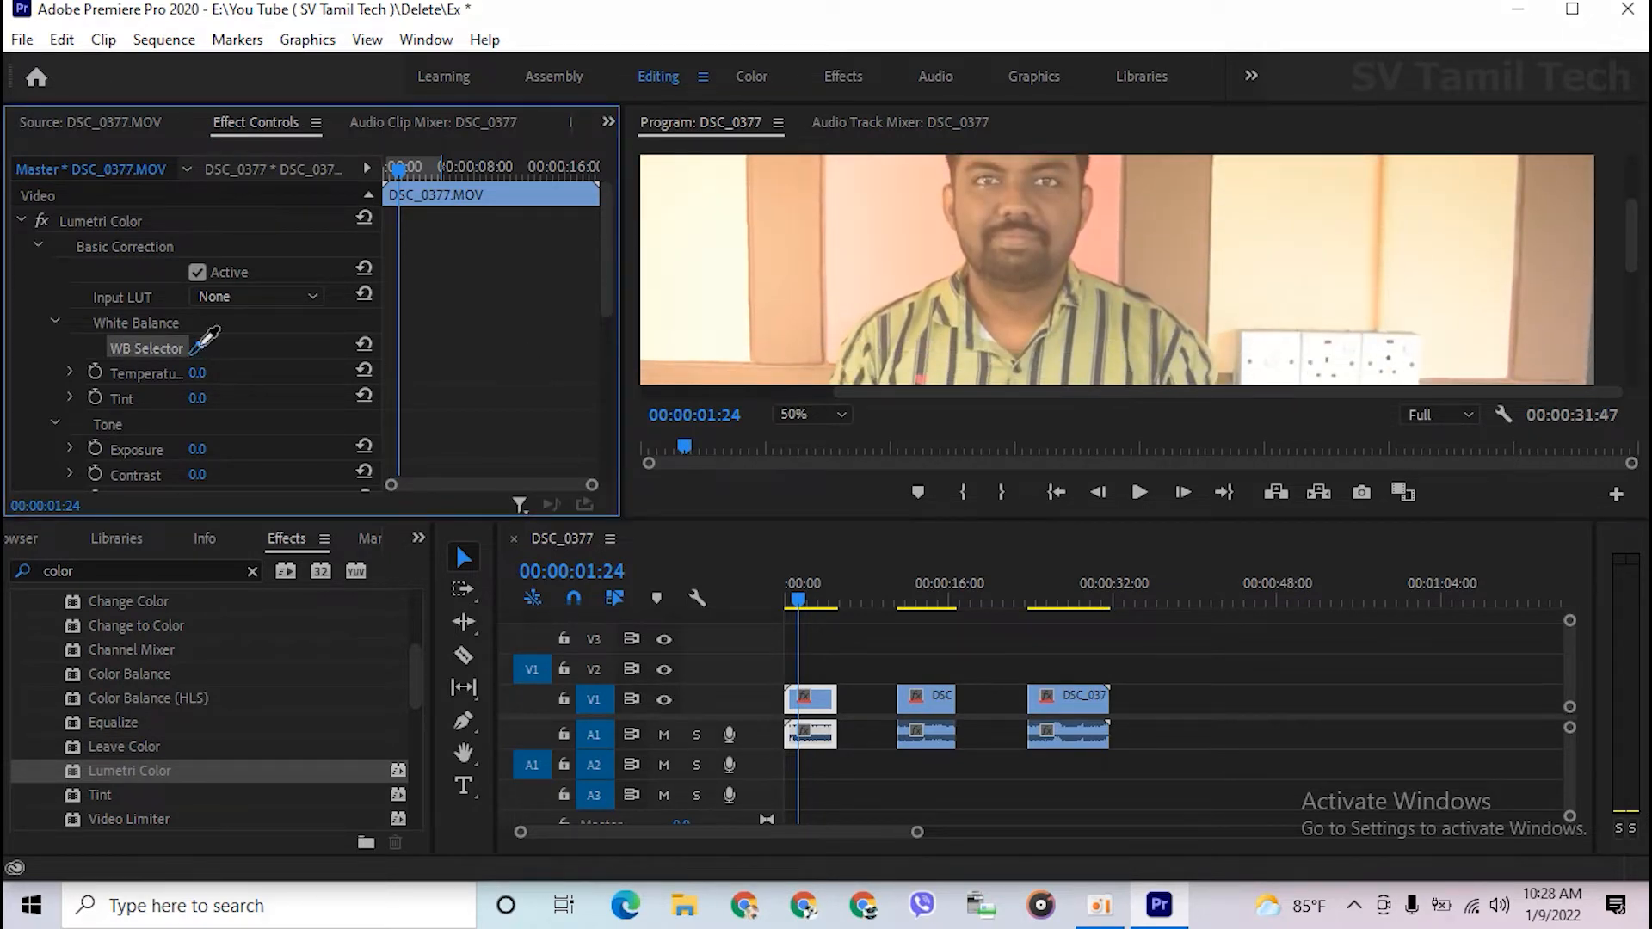
{"action": "left_click", "coordinate": [1259, 354]}
{"action": "left_click", "coordinate": [797, 416]}
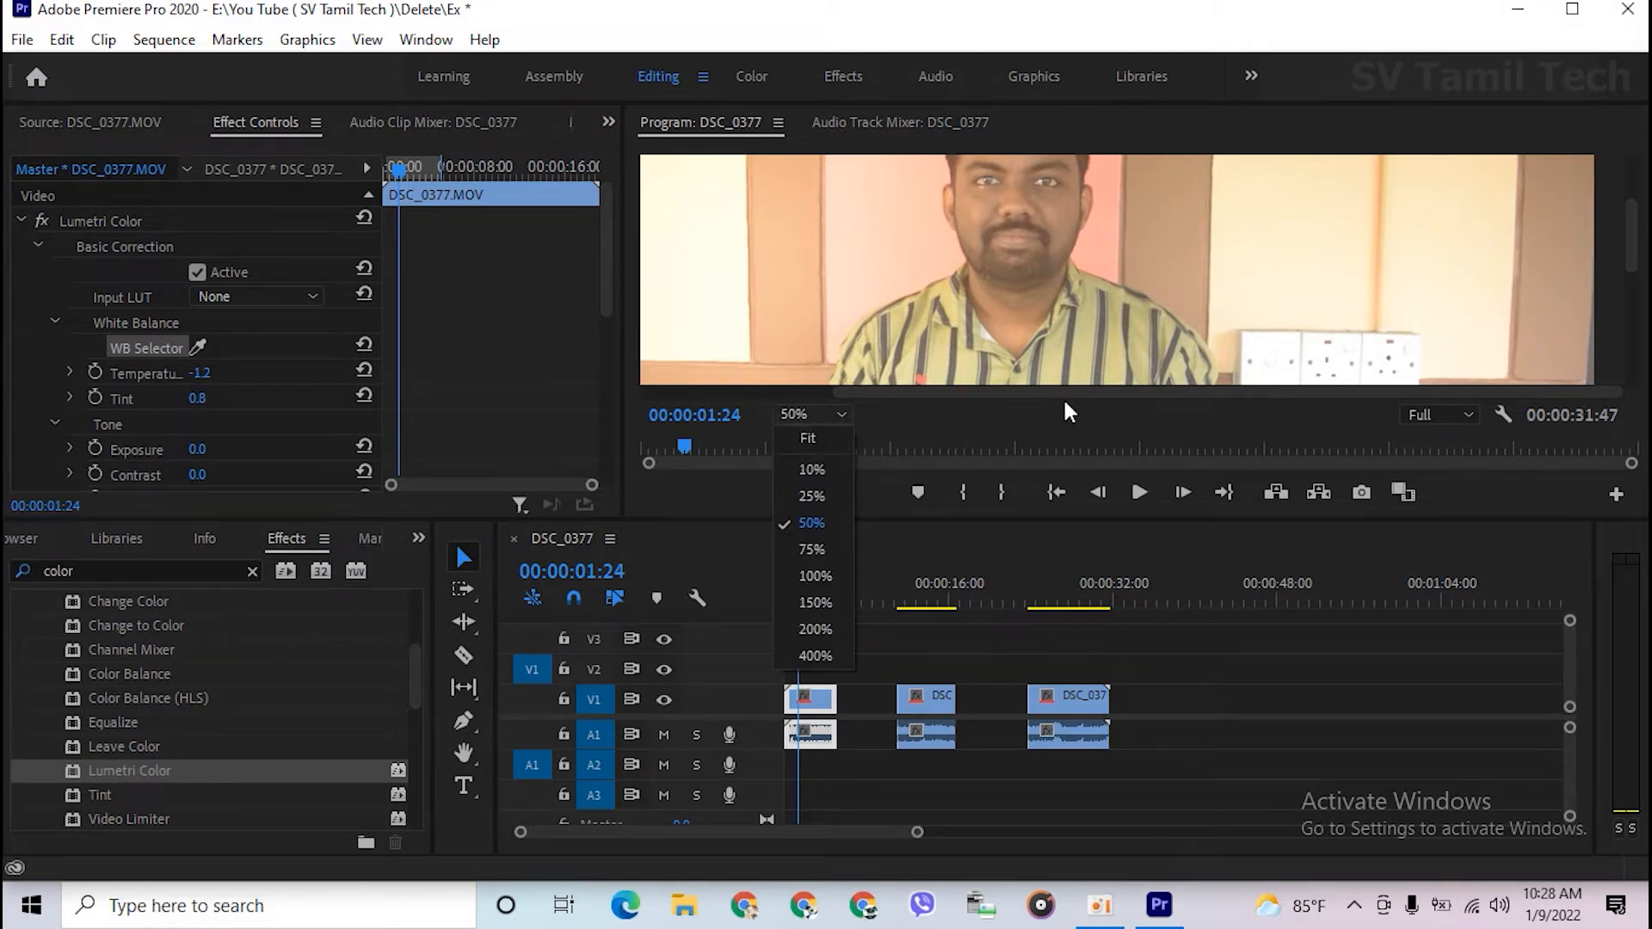
{"action": "left_click", "coordinate": [814, 439]}
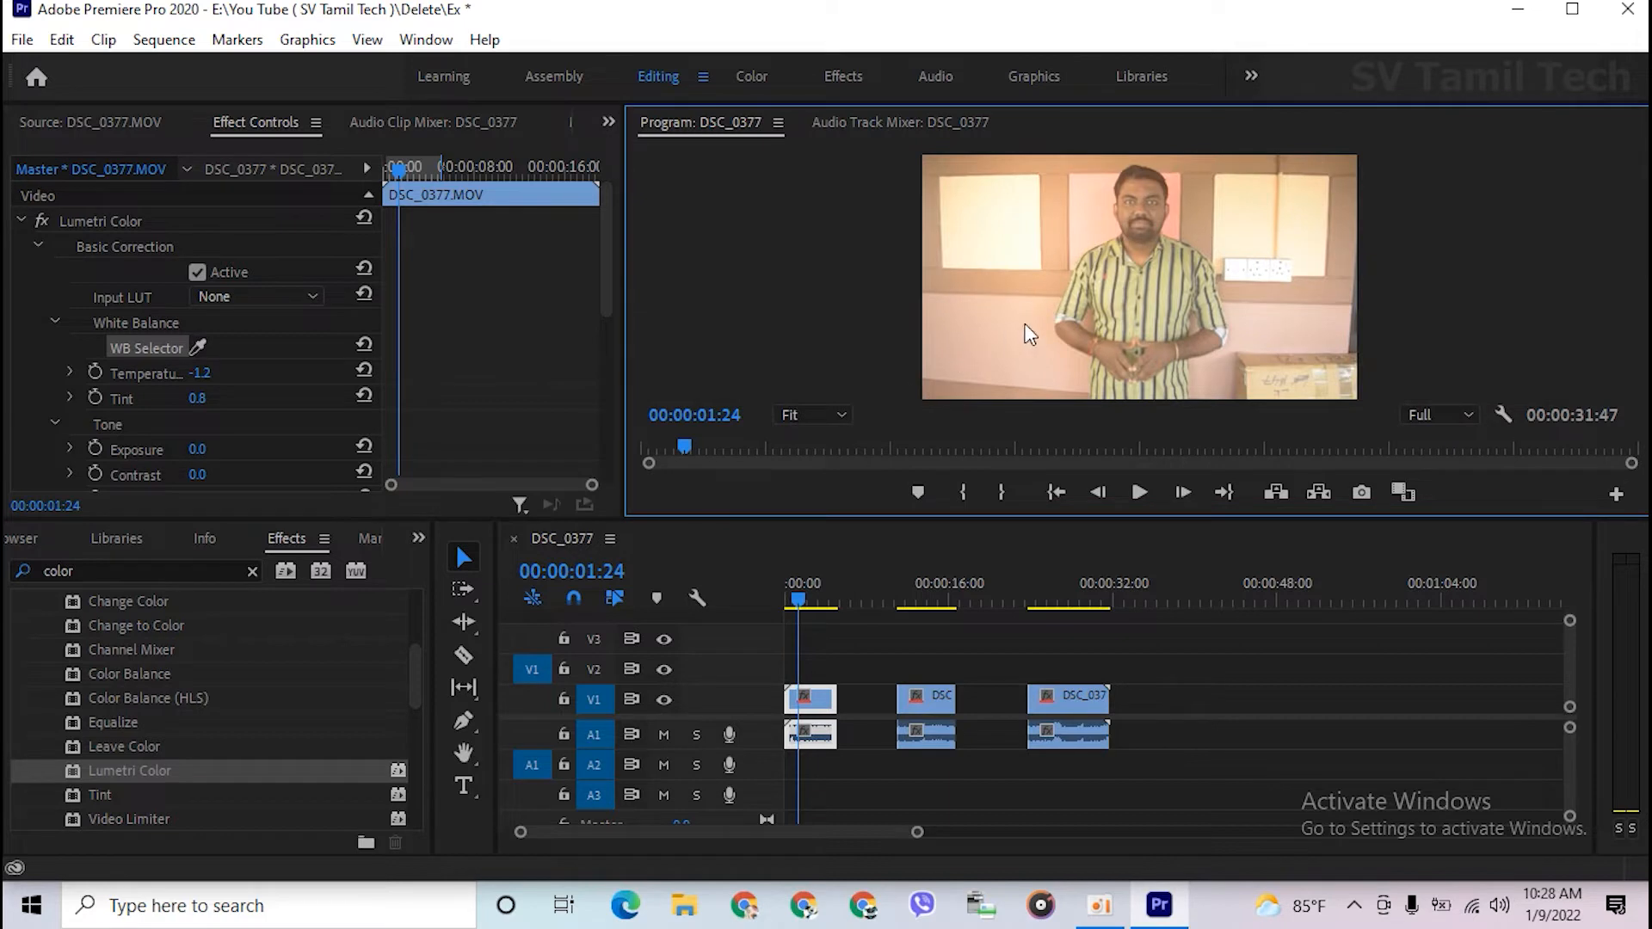
- Try a warm Temperature of 81.8, then resample the white switchboard with the WB Selector
{"action": "left_click", "coordinate": [204, 373]}
{"action": "left_click", "coordinate": [199, 399]}
{"action": "left_click", "coordinate": [203, 374]}
{"action": "left_click", "coordinate": [227, 370]}
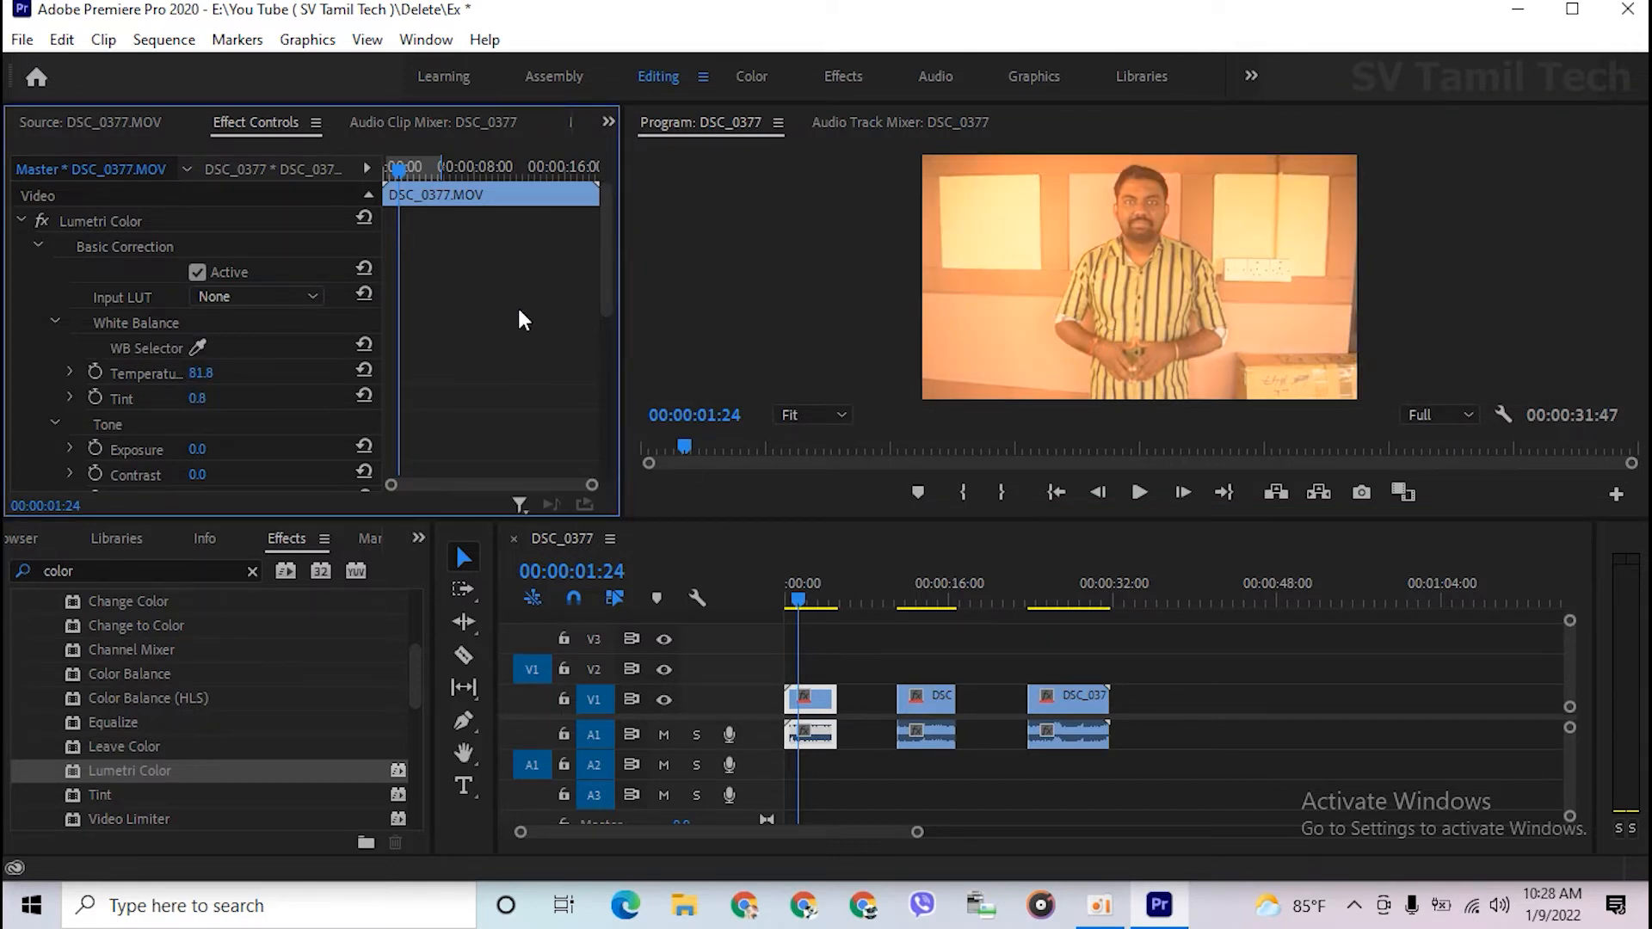
{"action": "left_click", "coordinate": [199, 347]}
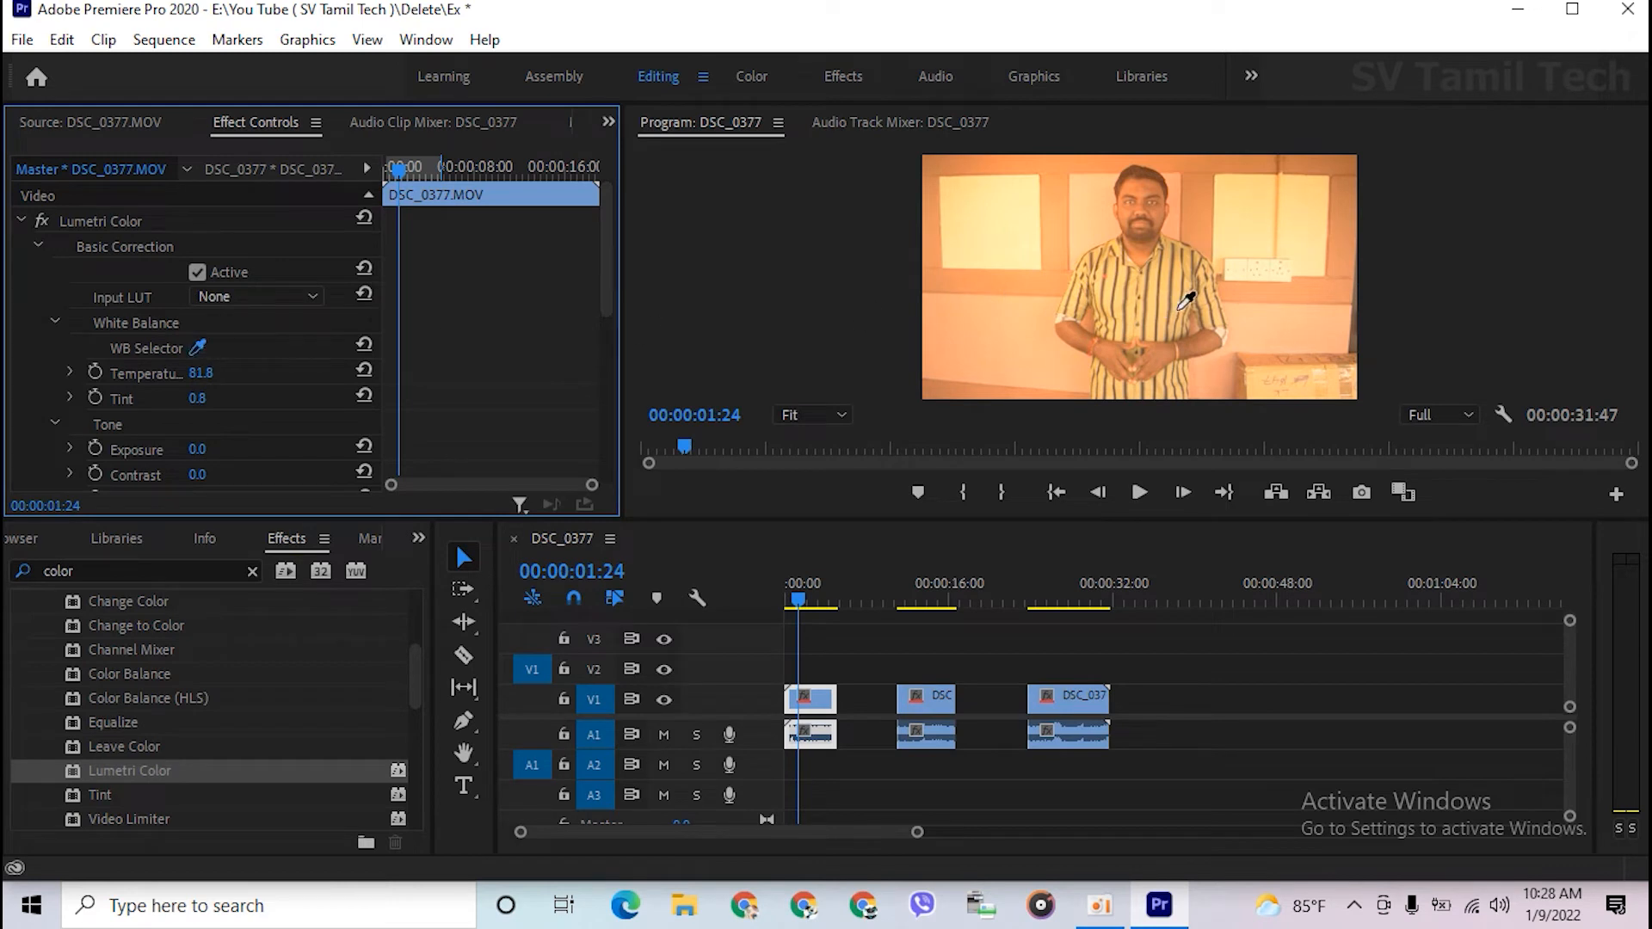
{"action": "left_click", "coordinate": [1233, 274]}
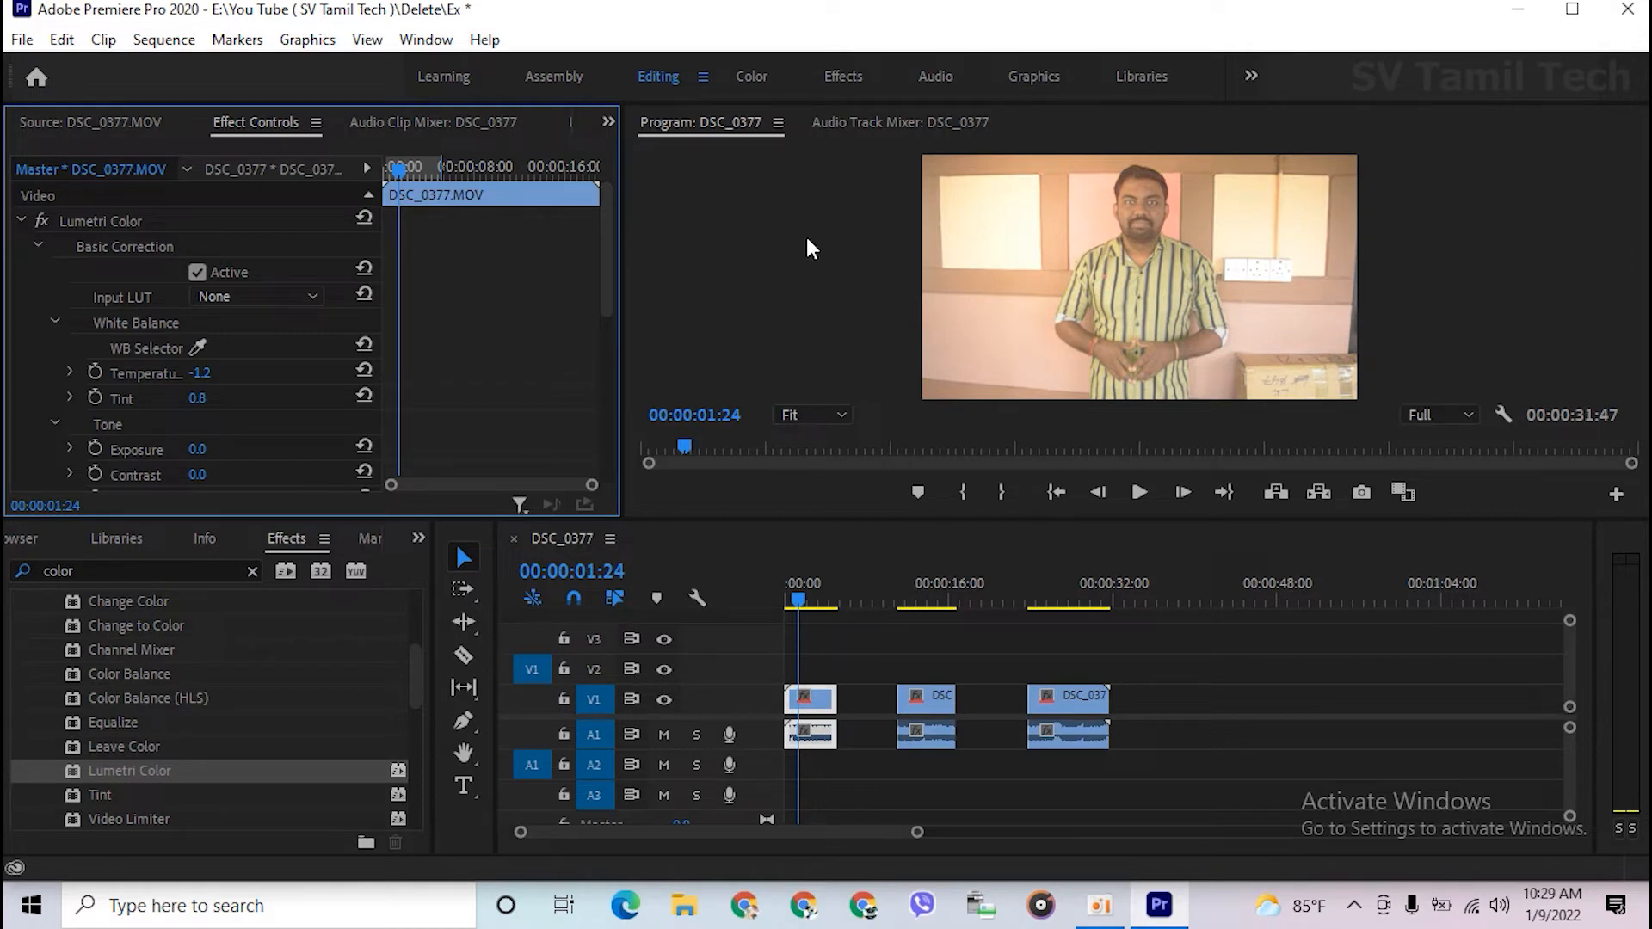
- Cool the master clip's Lumetri white balance by setting Temperature to -27.2
{"action": "left_click", "coordinate": [216, 372]}
{"action": "left_click", "coordinate": [299, 371]}
{"action": "left_click_drag", "start_coordinate": [204, 376], "coordinate": [257, 370]}
{"action": "left_click", "coordinate": [258, 370]}
{"action": "left_click_drag", "start_coordinate": [201, 375], "coordinate": [94, 375]}
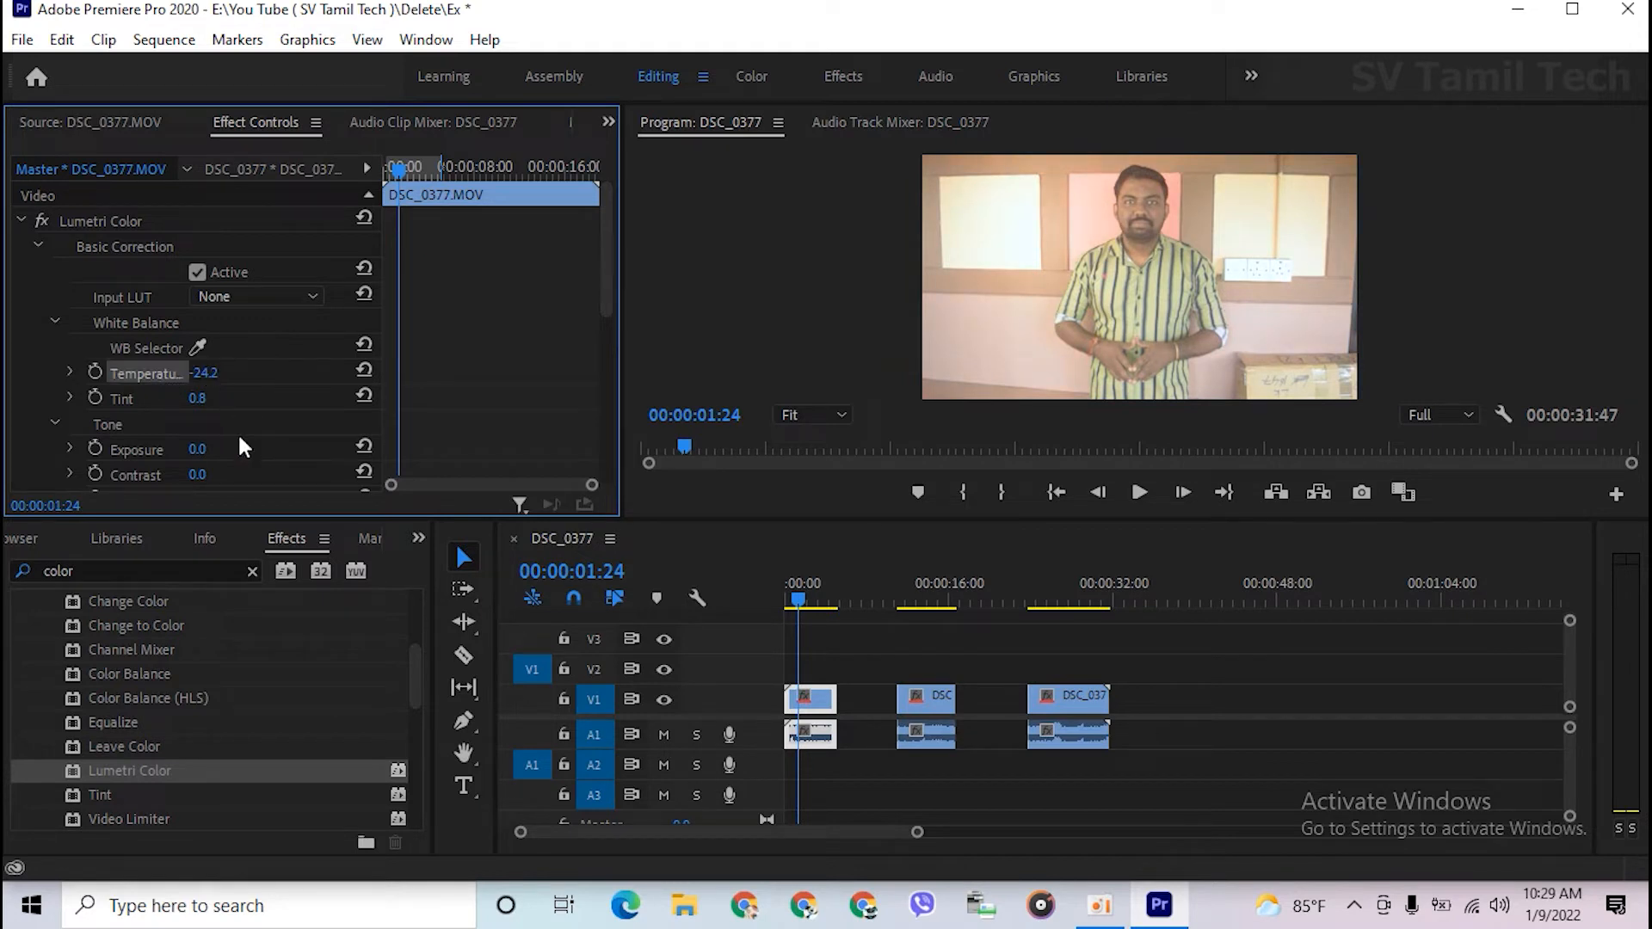
{"action": "left_click", "coordinate": [214, 375]}
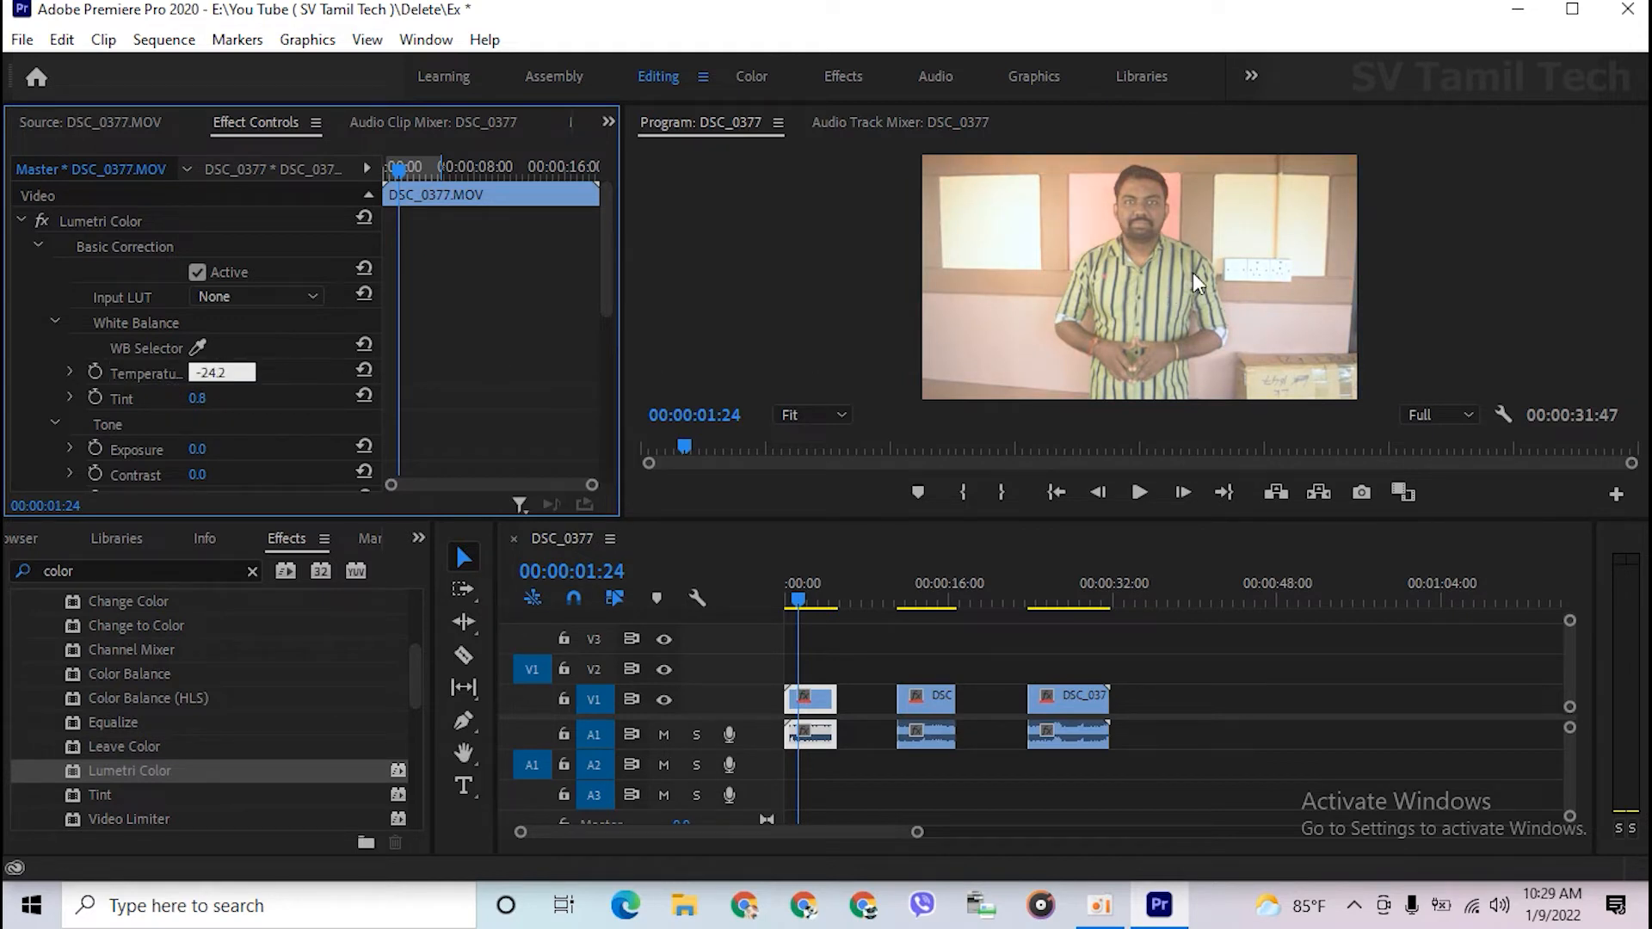
{"action": "left_click", "coordinate": [171, 396]}
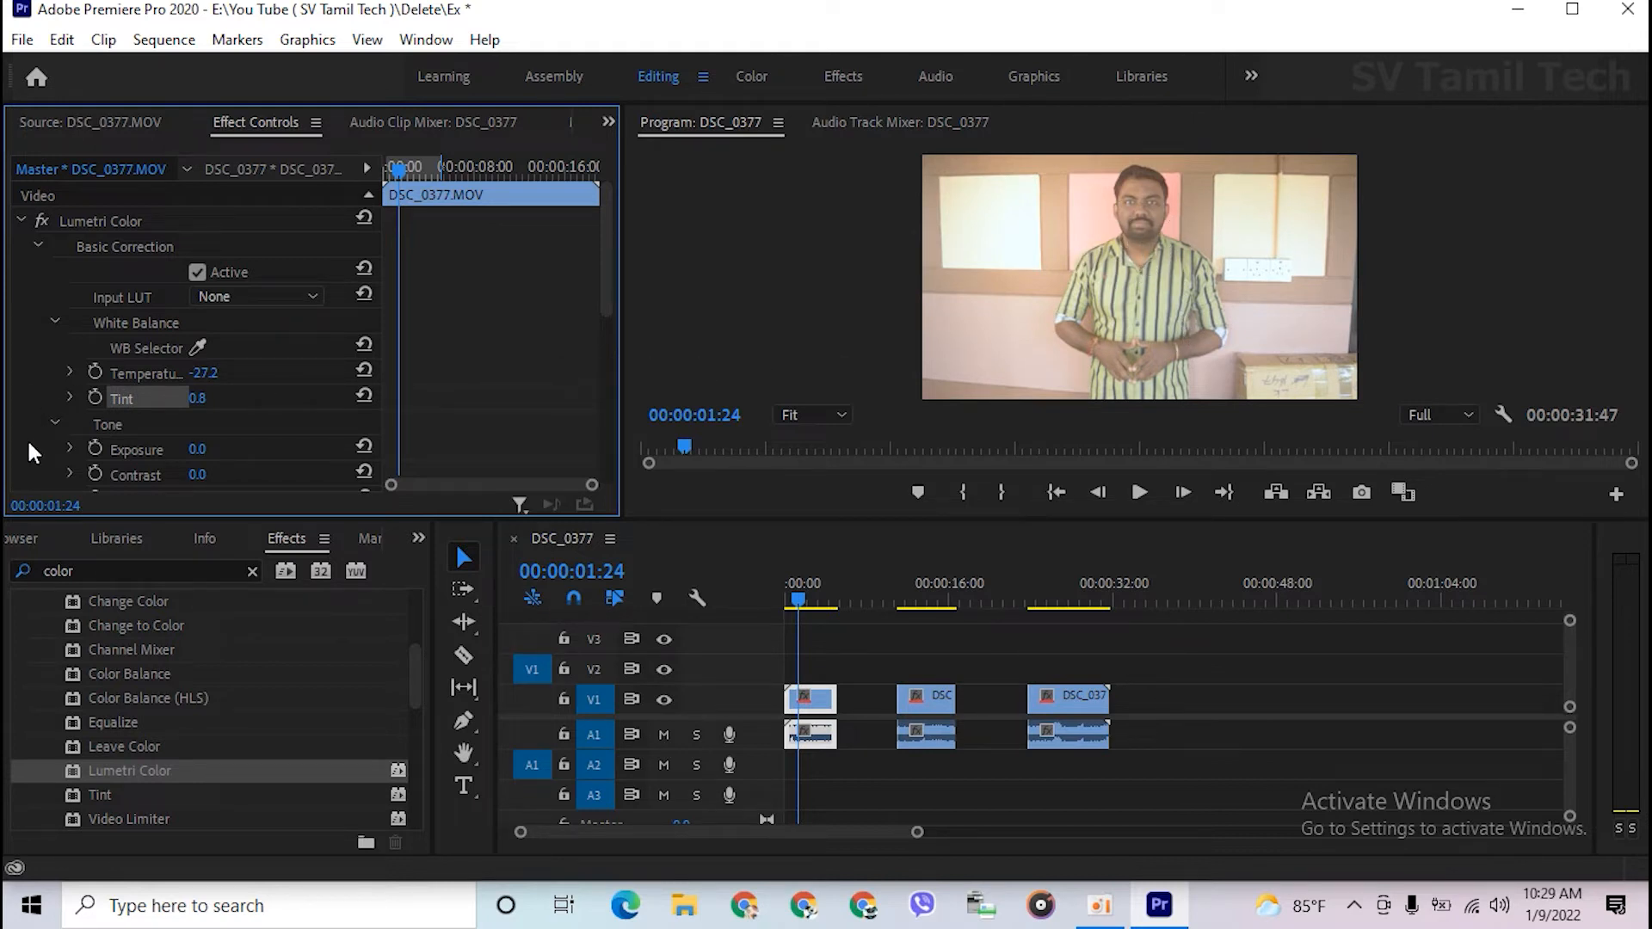
- Set the program preview to 50% and enlarge the monitor area over the timeline so that more of the frame shows
{"action": "scroll", "coordinate": [34, 454], "scroll_direction": "down", "scroll_amount": 3}
{"action": "scroll", "coordinate": [127, 382], "scroll_direction": "down", "scroll_amount": 2}
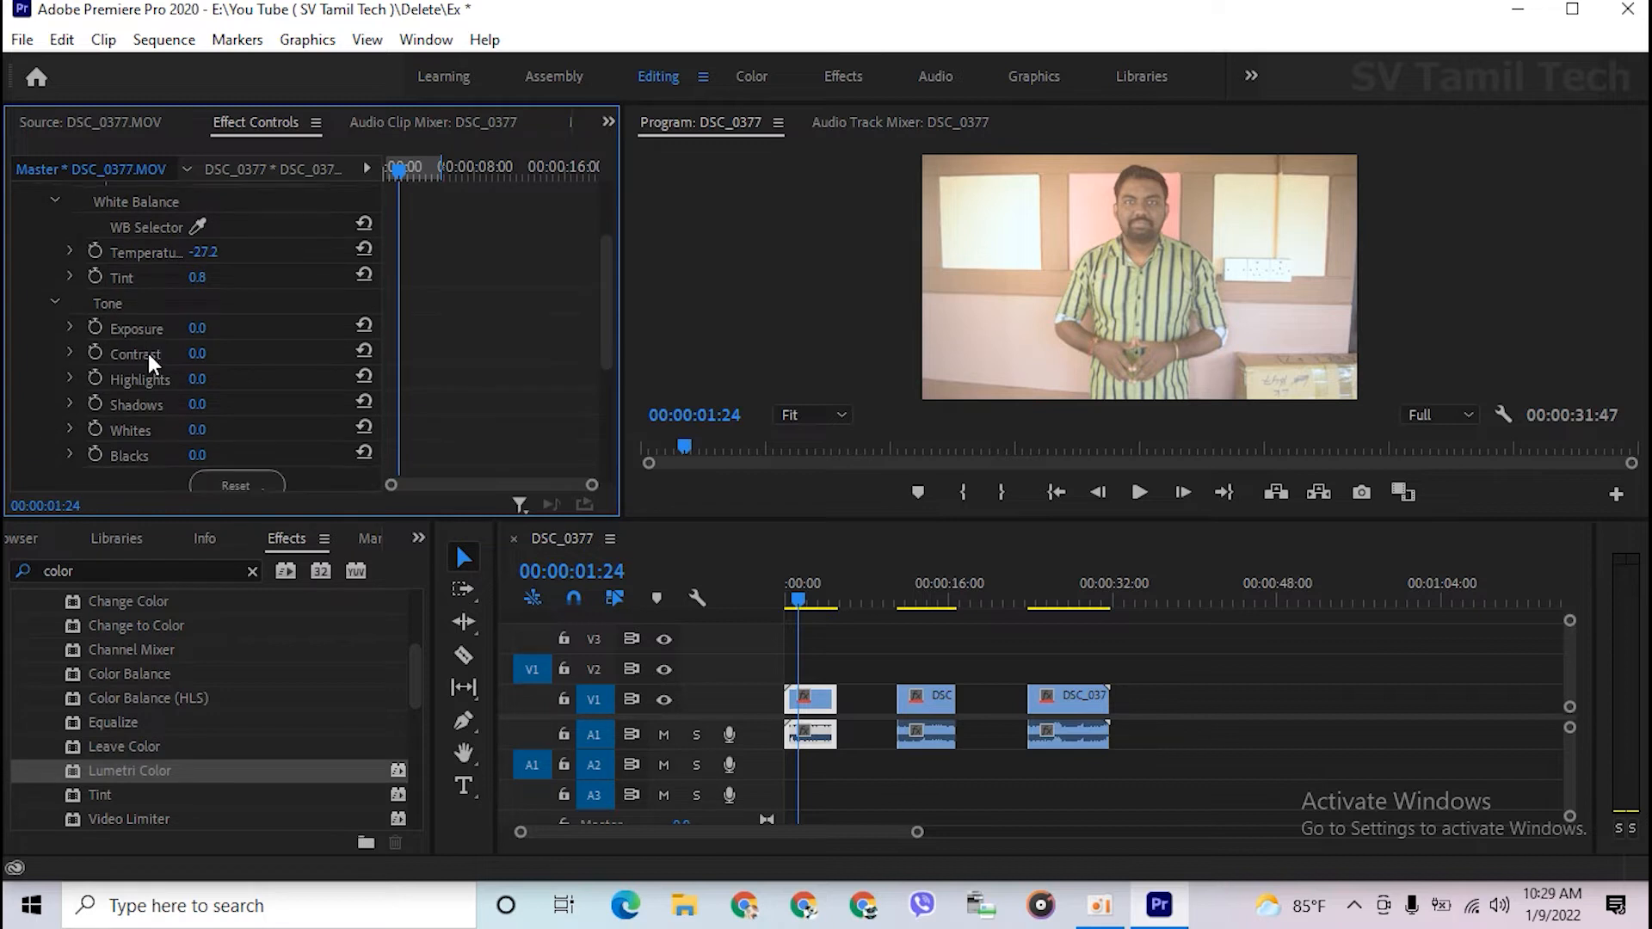
{"action": "left_click", "coordinate": [838, 418]}
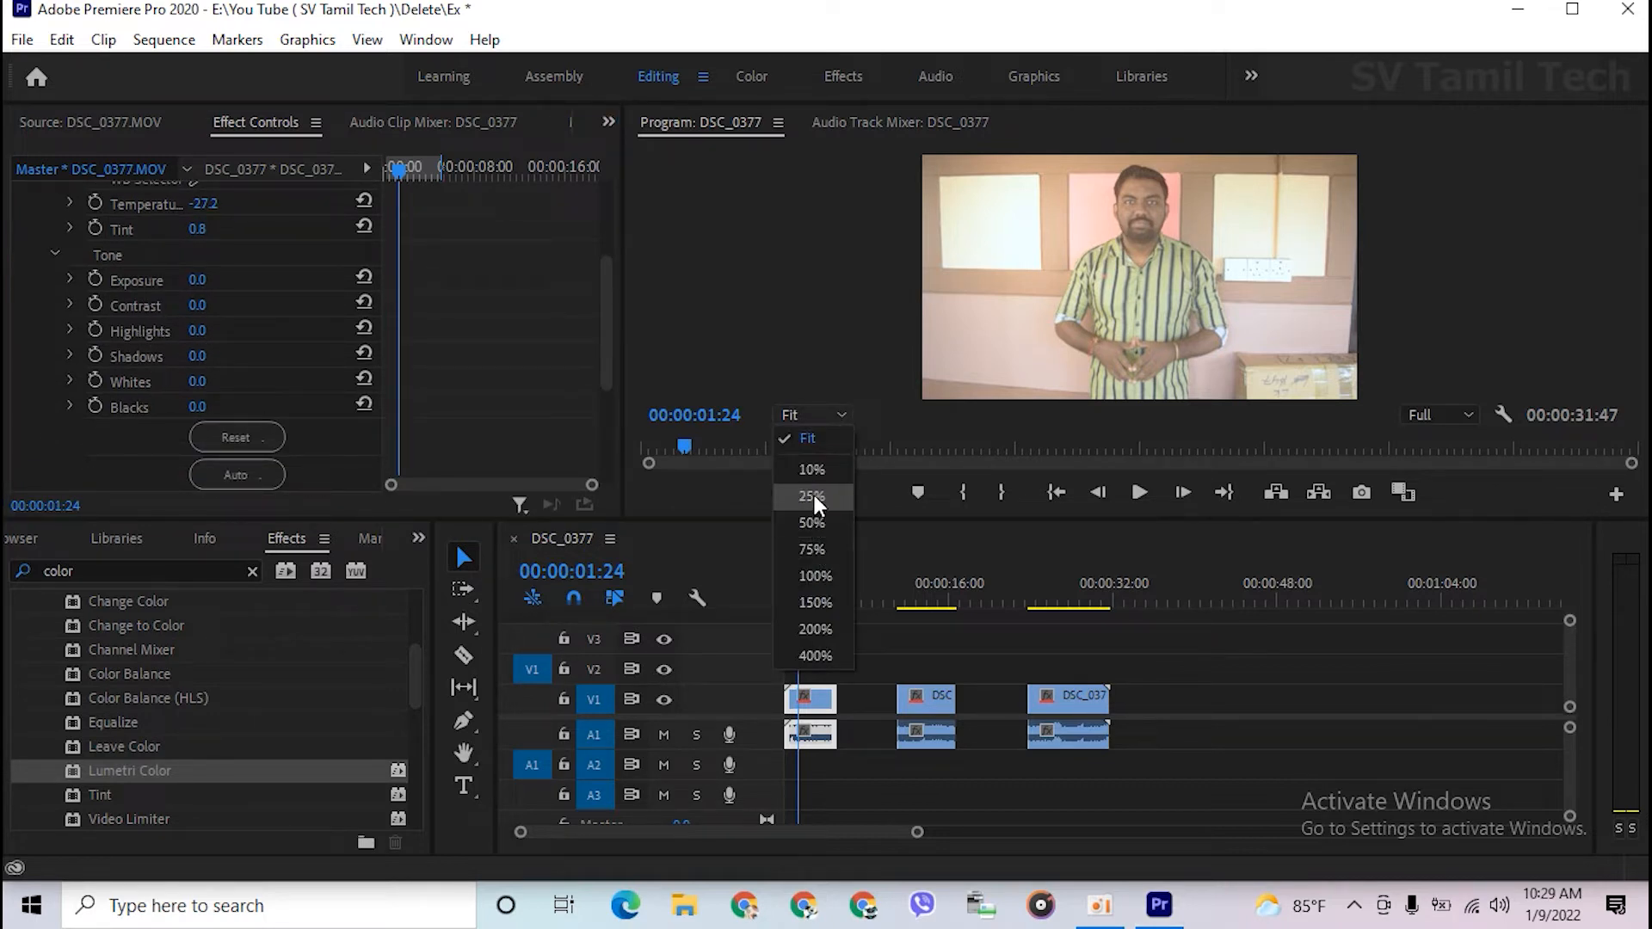
{"action": "left_click", "coordinate": [817, 498]}
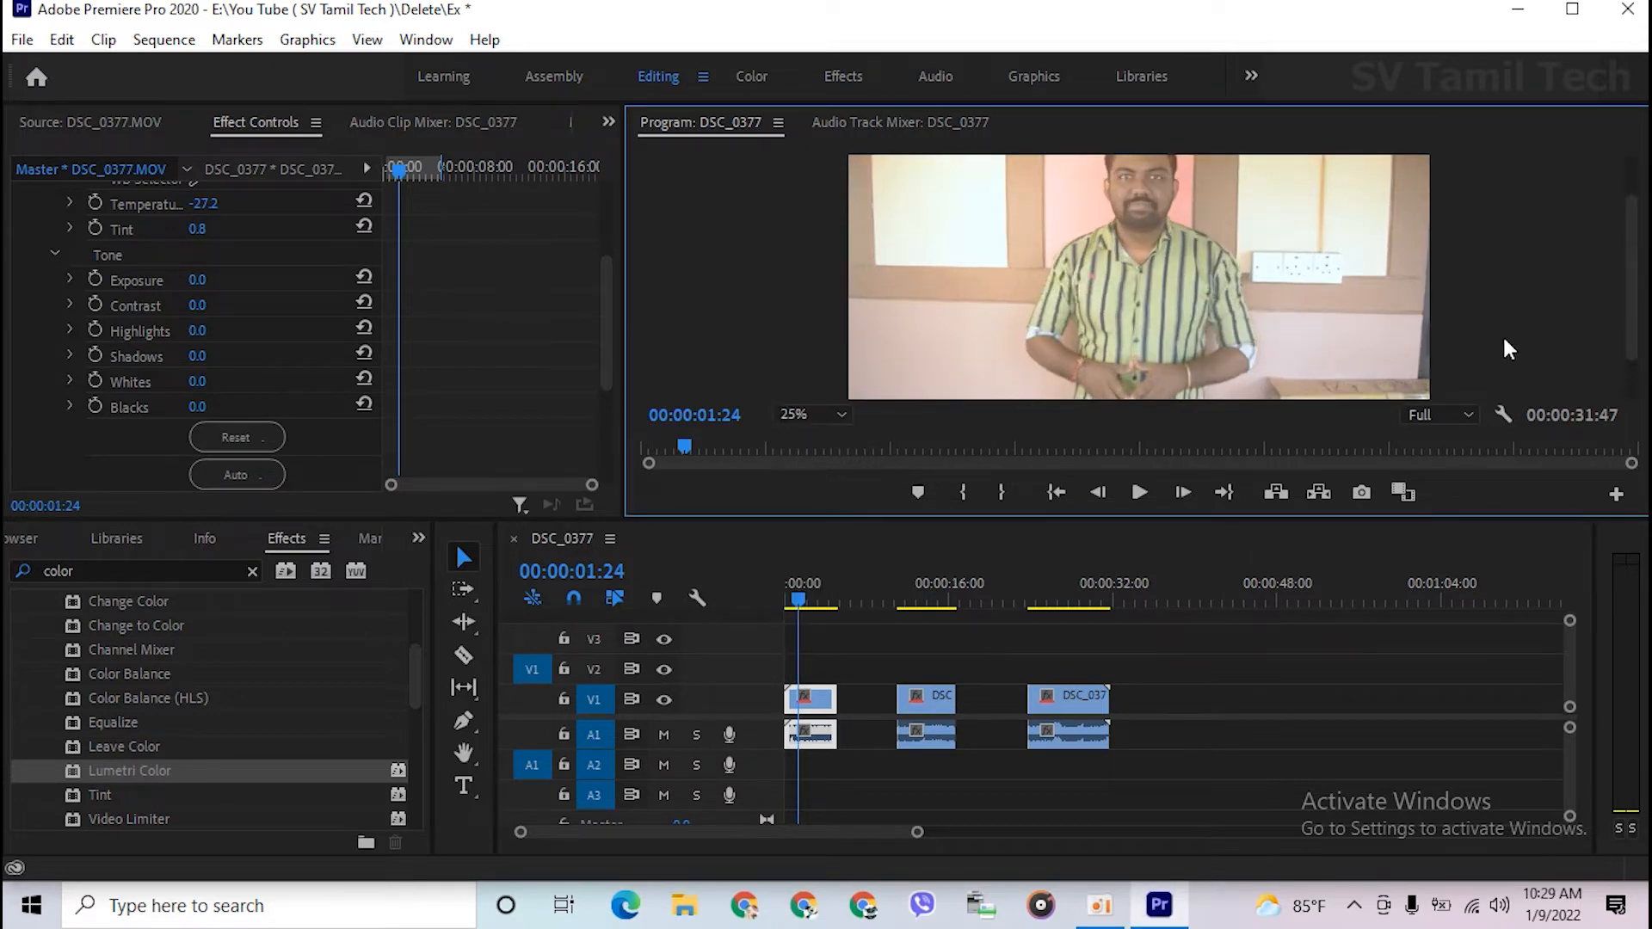
{"action": "left_click", "coordinate": [809, 417]}
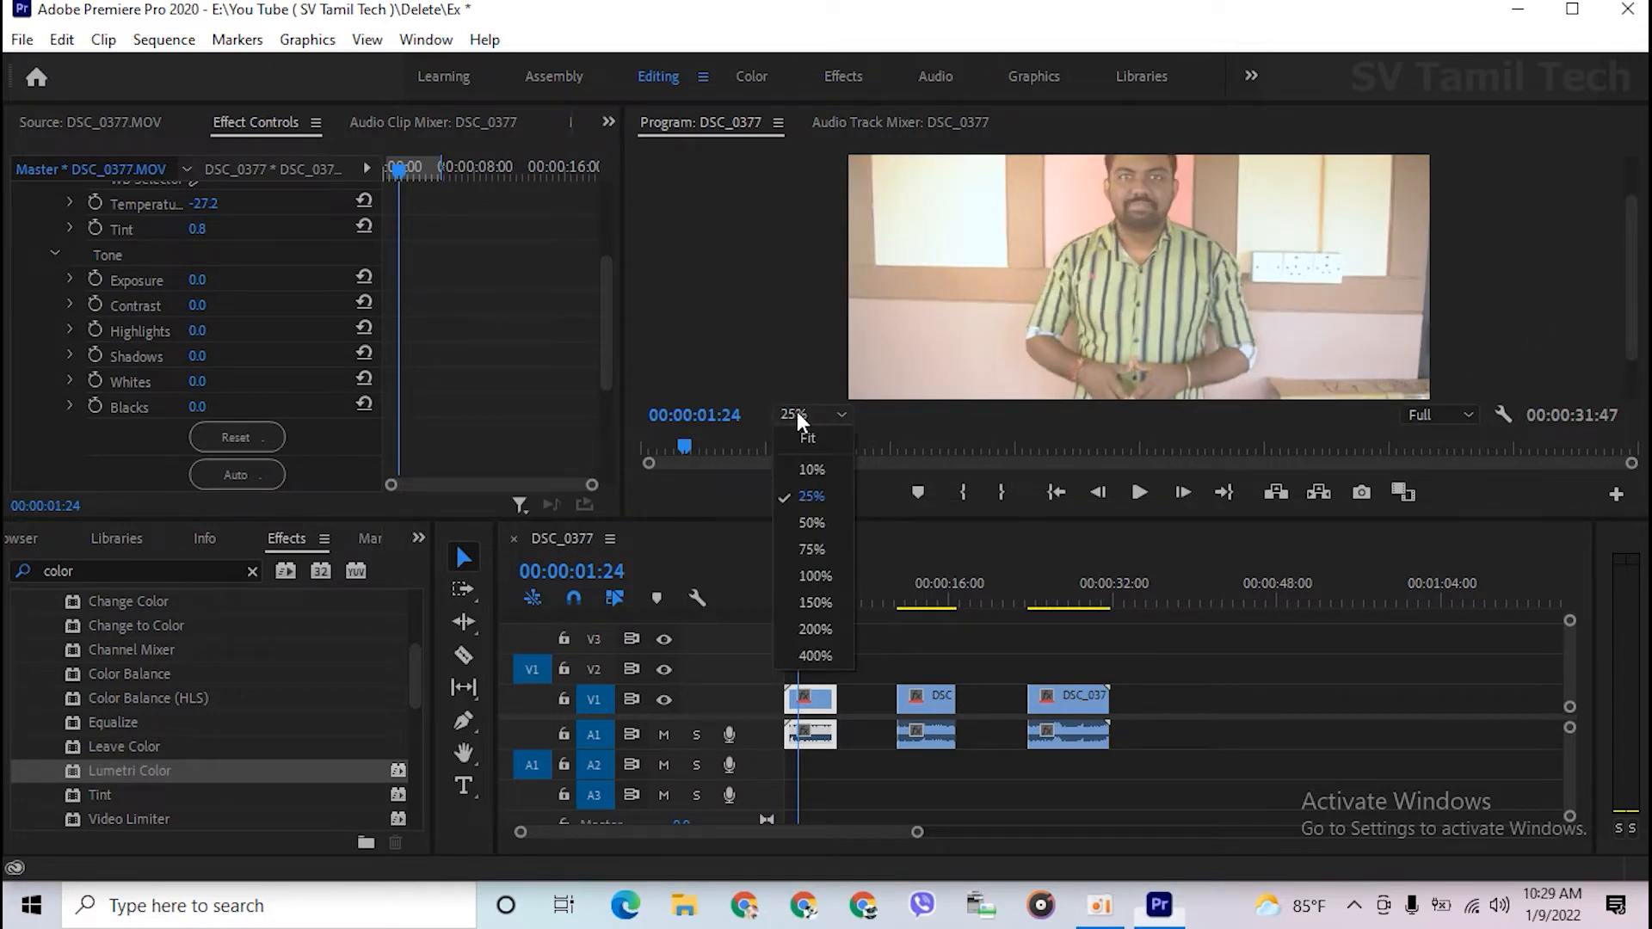
{"action": "left_click", "coordinate": [814, 527]}
{"action": "left_click_drag", "start_coordinate": [1635, 279], "coordinate": [1635, 232]}
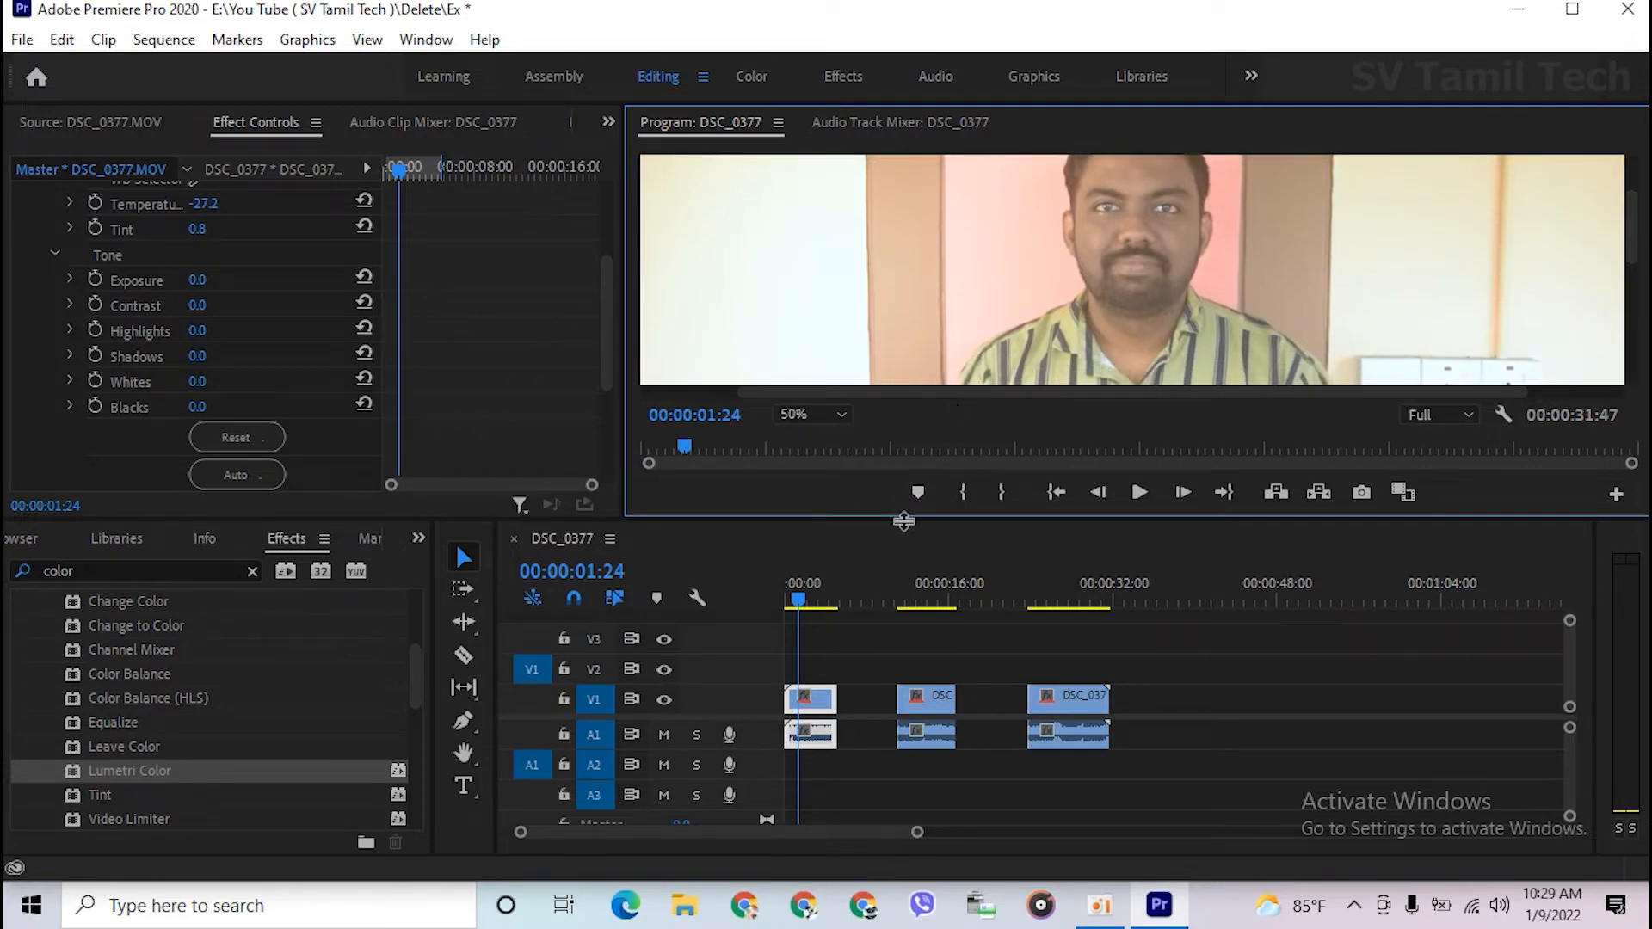
{"action": "left_click", "coordinate": [903, 527]}
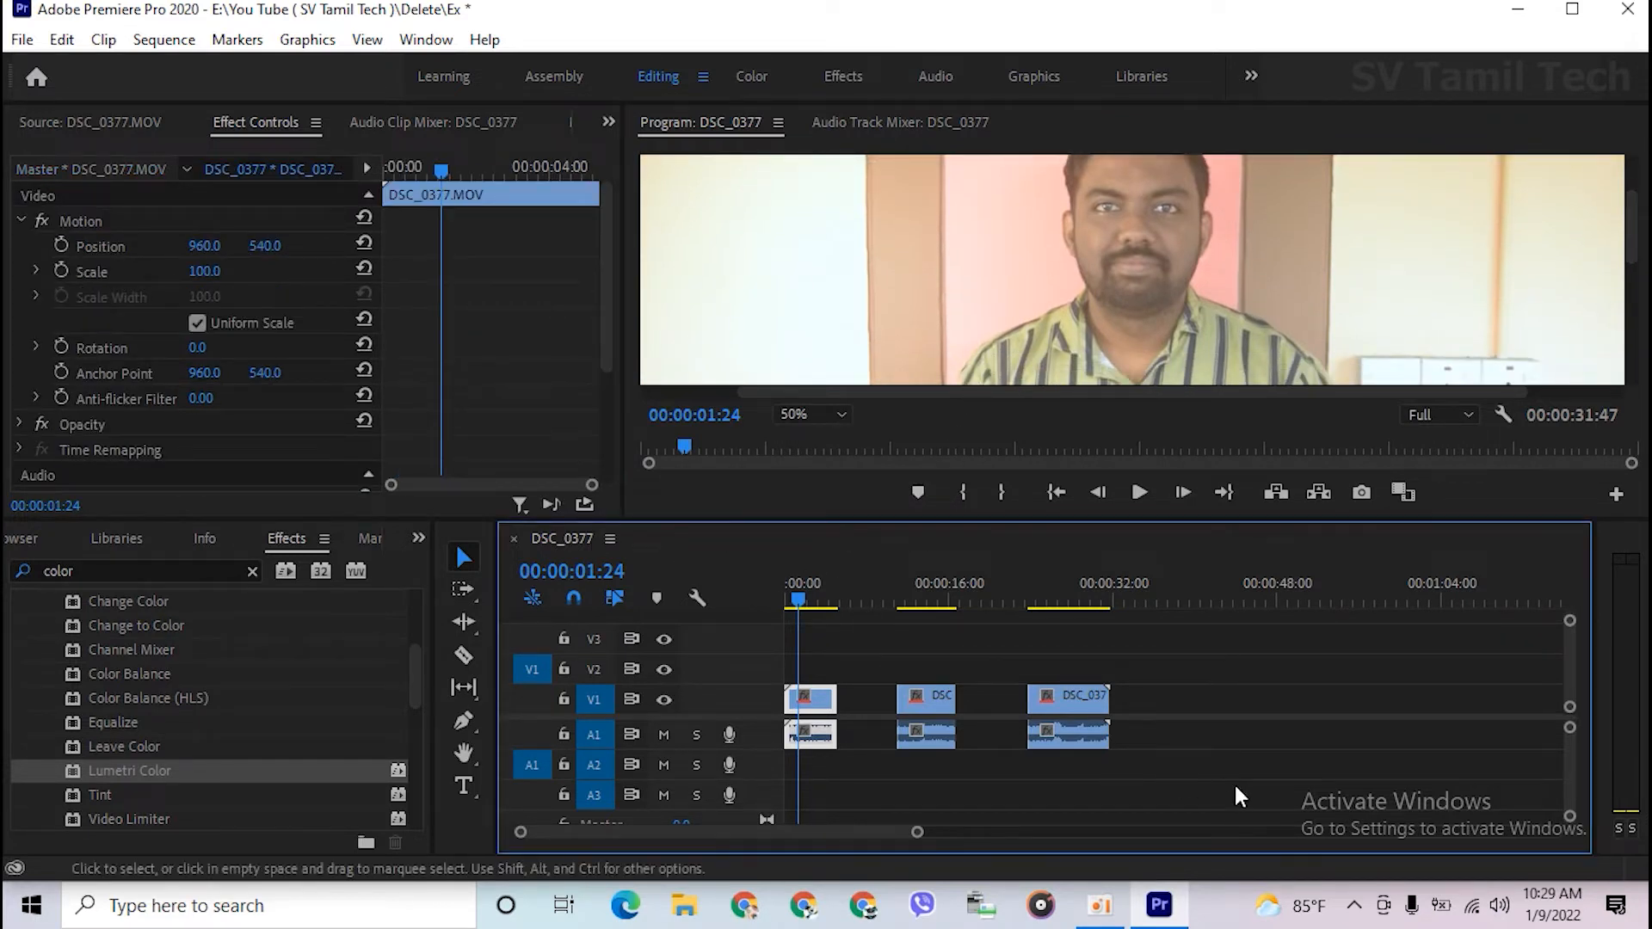
{"action": "left_click", "coordinate": [1257, 796]}
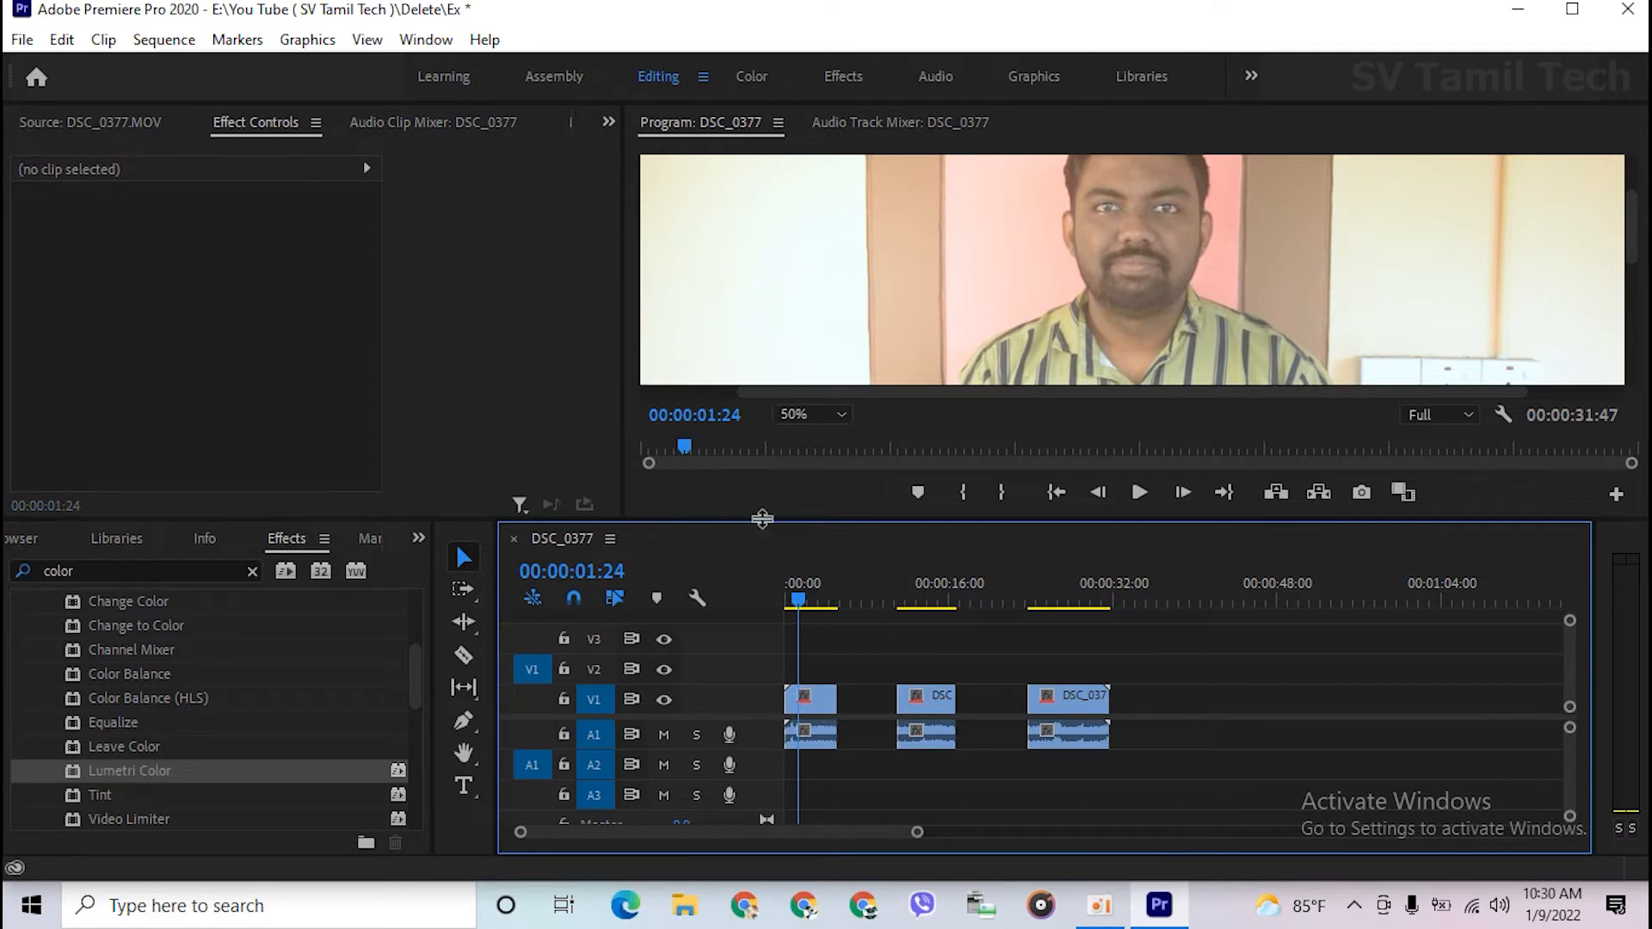
{"action": "left_click_drag", "start_coordinate": [762, 519], "coordinate": [752, 769]}
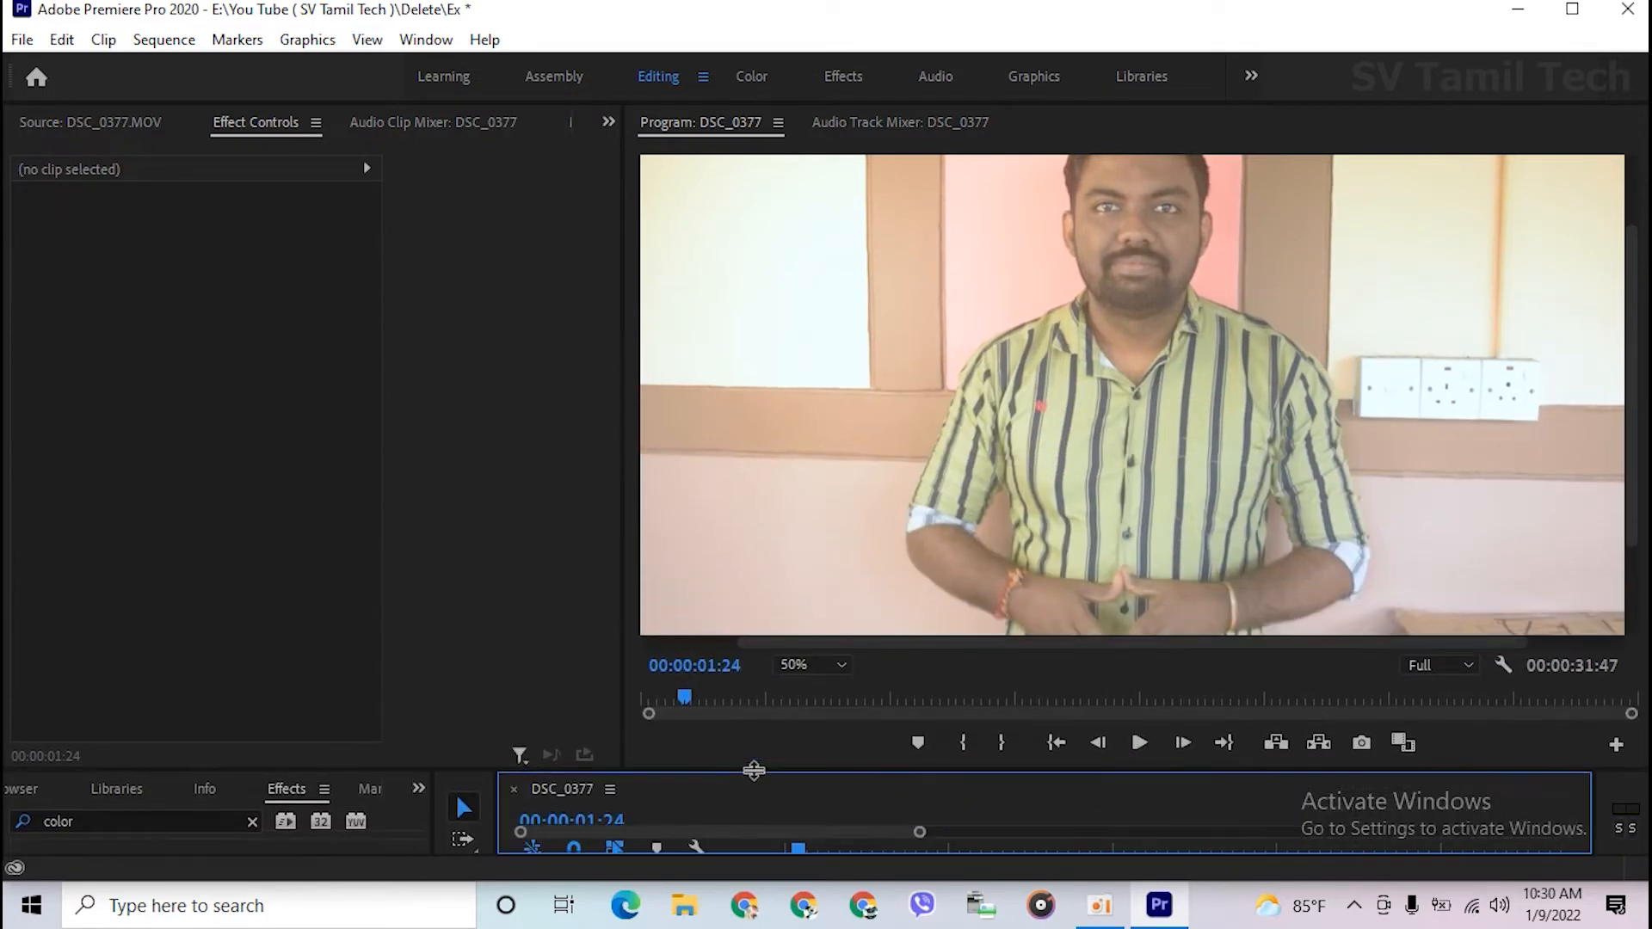
{"action": "left_click_drag", "start_coordinate": [1633, 353], "coordinate": [1632, 329]}
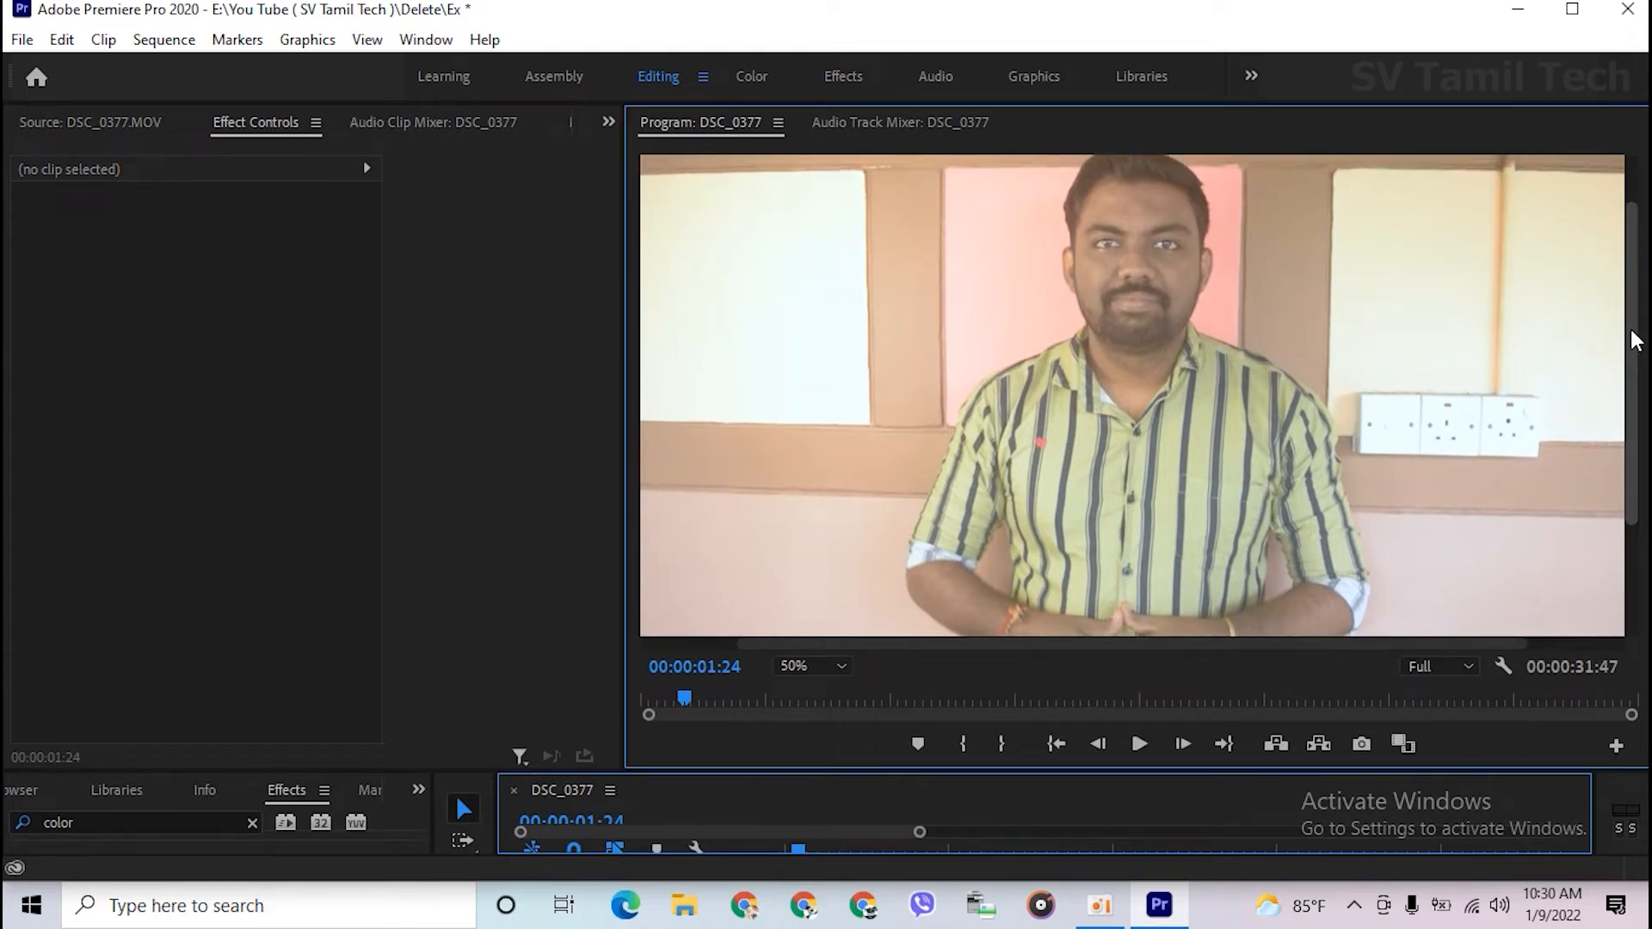
- Reopen the DSC_0377.MOV master clip's effect controls and set Lumetri Shadows to -50, after trying -10
{"action": "left_click", "coordinate": [81, 125]}
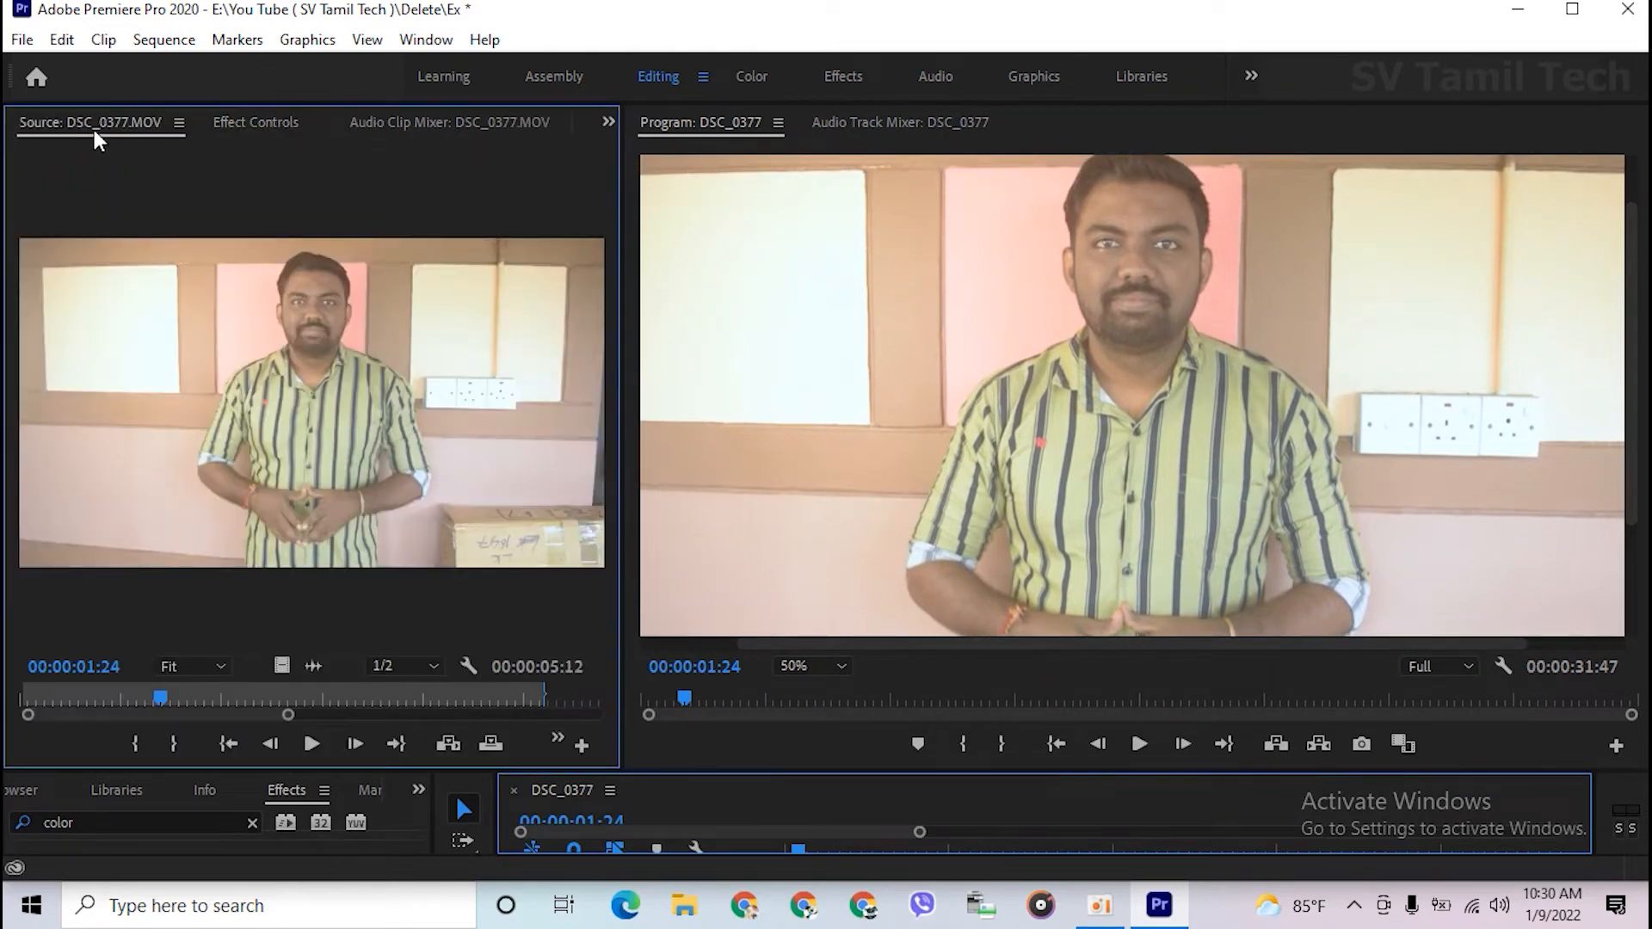
{"action": "left_click", "coordinate": [287, 126]}
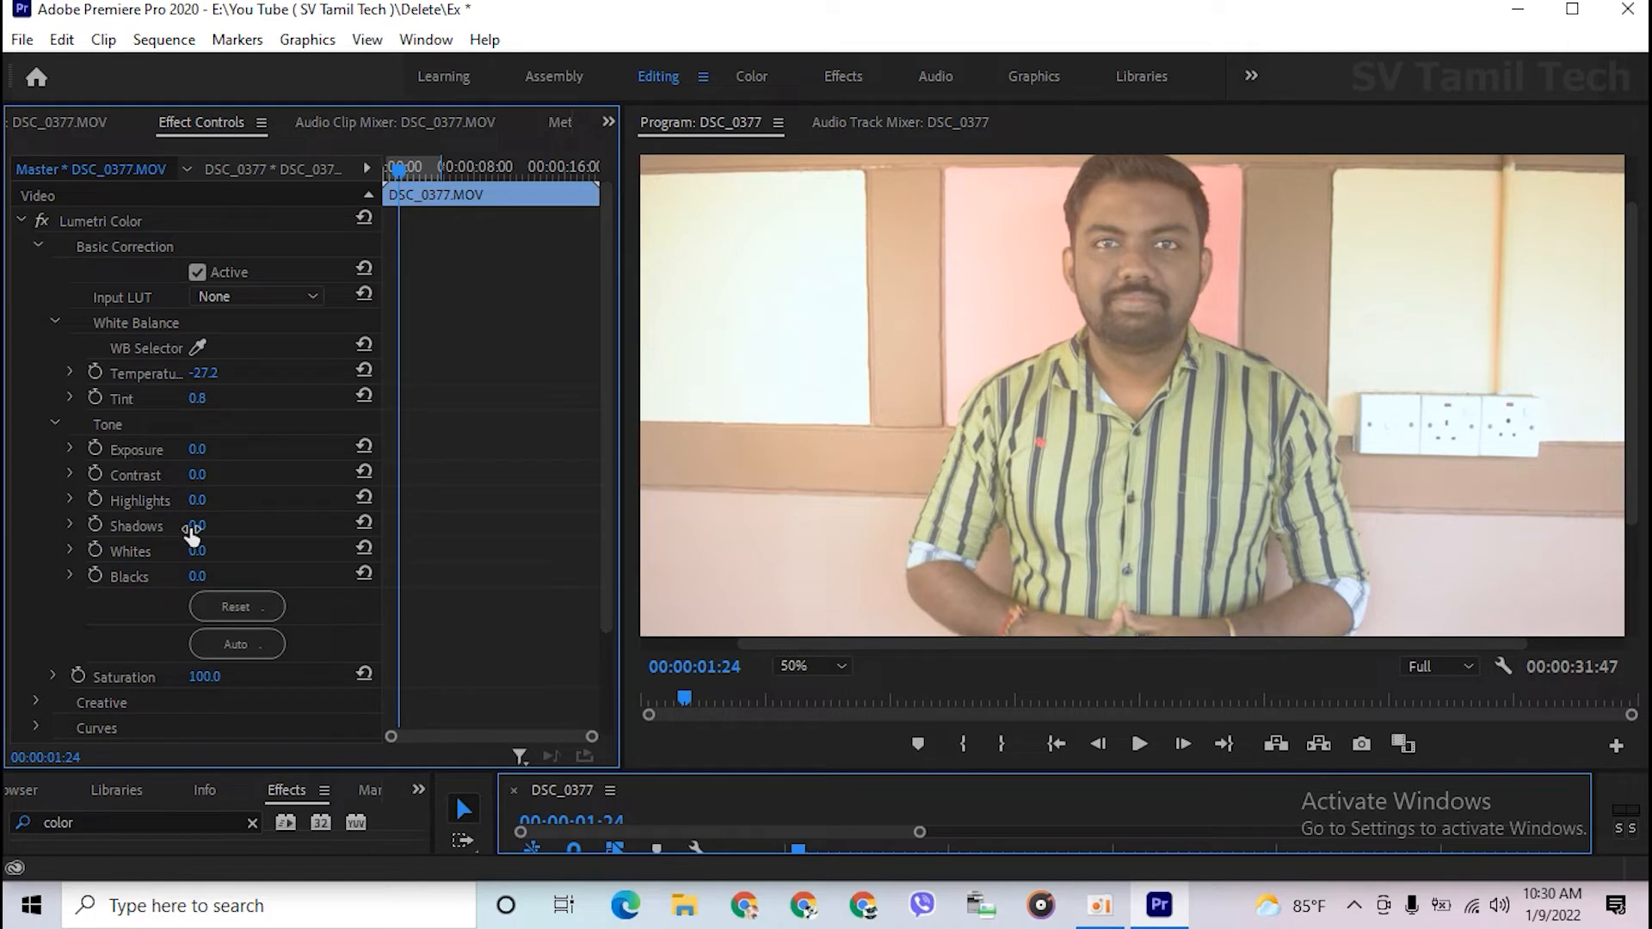
{"action": "left_click", "coordinate": [198, 526]}
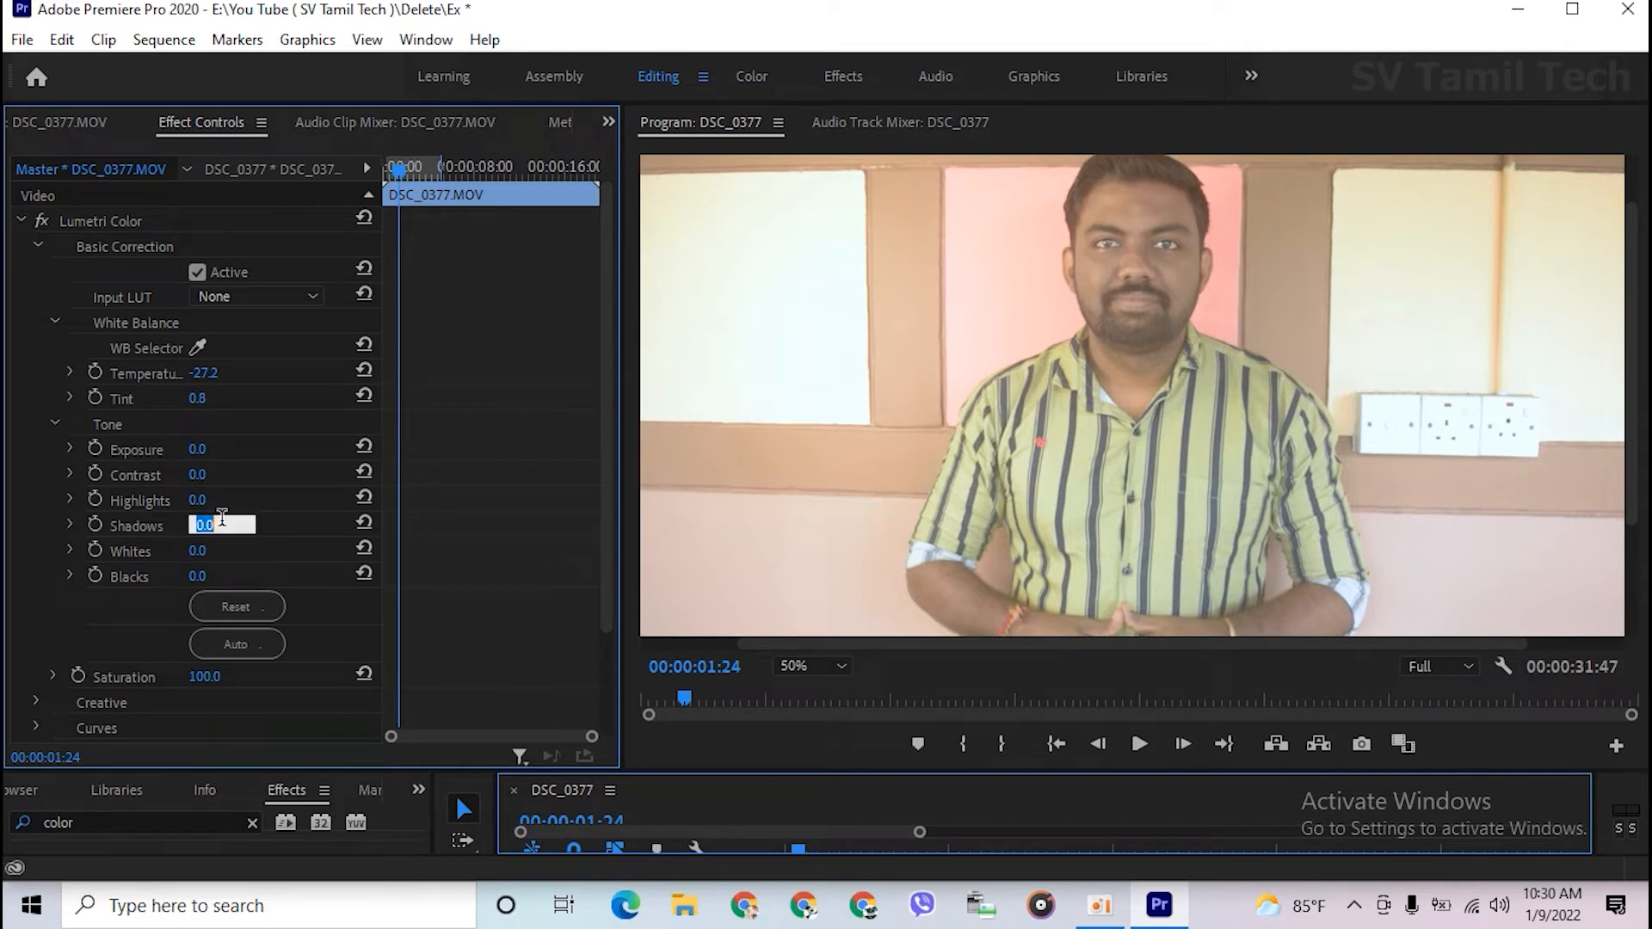
{"action": "type", "text": "-10"}
{"action": "key", "text": "Return"}
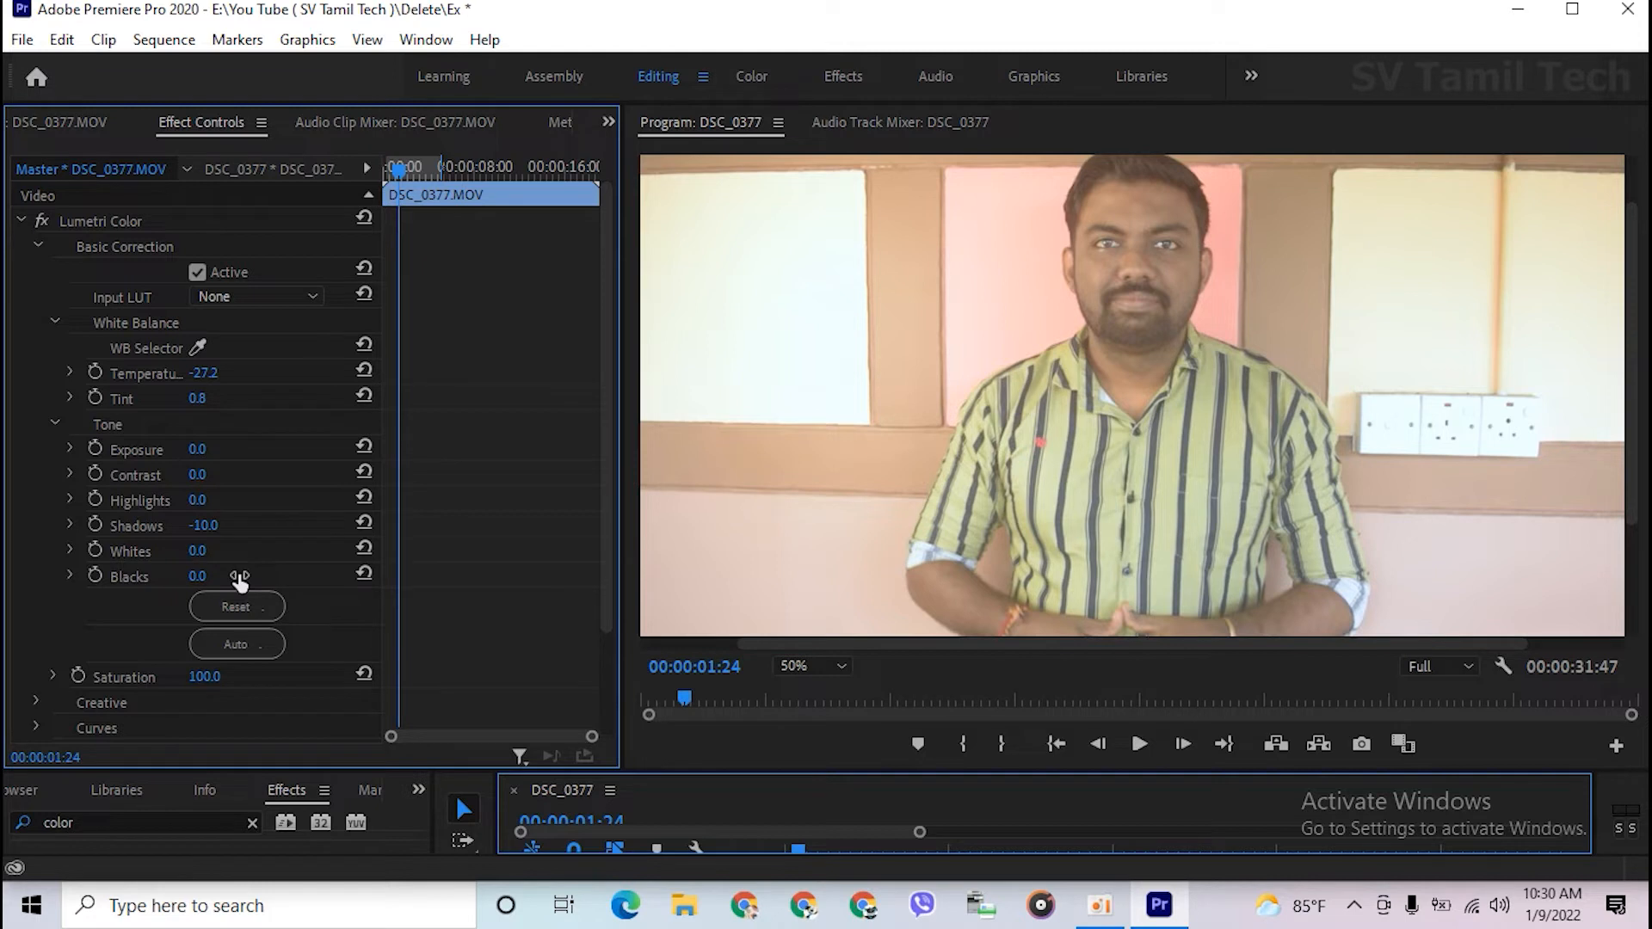
{"action": "left_click", "coordinate": [204, 525]}
{"action": "type", "text": "-50"}
{"action": "key", "text": "Return"}
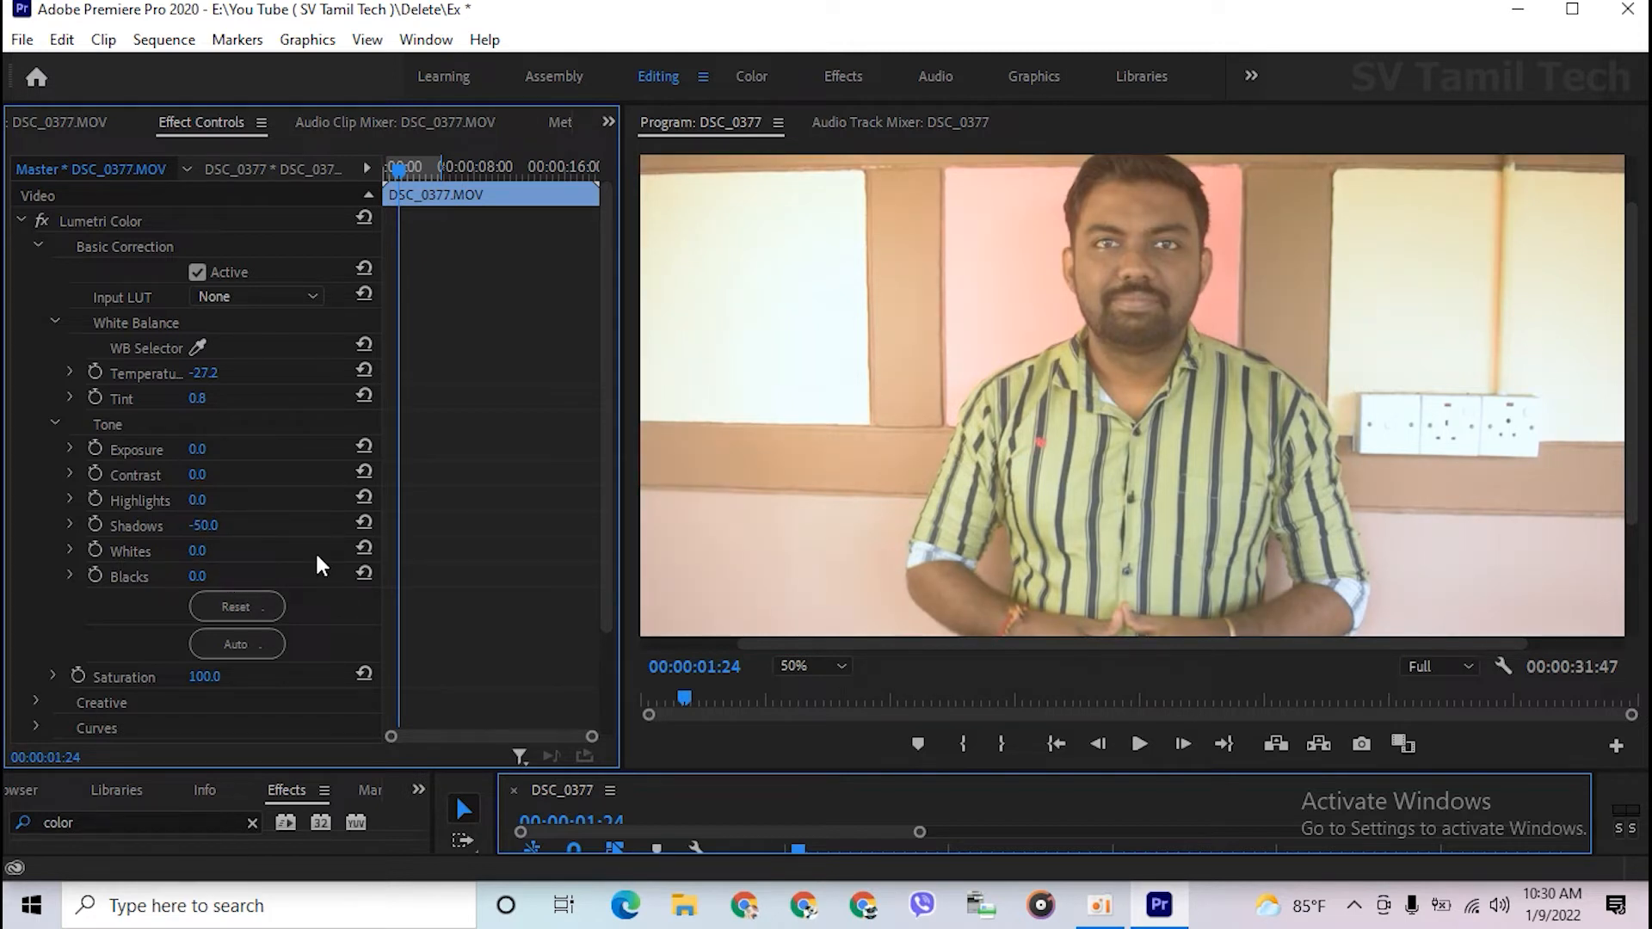
- Set the program preview to 25% and the master clip's Lumetri Contrast to 8
{"action": "scroll", "coordinate": [1420, 443], "scroll_direction": "up", "scroll_amount": 2}
{"action": "scroll", "coordinate": [1420, 443], "scroll_direction": "up", "scroll_amount": 2}
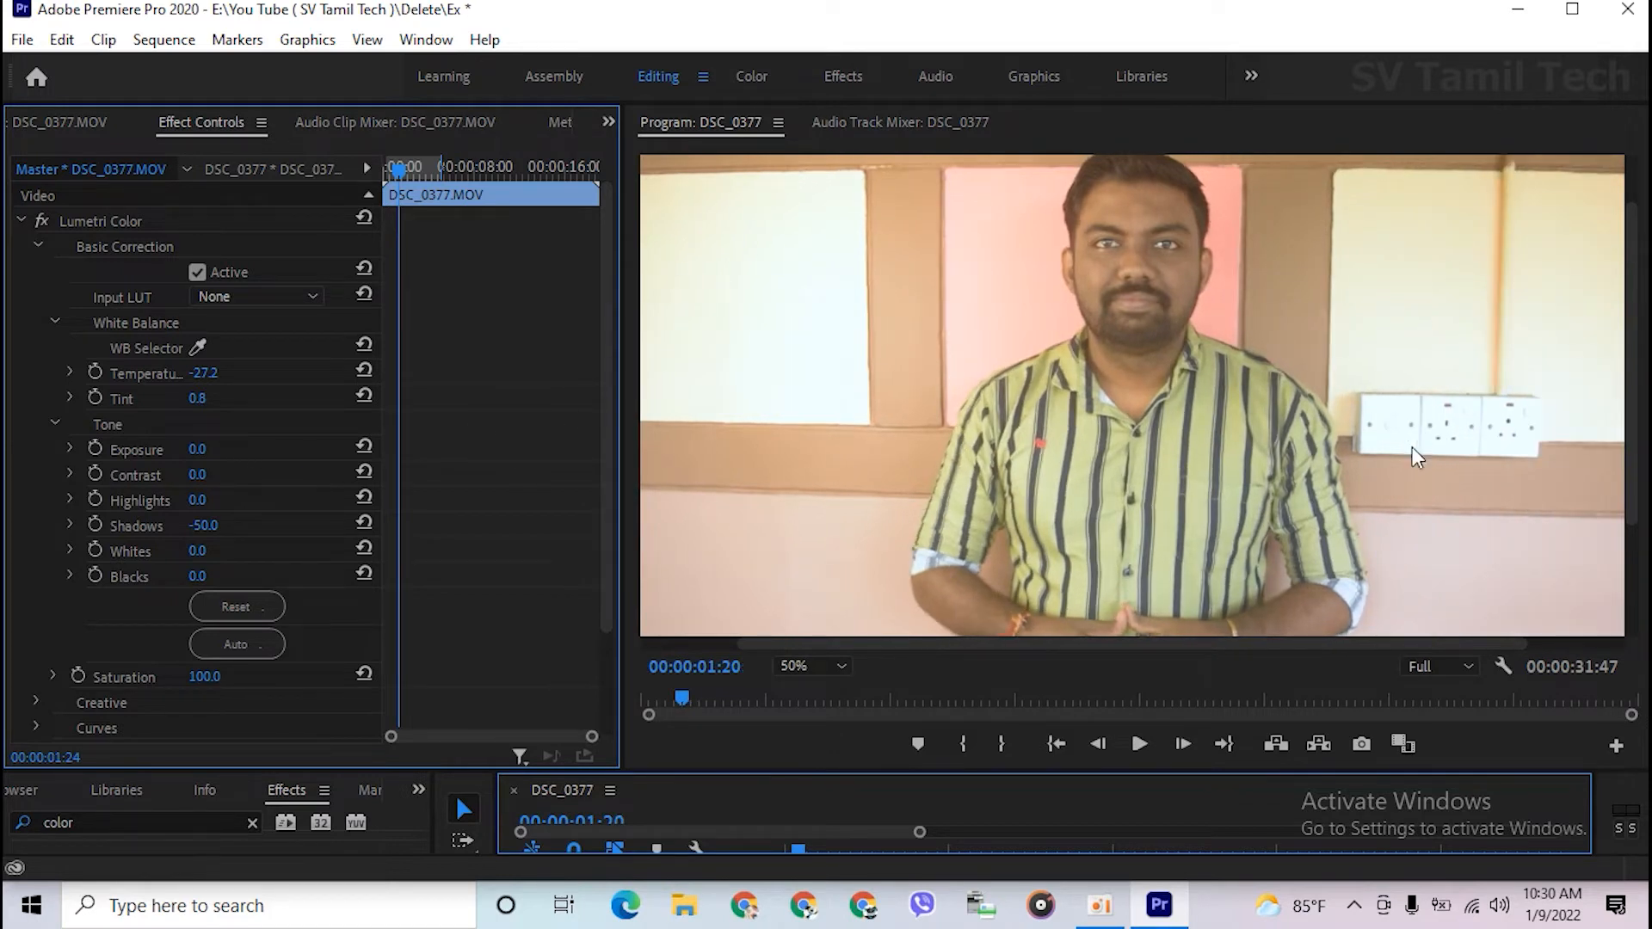
{"action": "left_click", "coordinate": [791, 666]}
{"action": "left_click", "coordinate": [813, 482]}
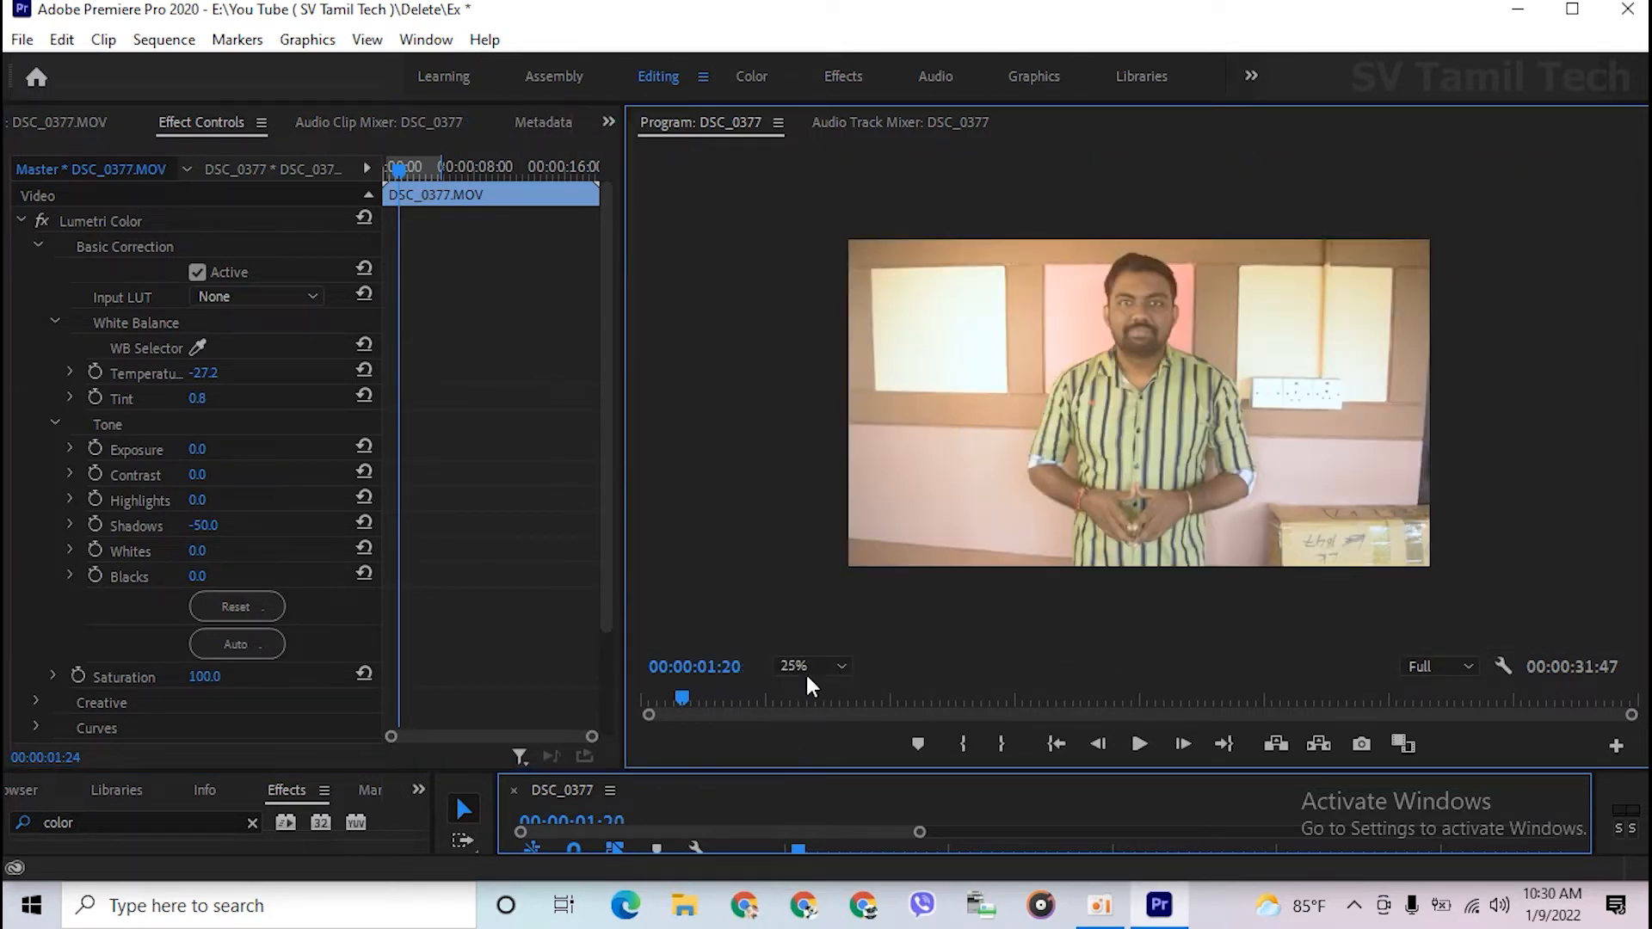
{"action": "mouse_move", "coordinate": [197, 474]}
{"action": "left_mouse_down"}
{"action": "mouse_move", "coordinate": [242, 475]}
{"action": "mouse_move", "coordinate": [221, 476]}
{"action": "left_mouse_up"}
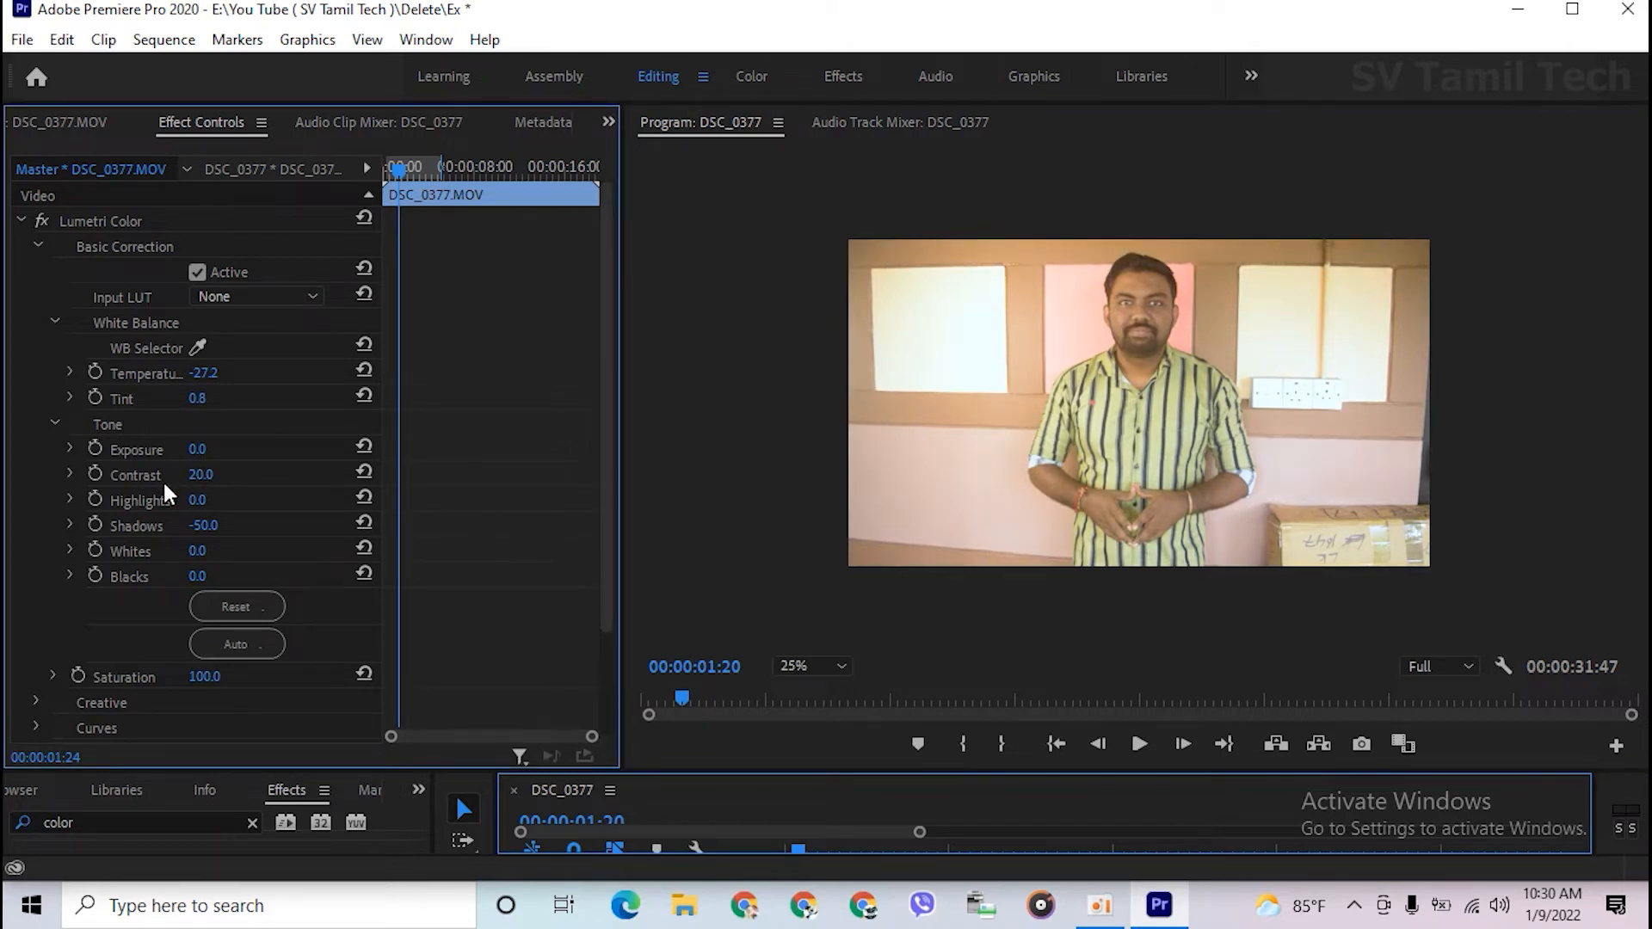
{"action": "left_click_drag", "start_coordinate": [204, 474], "coordinate": [302, 480]}
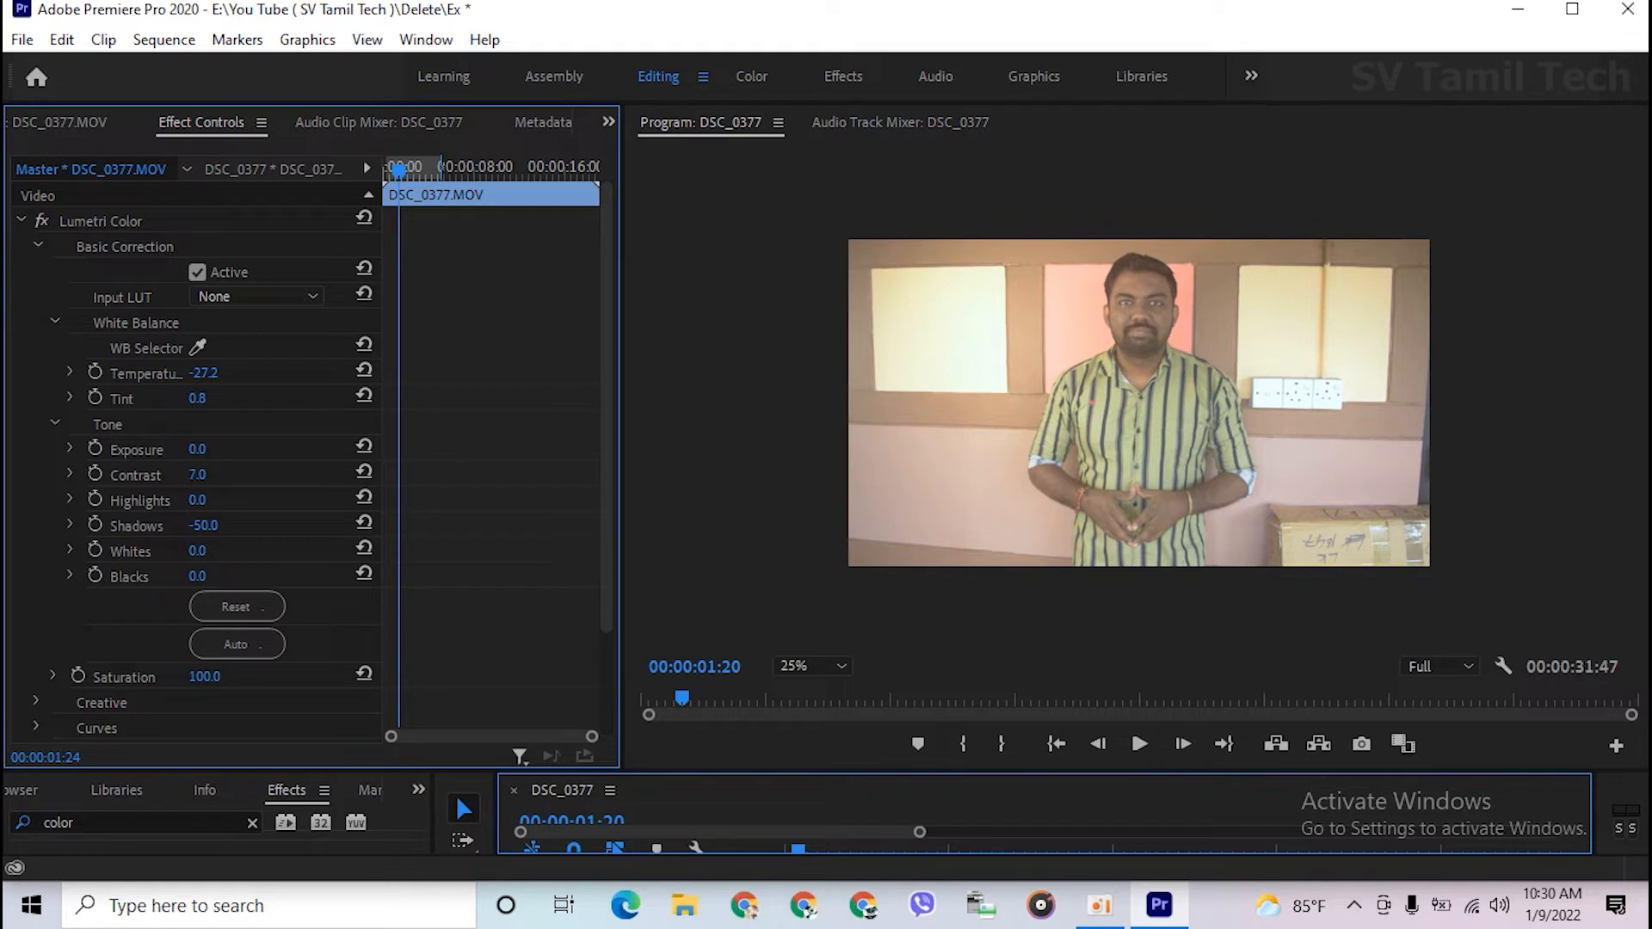
{"action": "left_click_drag", "start_coordinate": [211, 475], "coordinate": [213, 475]}
{"action": "left_click", "coordinate": [187, 477]}
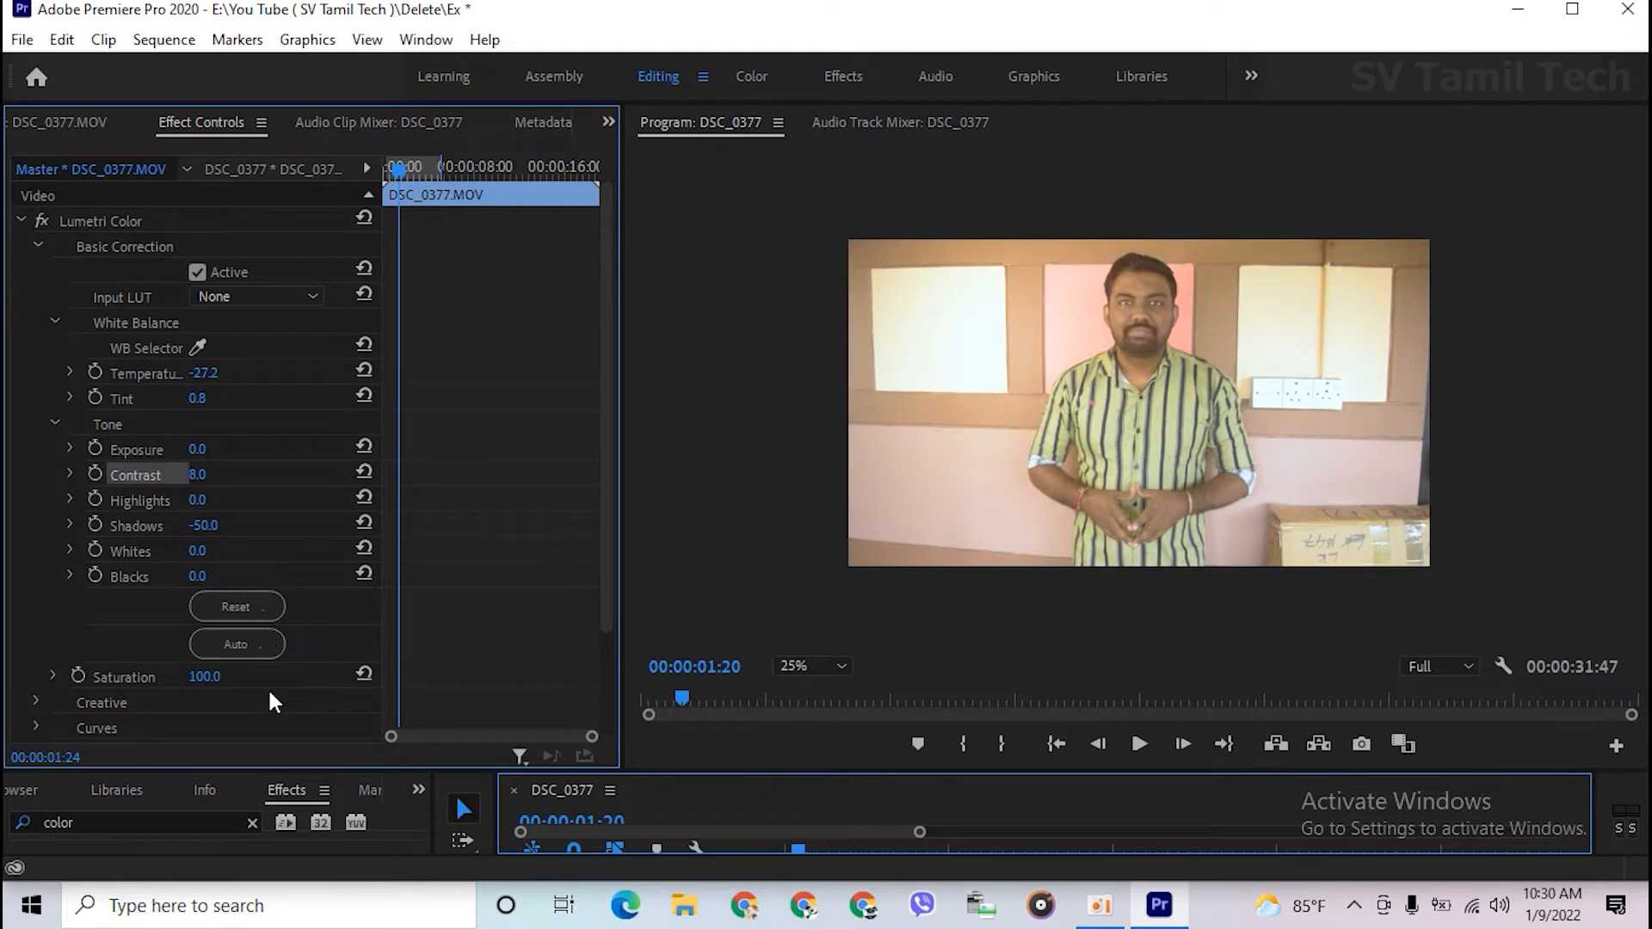
{"action": "left_click", "coordinate": [114, 644]}
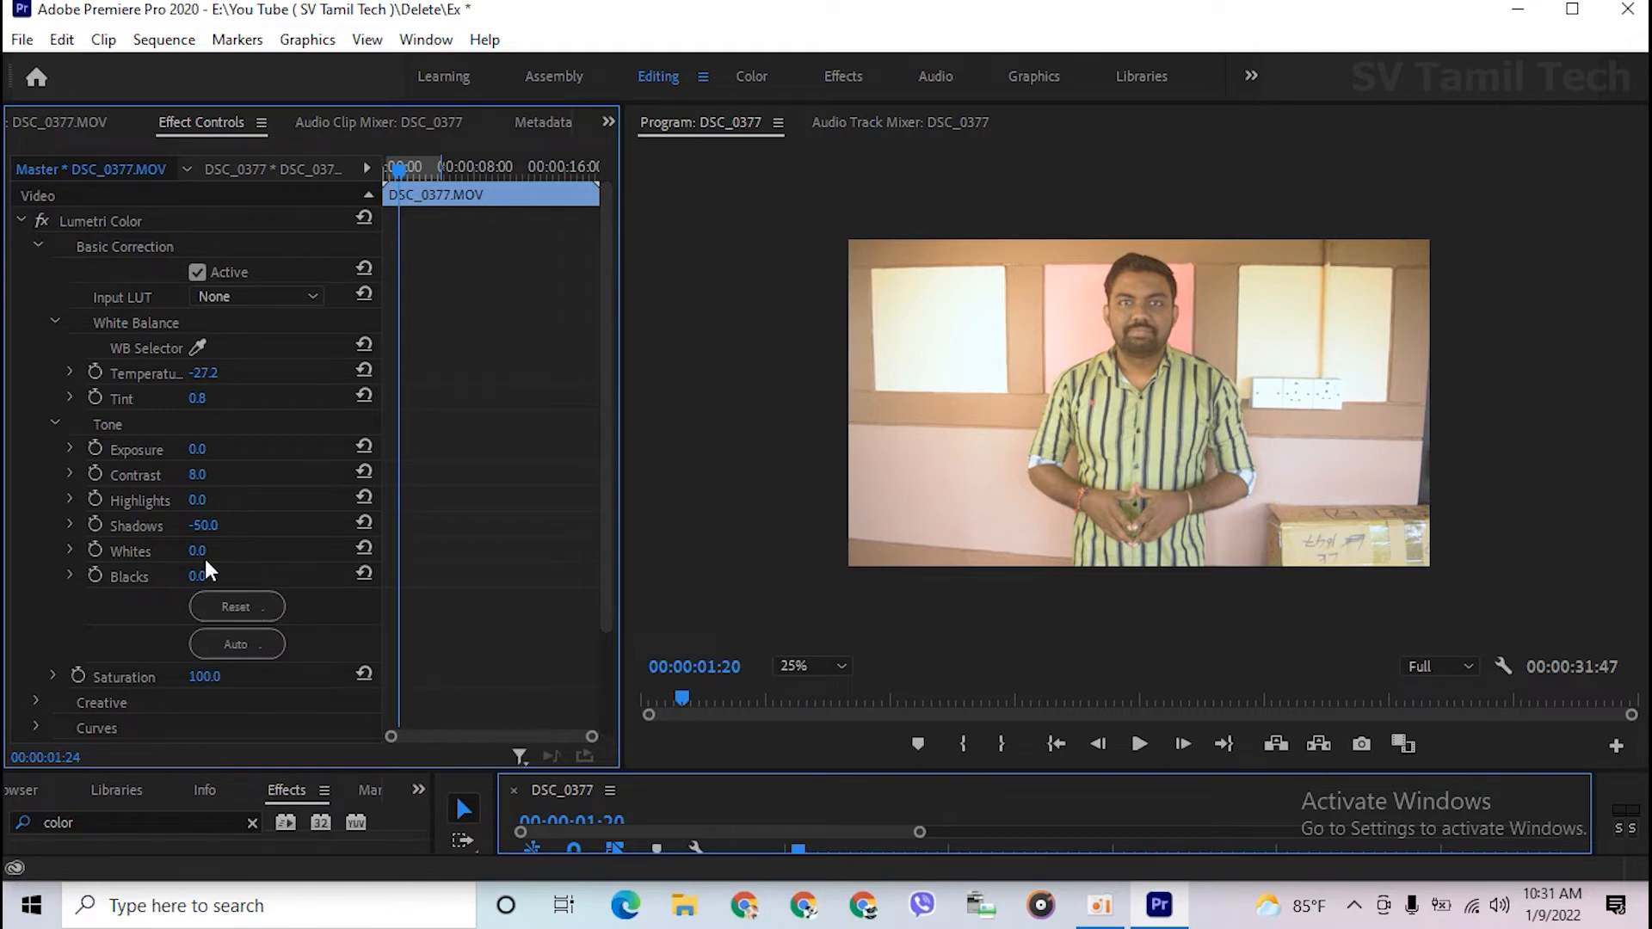
- Set the master clip's Lumetri Whites to -16 and Blacks to -15
{"action": "left_click_drag", "start_coordinate": [204, 552], "coordinate": [202, 551]}
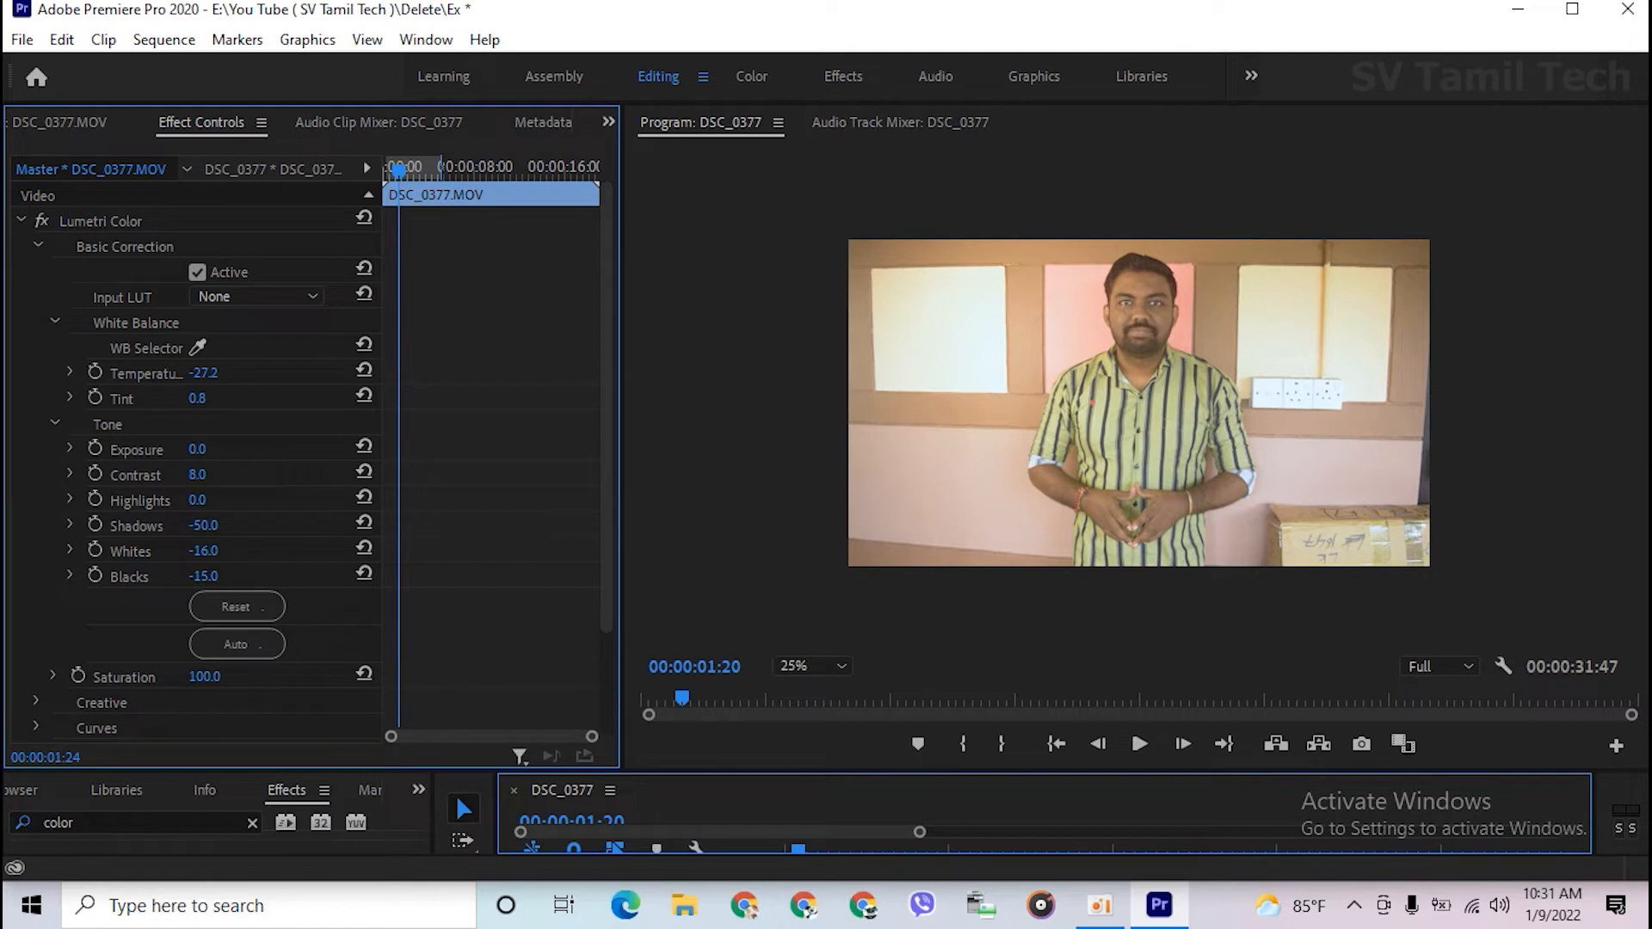
- Set the master clip's Lumetri Highlights to 67, Shadows to -72, Blacks to -27 and Exposure to 0.1
{"action": "left_click_drag", "start_coordinate": [206, 577], "coordinate": [217, 576]}
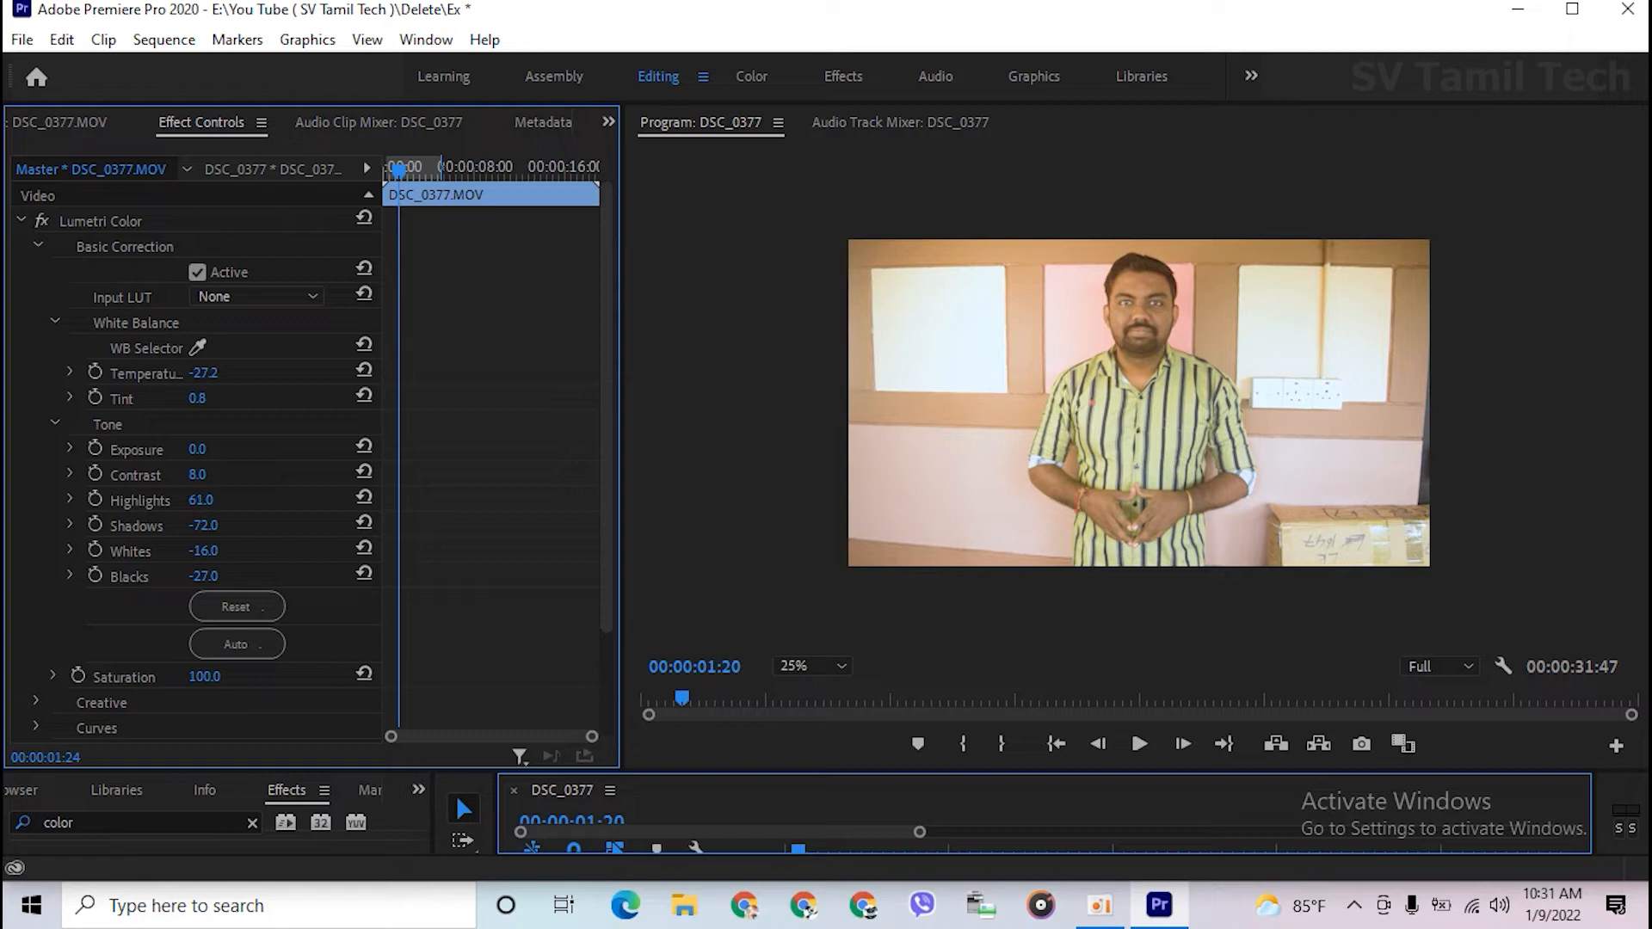
{"action": "left_click", "coordinate": [197, 448]}
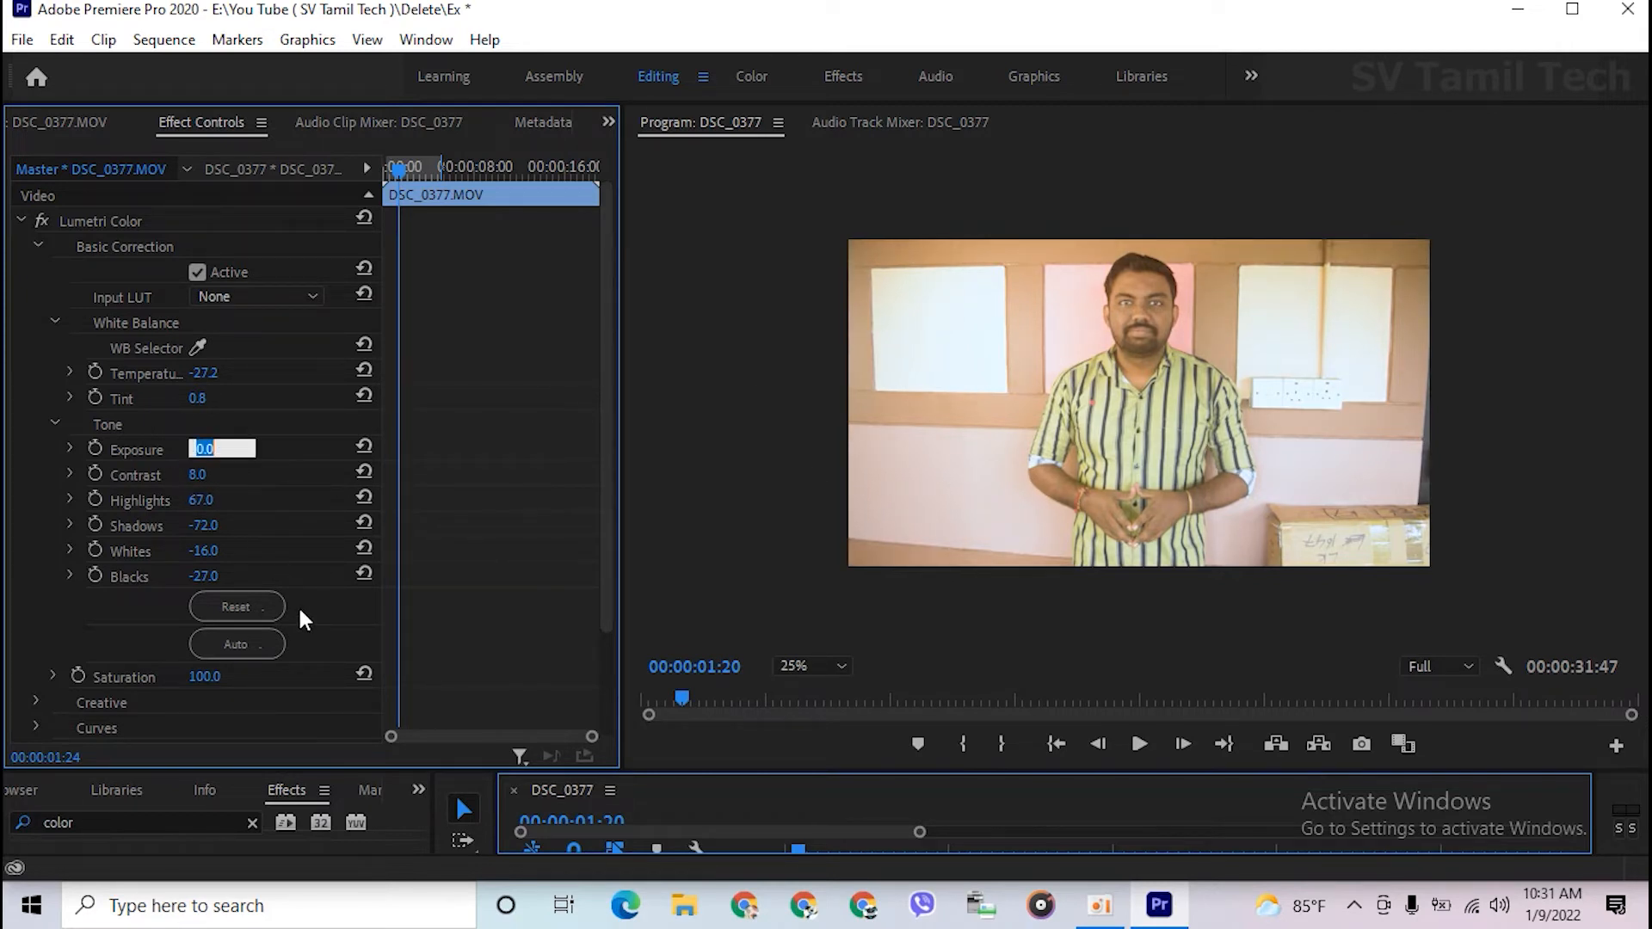
{"action": "key", "text": "BackSpace"}
{"action": "type", "text": ".1"}
{"action": "key", "text": "Return"}
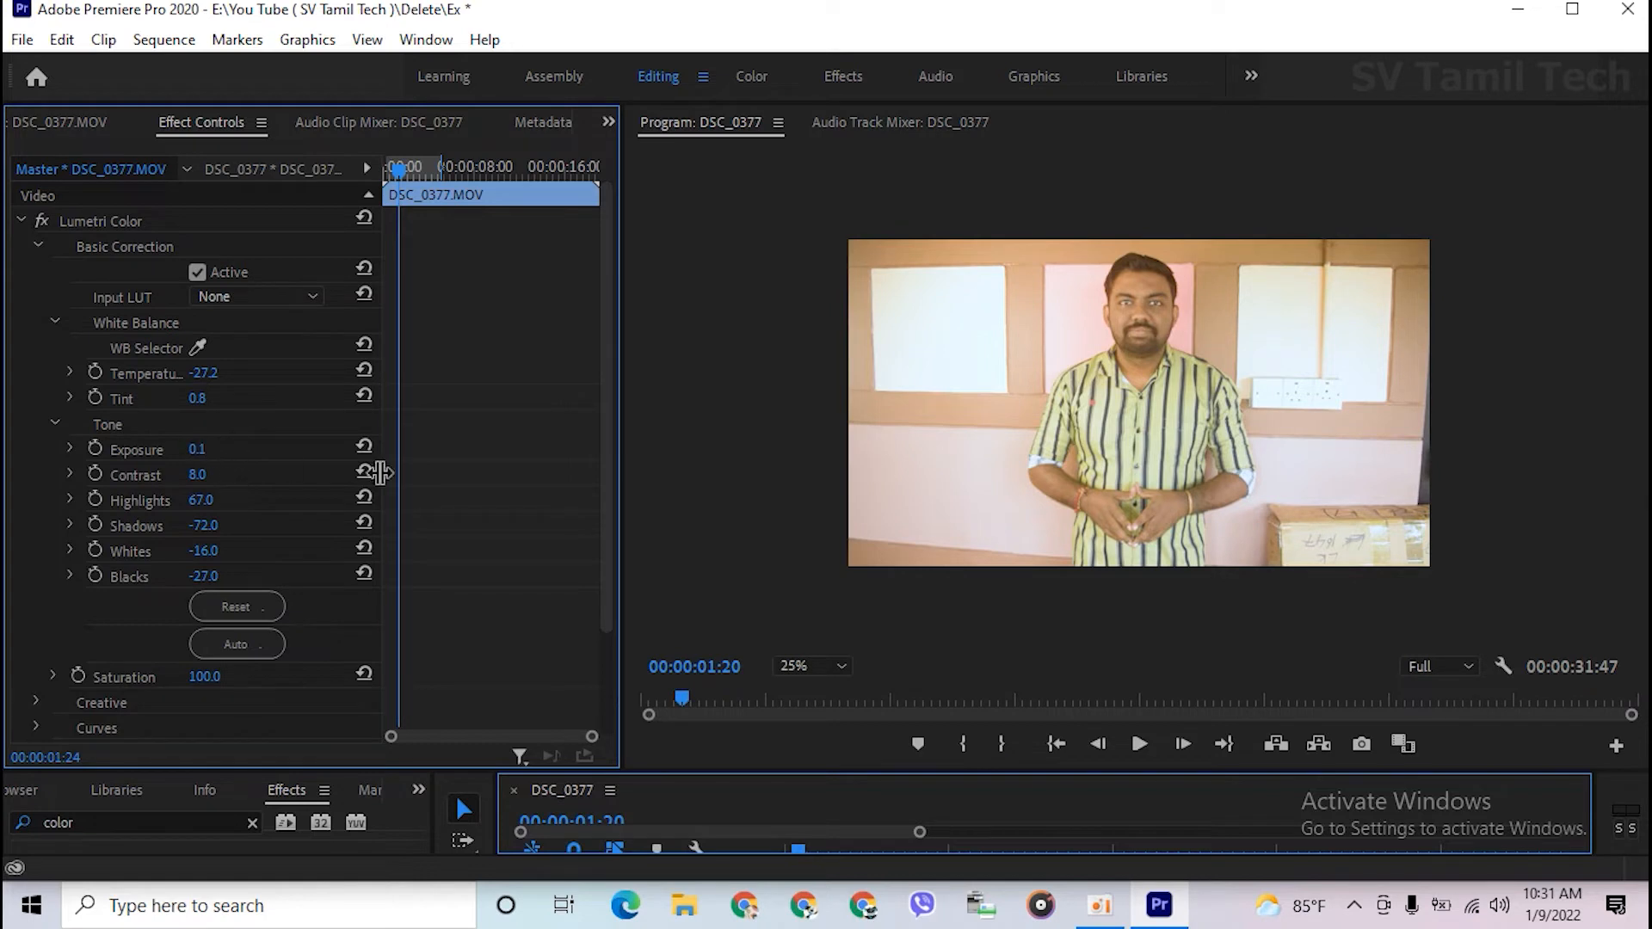
- Try an Exposure of 1.0 on the master clip and return it to 0.1
{"action": "left_click", "coordinate": [199, 449]}
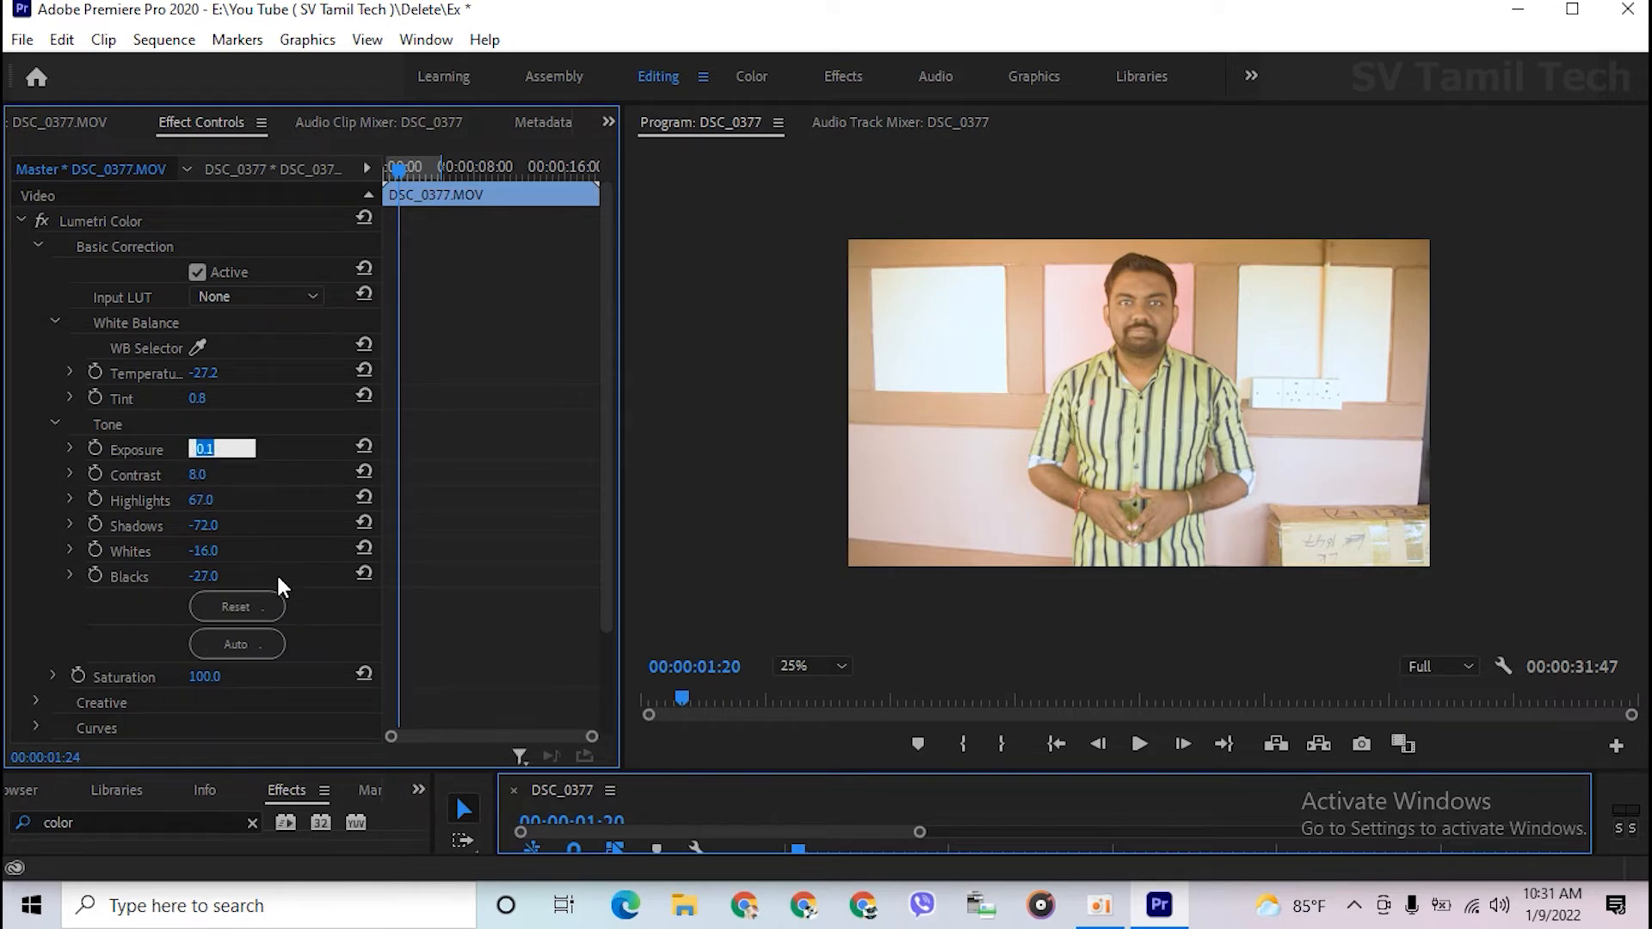
{"action": "type", "text": "1"}
{"action": "key", "text": "Return"}
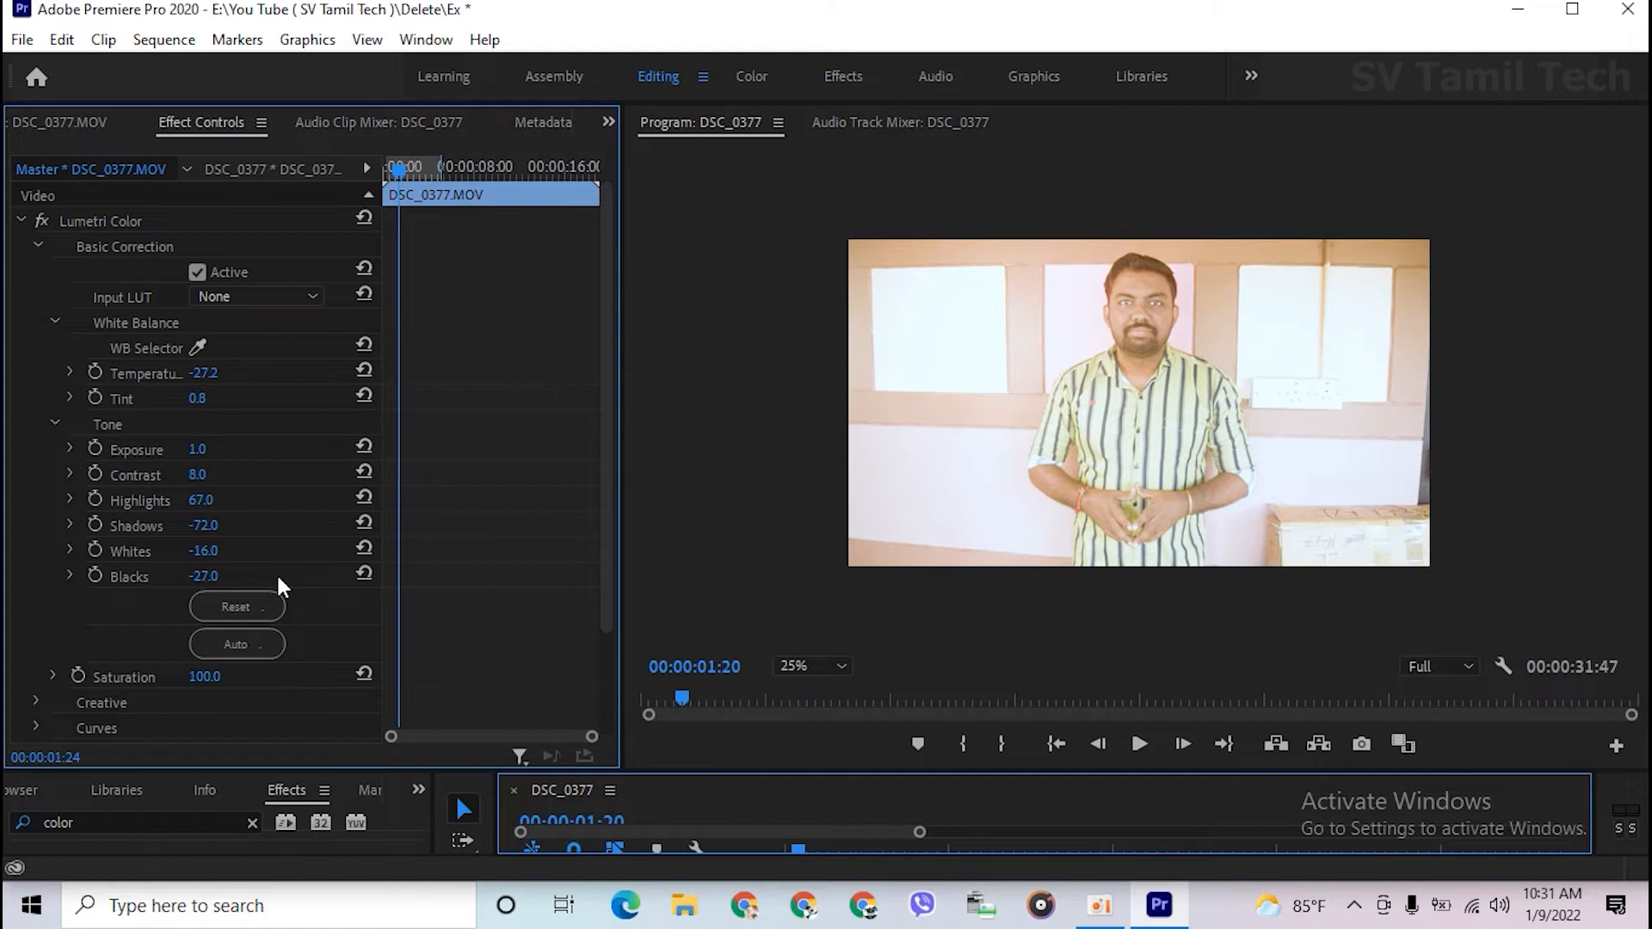
{"action": "left_click", "coordinate": [209, 451]}
{"action": "key", "text": "BackSpace"}
{"action": "key", "text": "Return"}
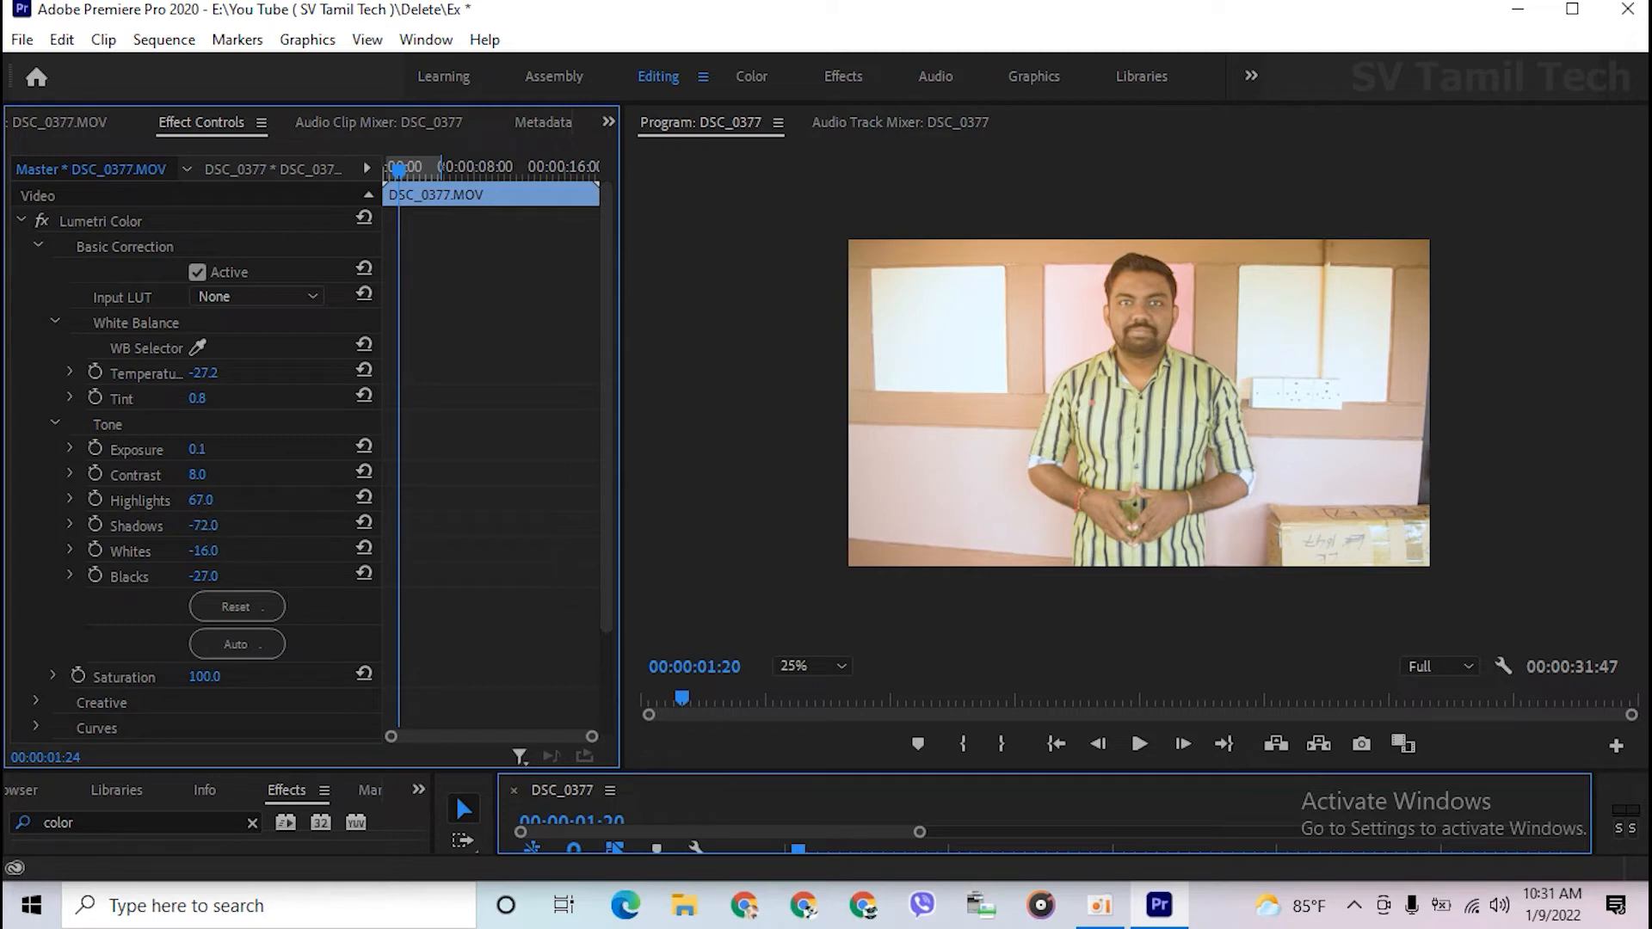
- Refine the master clip's tone to Highlights 46, Shadows -93, Whites -11 and Blacks -19
{"action": "mouse_move", "coordinate": [211, 501]}
{"action": "left_mouse_down"}
{"action": "mouse_move", "coordinate": [208, 525]}
{"action": "mouse_move", "coordinate": [228, 525]}
{"action": "left_mouse_up"}
{"action": "left_click_drag", "start_coordinate": [205, 577], "coordinate": [213, 577]}
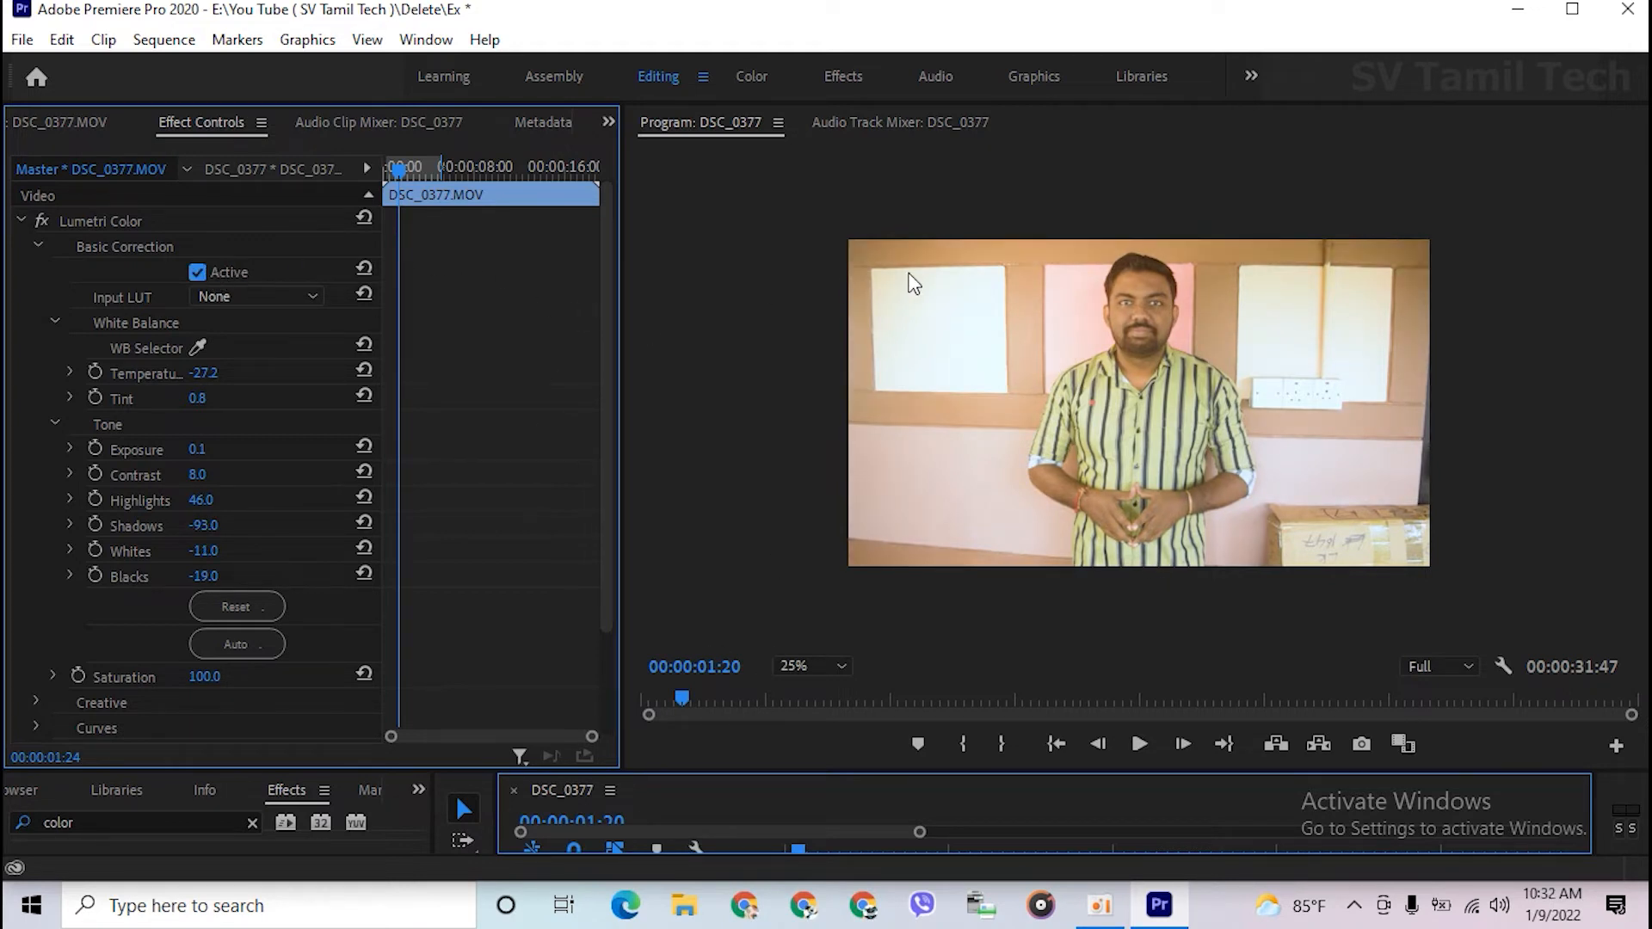
- Try Saturation values of 105 and 101 and compare the picture with Basic Correction switched off and on
{"action": "left_click", "coordinate": [204, 676]}
{"action": "type", "text": "105"}
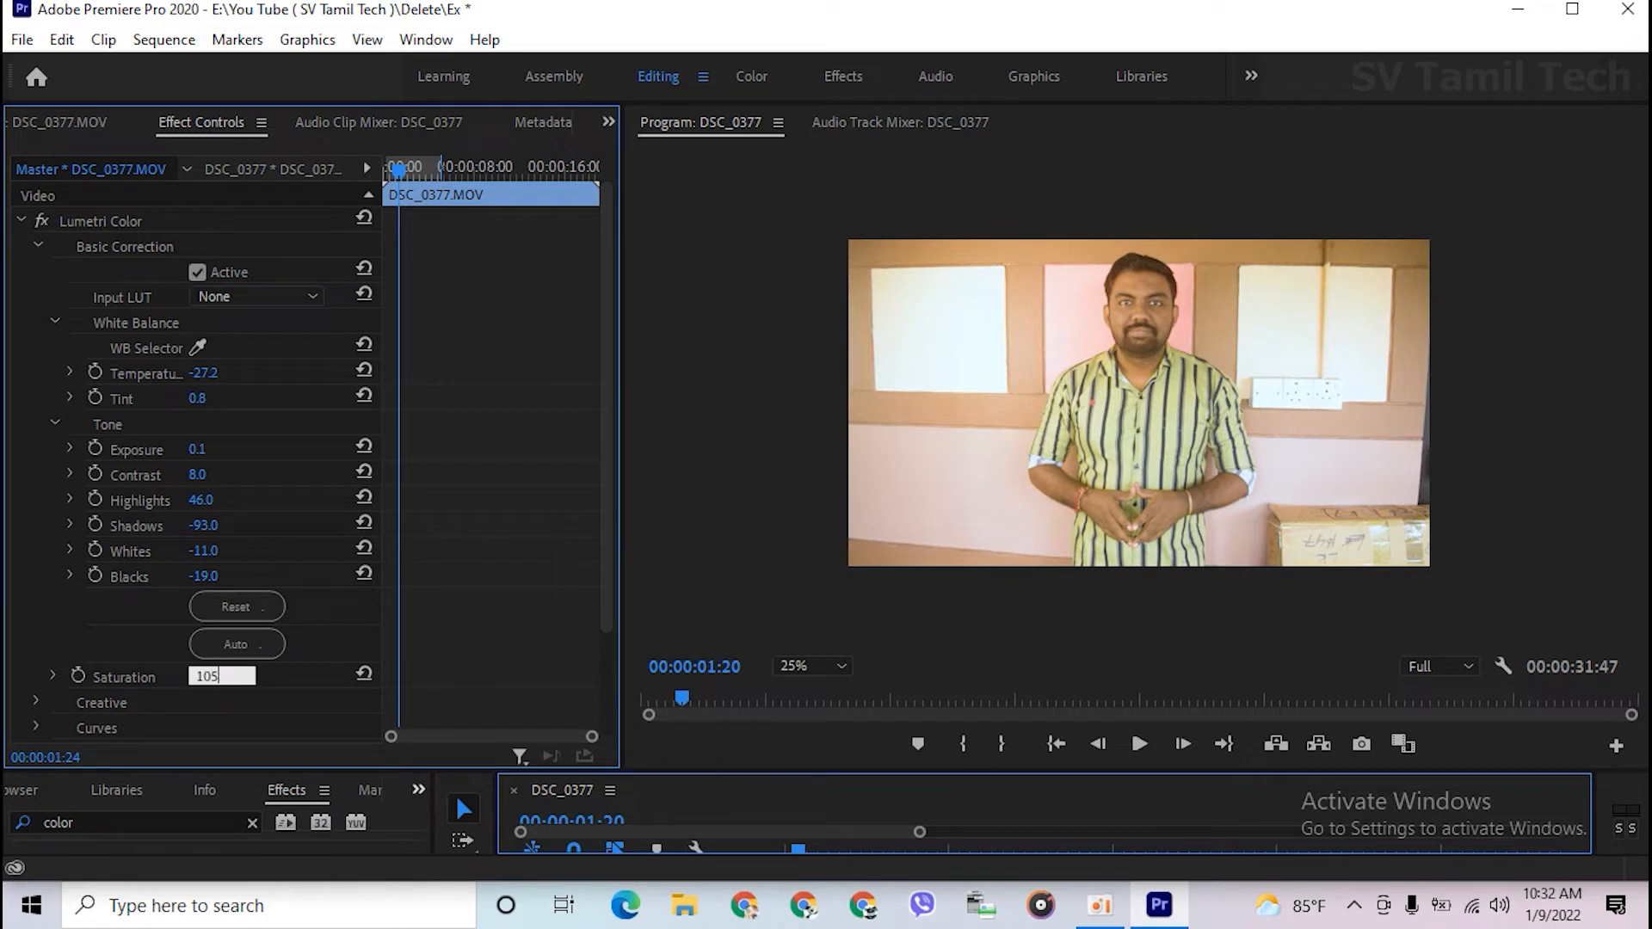
{"action": "key", "text": "Return"}
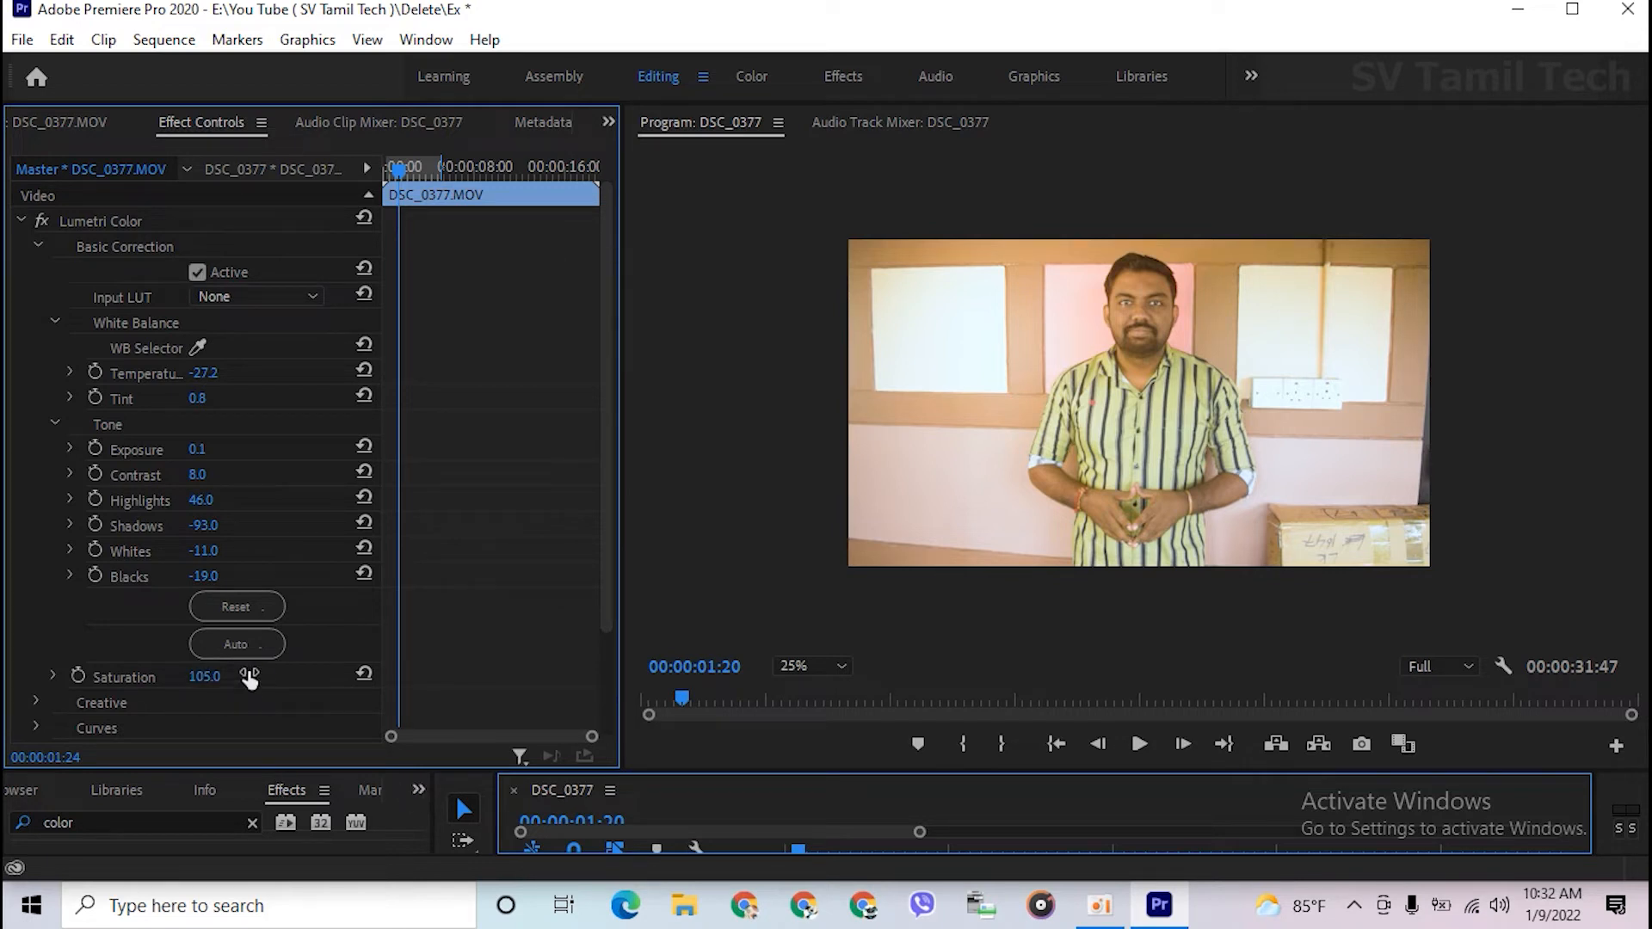
{"action": "left_click", "coordinate": [222, 677]}
{"action": "type", "text": "101"}
{"action": "key", "text": "Return"}
{"action": "left_click", "coordinate": [198, 273]}
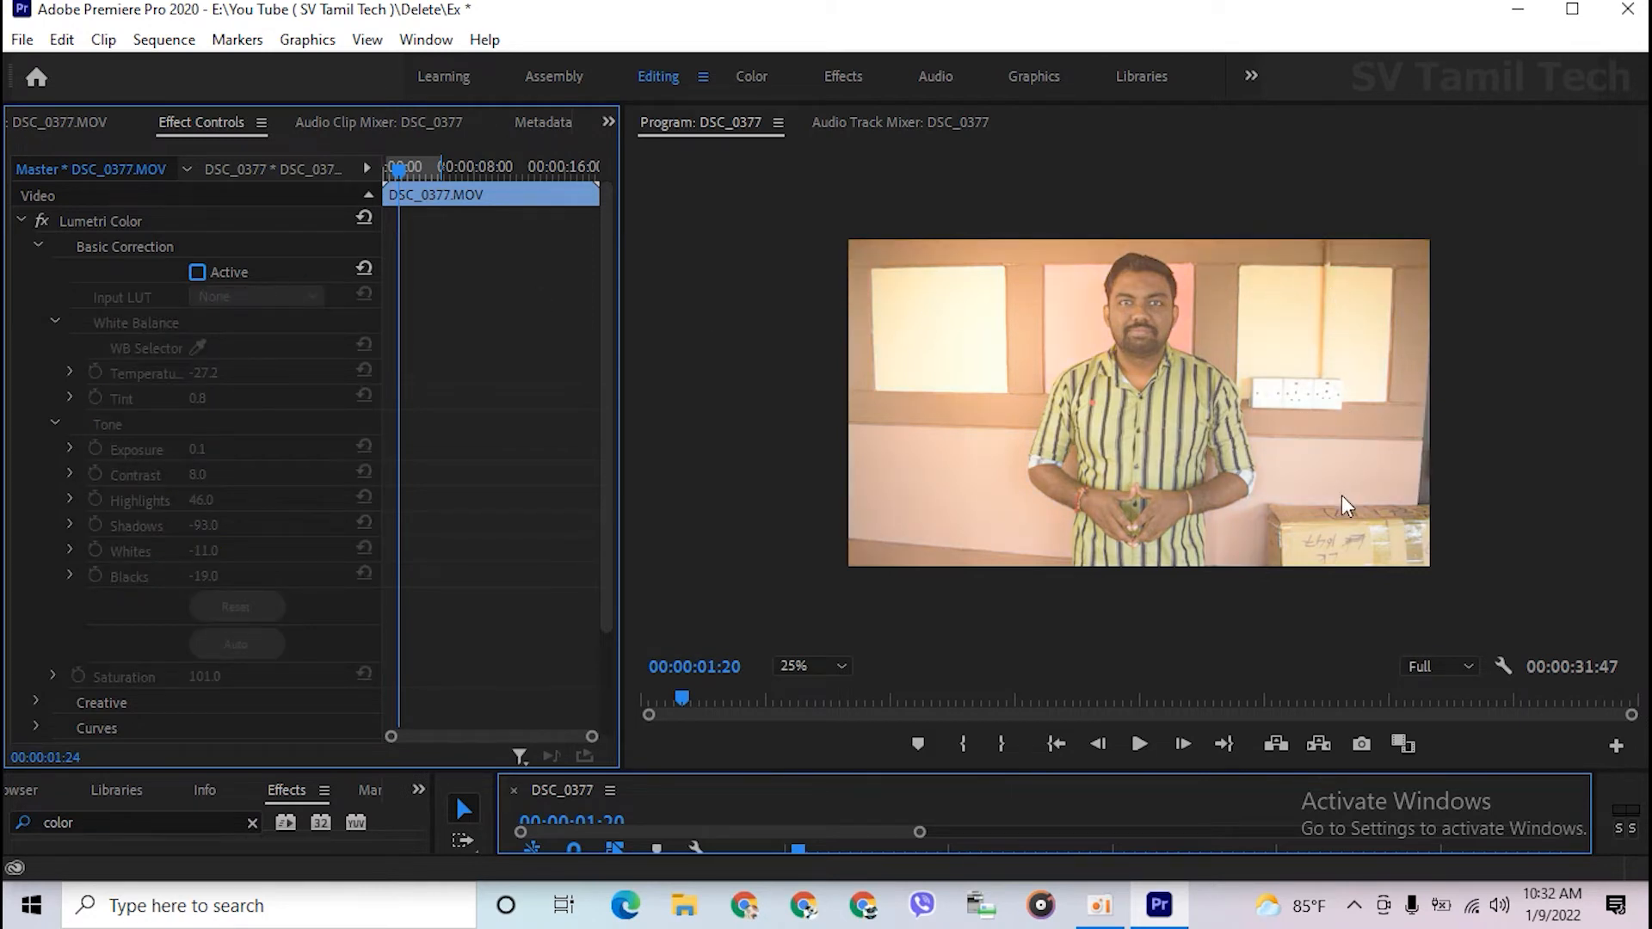
{"action": "left_click", "coordinate": [198, 272]}
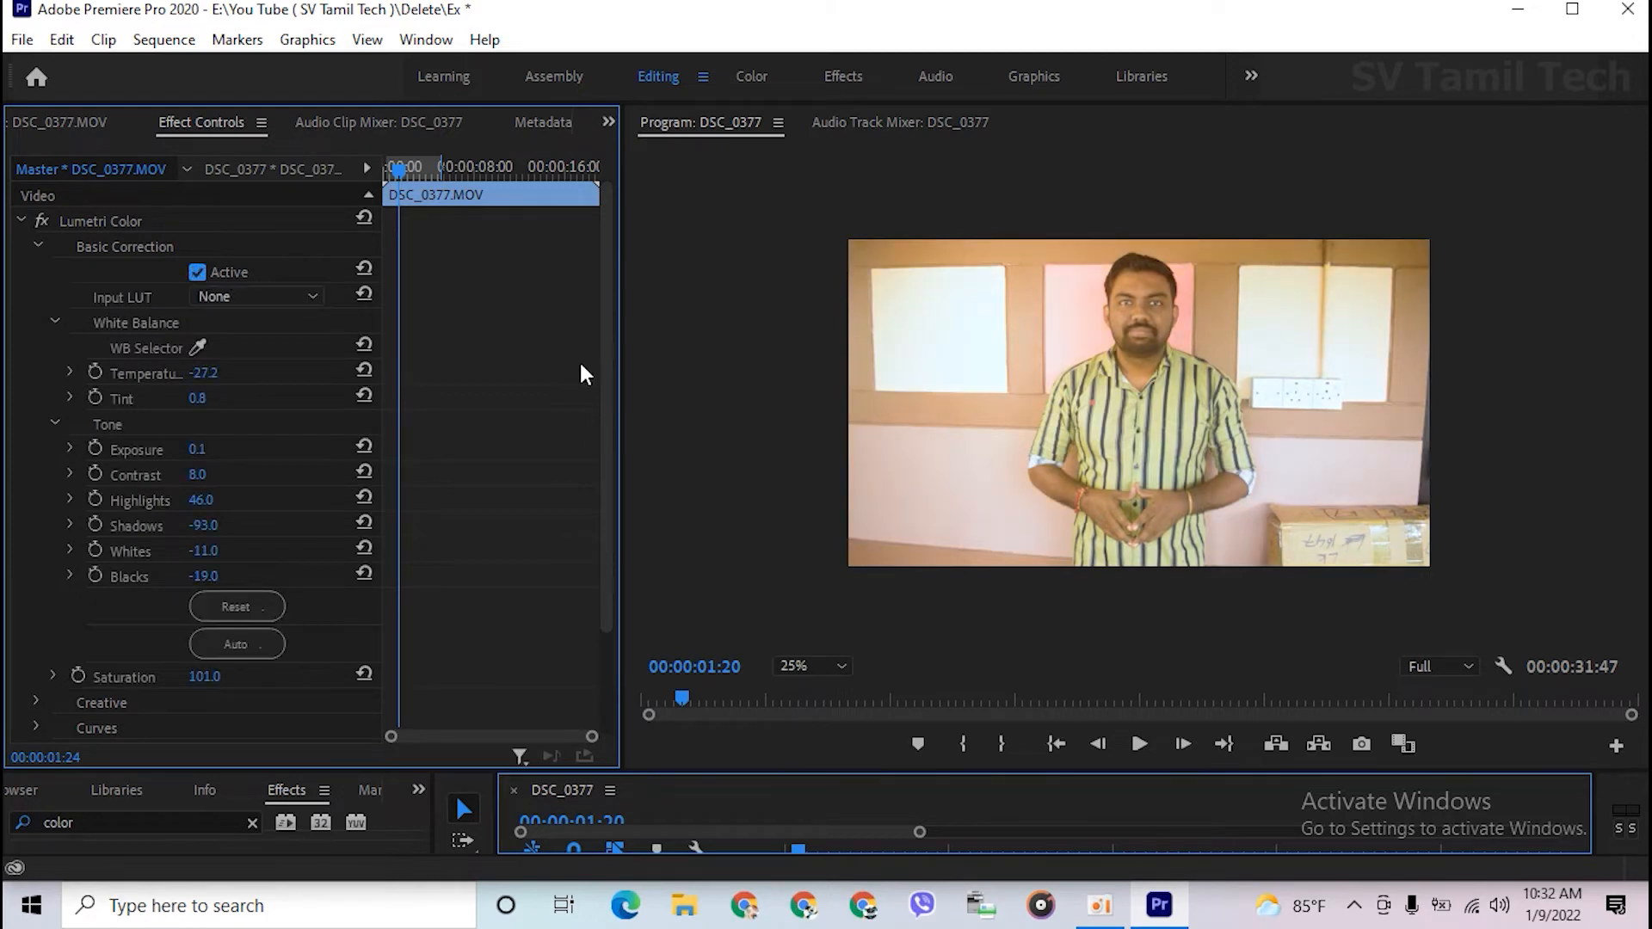
- Set the program preview to 50% and the master clip's Saturation to 100
{"action": "left_click", "coordinate": [813, 667]}
{"action": "left_click", "coordinate": [812, 509]}
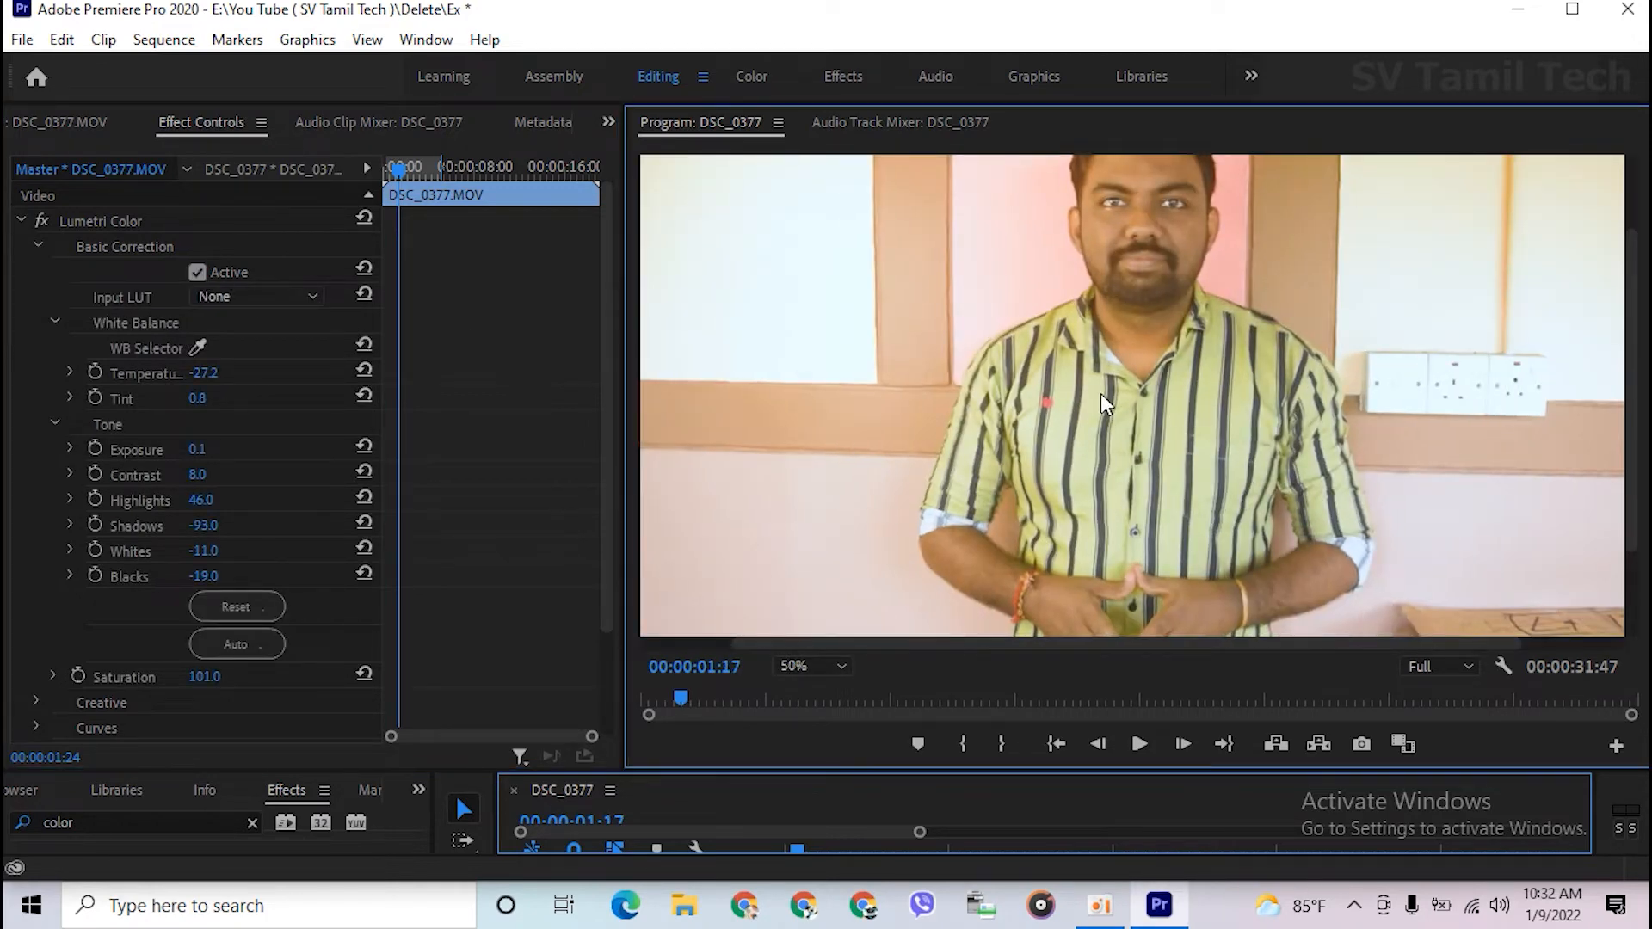
{"action": "left_click_drag", "start_coordinate": [1635, 397], "coordinate": [1635, 370]}
{"action": "left_click", "coordinate": [206, 676]}
{"action": "type", "text": "100"}
{"action": "key", "text": "Return"}
{"action": "scroll", "coordinate": [1262, 391], "scroll_direction": "up", "scroll_amount": 3}
{"action": "left_click_drag", "start_coordinate": [1640, 346], "coordinate": [1632, 411]}
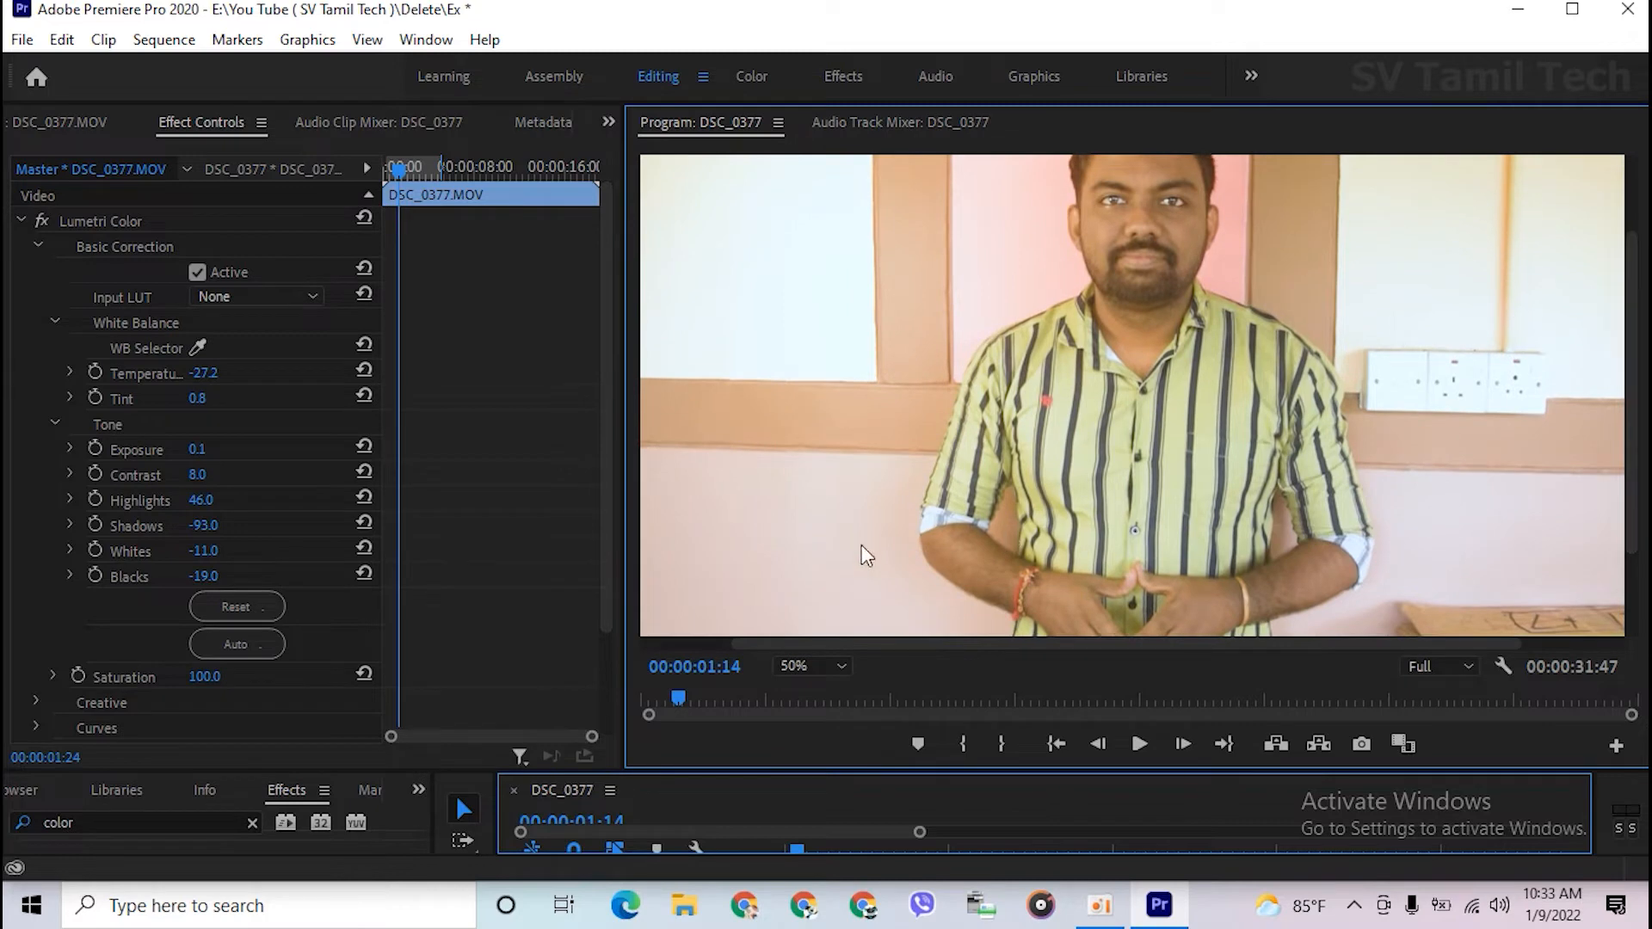
- Enlarge the timeline area and fit the whole frame in the program preview with the playhead on the second clip piece
{"action": "left_click_drag", "start_coordinate": [769, 772], "coordinate": [900, 636]}
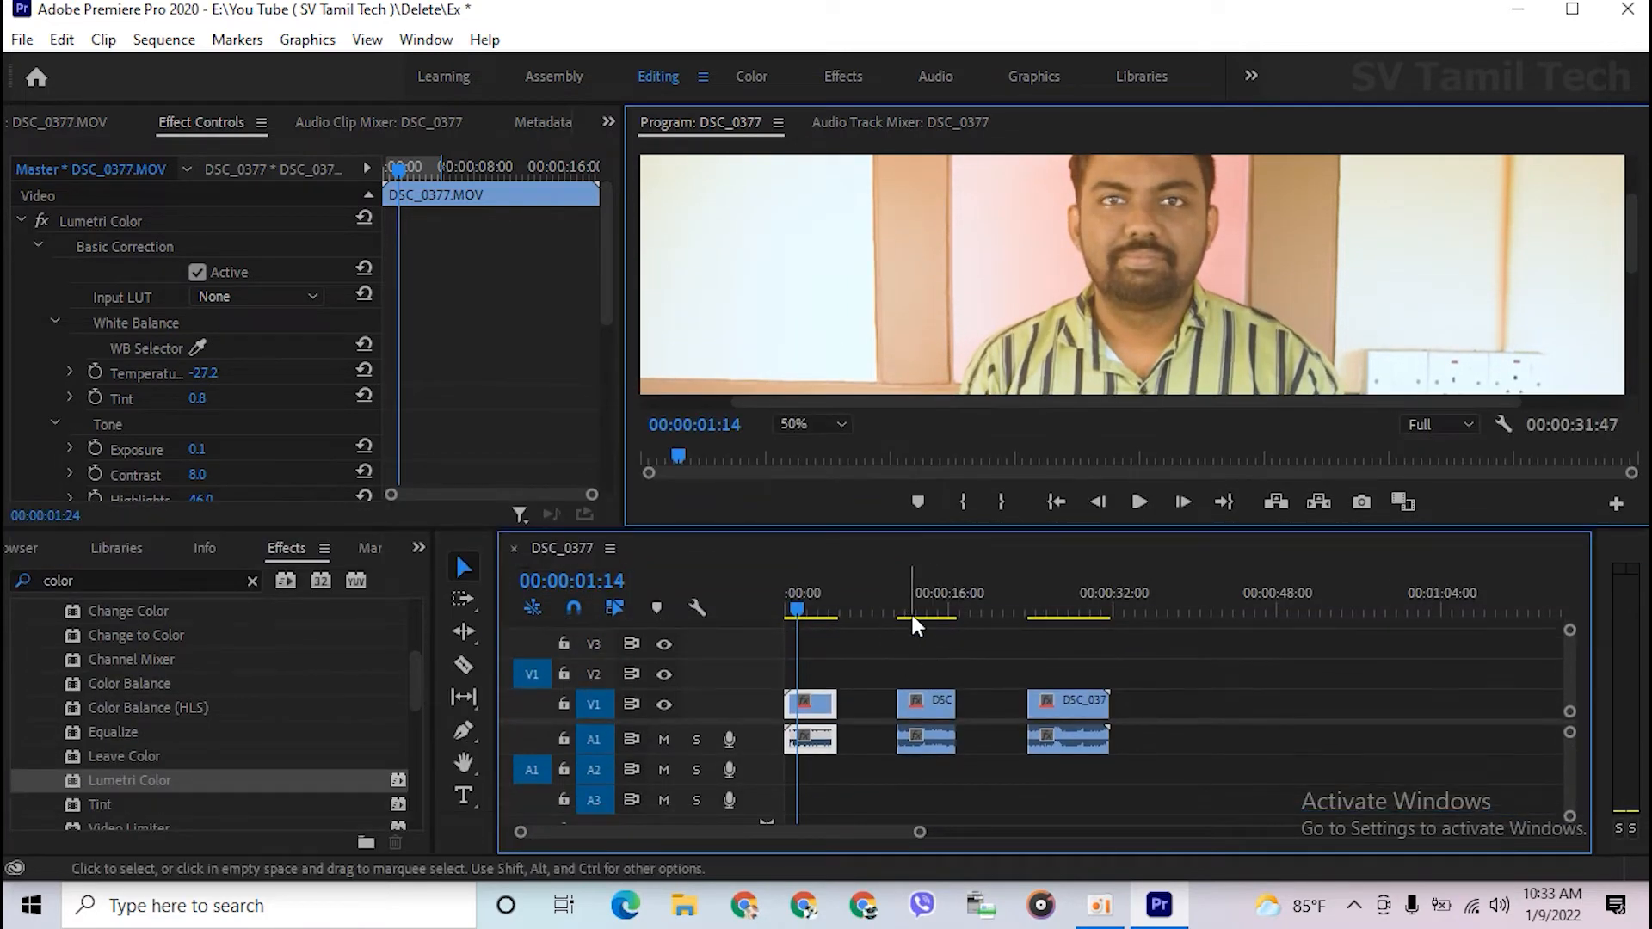
{"action": "left_click", "coordinate": [908, 611]}
{"action": "left_click", "coordinate": [813, 423]}
{"action": "left_click", "coordinate": [814, 444]}
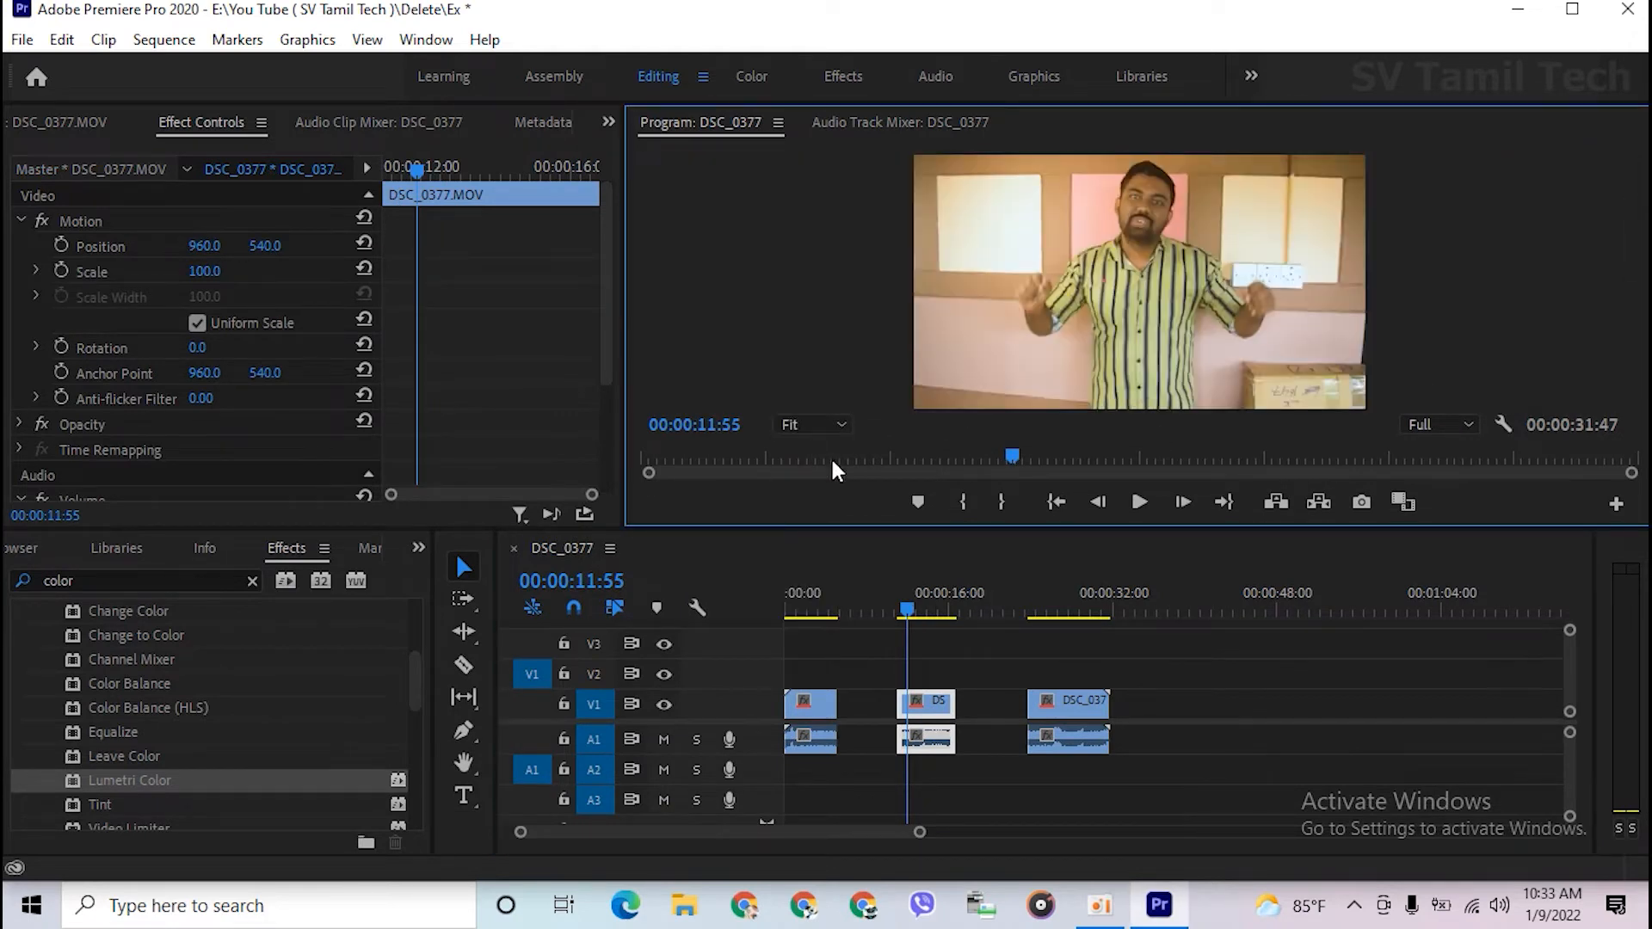
- Move the playhead across all three clip pieces to check the color correction in each
{"action": "left_click", "coordinate": [1080, 612]}
{"action": "left_click_drag", "start_coordinate": [1086, 611], "coordinate": [1040, 612]}
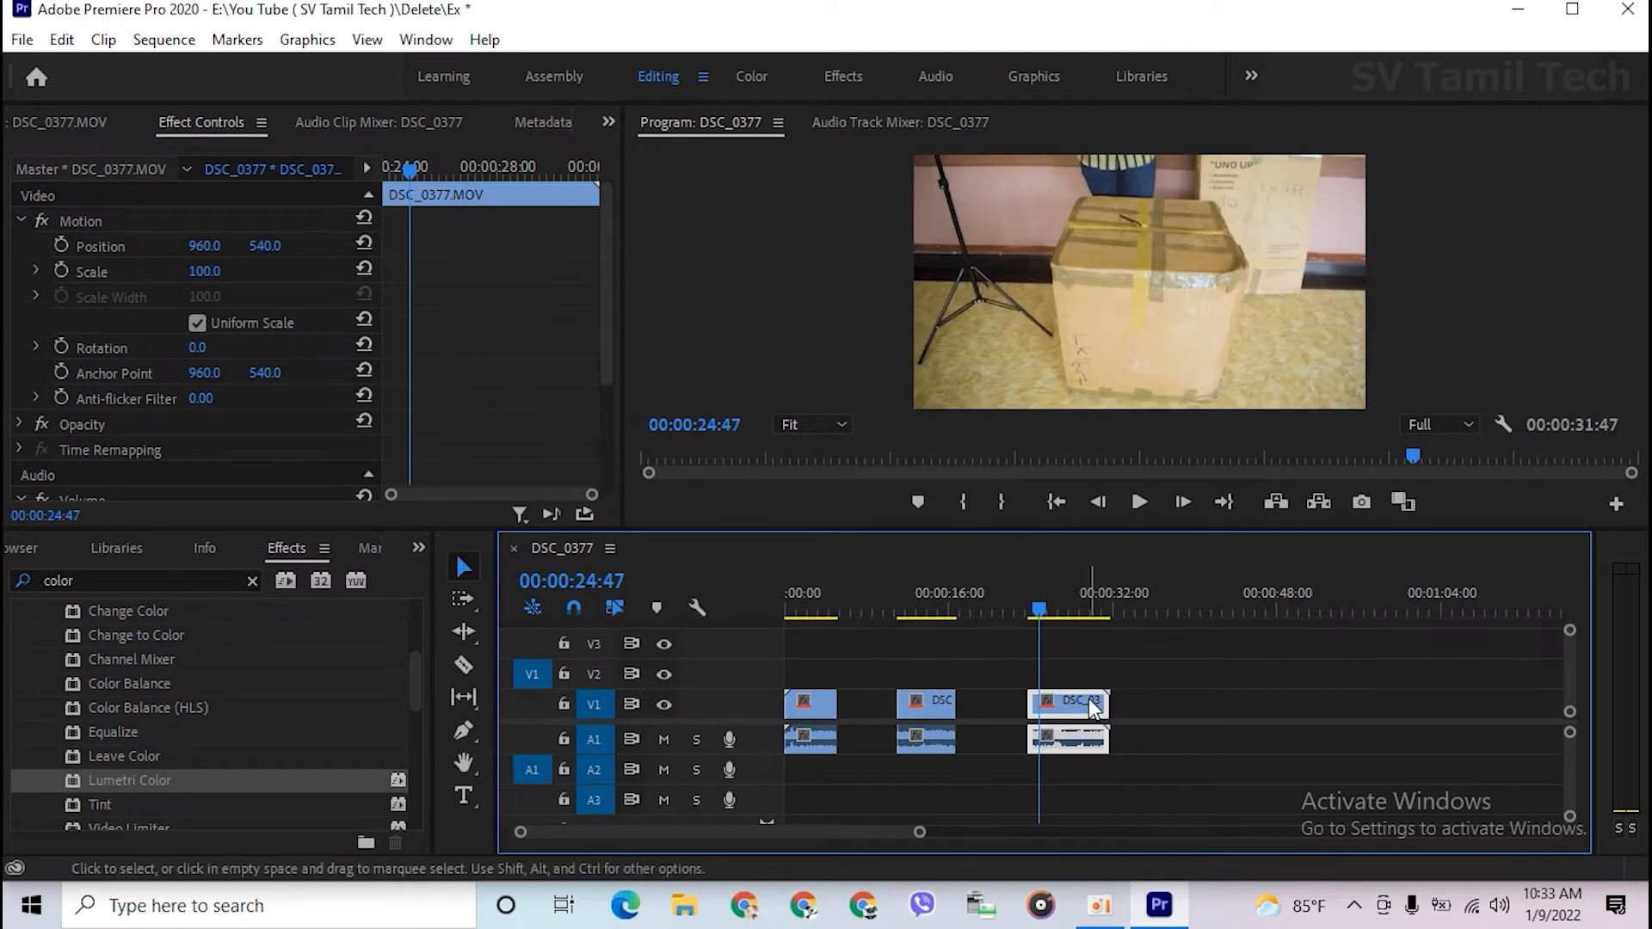
{"action": "left_click", "coordinate": [926, 612]}
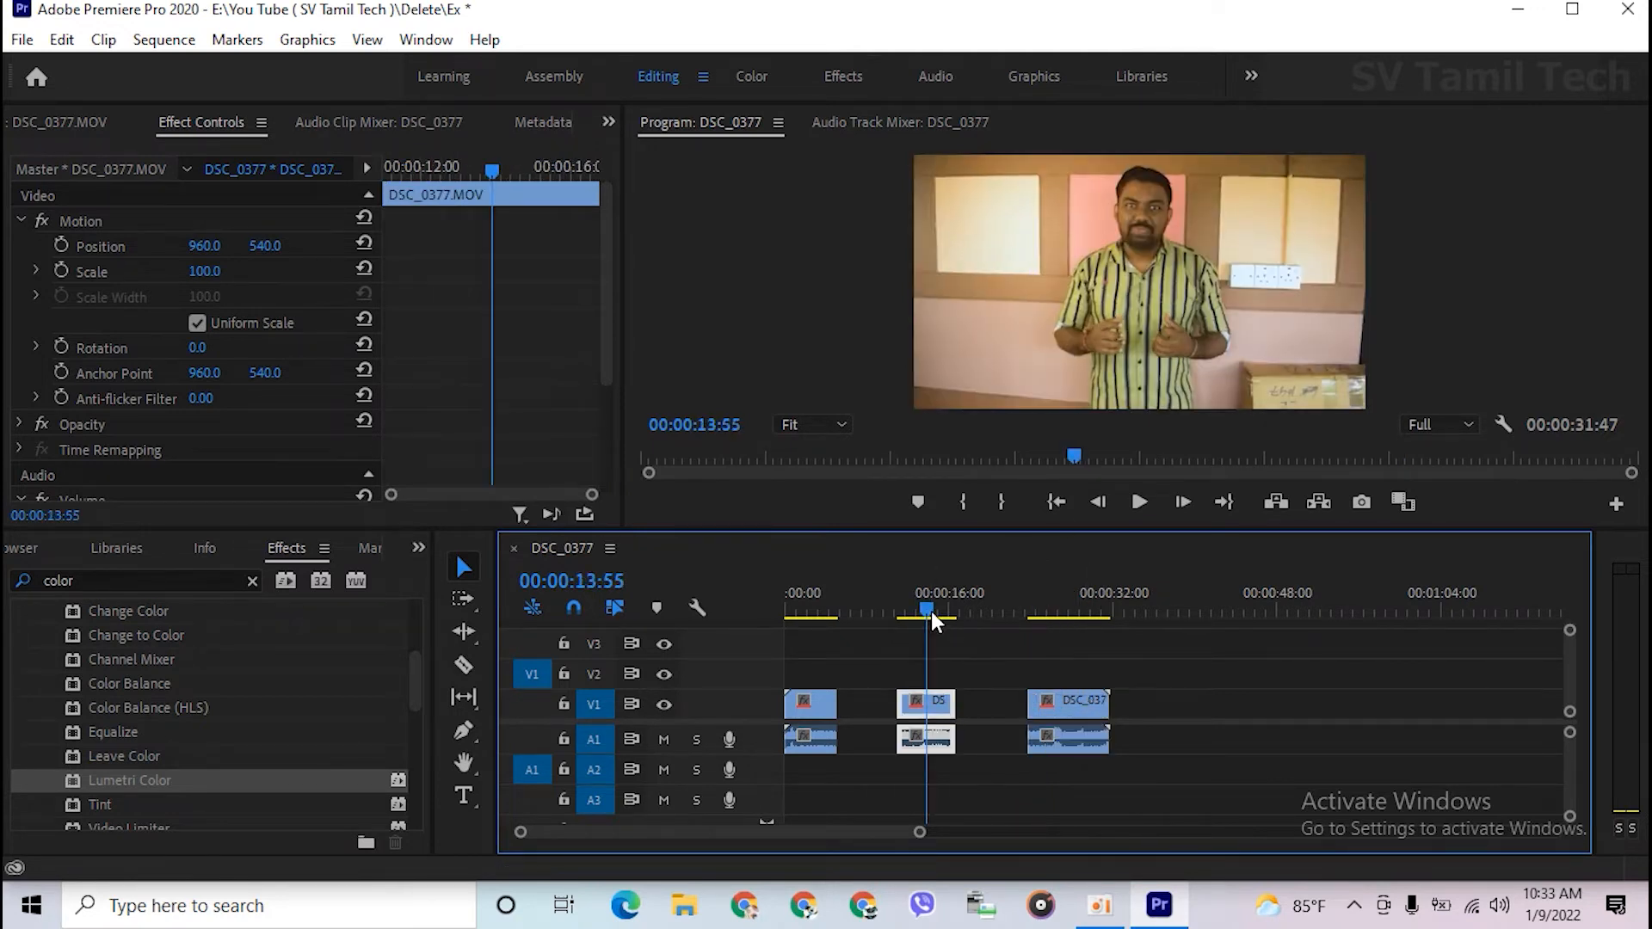
{"action": "left_click", "coordinate": [816, 605]}
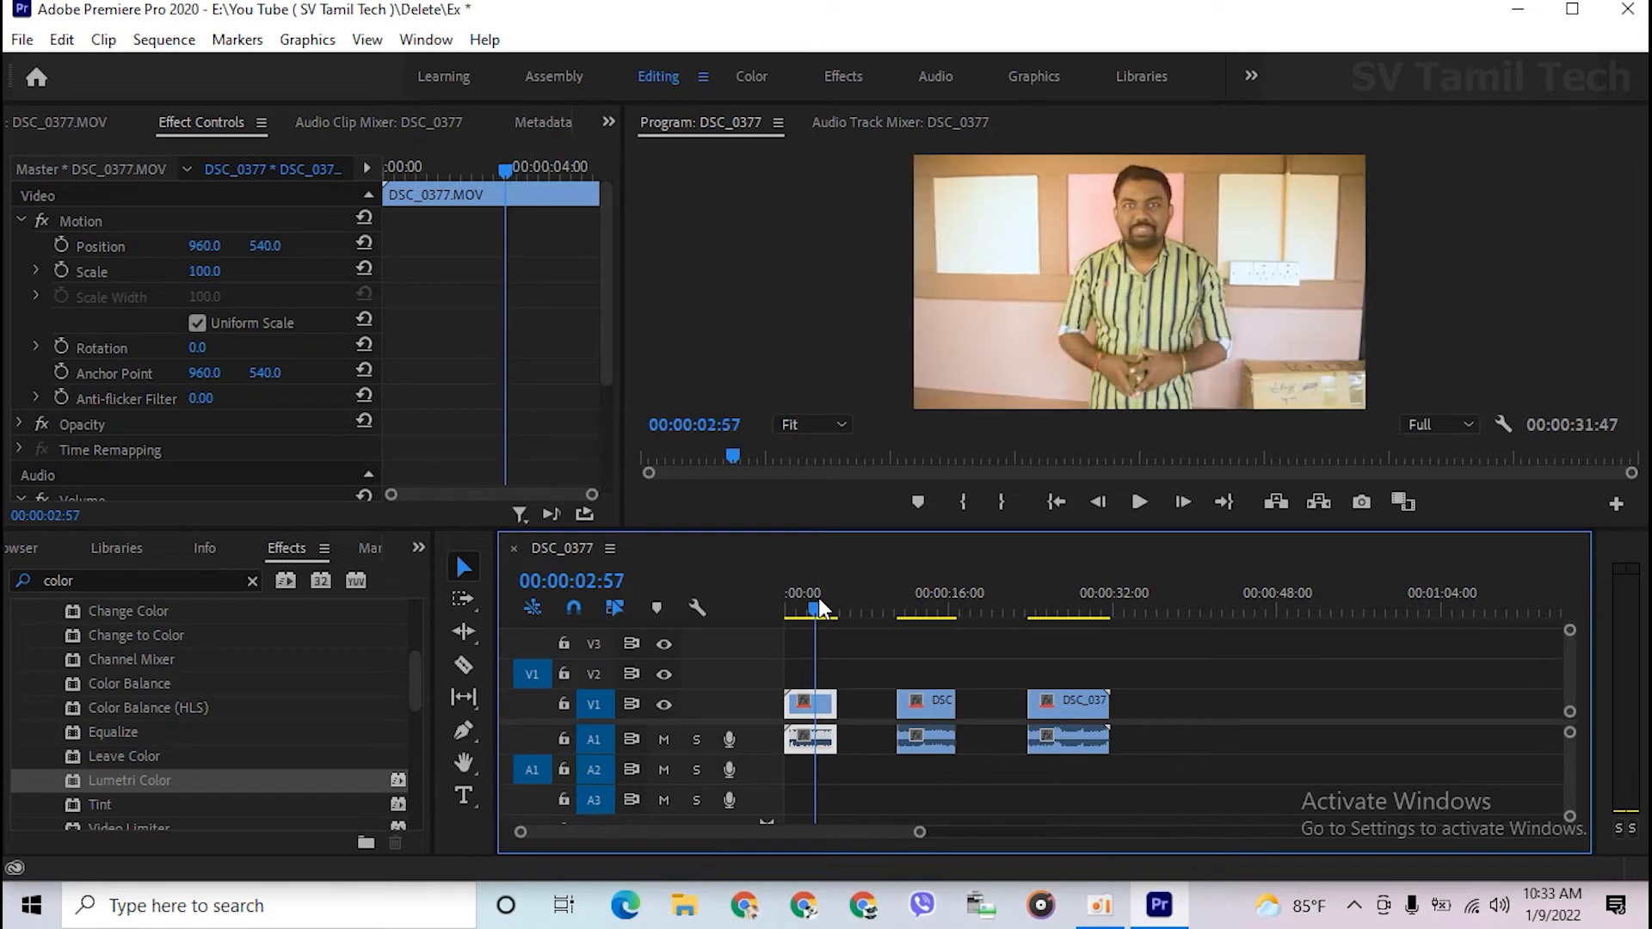
{"action": "left_click", "coordinate": [923, 605]}
{"action": "left_click", "coordinate": [790, 607]}
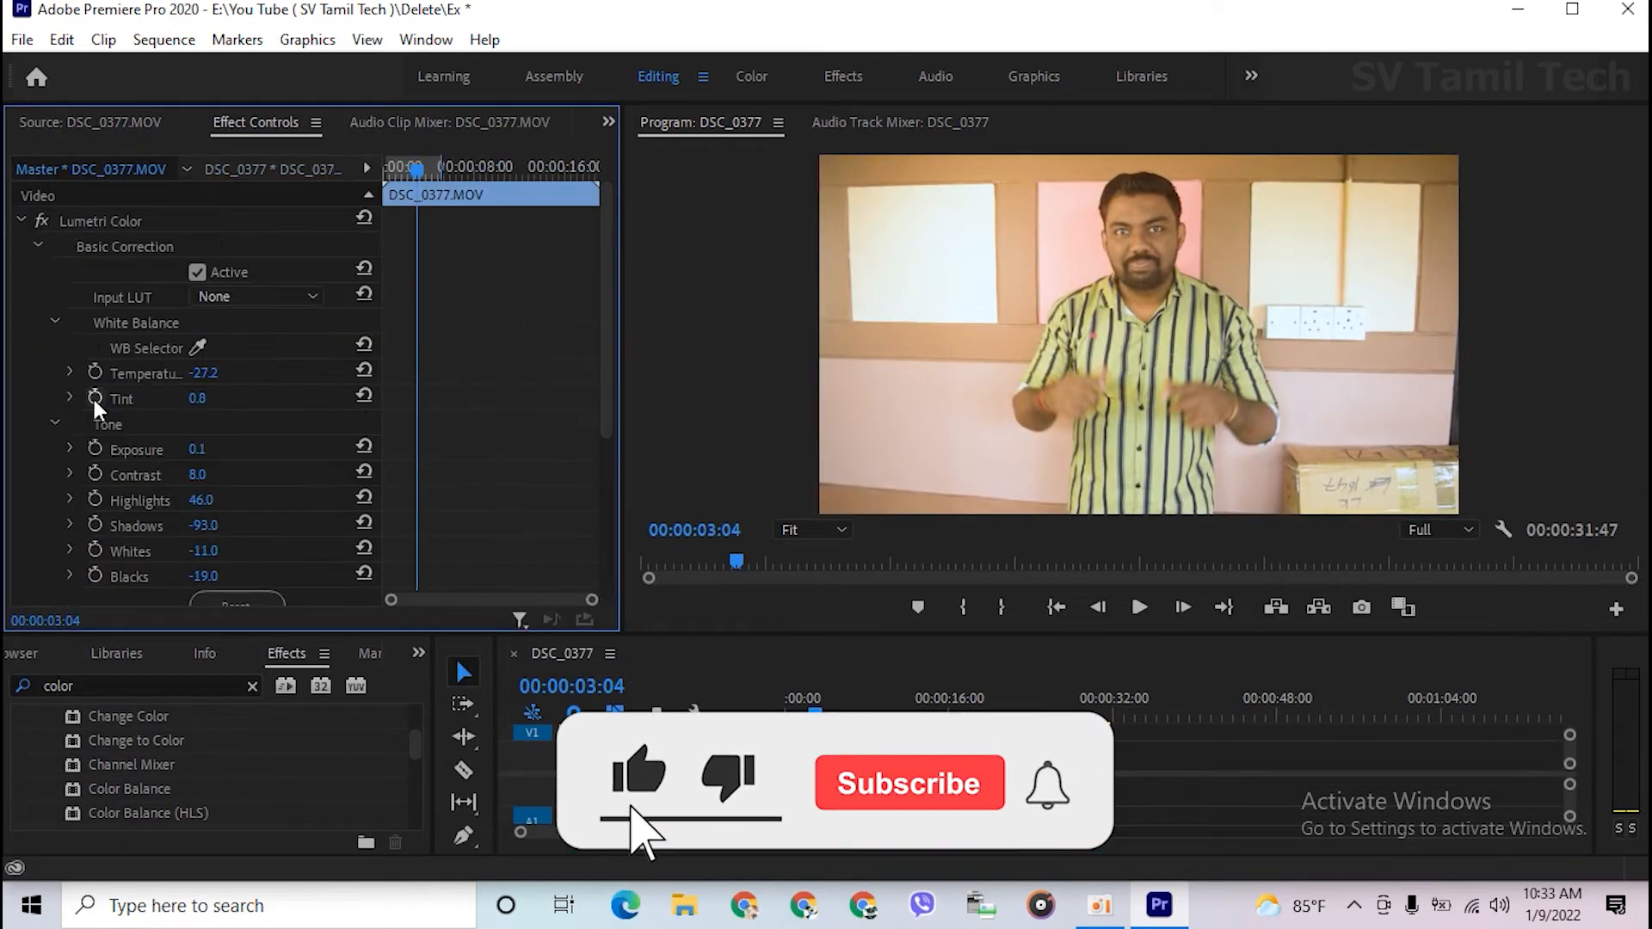
- Expand the HSL Secondary section of the master clip's Lumetri Color effect down to its key color settings
{"action": "scroll", "coordinate": [95, 412], "scroll_direction": "down", "scroll_amount": 5}
{"action": "scroll", "coordinate": [96, 414], "scroll_direction": "down", "scroll_amount": 1}
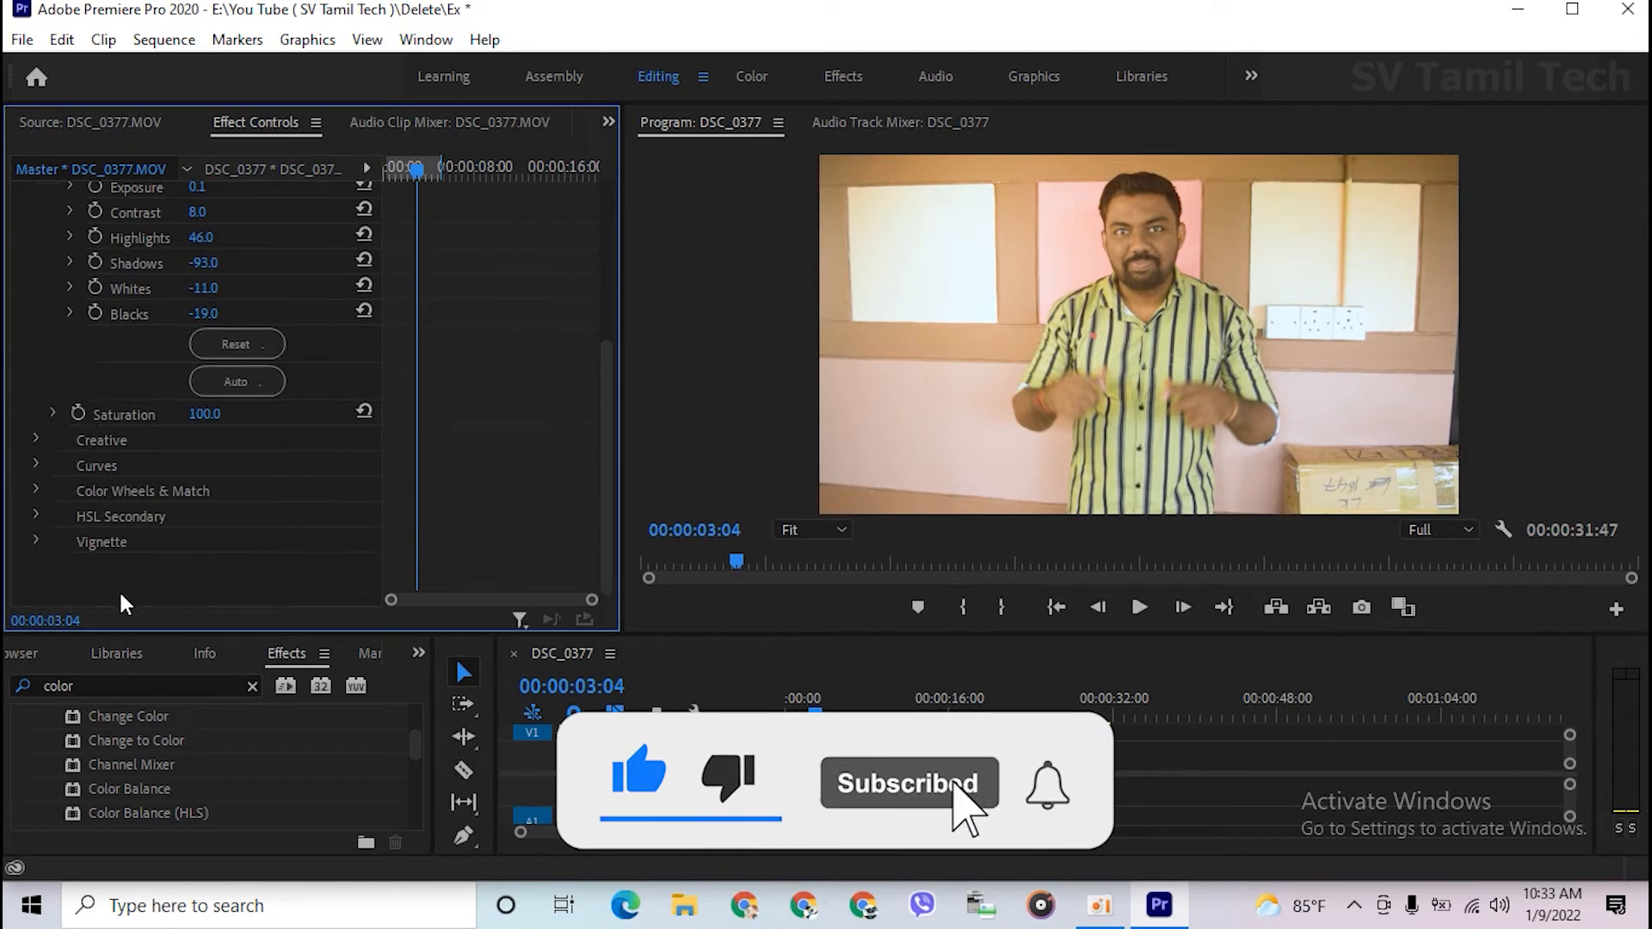
{"action": "left_click", "coordinate": [37, 513]}
{"action": "scroll", "coordinate": [38, 510], "scroll_direction": "down", "scroll_amount": 3}
{"action": "scroll", "coordinate": [40, 516], "scroll_direction": "down", "scroll_amount": 1}
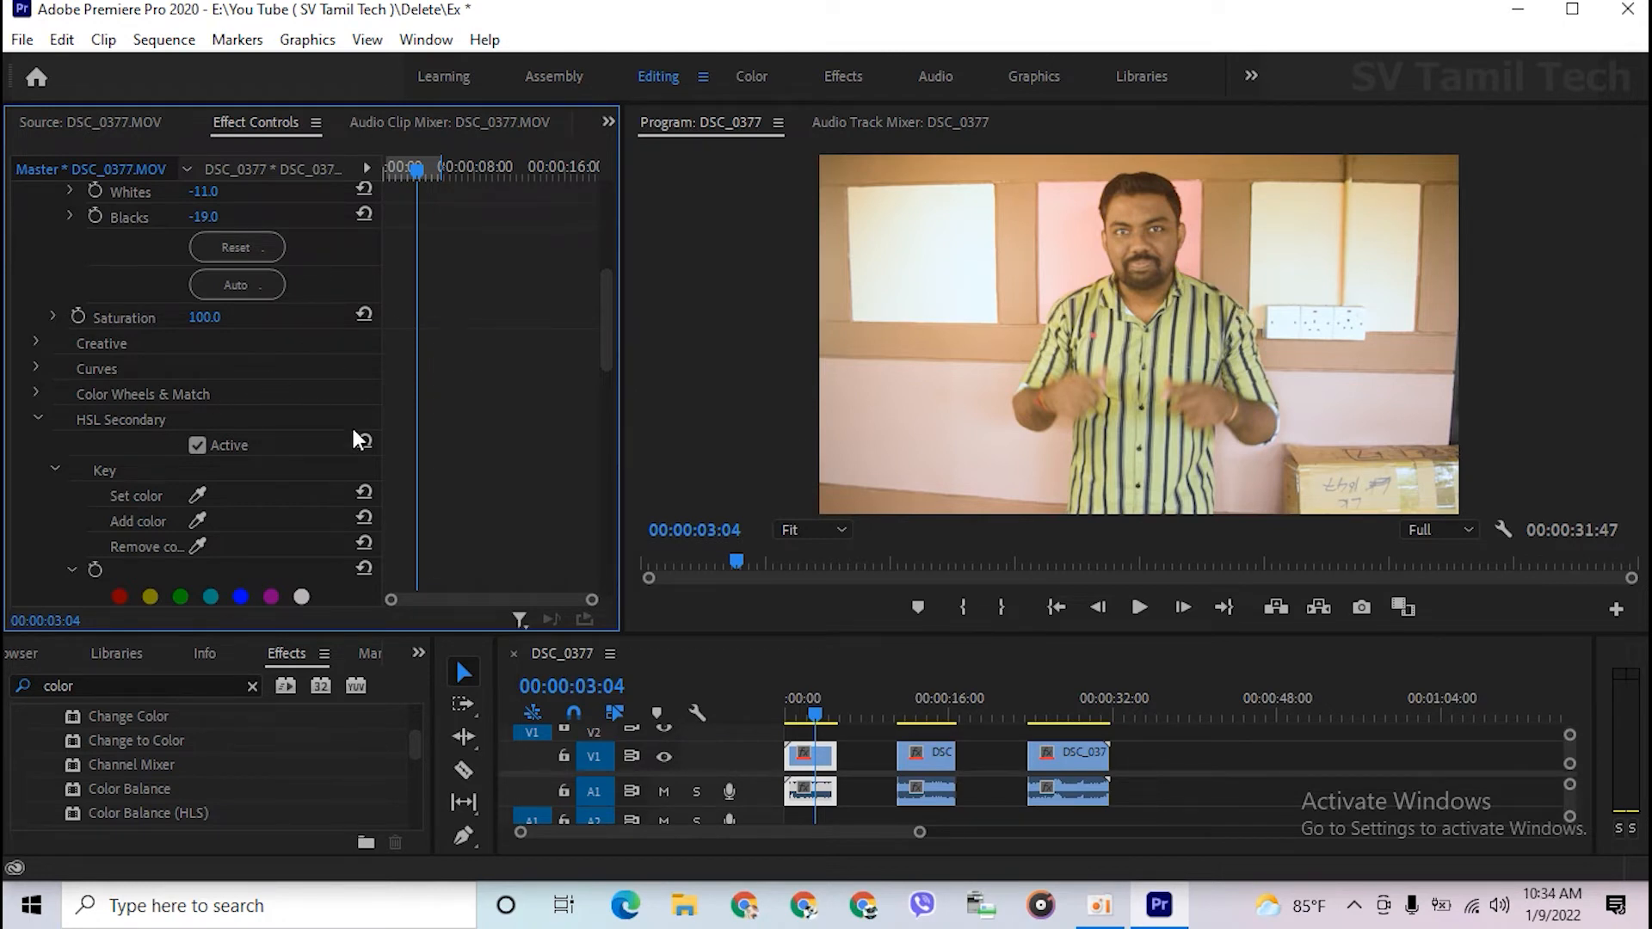
{"action": "scroll", "coordinate": [329, 462], "scroll_direction": "down", "scroll_amount": 1}
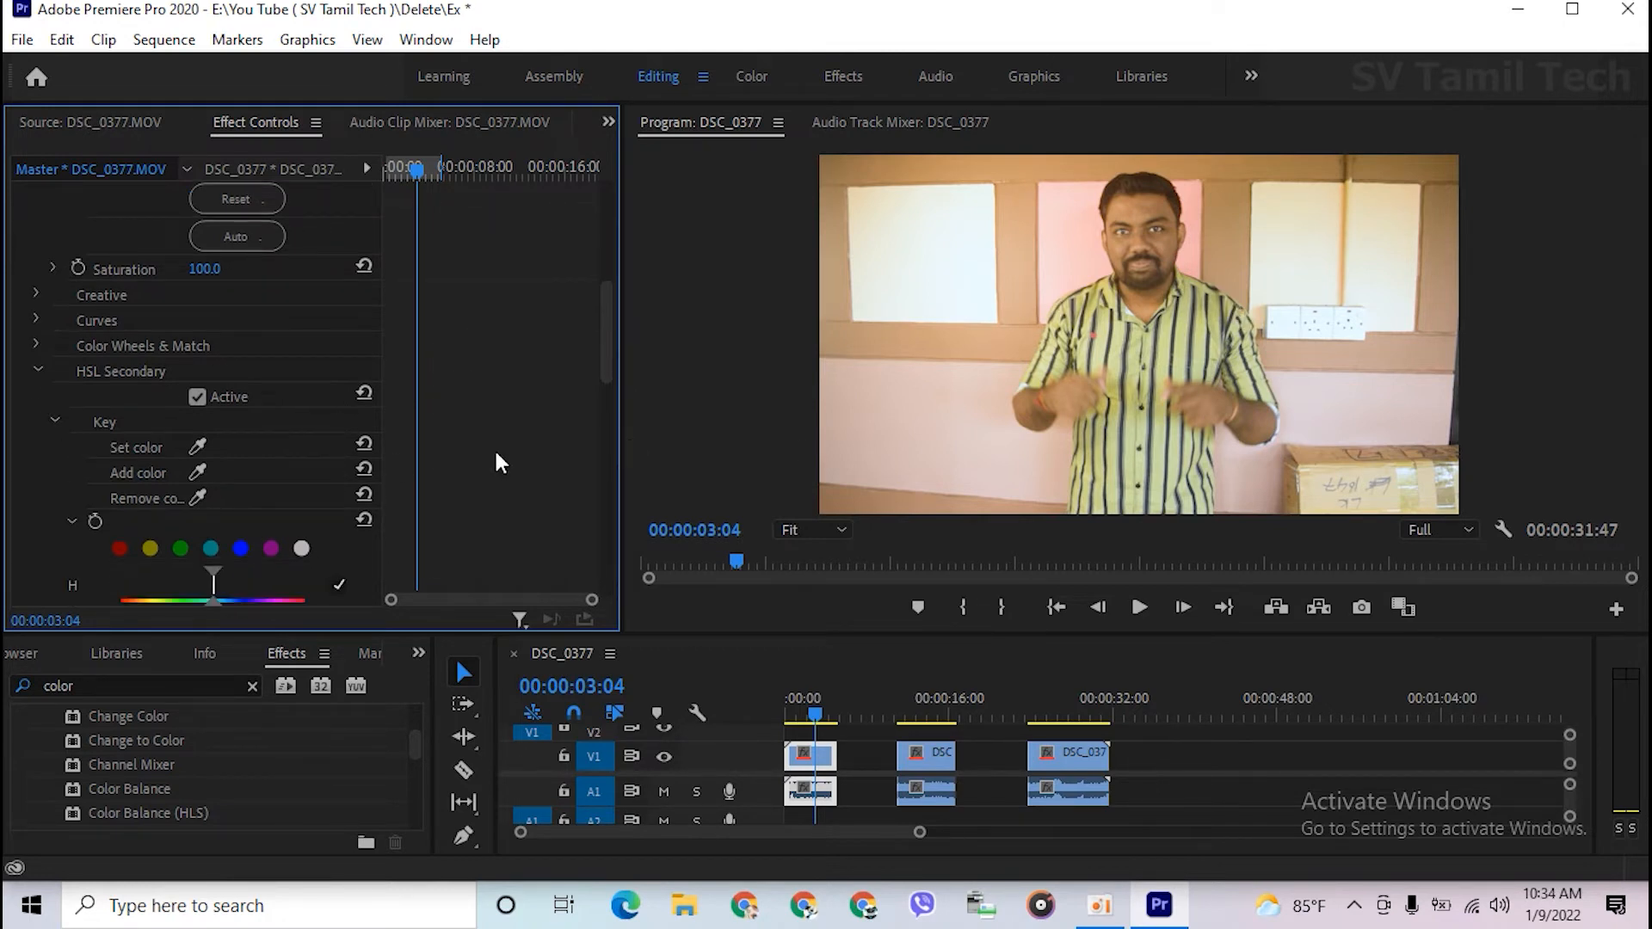
- Set the program preview to 50% and sample the man's dark hair as the HSL Secondary key color
{"action": "left_click", "coordinate": [809, 529]}
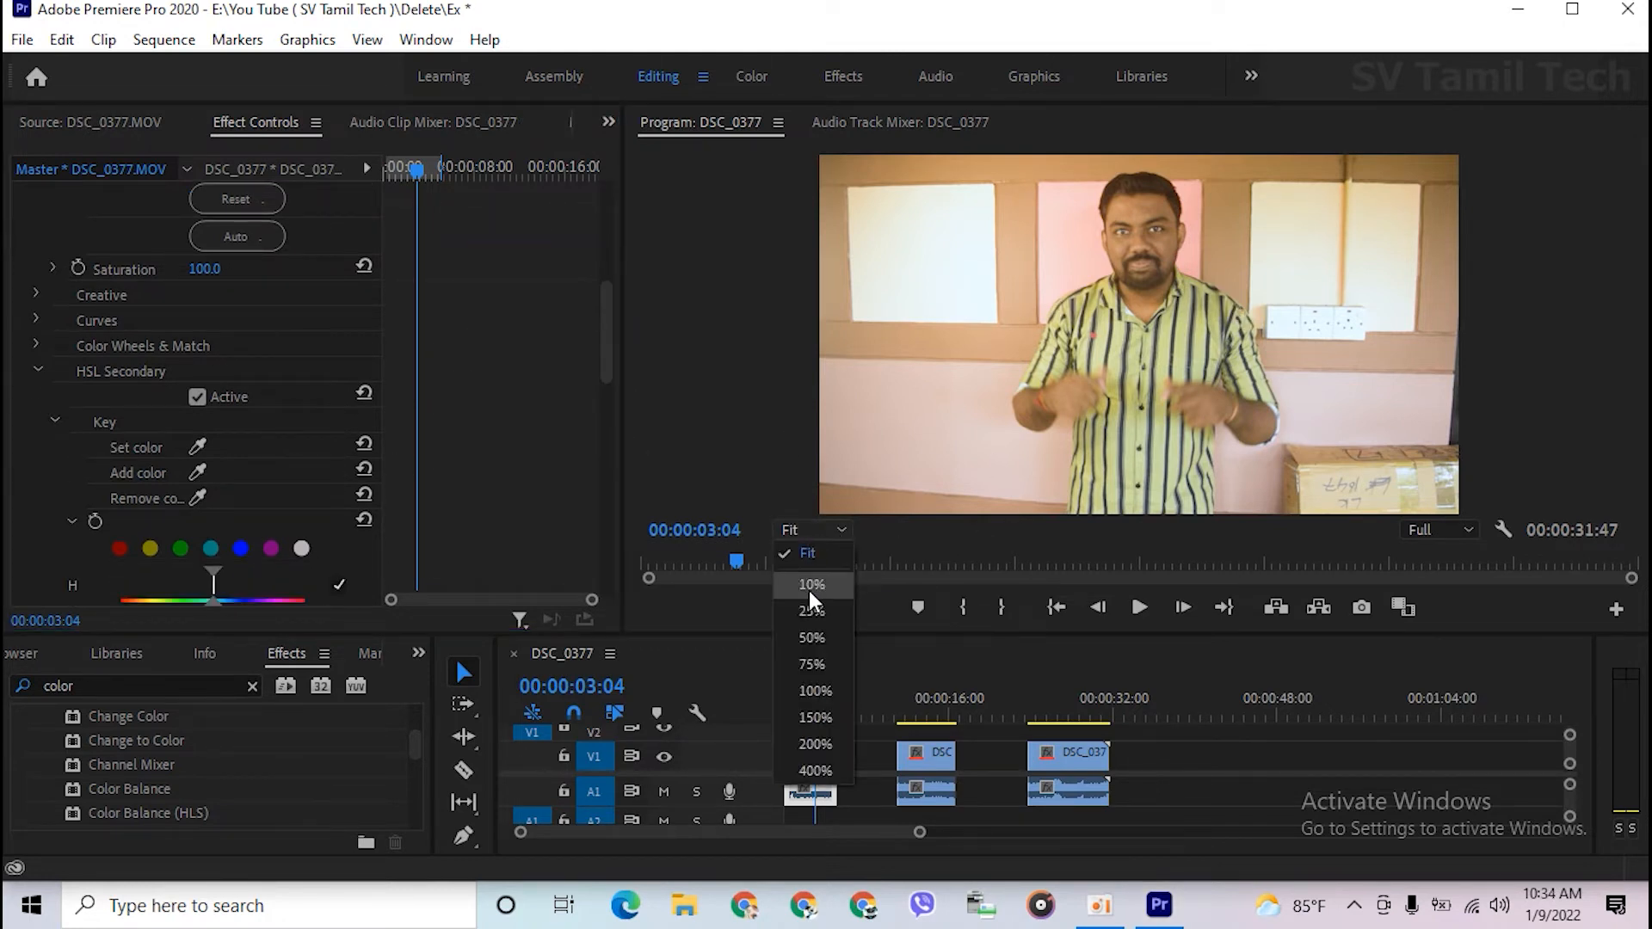
{"action": "left_click", "coordinate": [814, 637]}
{"action": "left_click_drag", "start_coordinate": [1635, 347], "coordinate": [1643, 295]}
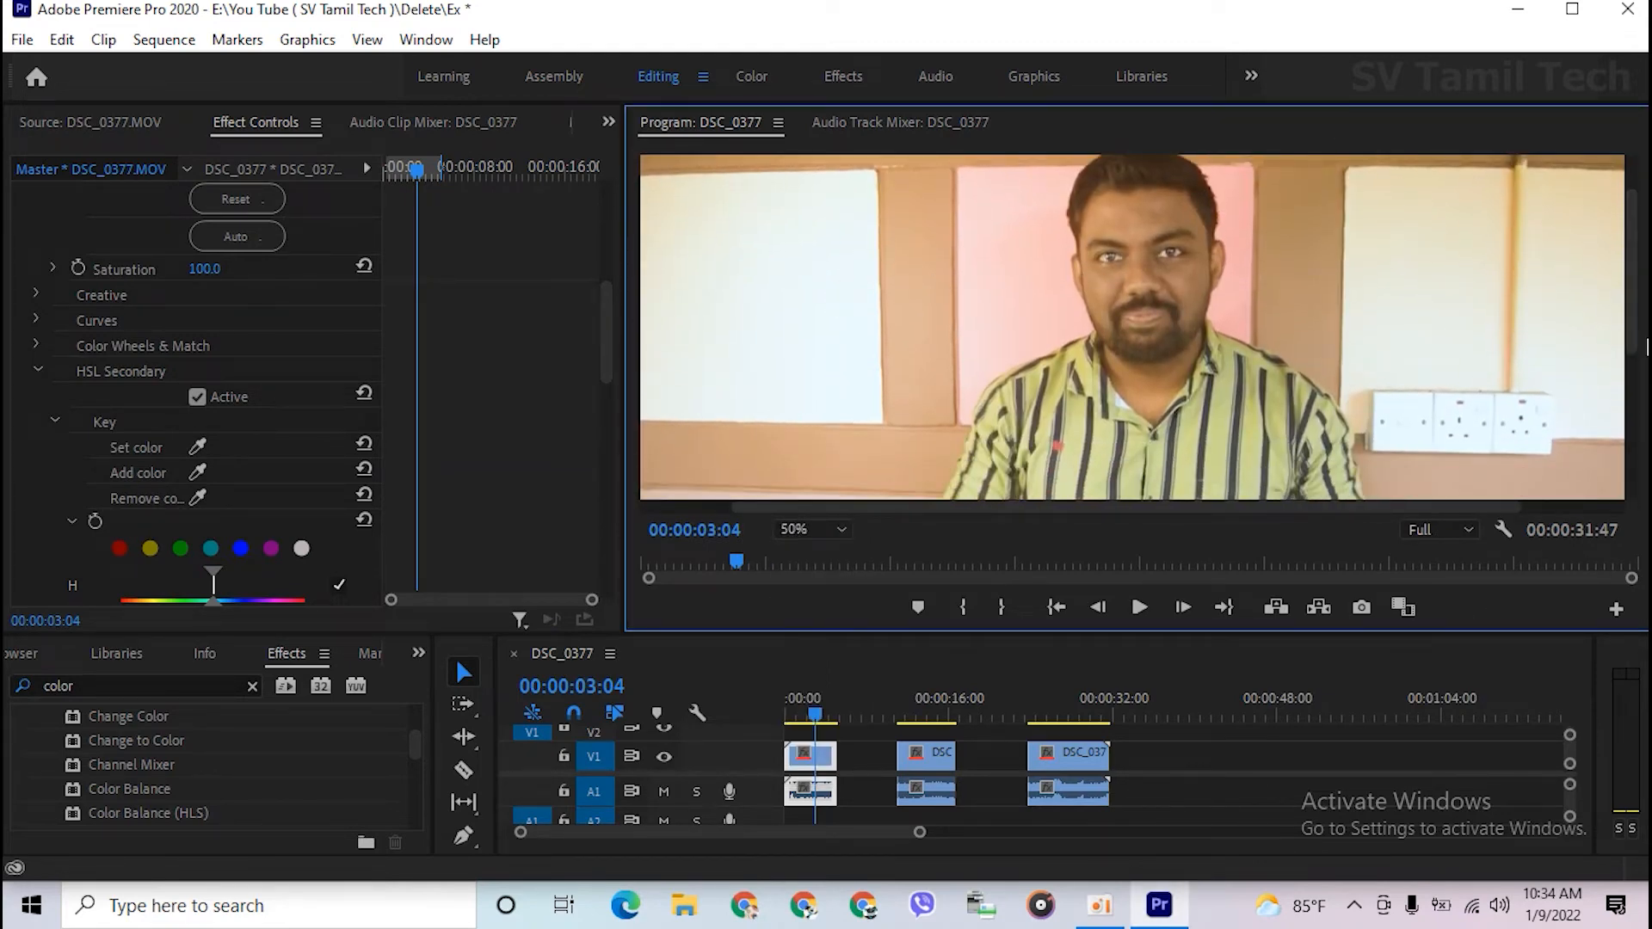
{"action": "scroll", "coordinate": [192, 492], "scroll_direction": "down", "scroll_amount": 1}
{"action": "scroll", "coordinate": [192, 492], "scroll_direction": "down", "scroll_amount": 2}
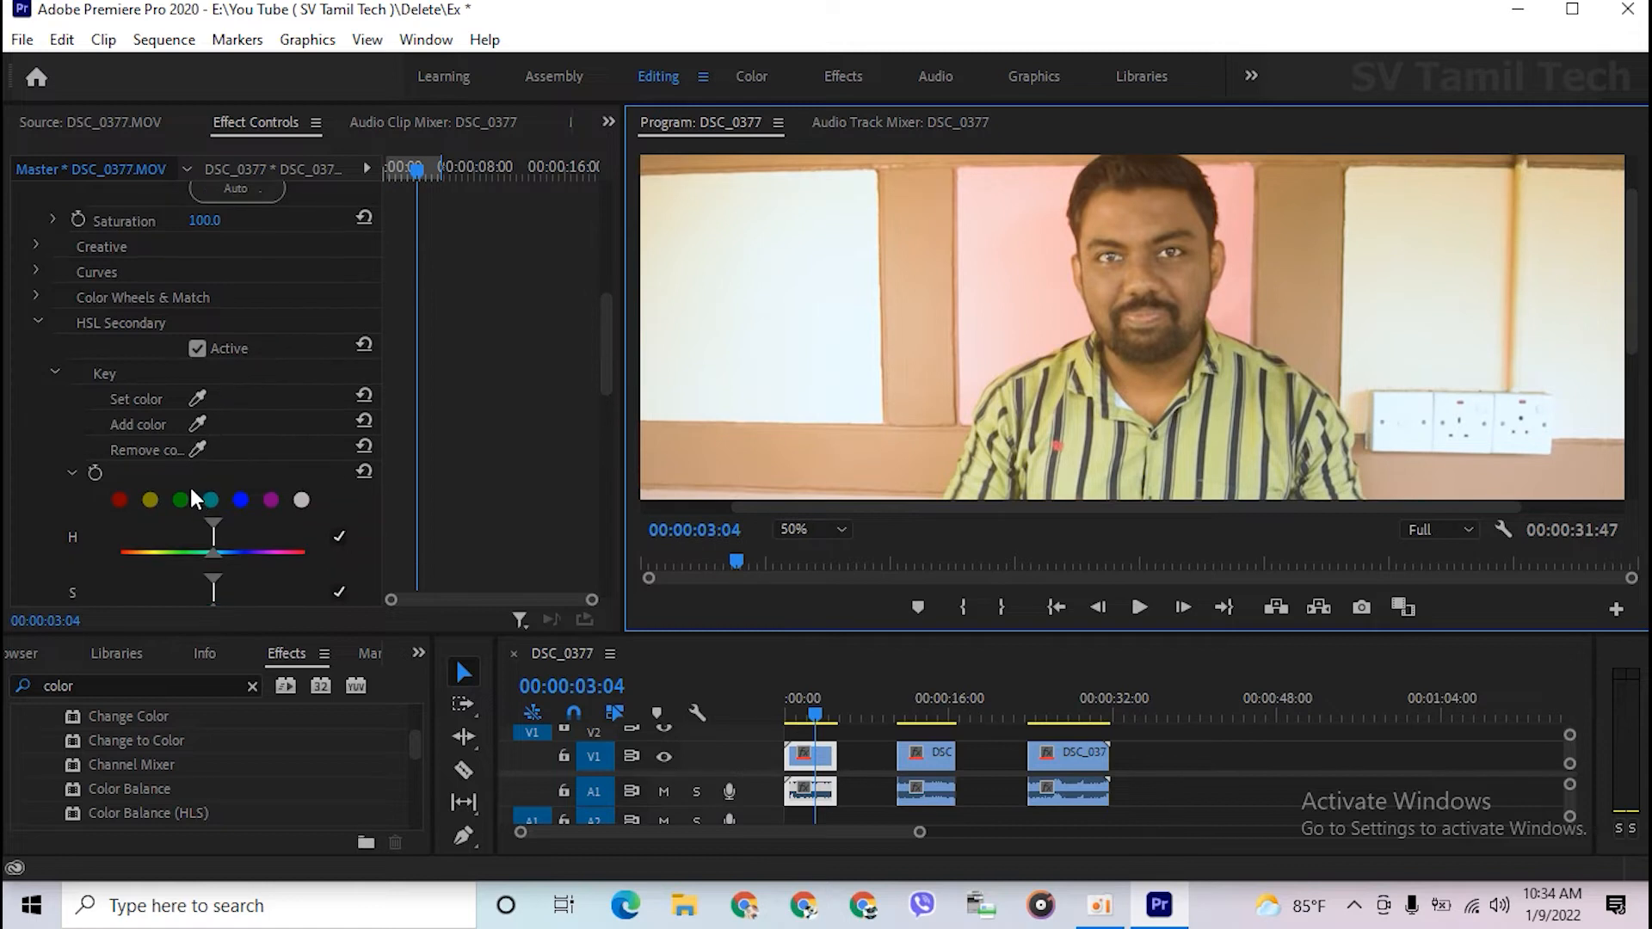
{"action": "left_click", "coordinate": [196, 373]}
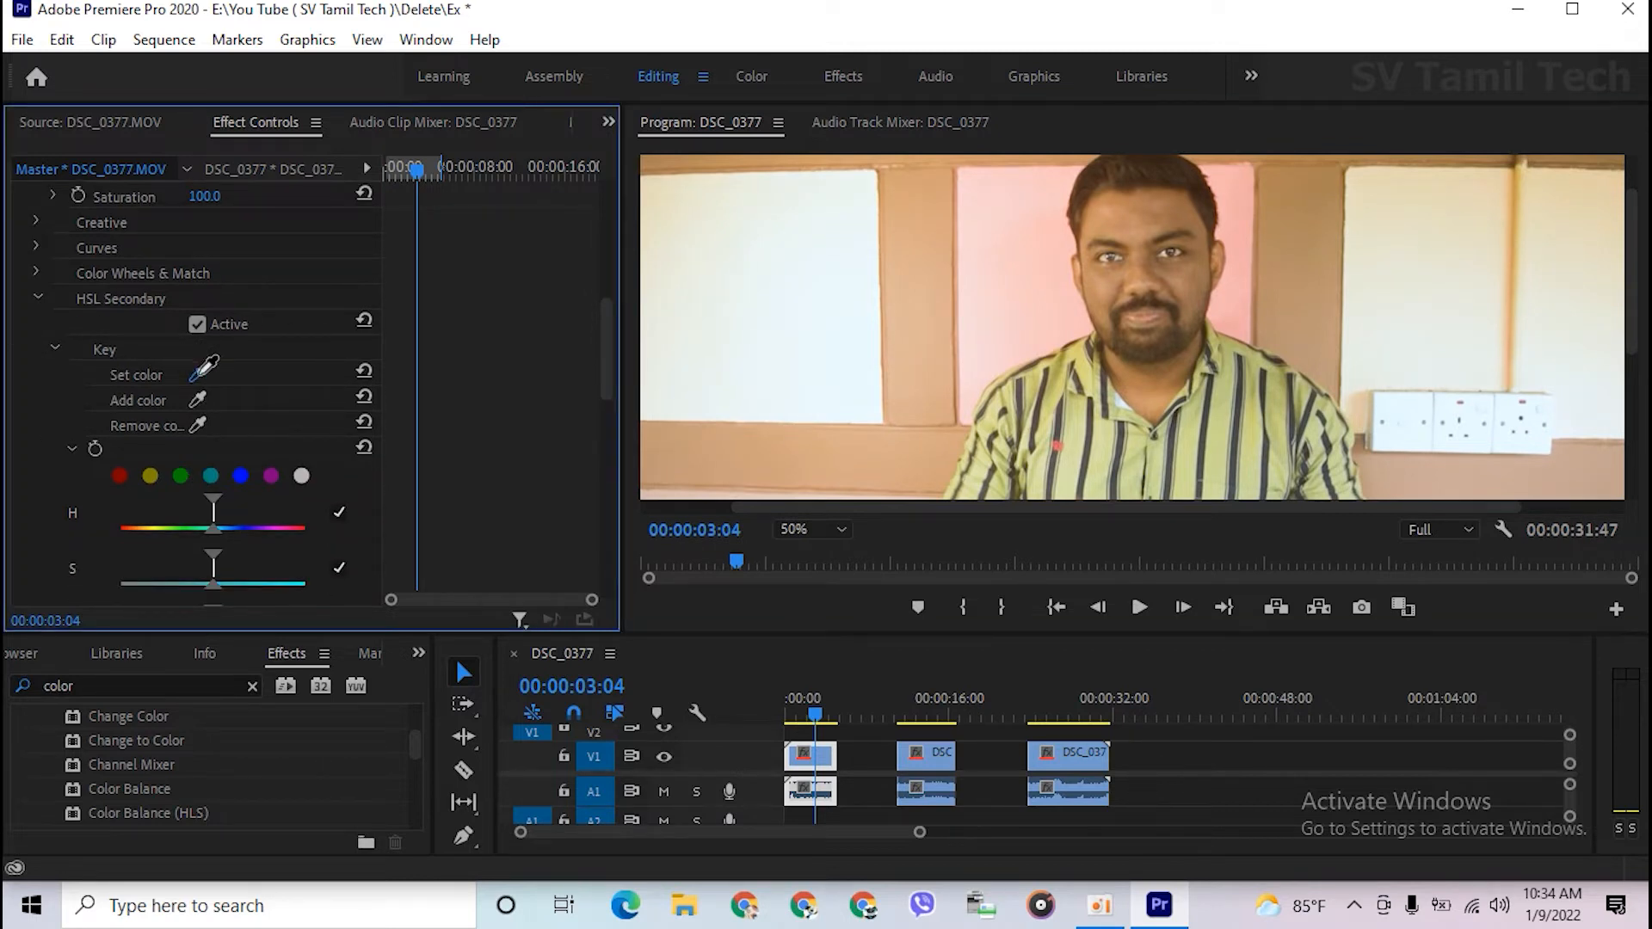
{"action": "left_click", "coordinate": [1162, 165]}
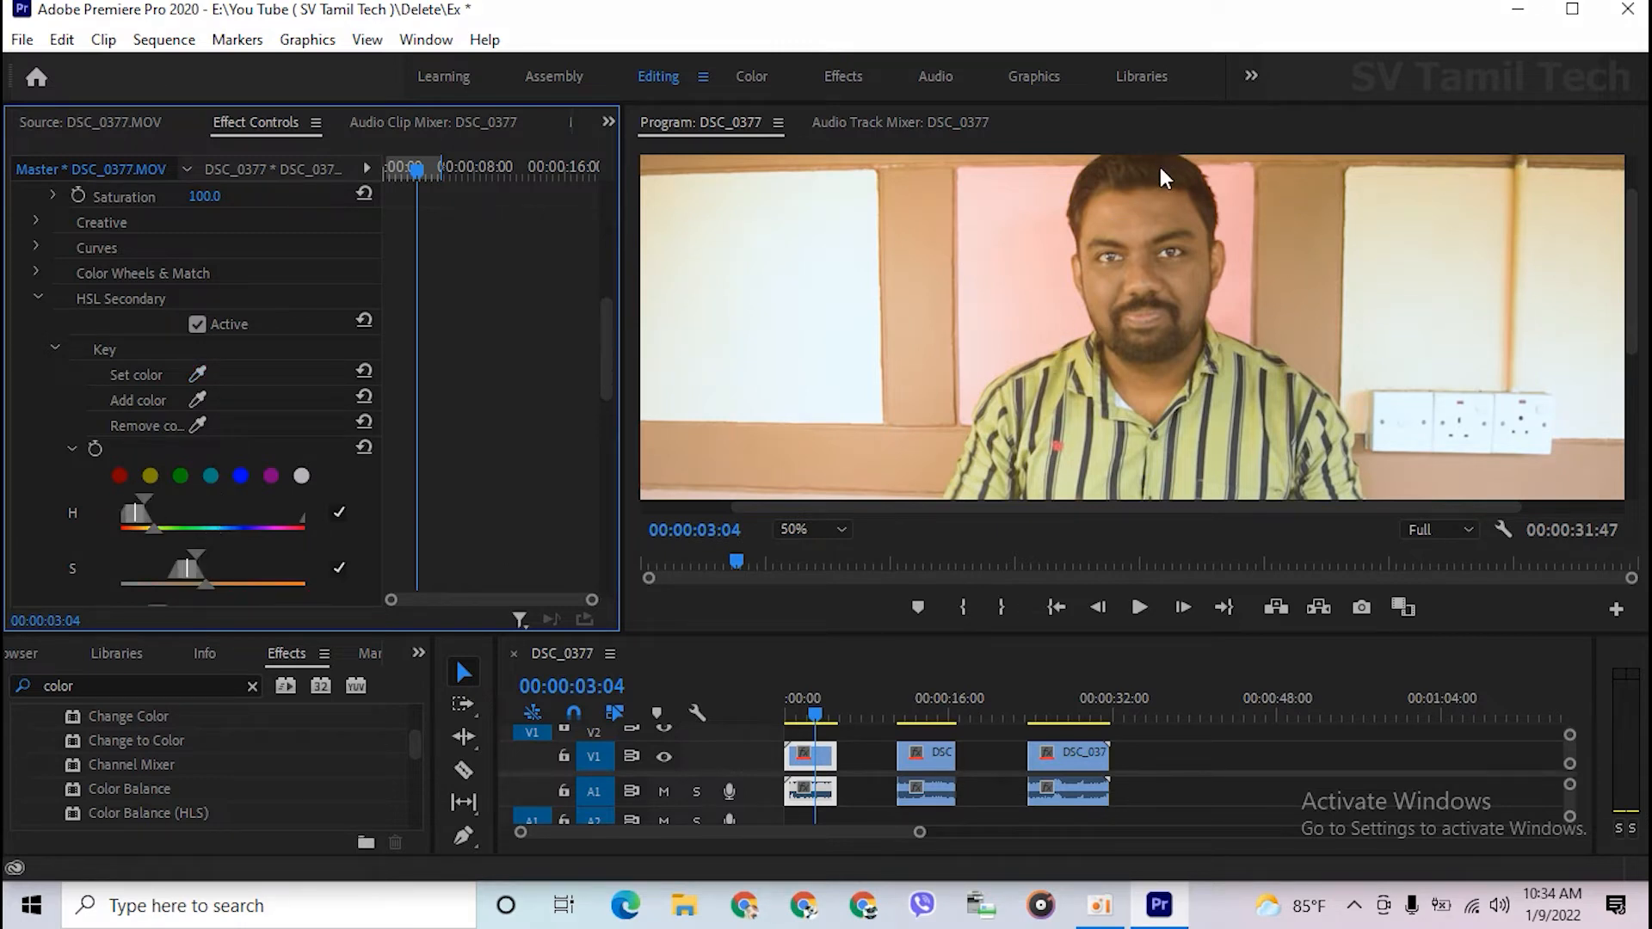
- Show the Color/Gray key mask with the saturation and lightness ranges turned off, and set the program preview to 25%
{"action": "scroll", "coordinate": [244, 476], "scroll_direction": "down", "scroll_amount": 3}
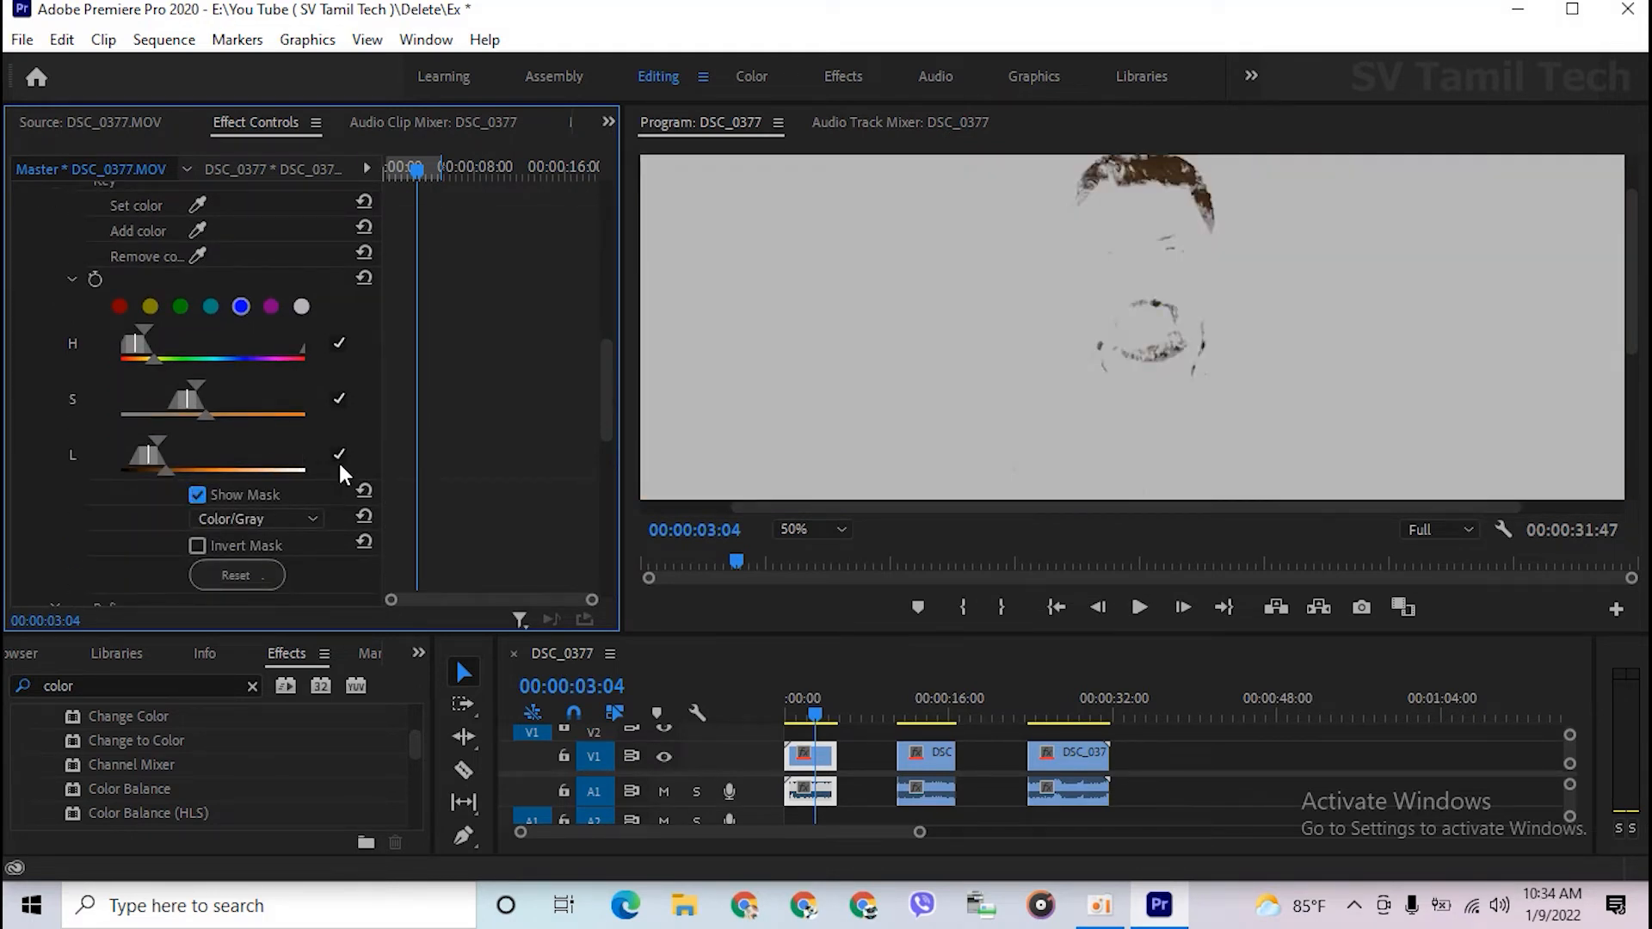
{"action": "left_click", "coordinate": [339, 455]}
{"action": "left_click", "coordinate": [334, 397]}
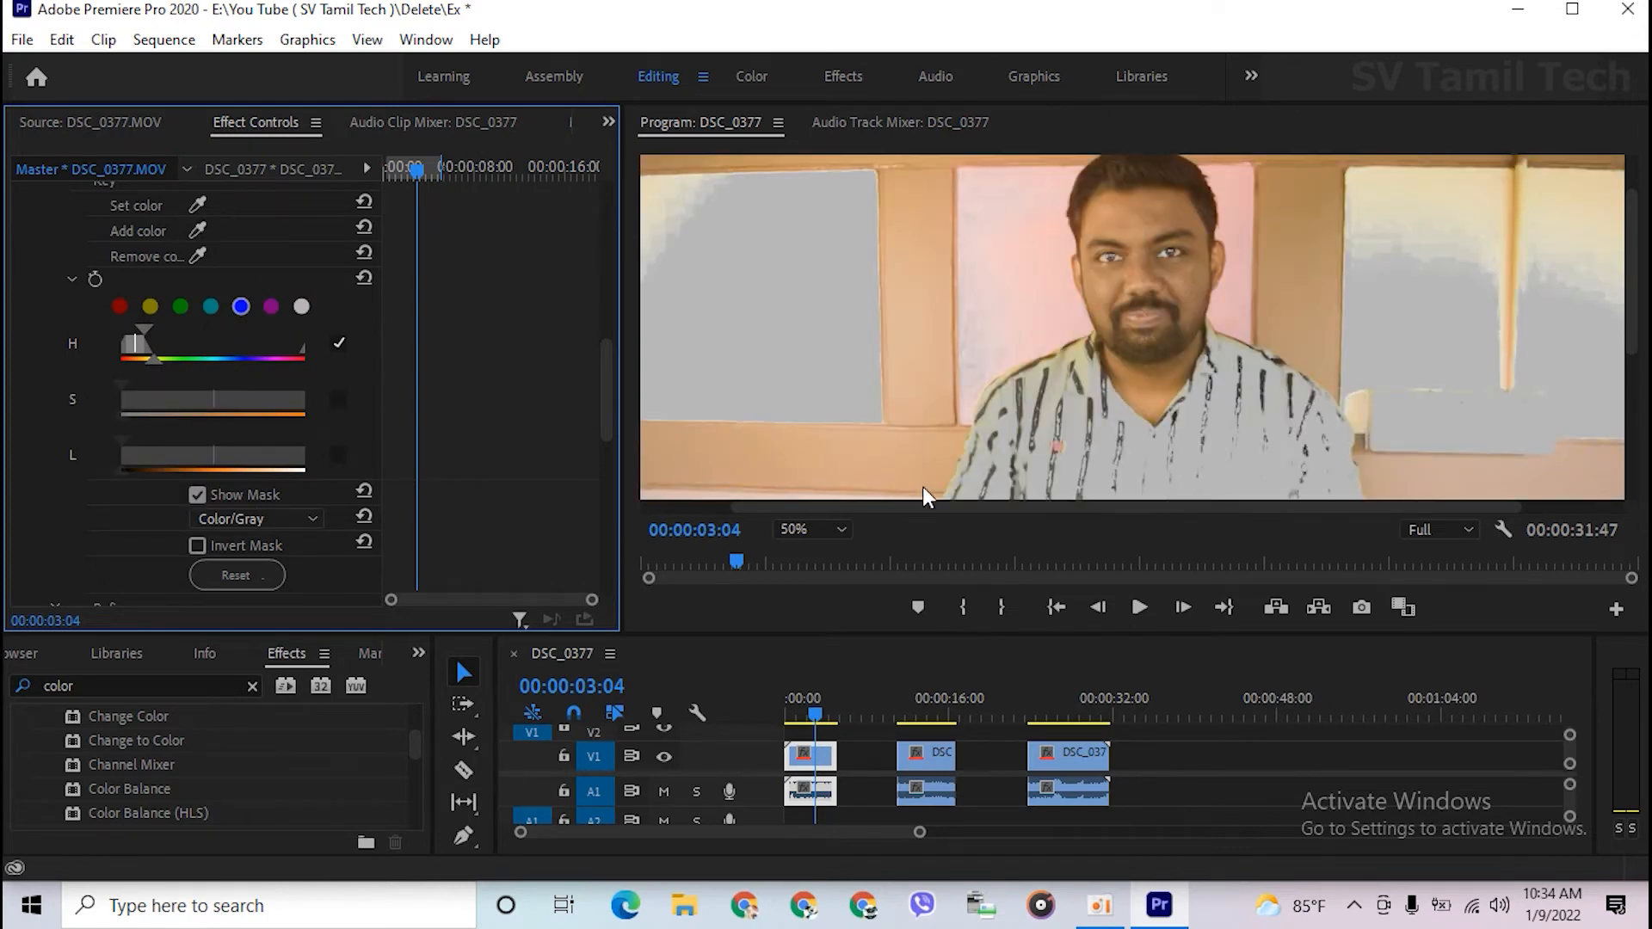
{"action": "left_click", "coordinate": [837, 532]}
{"action": "left_click", "coordinate": [811, 611]}
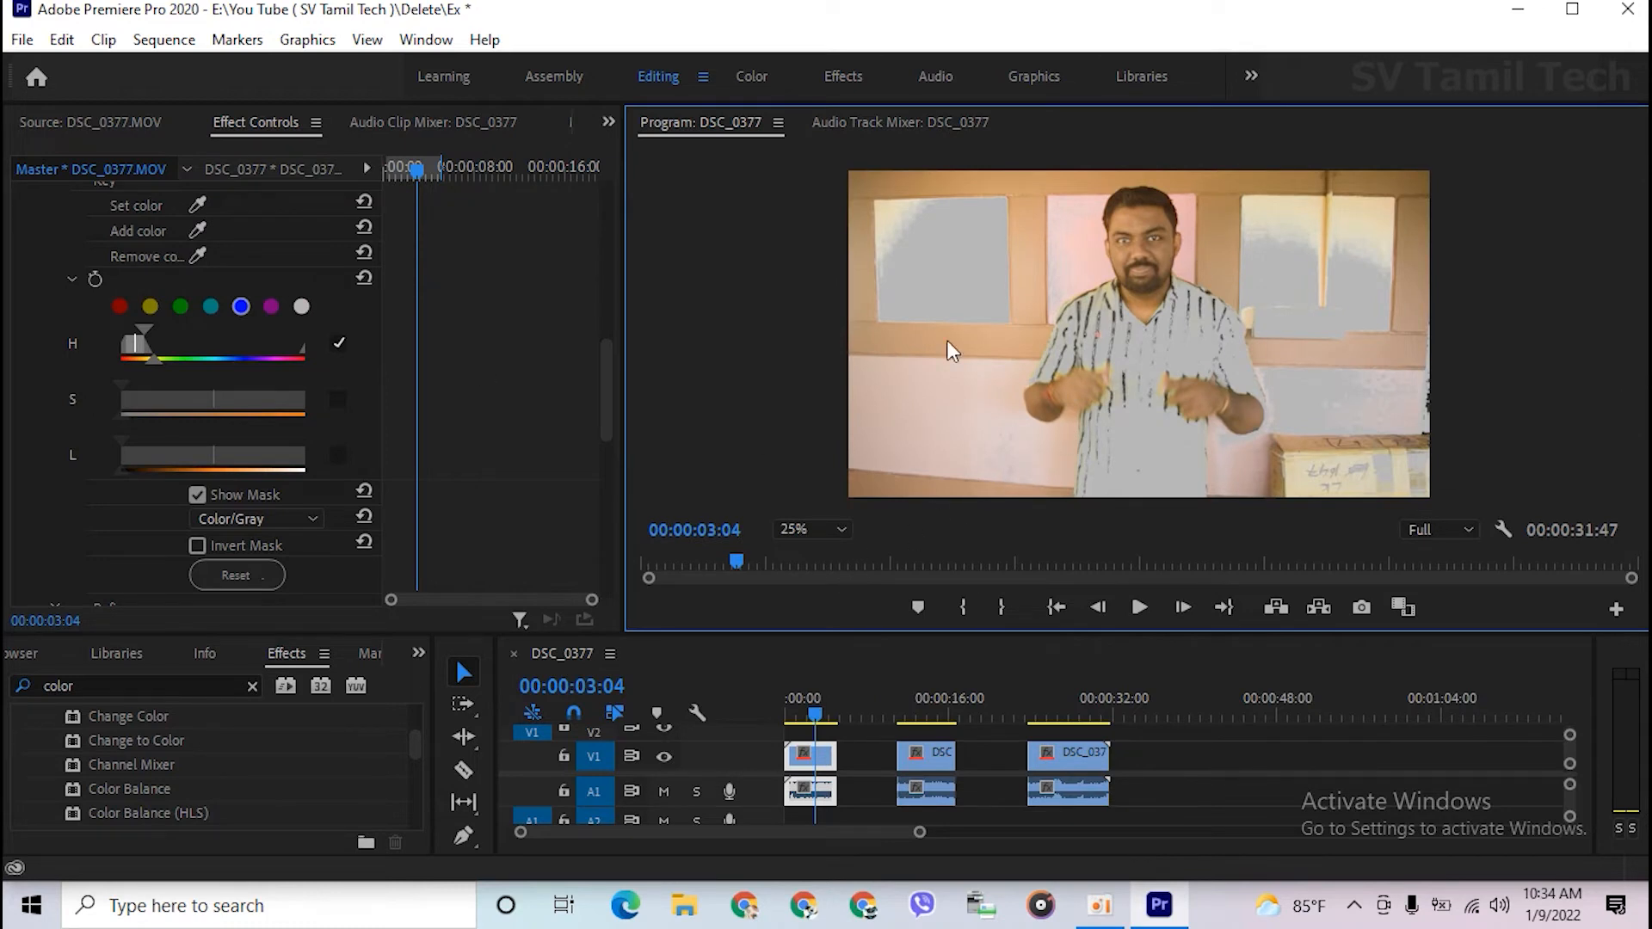
- Widen the key's hue range to include more yellow, and re-enable and widen its saturation range
{"action": "left_click_drag", "start_coordinate": [154, 355], "coordinate": [323, 374]}
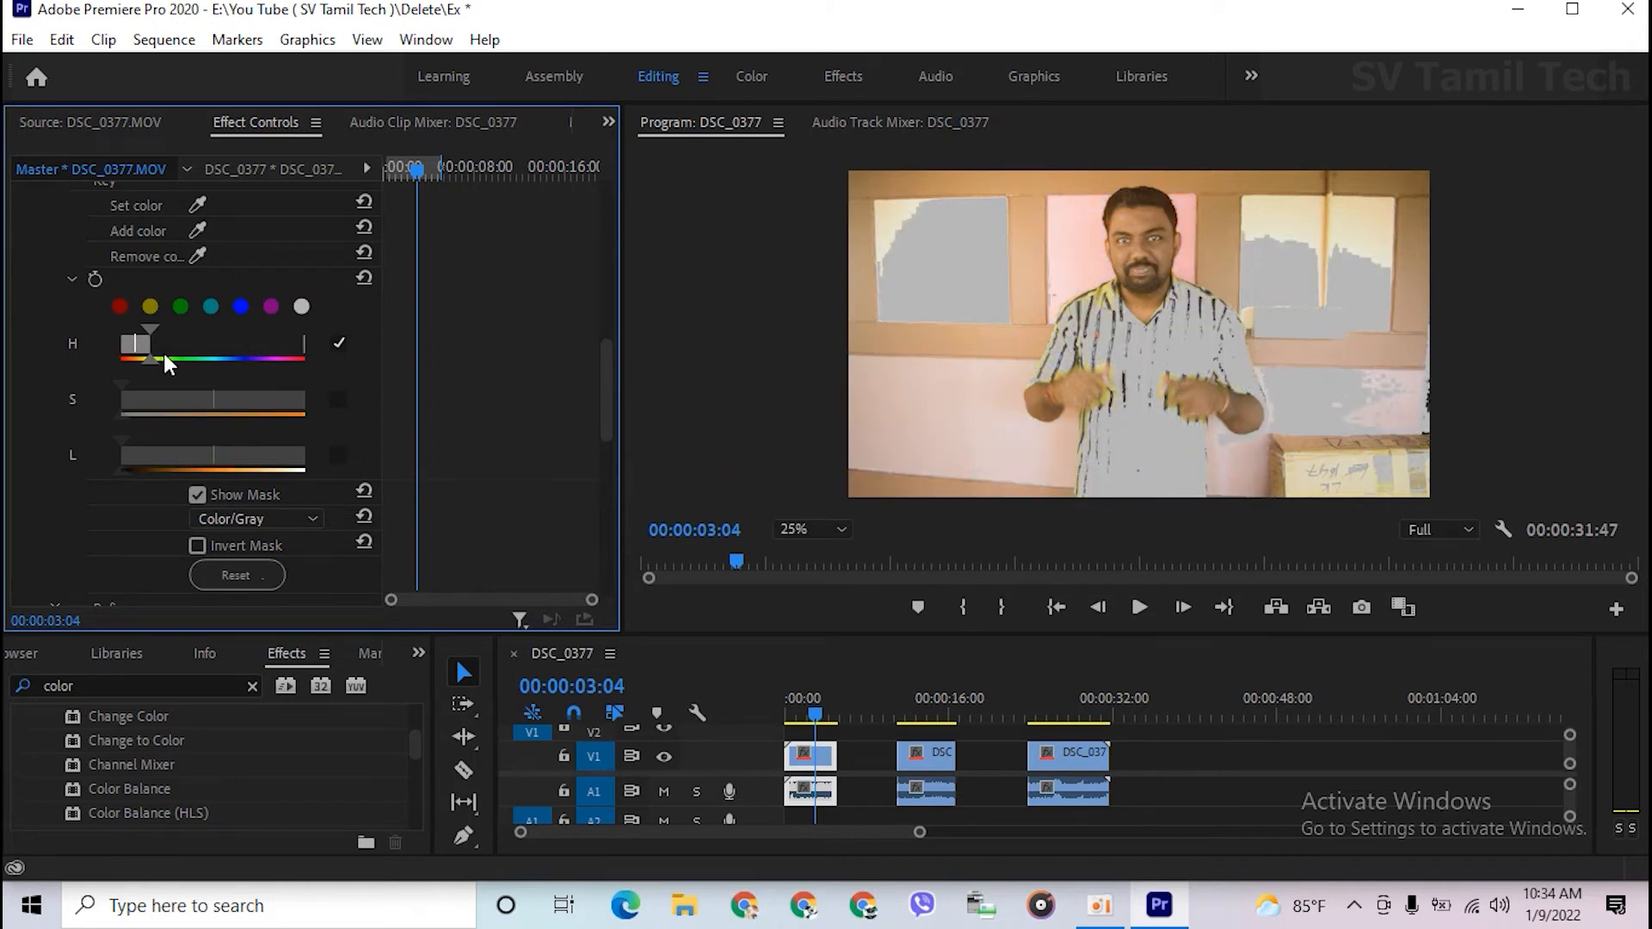
{"action": "mouse_move", "coordinate": [151, 355]}
{"action": "left_mouse_down"}
{"action": "mouse_move", "coordinate": [188, 364]}
{"action": "mouse_move", "coordinate": [153, 369]}
{"action": "mouse_move", "coordinate": [265, 375]}
{"action": "mouse_move", "coordinate": [172, 369]}
{"action": "left_mouse_up"}
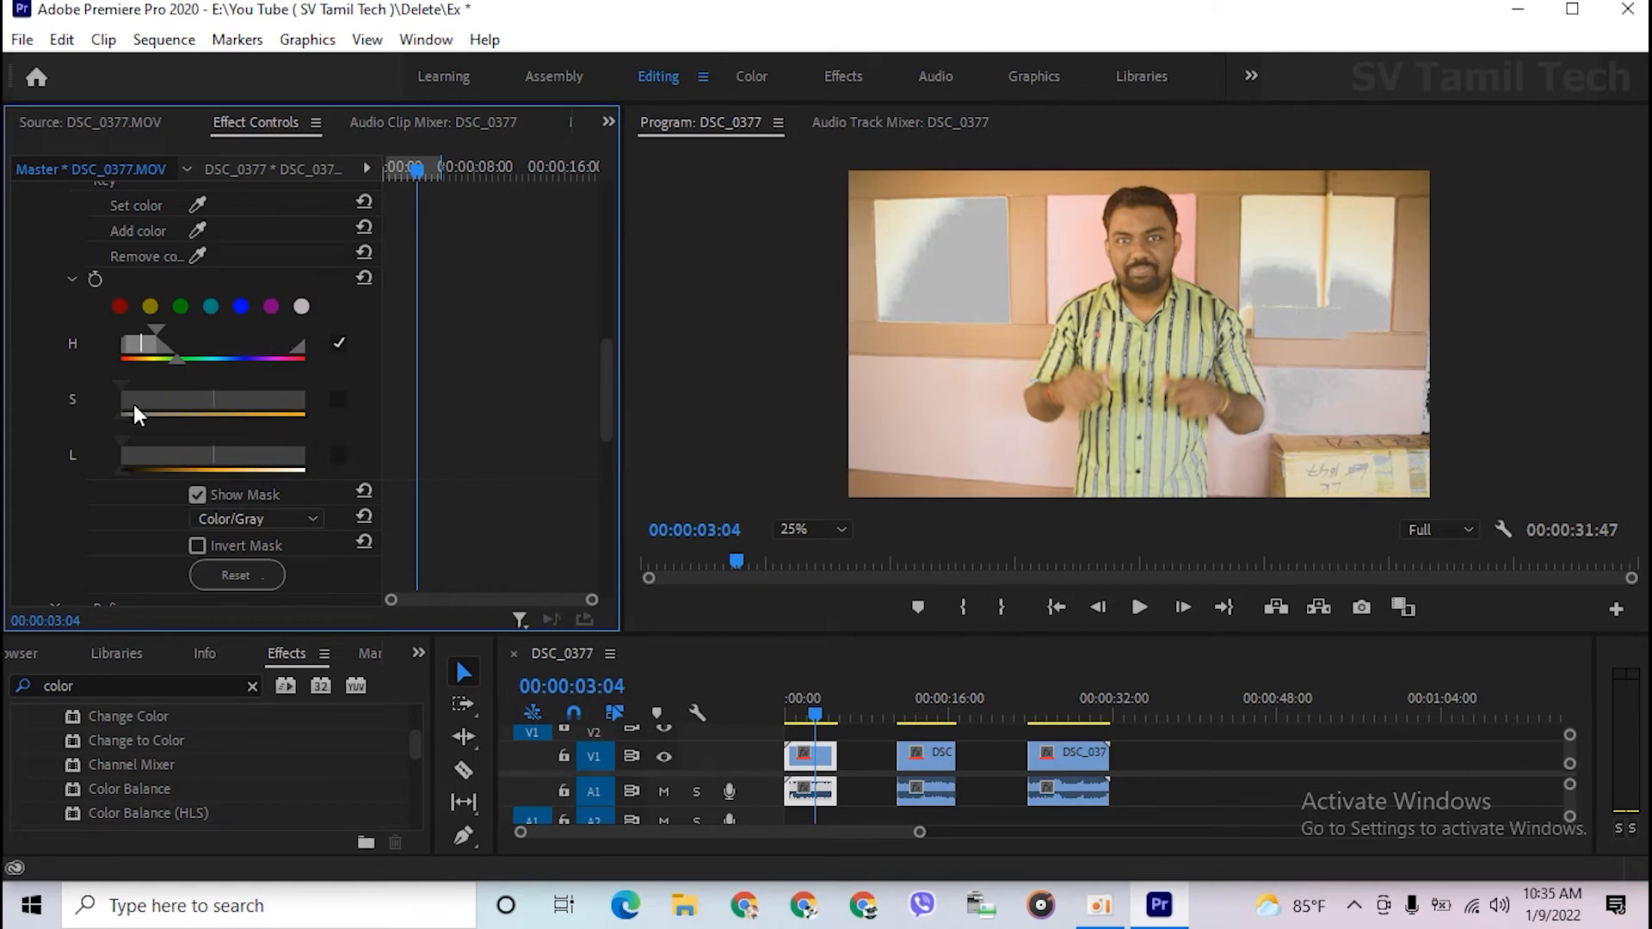
{"action": "left_click", "coordinate": [338, 398]}
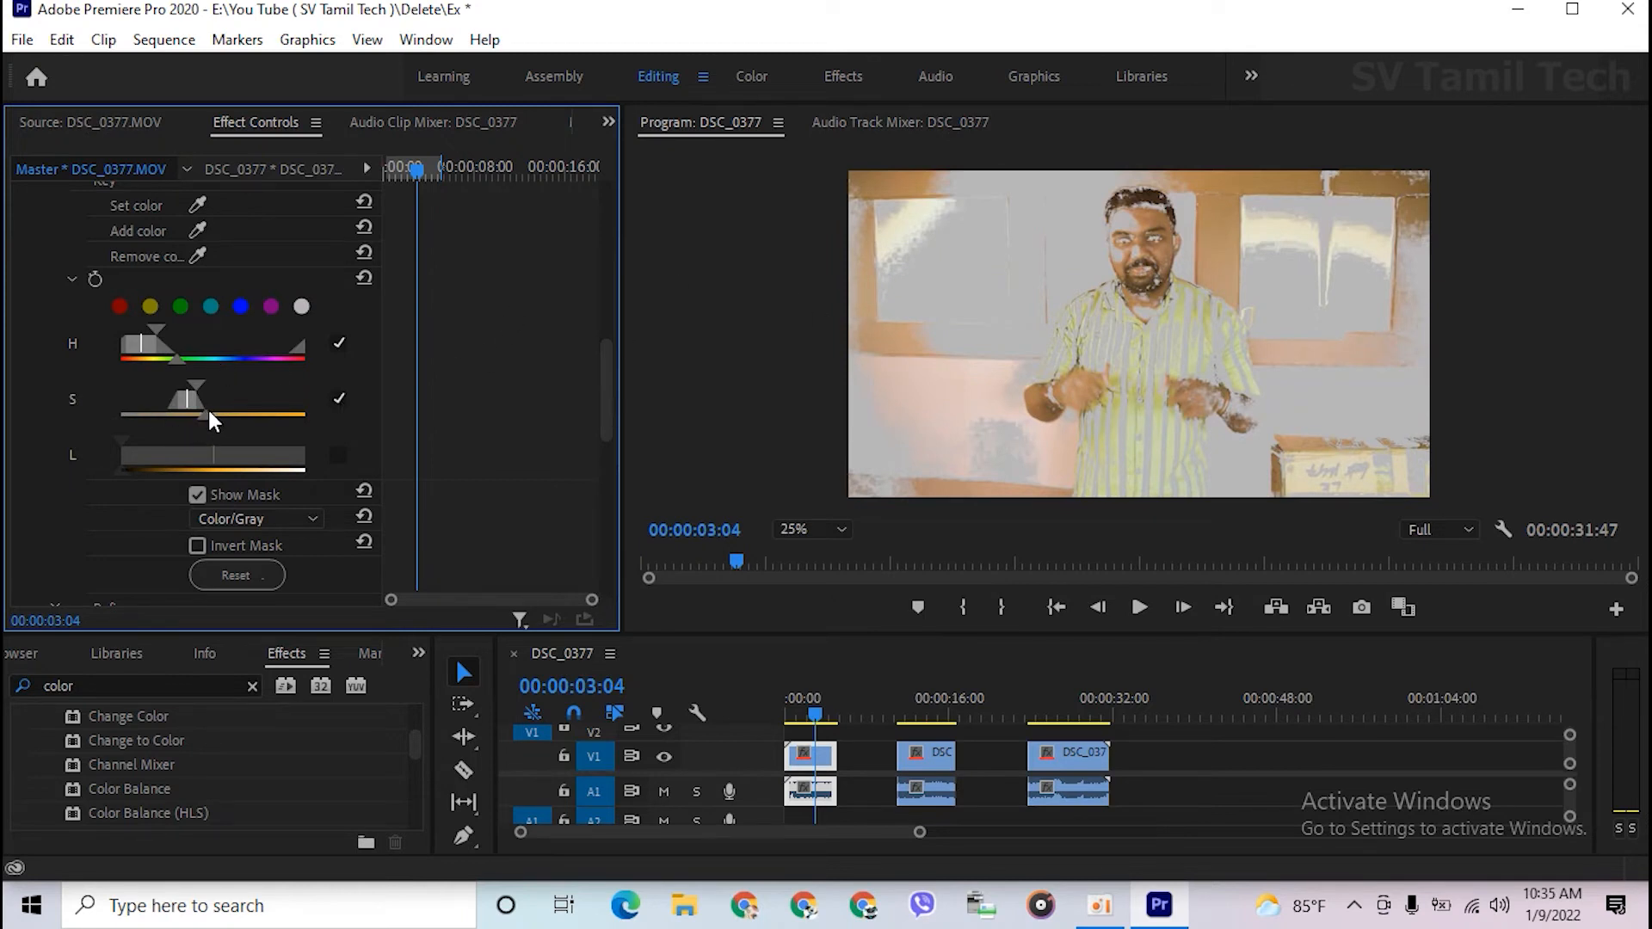
{"action": "left_click_drag", "start_coordinate": [207, 412], "coordinate": [185, 414]}
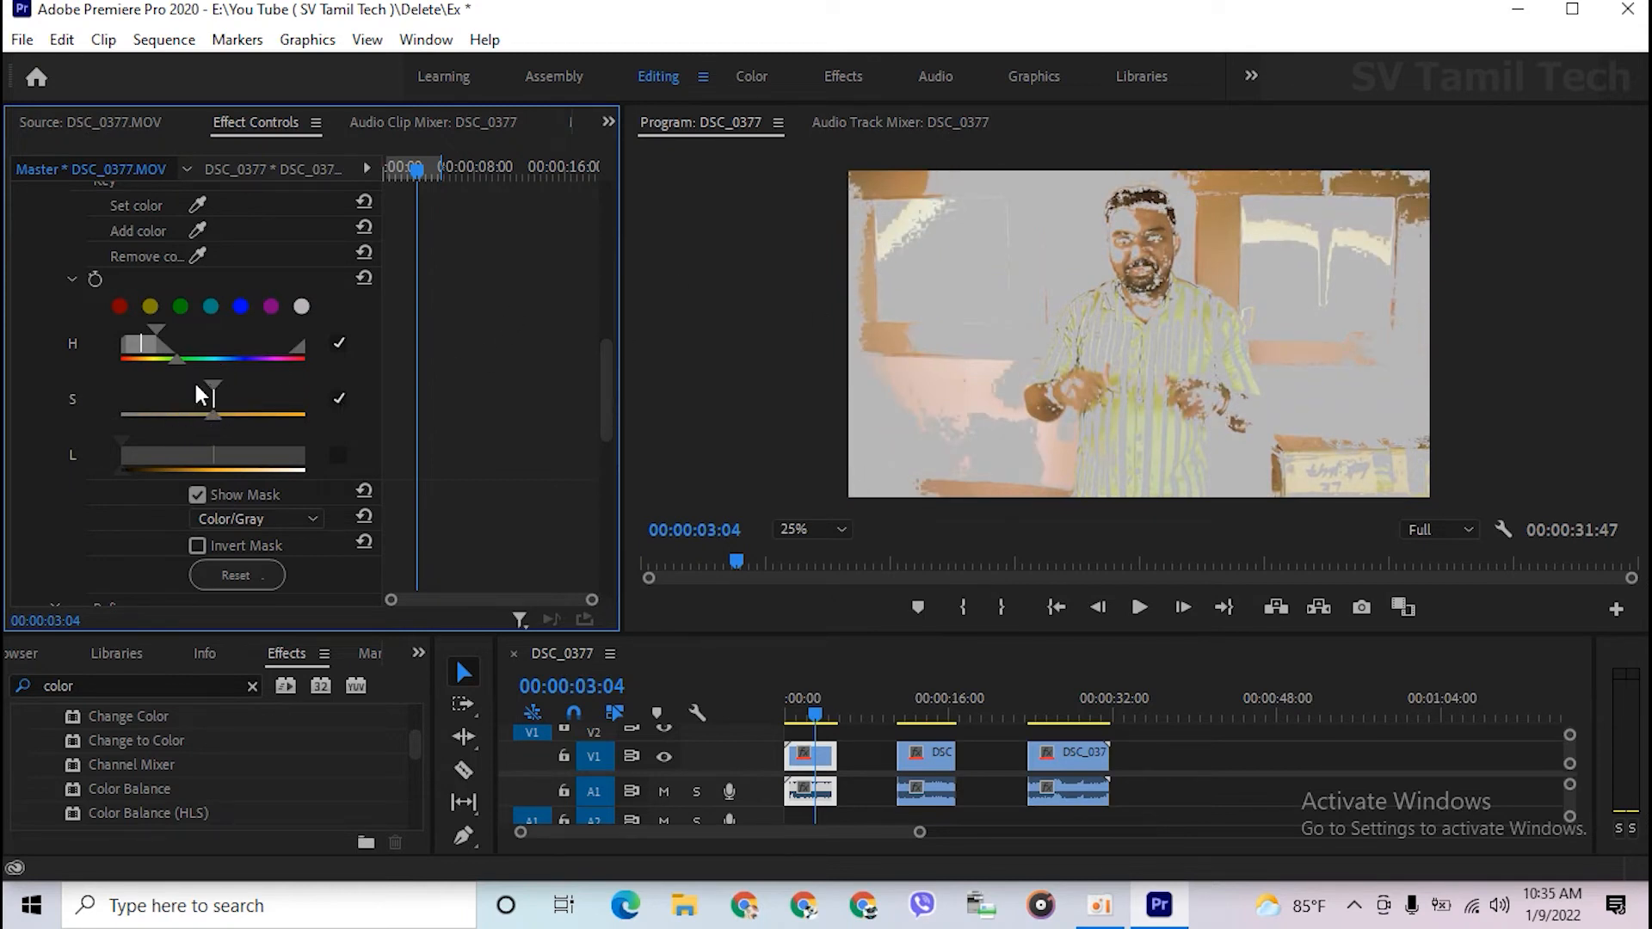
{"action": "mouse_move", "coordinate": [208, 385]}
{"action": "left_mouse_down"}
{"action": "mouse_move", "coordinate": [143, 398]}
{"action": "mouse_move", "coordinate": [249, 415]}
{"action": "mouse_move", "coordinate": [217, 393]}
{"action": "left_mouse_up"}
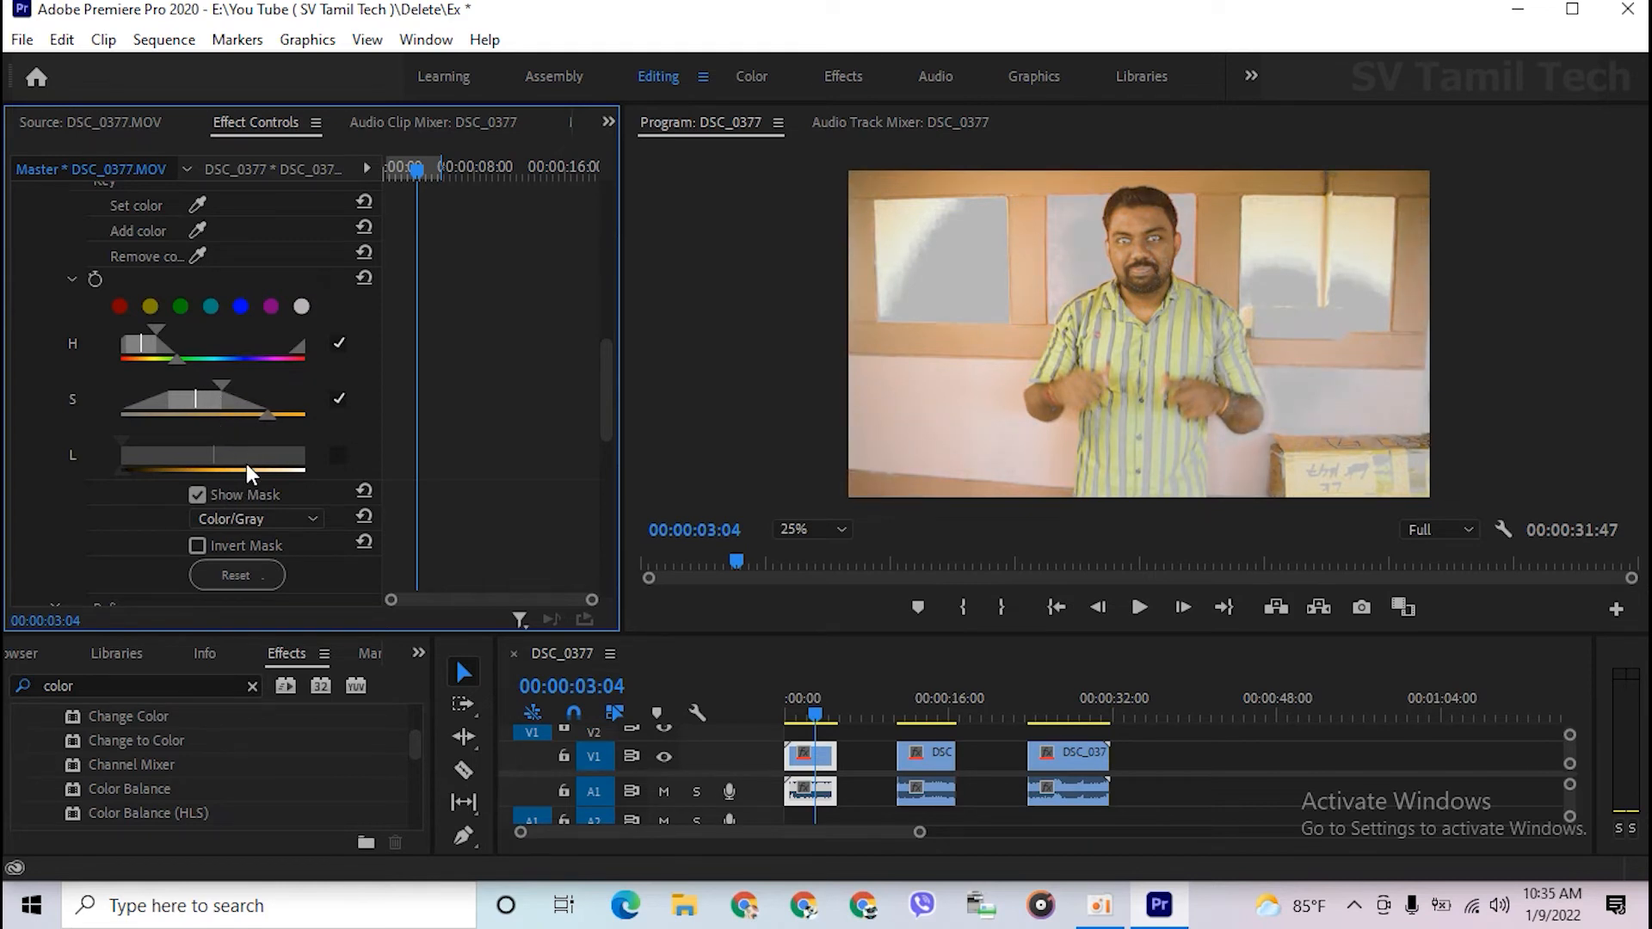
- Re-enable the key's lightness range limited to dark tones, and tighten the hue and saturation falloff to isolate the man's hair and beard
{"action": "scroll", "coordinate": [246, 463], "scroll_direction": "down", "scroll_amount": 1}
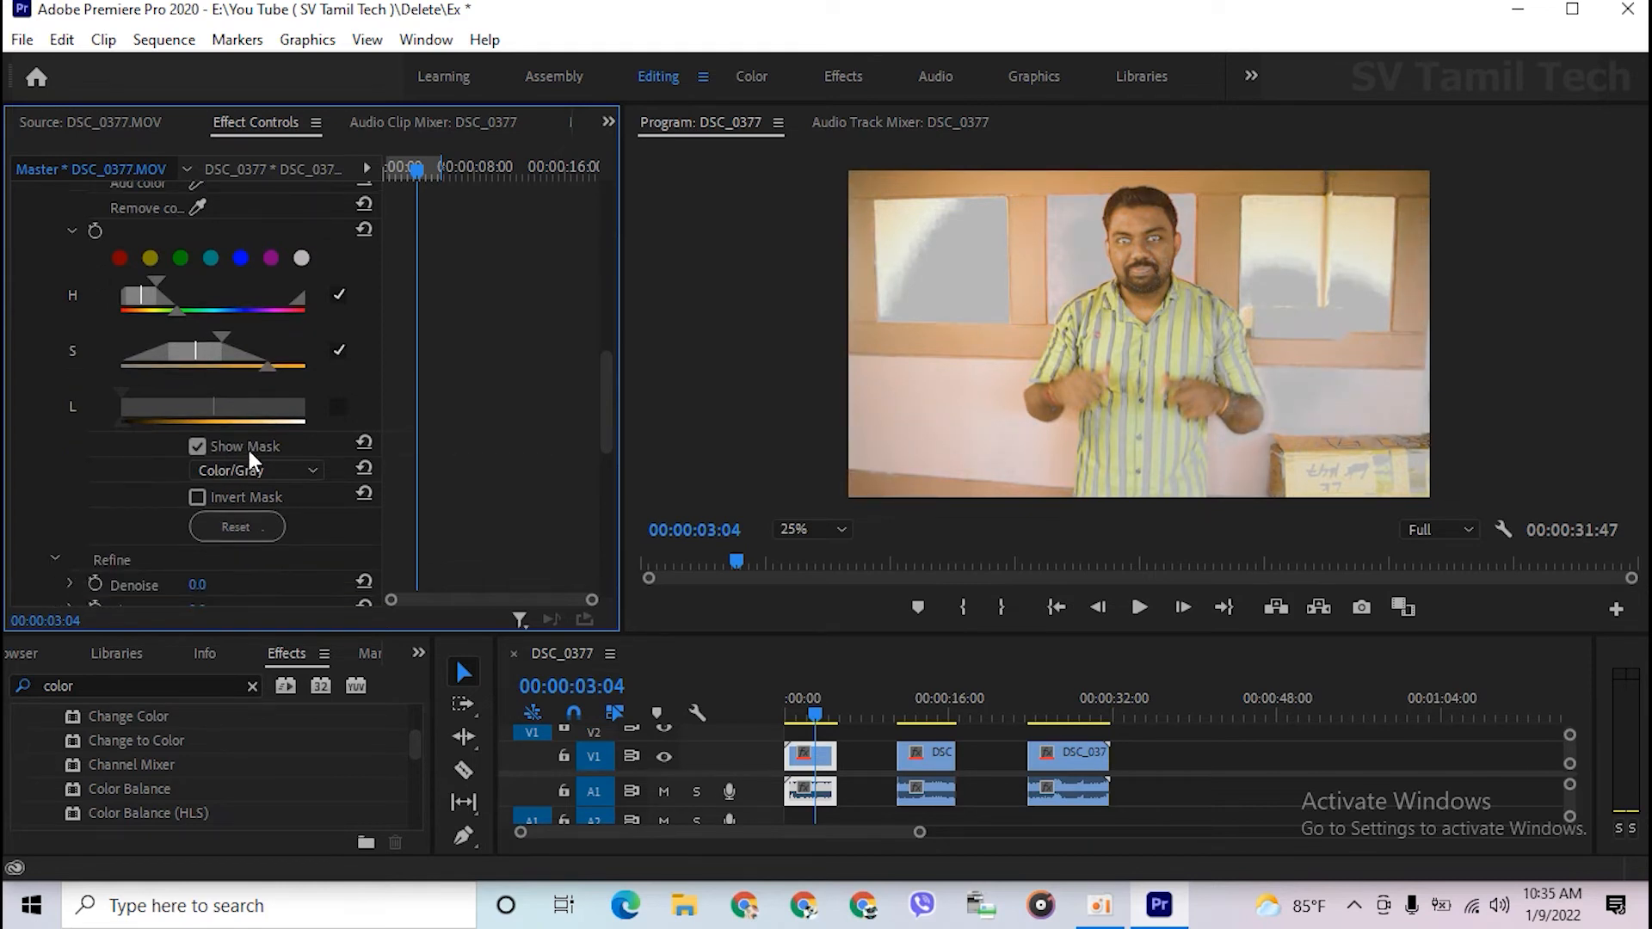
{"action": "left_click", "coordinate": [339, 408]}
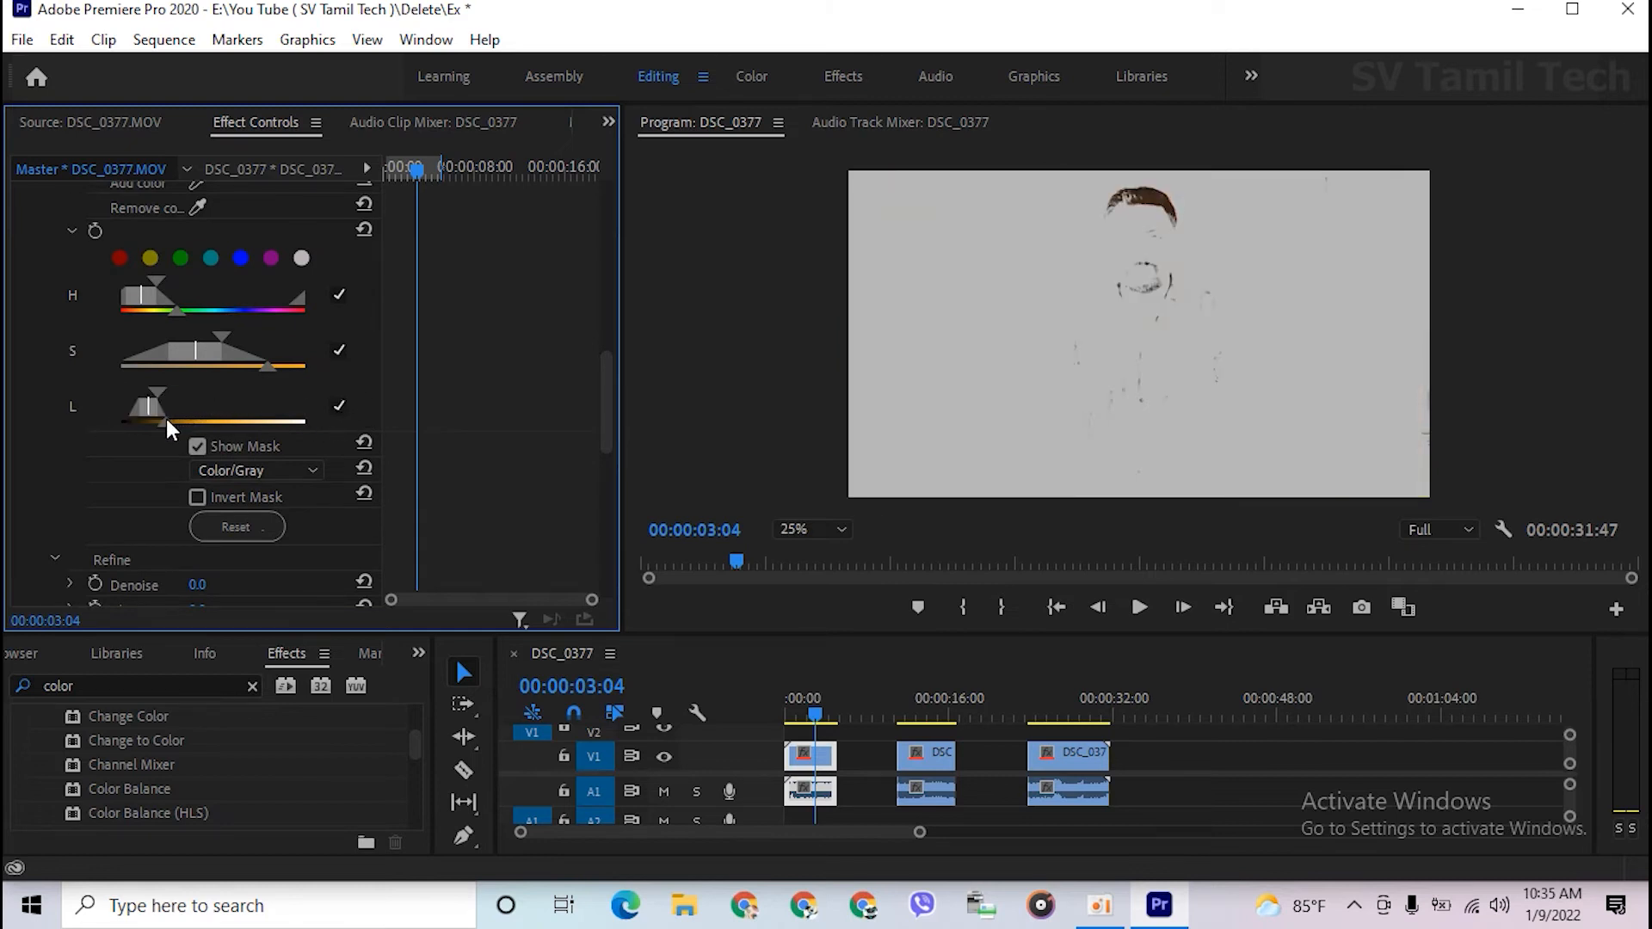
{"action": "mouse_move", "coordinate": [167, 420]}
{"action": "left_mouse_down"}
{"action": "mouse_move", "coordinate": [181, 426]}
{"action": "mouse_move", "coordinate": [169, 394]}
{"action": "mouse_move", "coordinate": [194, 408]}
{"action": "mouse_move", "coordinate": [153, 410]}
{"action": "left_mouse_up"}
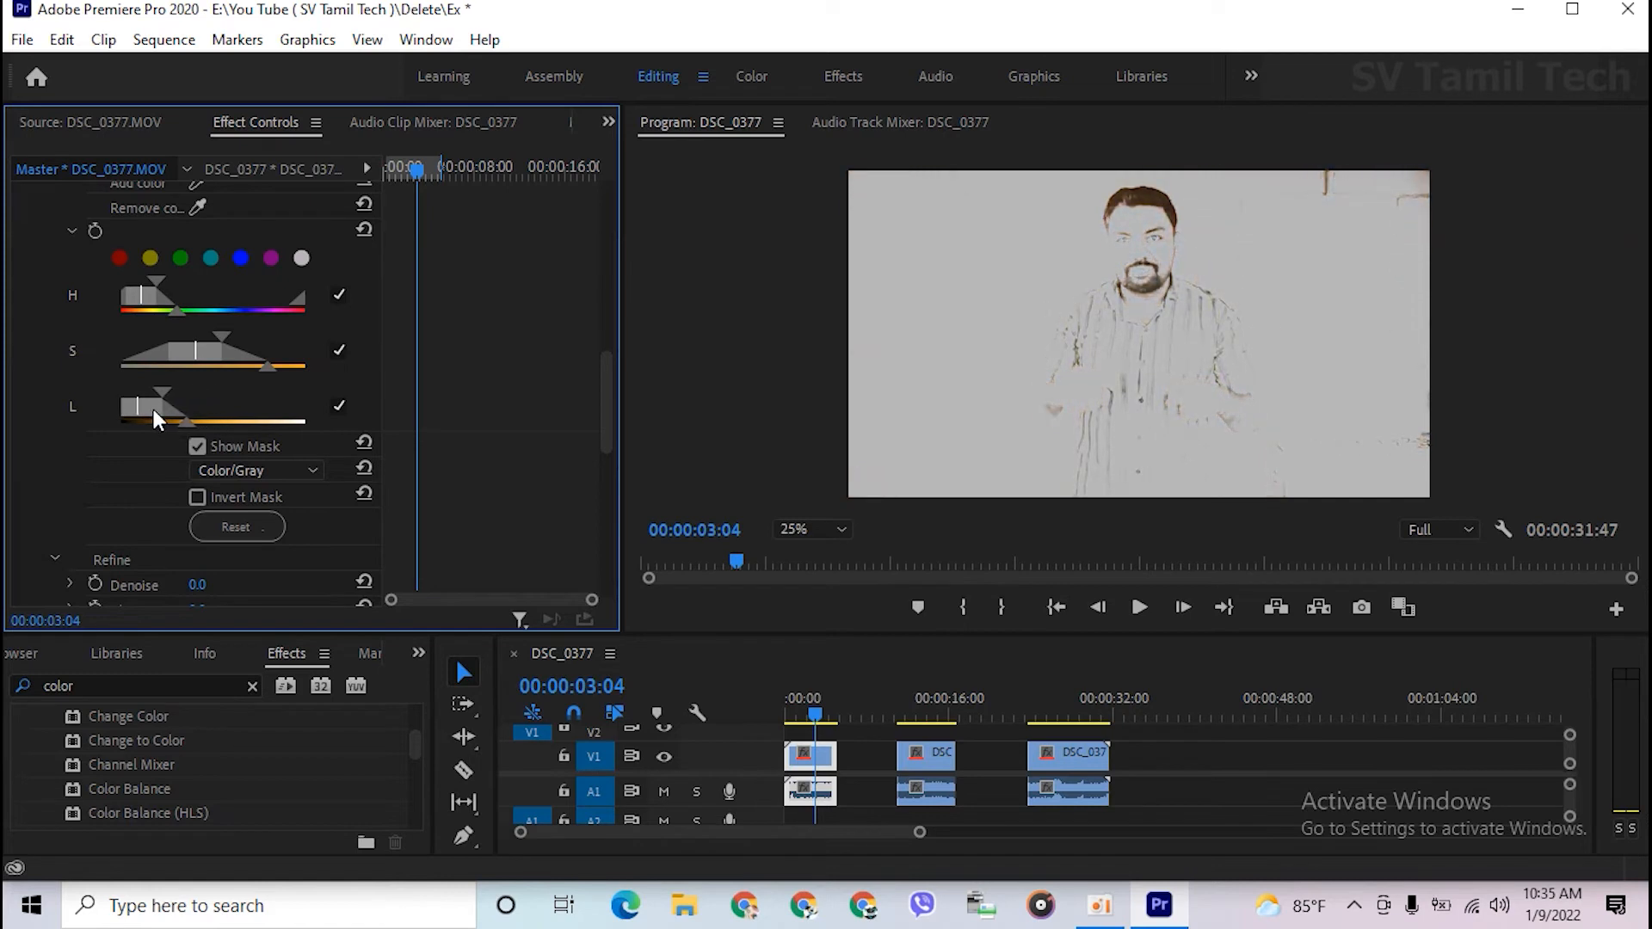
{"action": "left_click", "coordinate": [805, 529]}
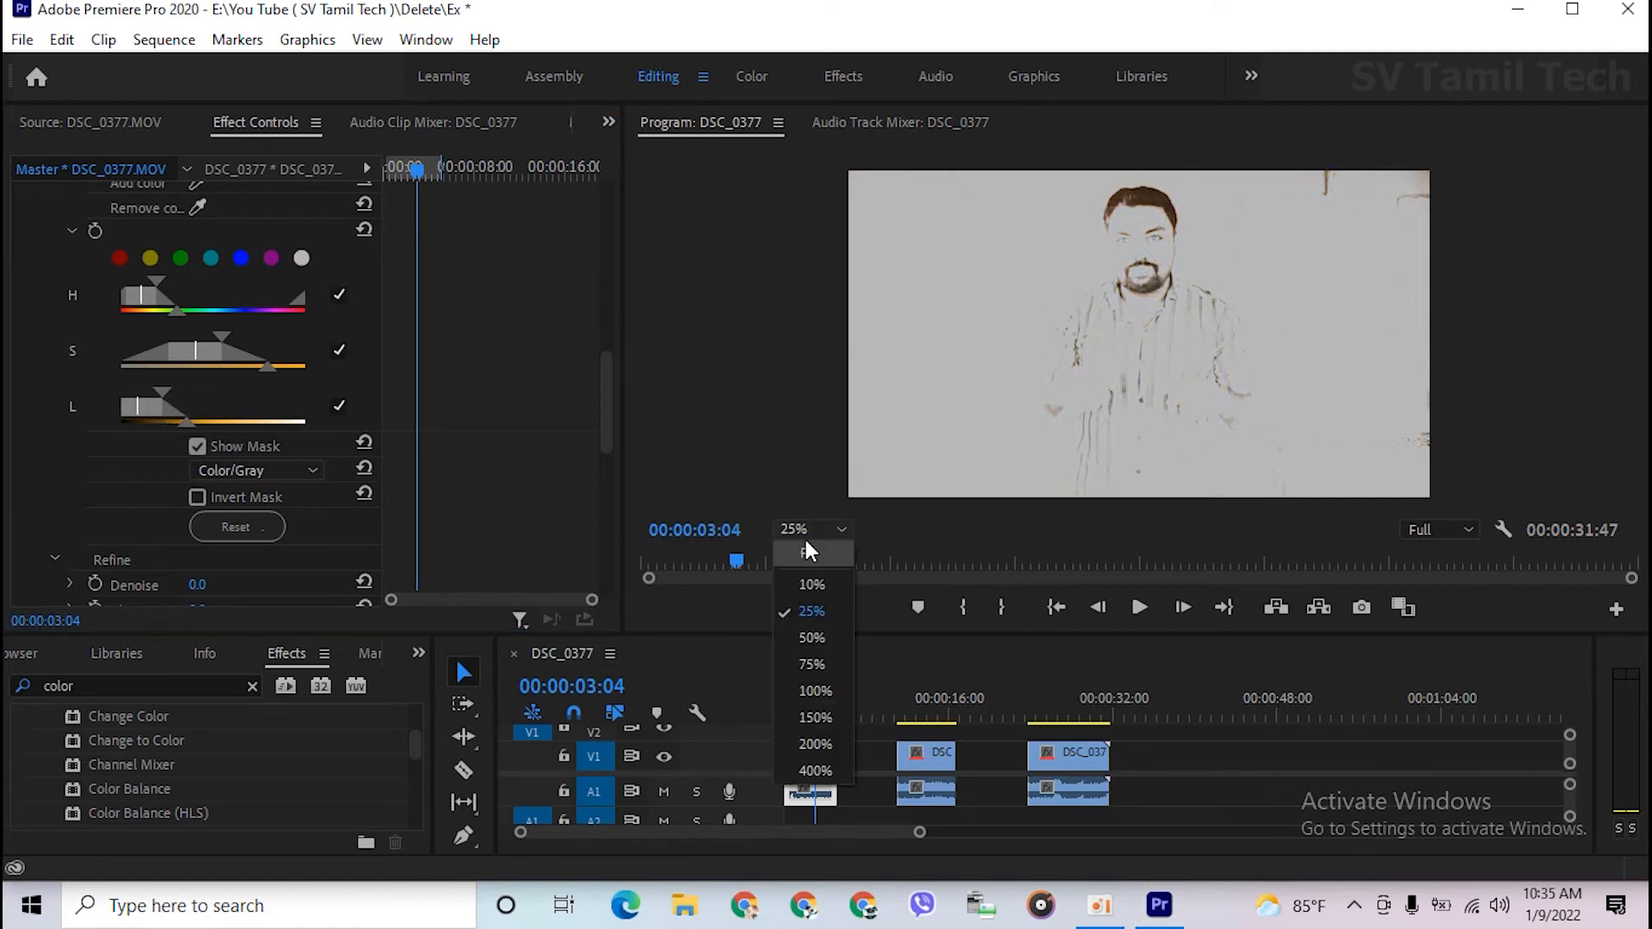
{"action": "left_click", "coordinate": [152, 411]}
{"action": "left_click_drag", "start_coordinate": [148, 410], "coordinate": [204, 410]}
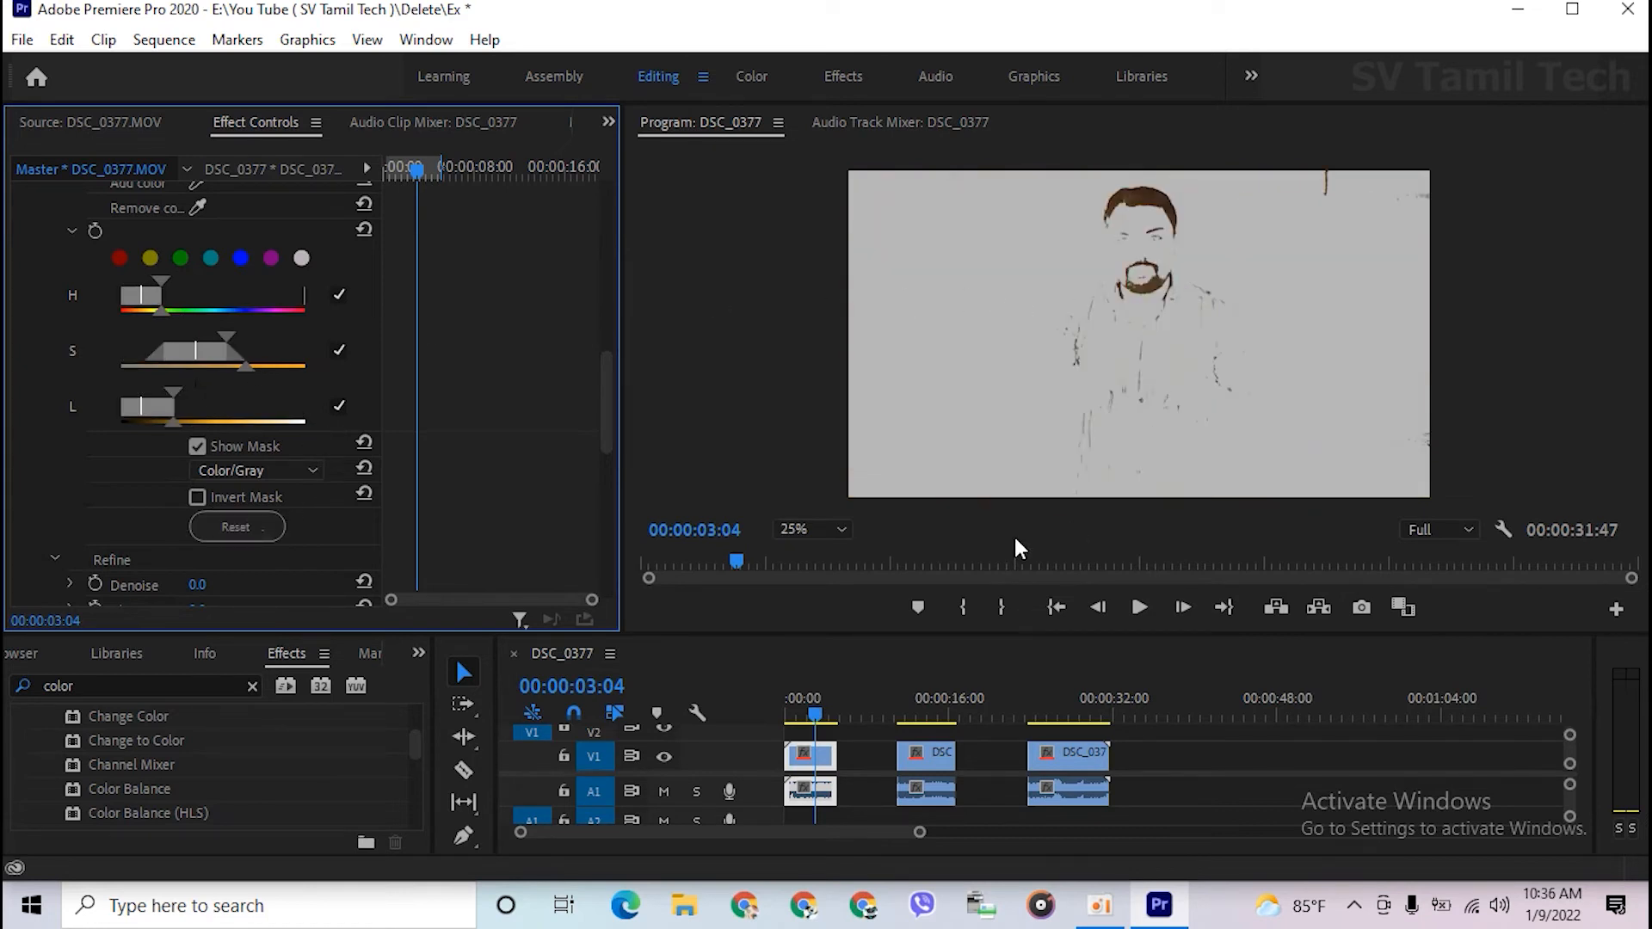
- Inspect the hair mask with the program preview at 50%, then hide the mask and set the preview to 25%
{"action": "left_click", "coordinate": [814, 531]}
{"action": "left_click", "coordinate": [825, 638]}
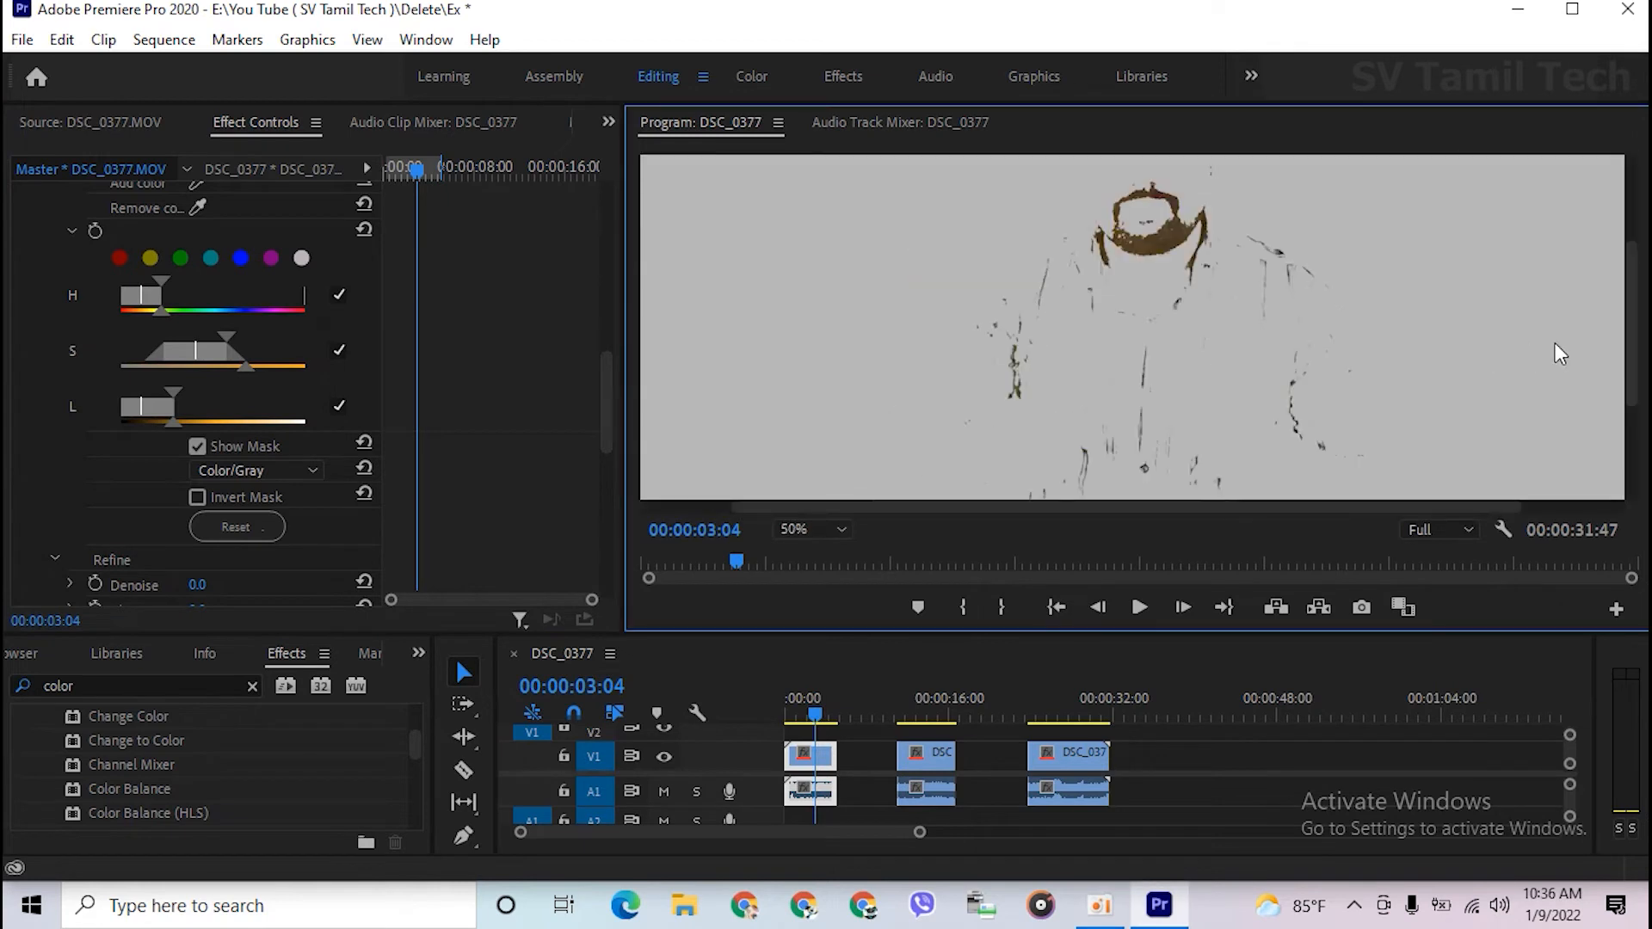
{"action": "left_click_drag", "start_coordinate": [1632, 344], "coordinate": [1632, 271]}
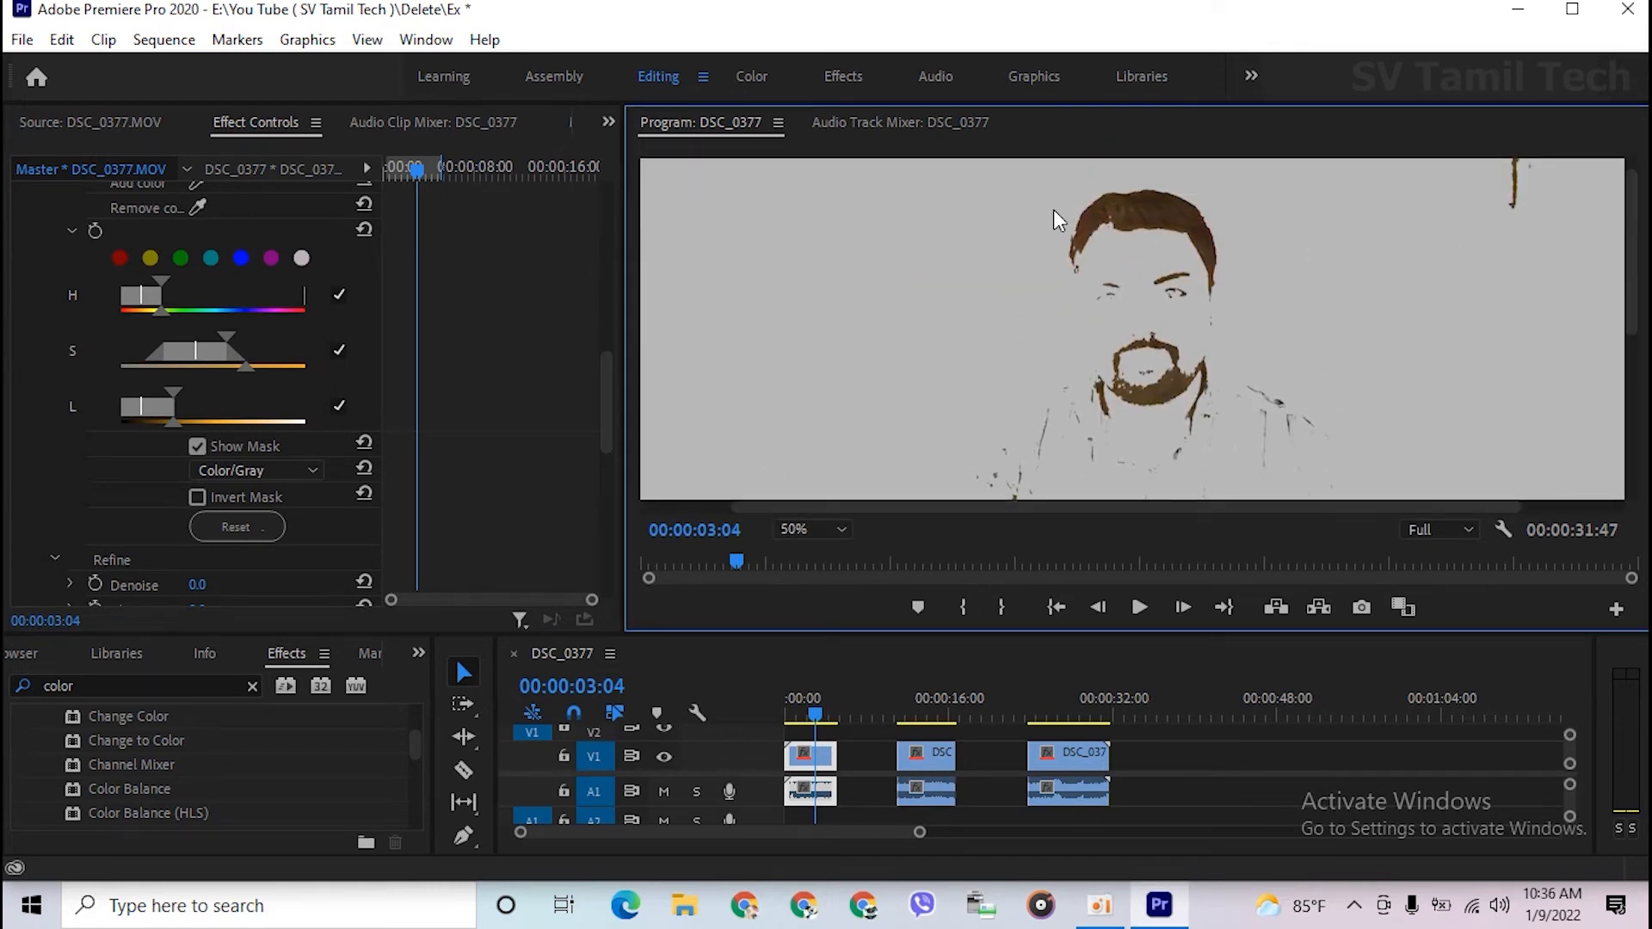
{"action": "left_click", "coordinate": [197, 447]}
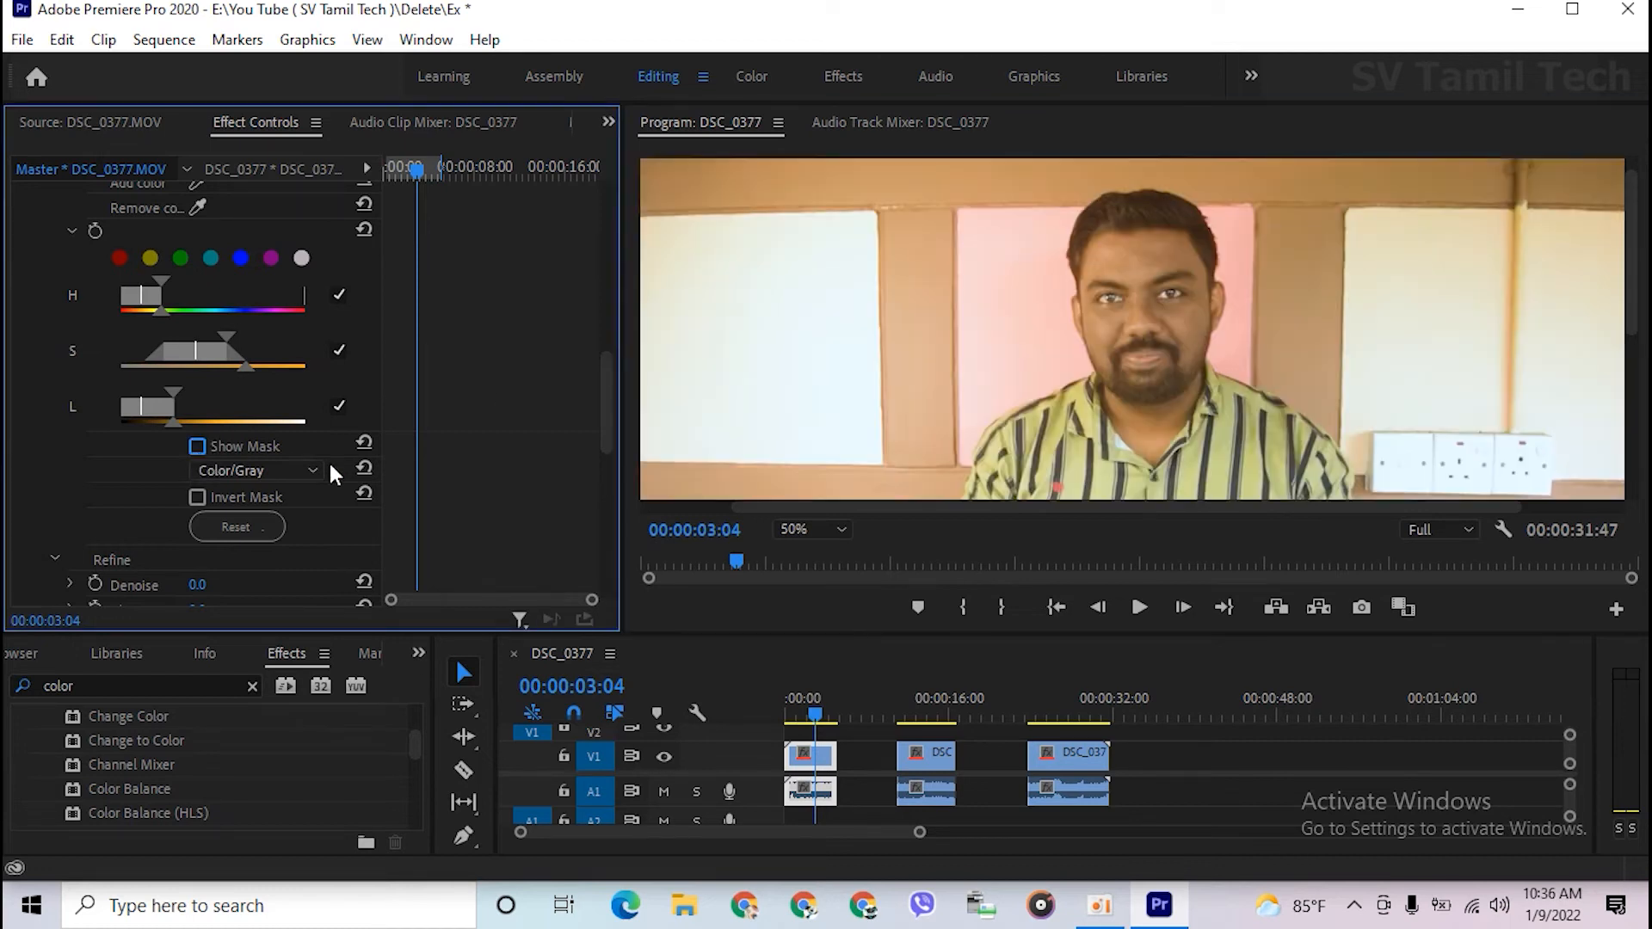
{"action": "left_click", "coordinate": [794, 528]}
{"action": "left_click", "coordinate": [811, 611]}
- Darken the keyed hair by lowering the brightness slider beside the HSL Secondary correction color wheel, and step back one frame
{"action": "scroll", "coordinate": [44, 448], "scroll_direction": "down", "scroll_amount": 5}
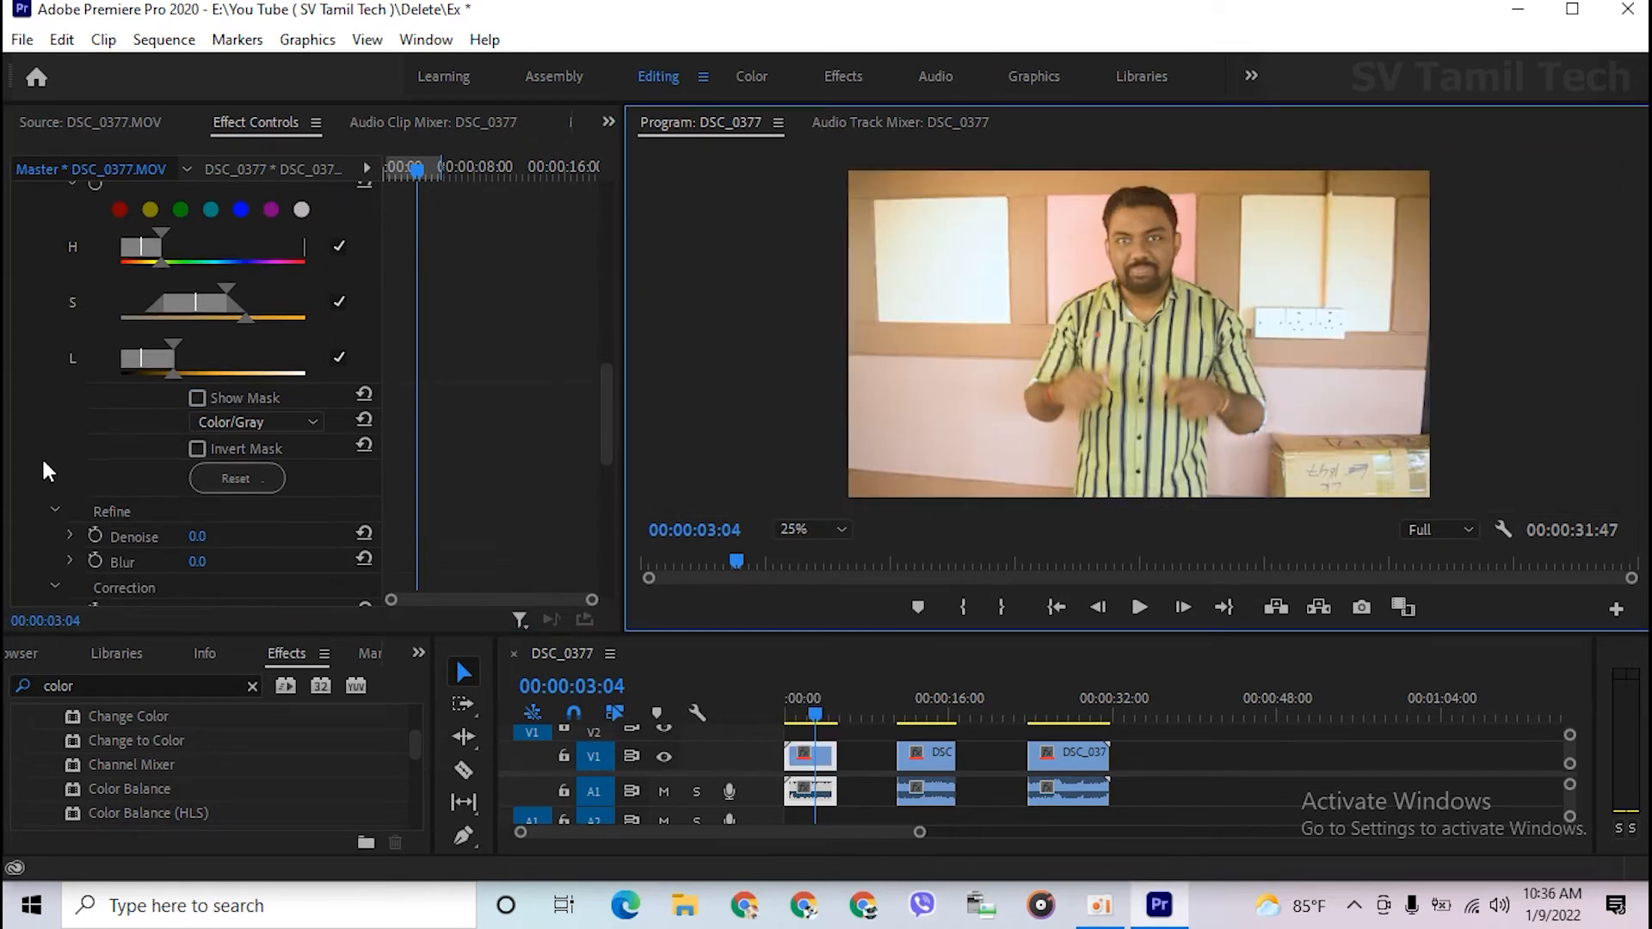
{"action": "scroll", "coordinate": [44, 429], "scroll_direction": "down", "scroll_amount": 5}
{"action": "scroll", "coordinate": [44, 429], "scroll_direction": "up", "scroll_amount": 2}
{"action": "scroll", "coordinate": [44, 429], "scroll_direction": "down", "scroll_amount": 2}
{"action": "scroll", "coordinate": [56, 401], "scroll_direction": "up", "scroll_amount": 2}
{"action": "scroll", "coordinate": [55, 401], "scroll_direction": "down", "scroll_amount": 4}
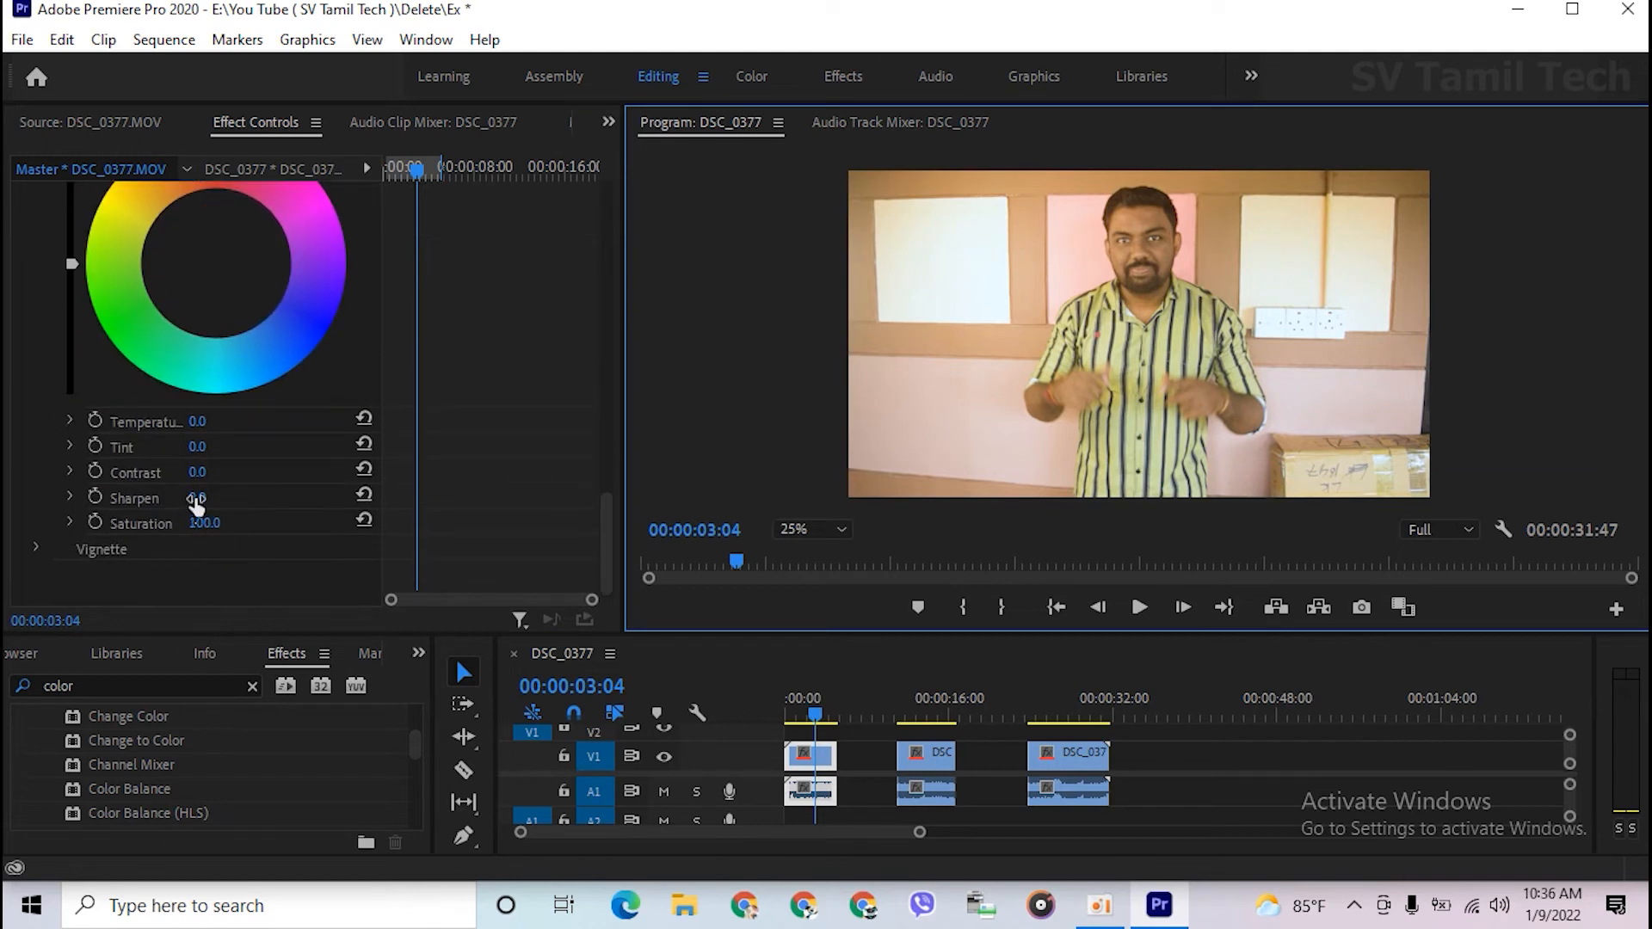
{"action": "scroll", "coordinate": [177, 507], "scroll_direction": "up", "scroll_amount": 2}
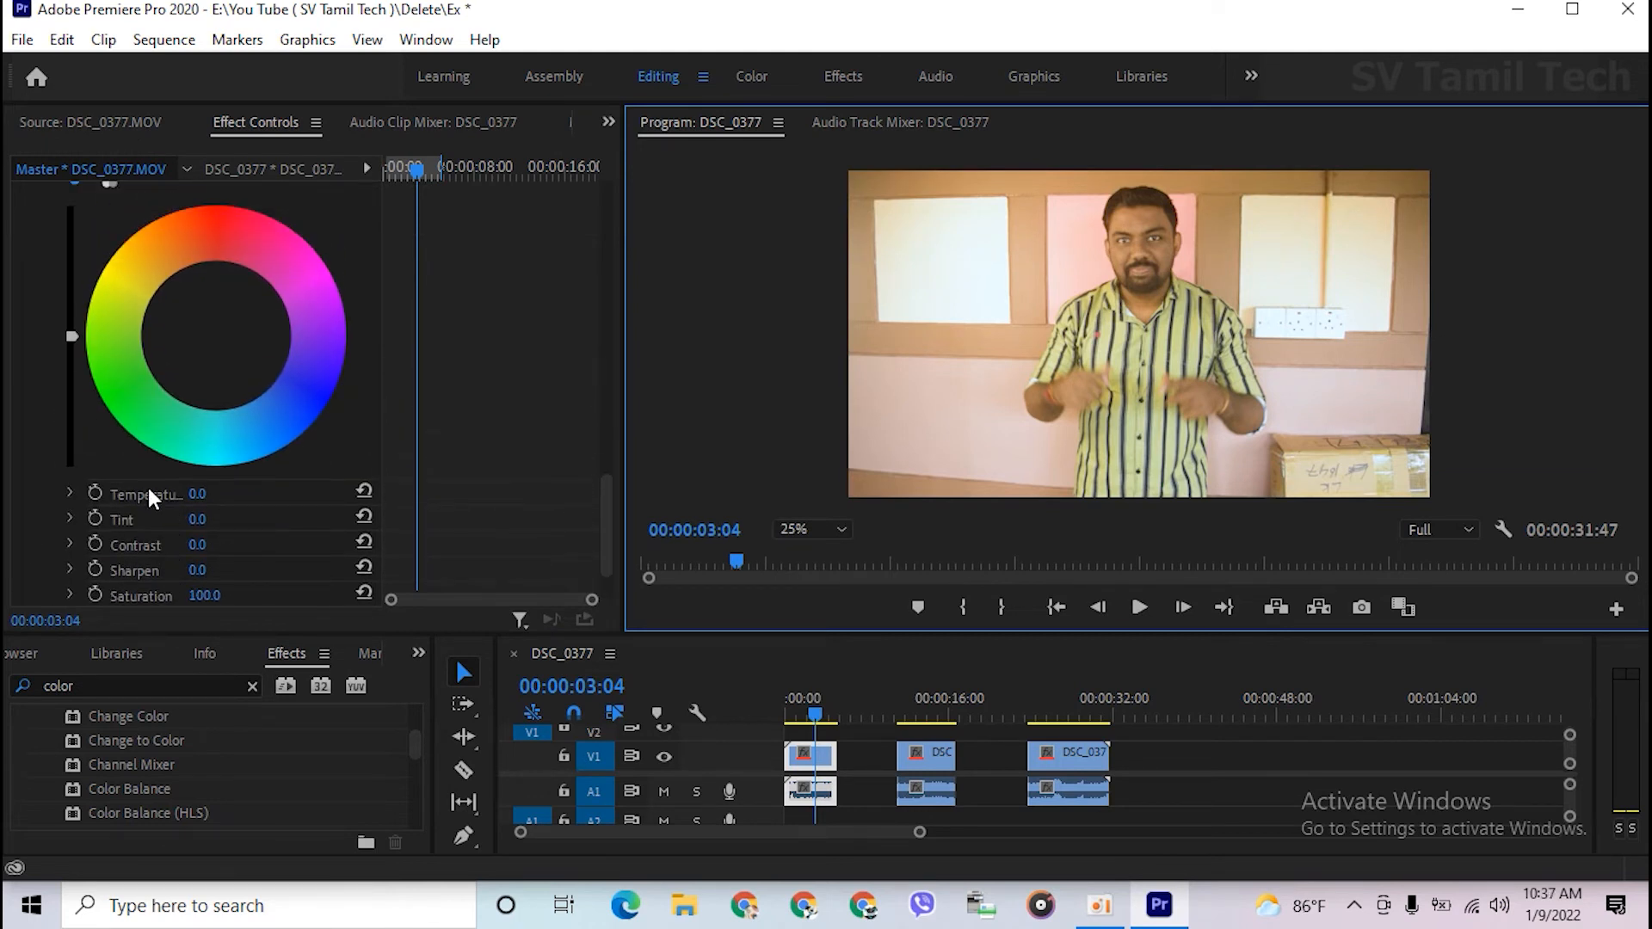
{"action": "left_click_drag", "start_coordinate": [74, 337], "coordinate": [74, 394]}
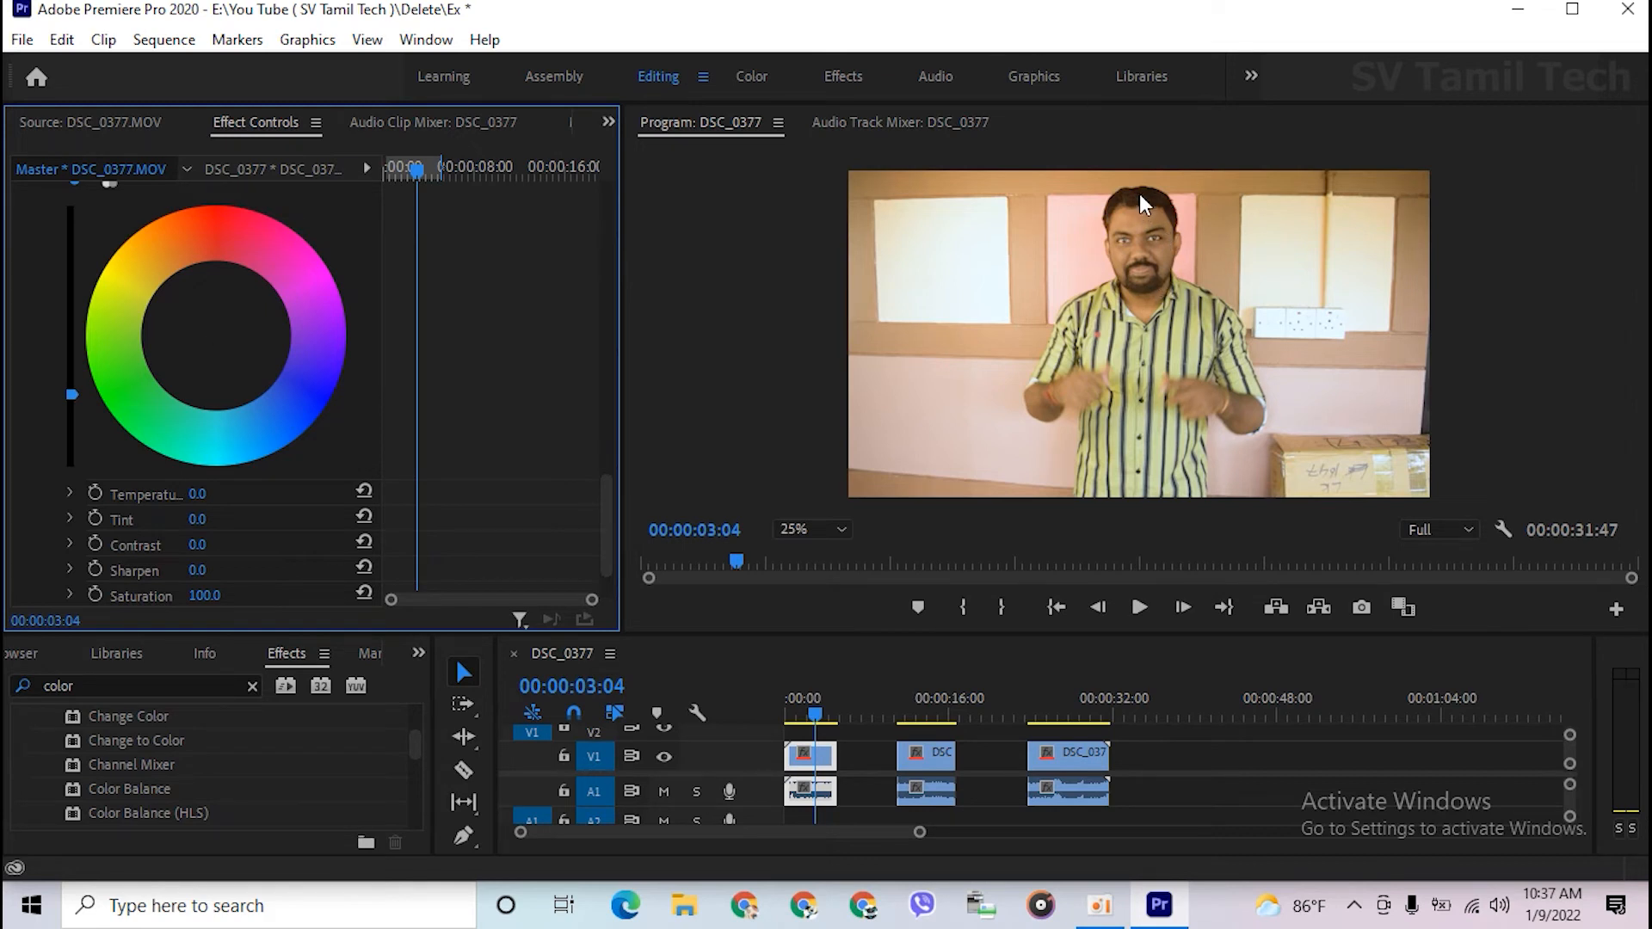
{"action": "key", "text": "Left"}
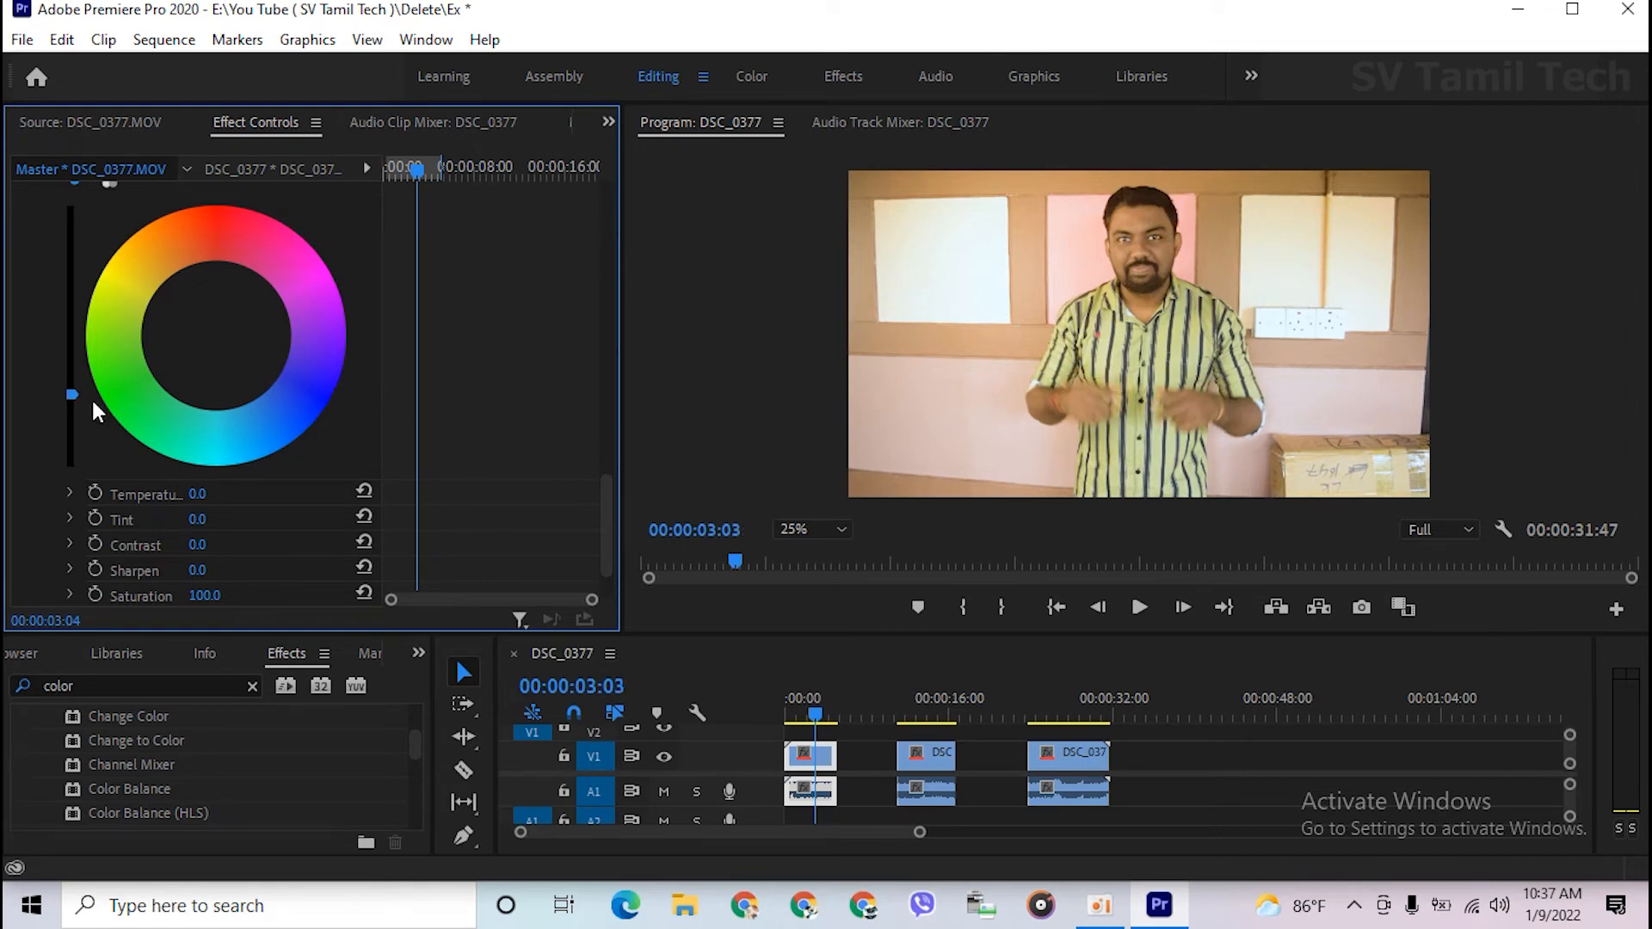
- Turn HSL Secondary off and back on to compare the hair correction in the whole frame
{"action": "scroll", "coordinate": [91, 400], "scroll_direction": "up", "scroll_amount": 5}
{"action": "scroll", "coordinate": [91, 397], "scroll_direction": "up", "scroll_amount": 5}
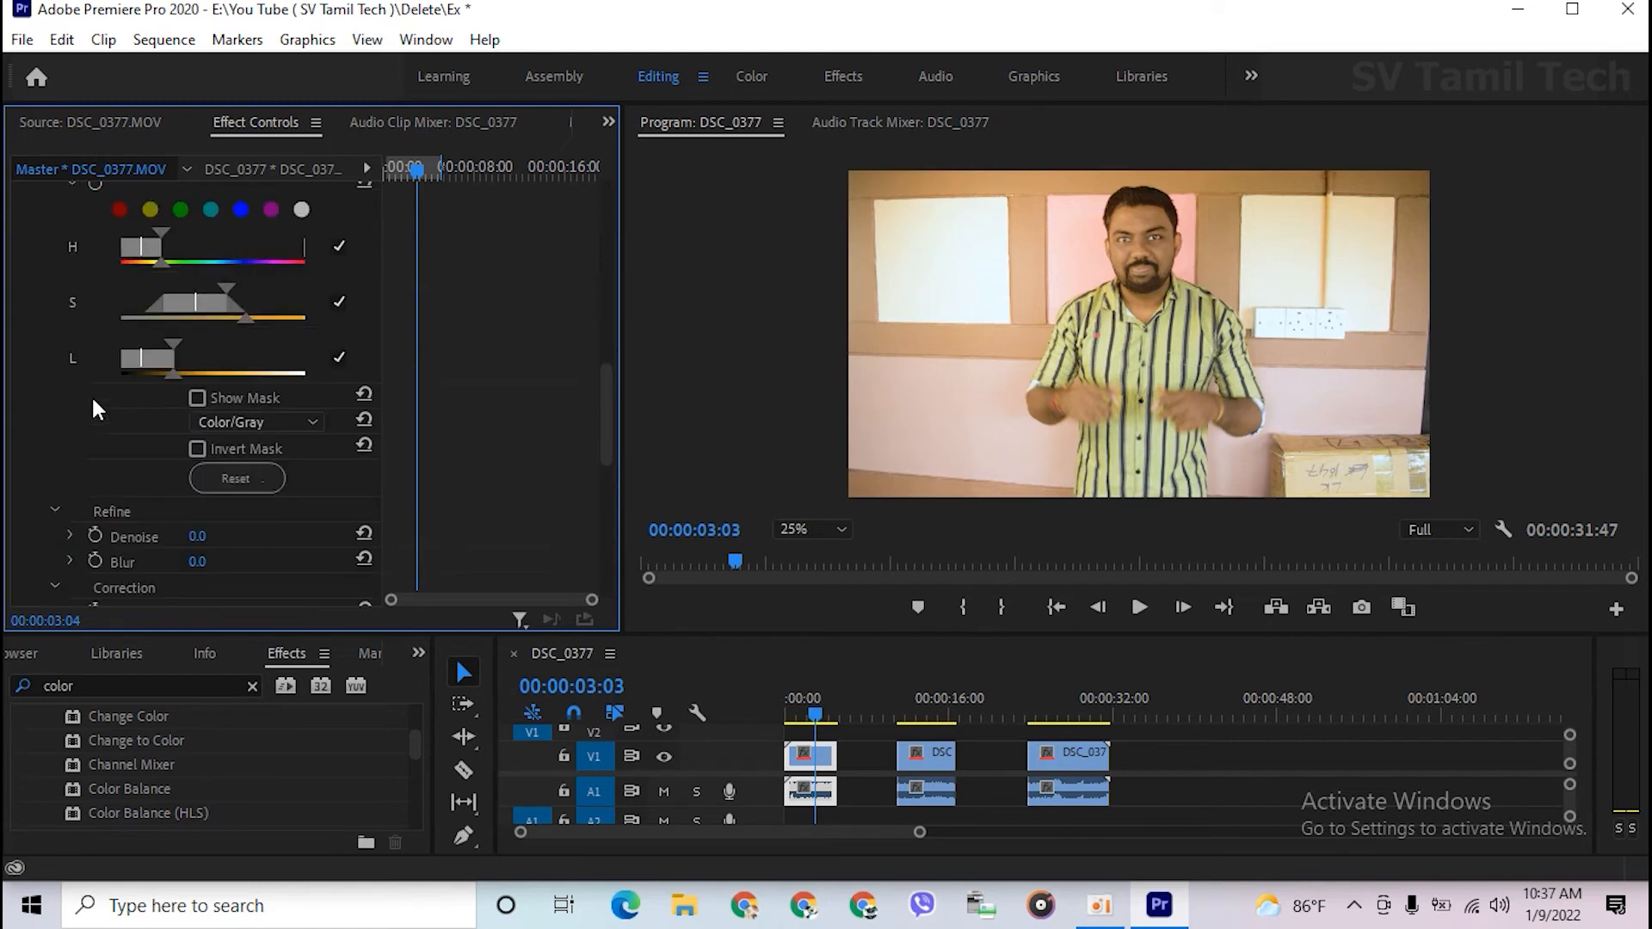
{"action": "scroll", "coordinate": [95, 297], "scroll_direction": "up", "scroll_amount": 2}
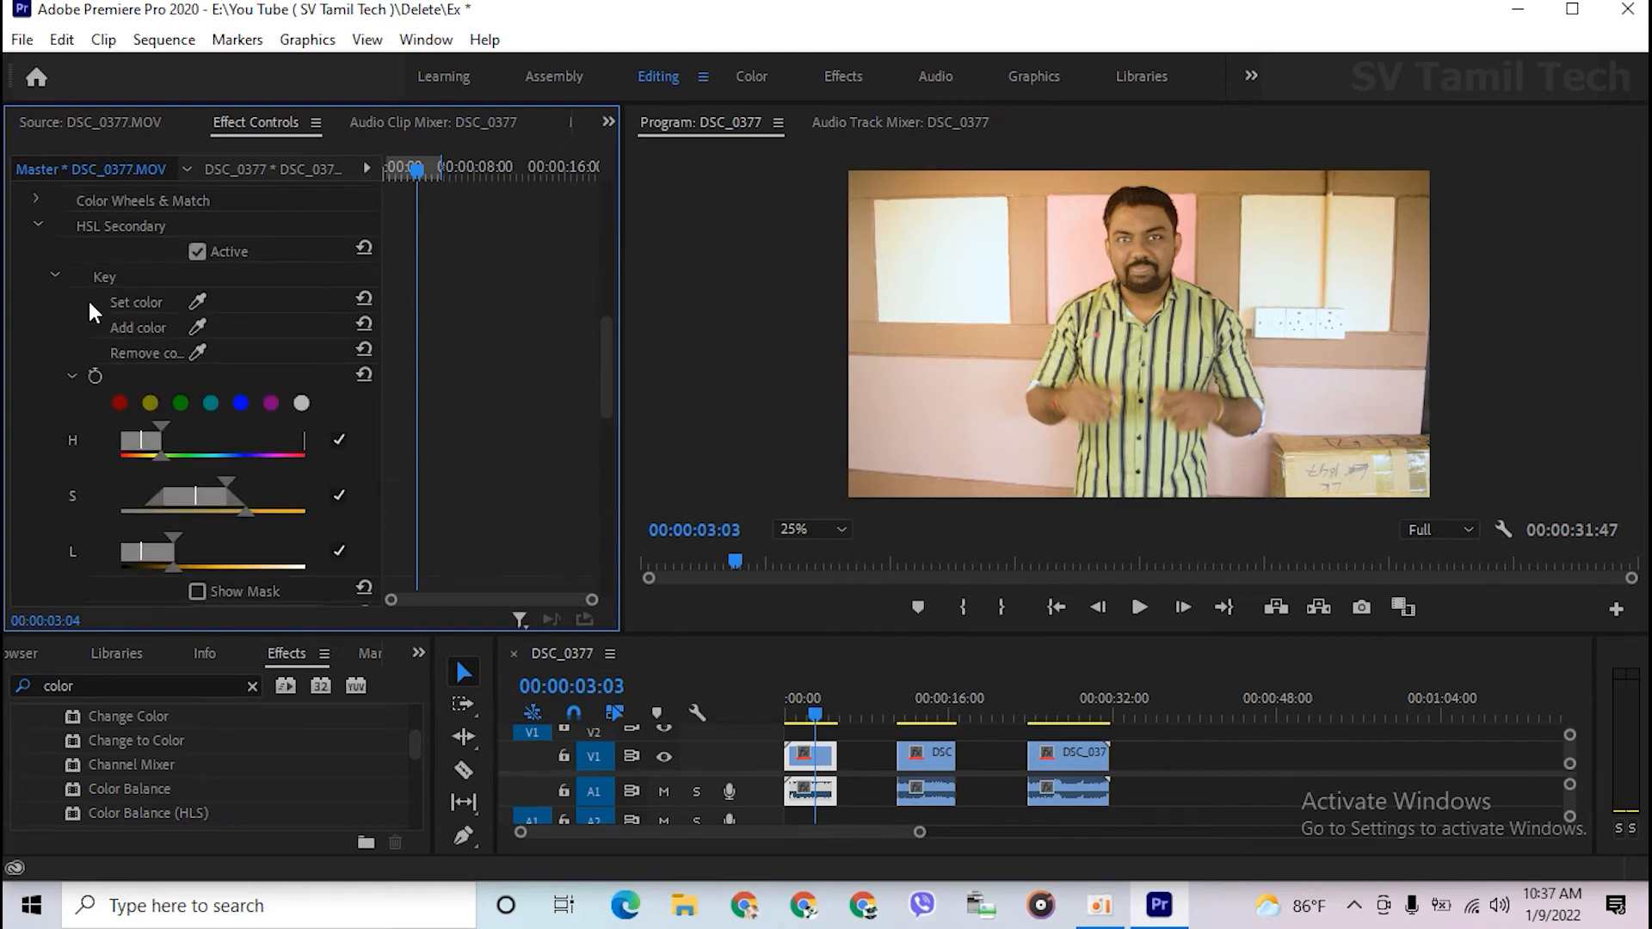
{"action": "left_click", "coordinate": [191, 252]}
{"action": "left_click", "coordinate": [191, 251]}
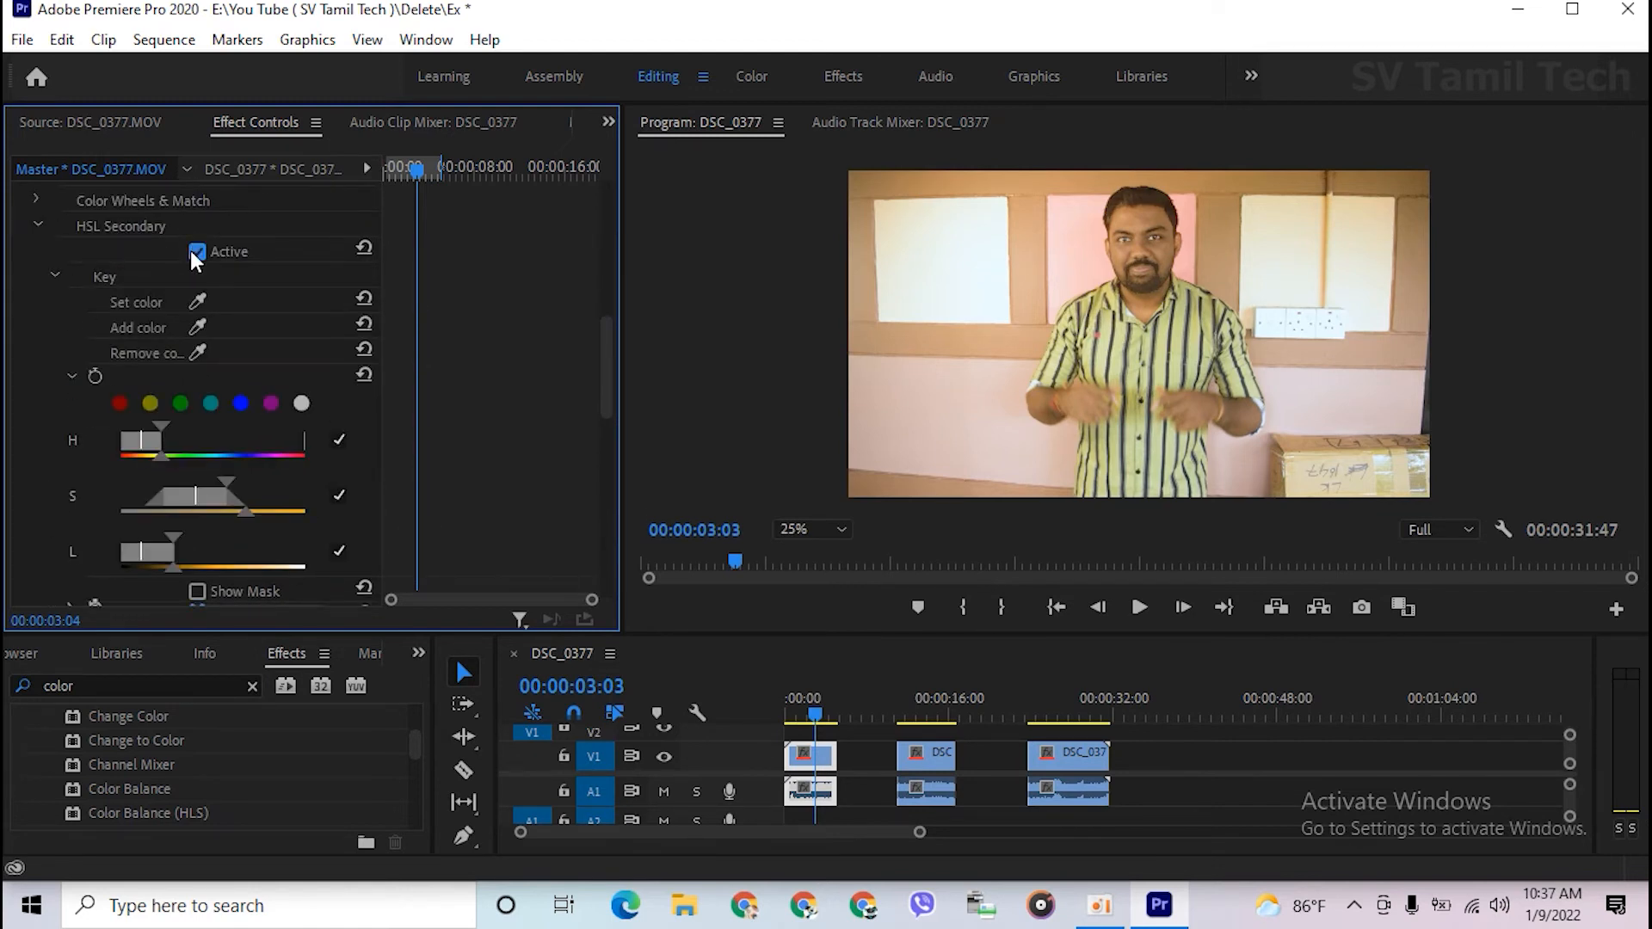
- Set the program preview to 50% around the man's head and compare the hair with HSL Secondary repeatedly off and on, leaving it active
{"action": "left_click", "coordinate": [818, 531]}
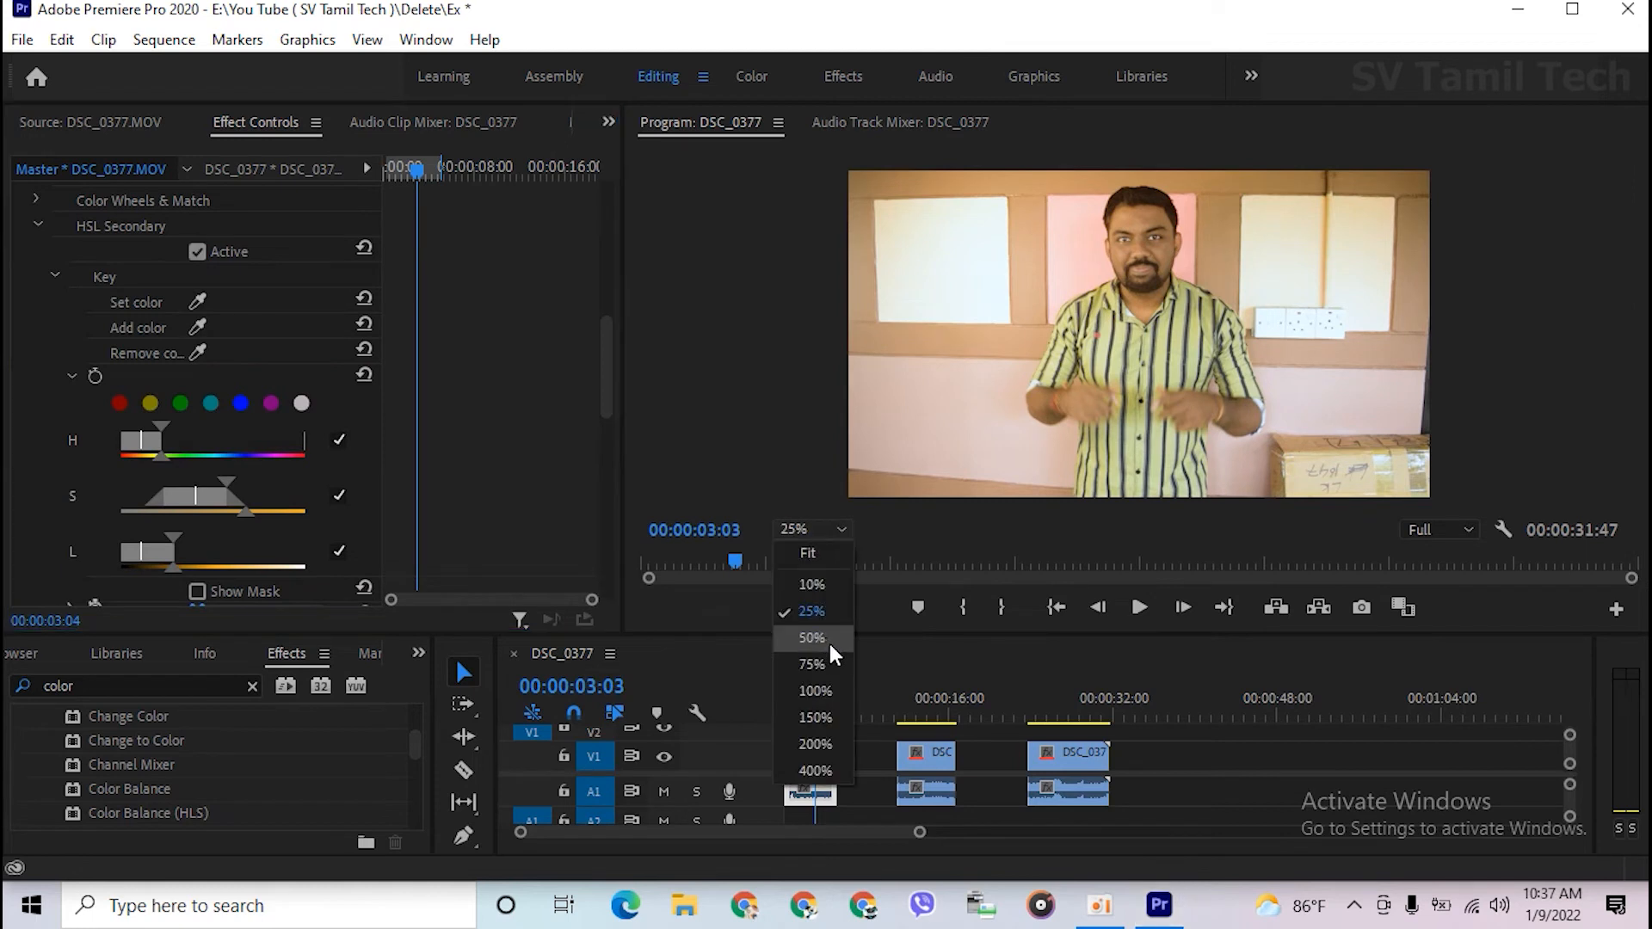
{"action": "left_click", "coordinate": [813, 638]}
{"action": "left_click_drag", "start_coordinate": [1634, 368], "coordinate": [1637, 280]}
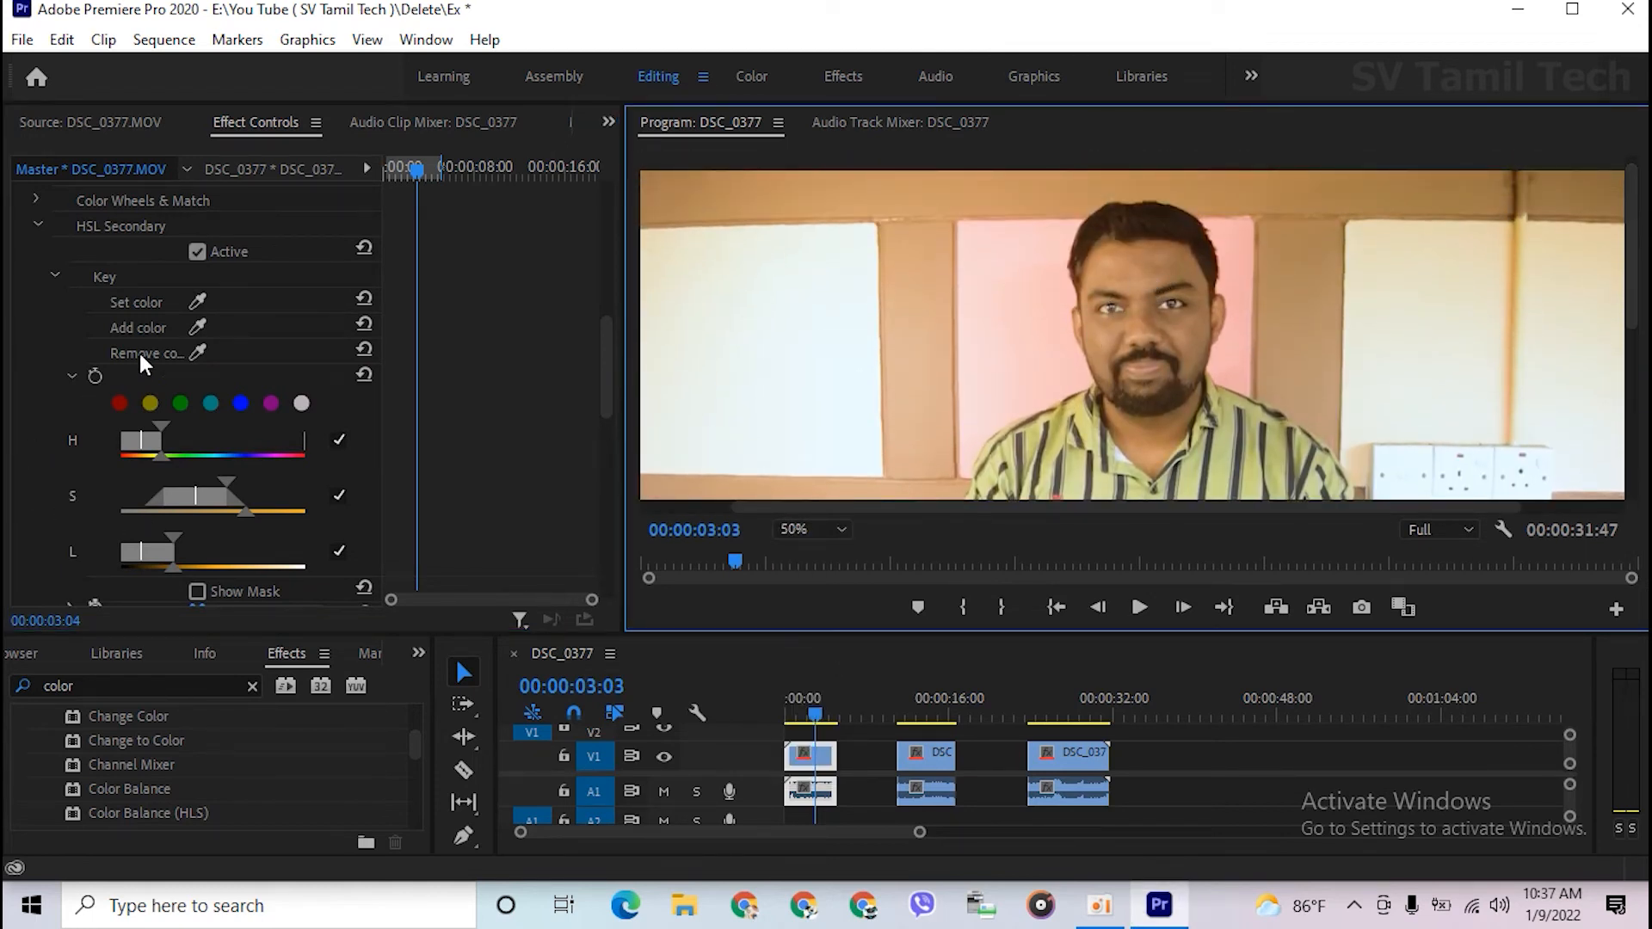
{"action": "left_click", "coordinate": [199, 251]}
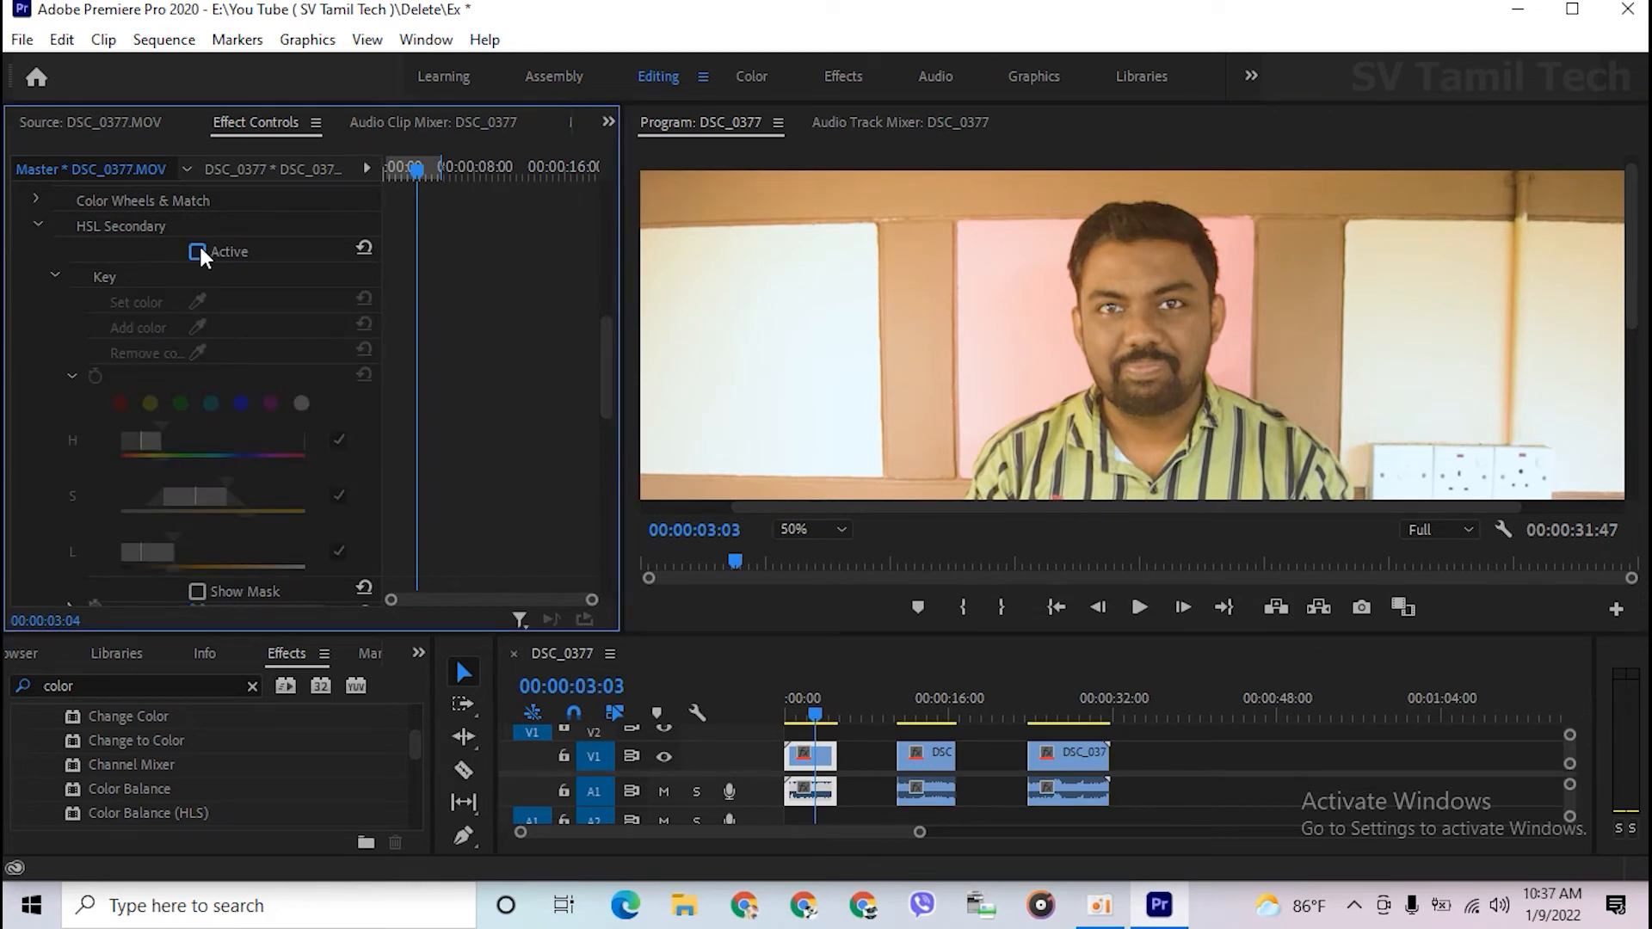
{"action": "left_click", "coordinate": [199, 251]}
{"action": "left_click", "coordinate": [199, 251]}
{"action": "left_click", "coordinate": [199, 250]}
{"action": "left_click", "coordinate": [199, 250]}
{"action": "left_click", "coordinate": [198, 250]}
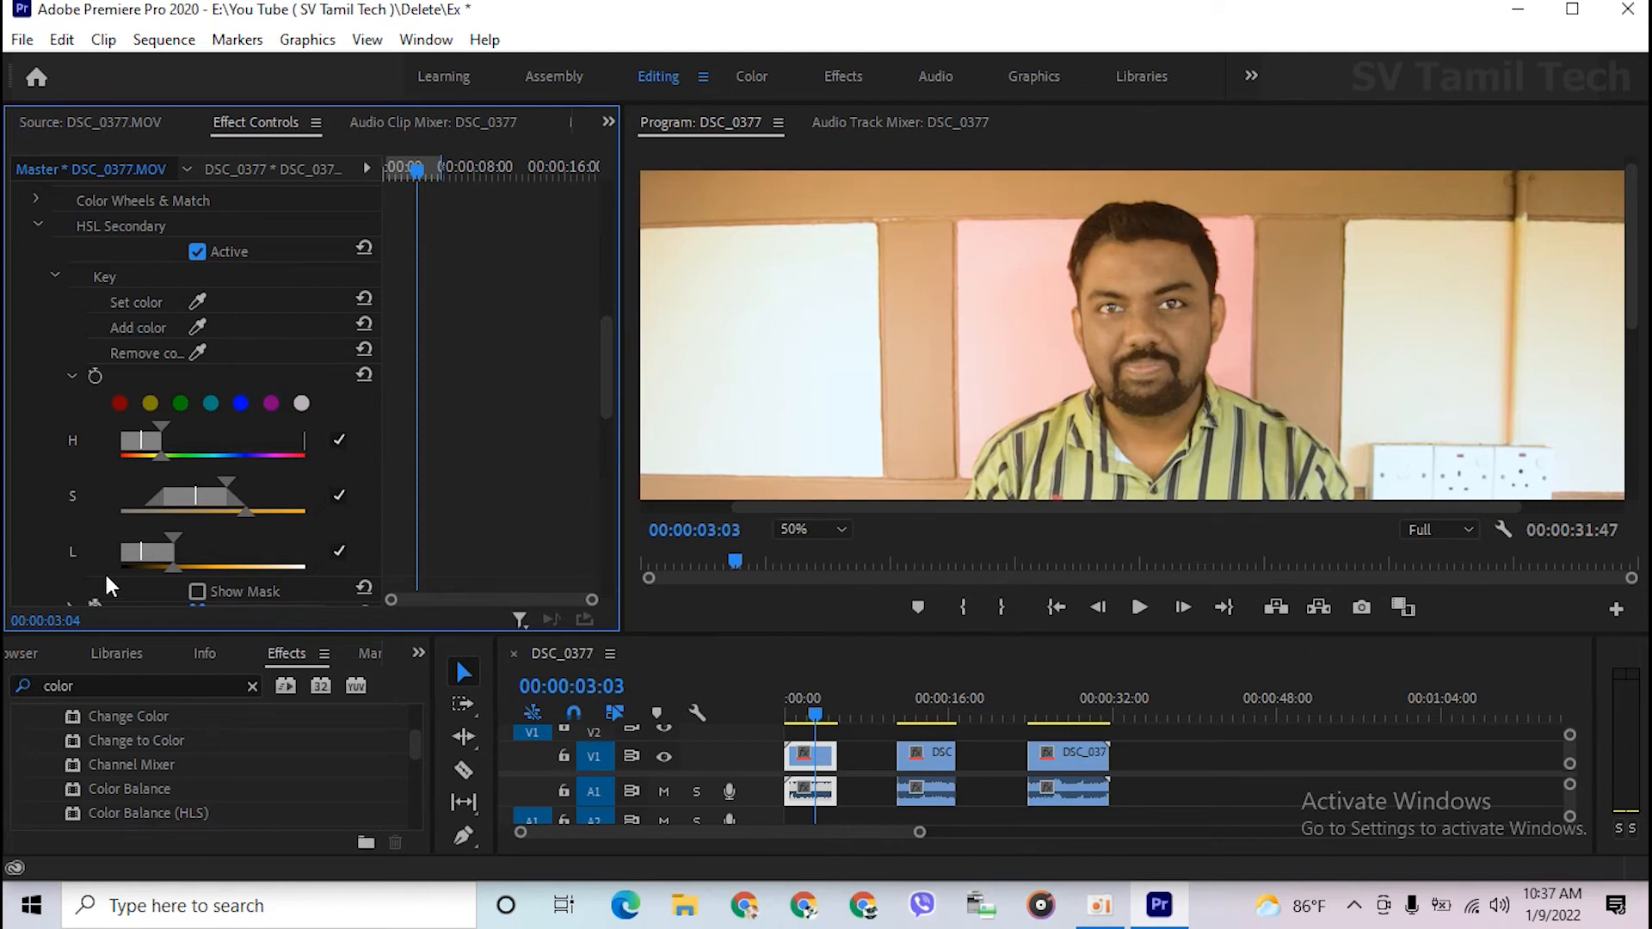
- Set the HSL Secondary correction's Sharpen value to 13.0
{"action": "left_click_drag", "start_coordinate": [608, 365], "coordinate": [619, 539]}
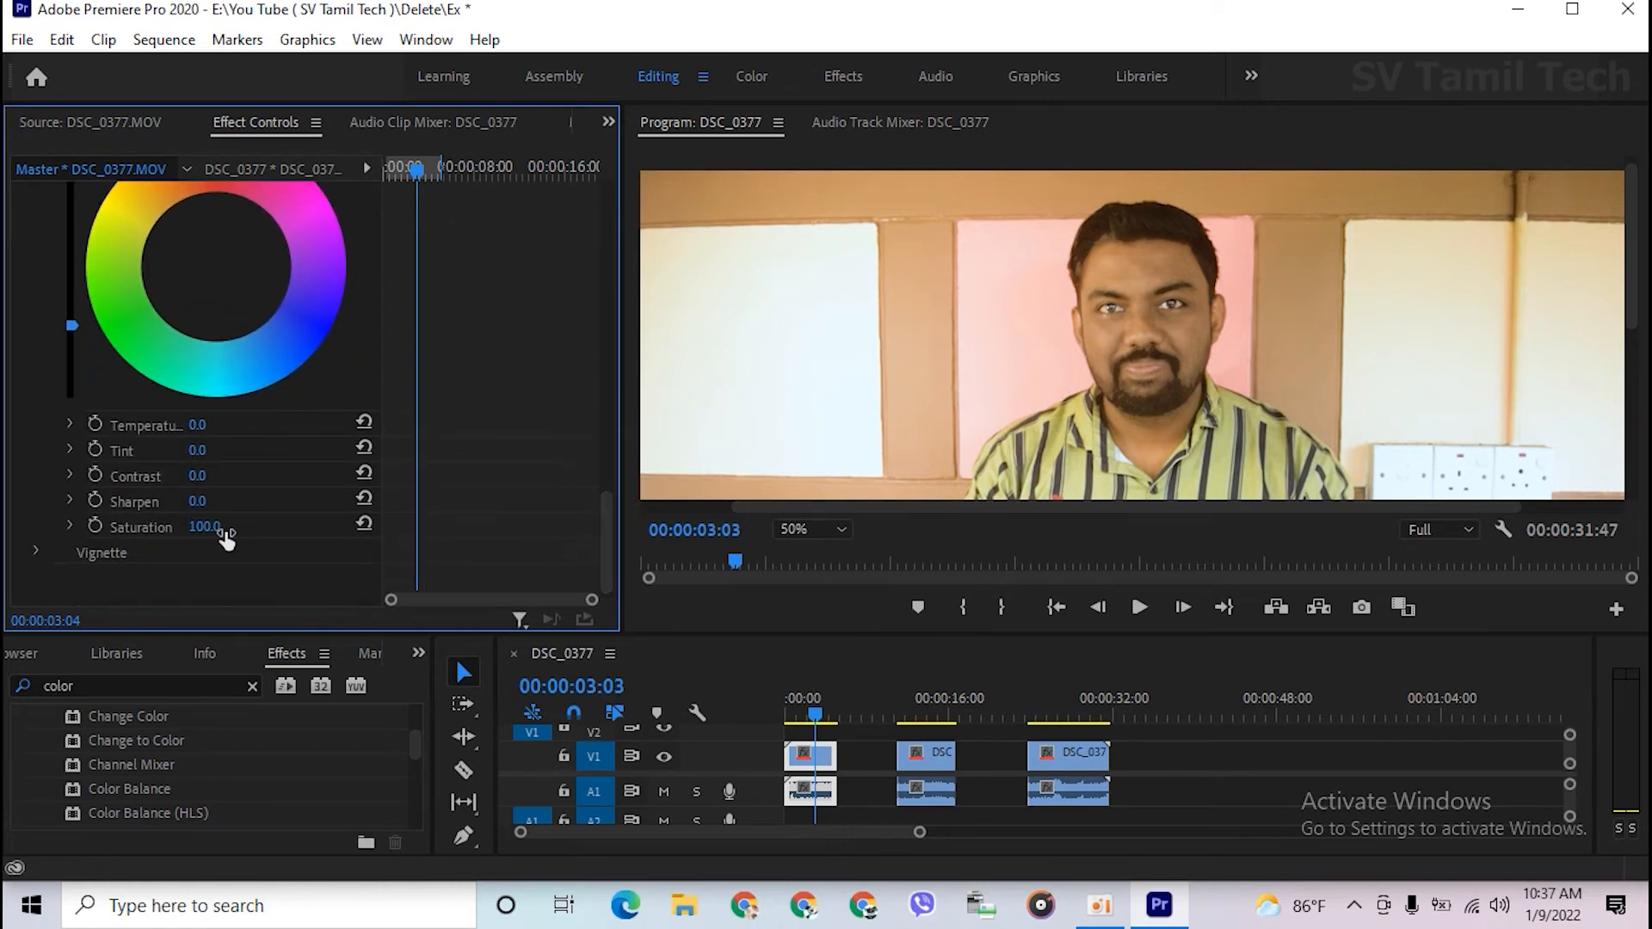
{"action": "left_click", "coordinate": [288, 503]}
{"action": "left_click_drag", "start_coordinate": [223, 501], "coordinate": [296, 502]}
{"action": "left_click_drag", "start_coordinate": [205, 506], "coordinate": [144, 505]}
{"action": "scroll", "coordinate": [198, 465], "scroll_direction": "down", "scroll_amount": 1}
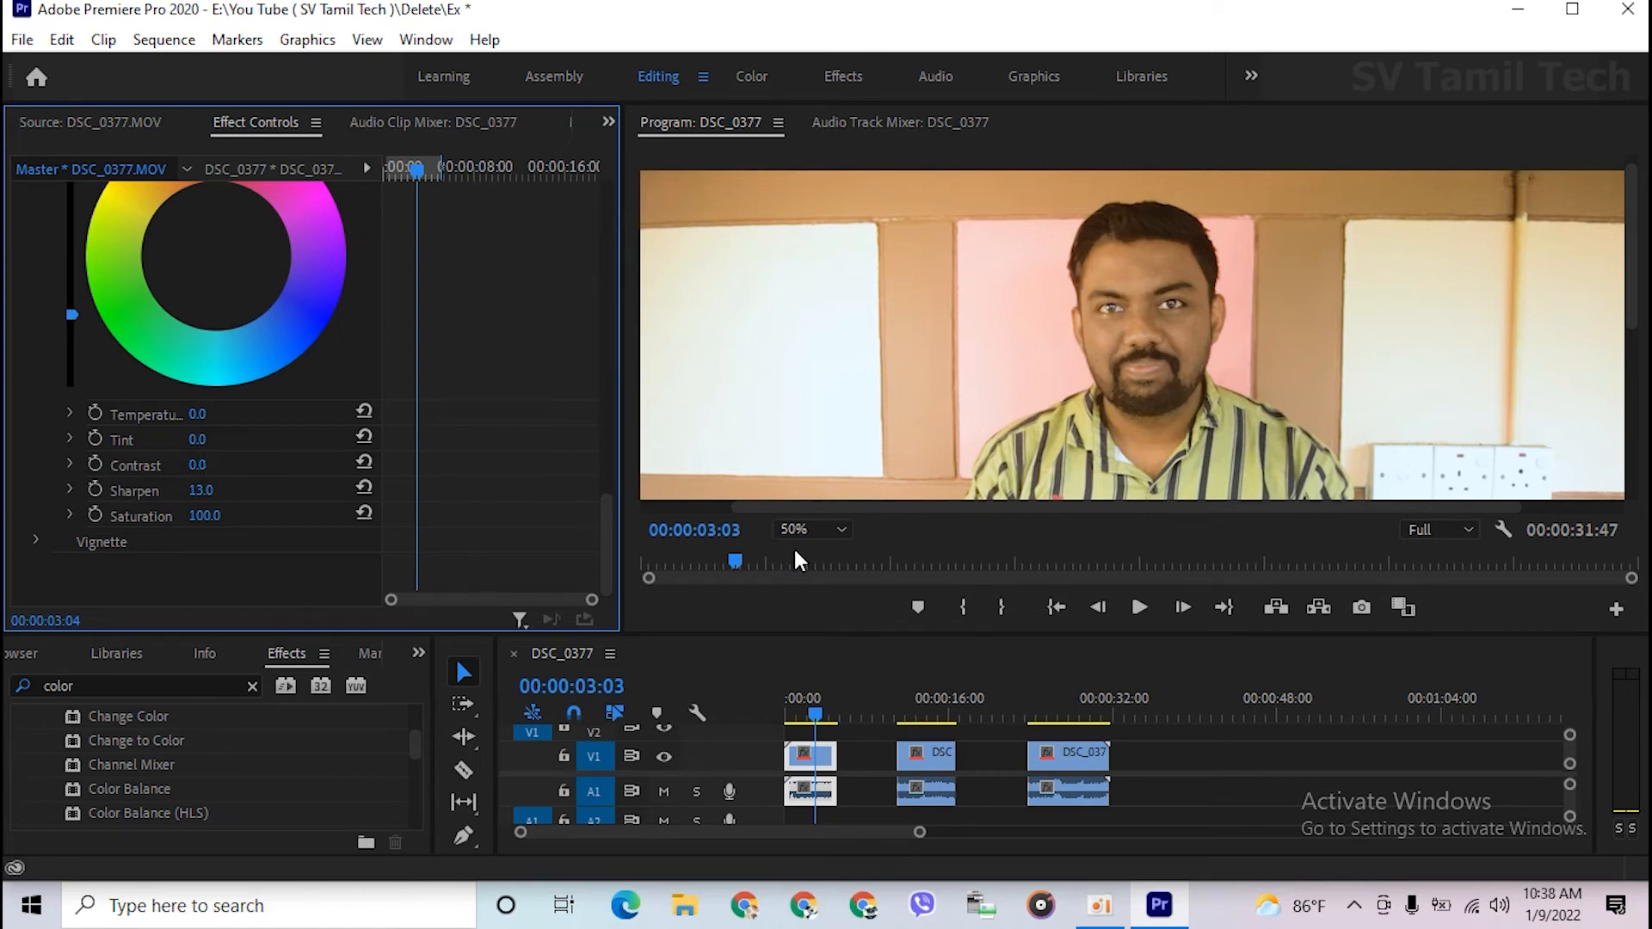
- Set the program preview to Fit and compare the image with Basic Correction off and on, leaving it active
{"action": "left_click", "coordinate": [818, 528]}
{"action": "left_click", "coordinate": [821, 551]}
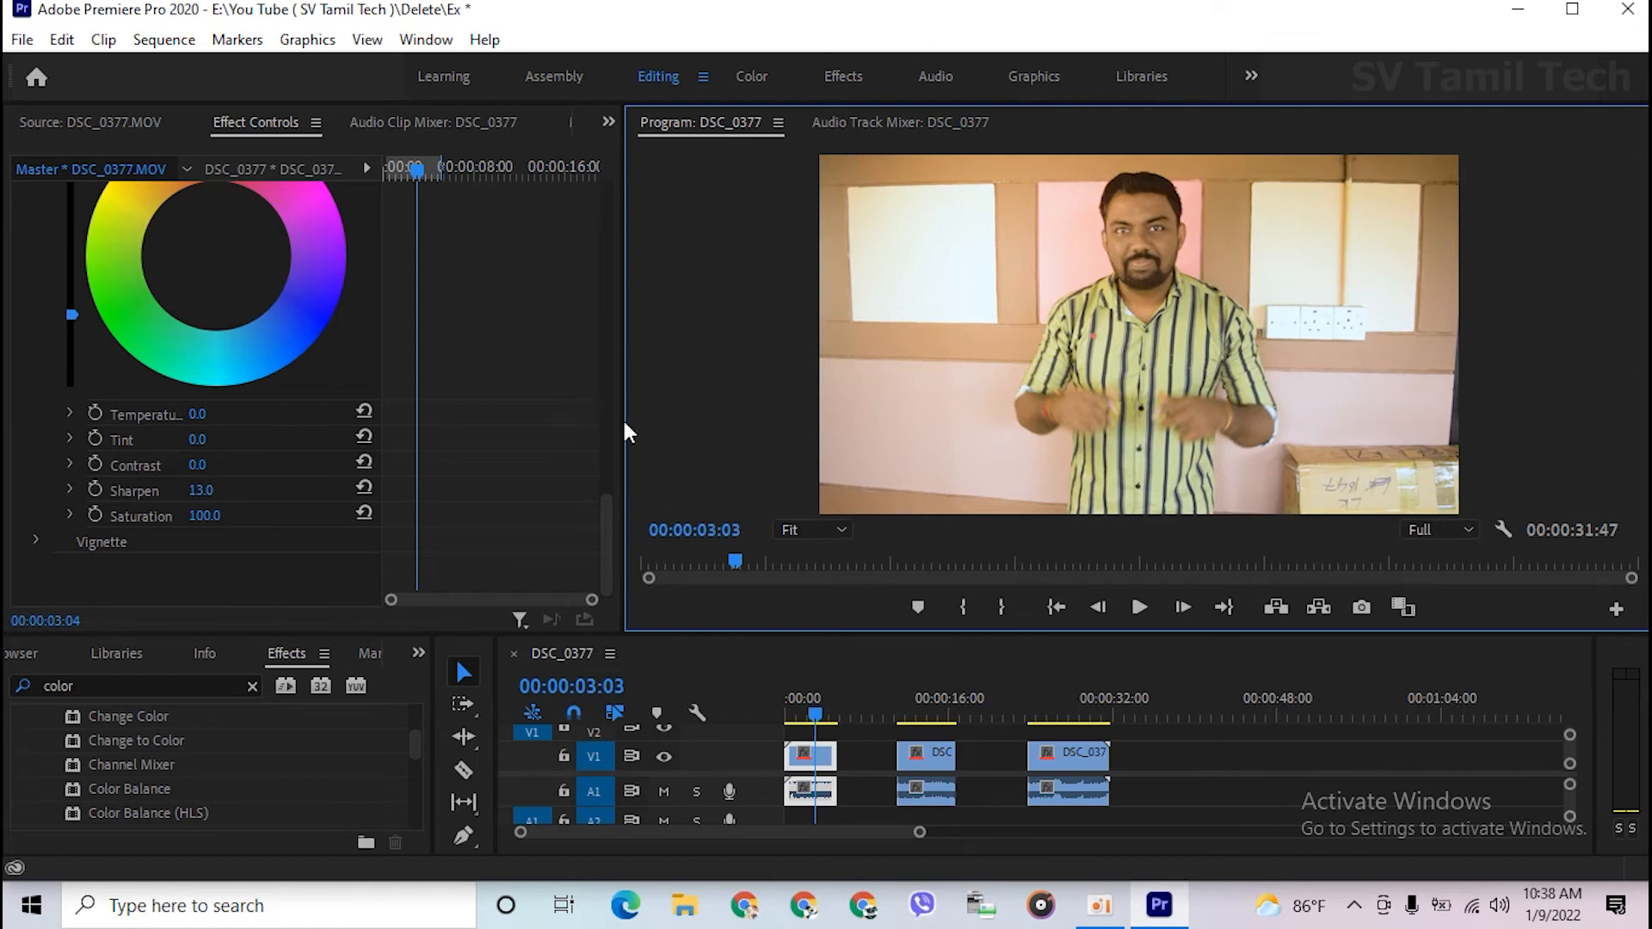
{"action": "scroll", "coordinate": [258, 458], "scroll_direction": "down", "scroll_amount": 5}
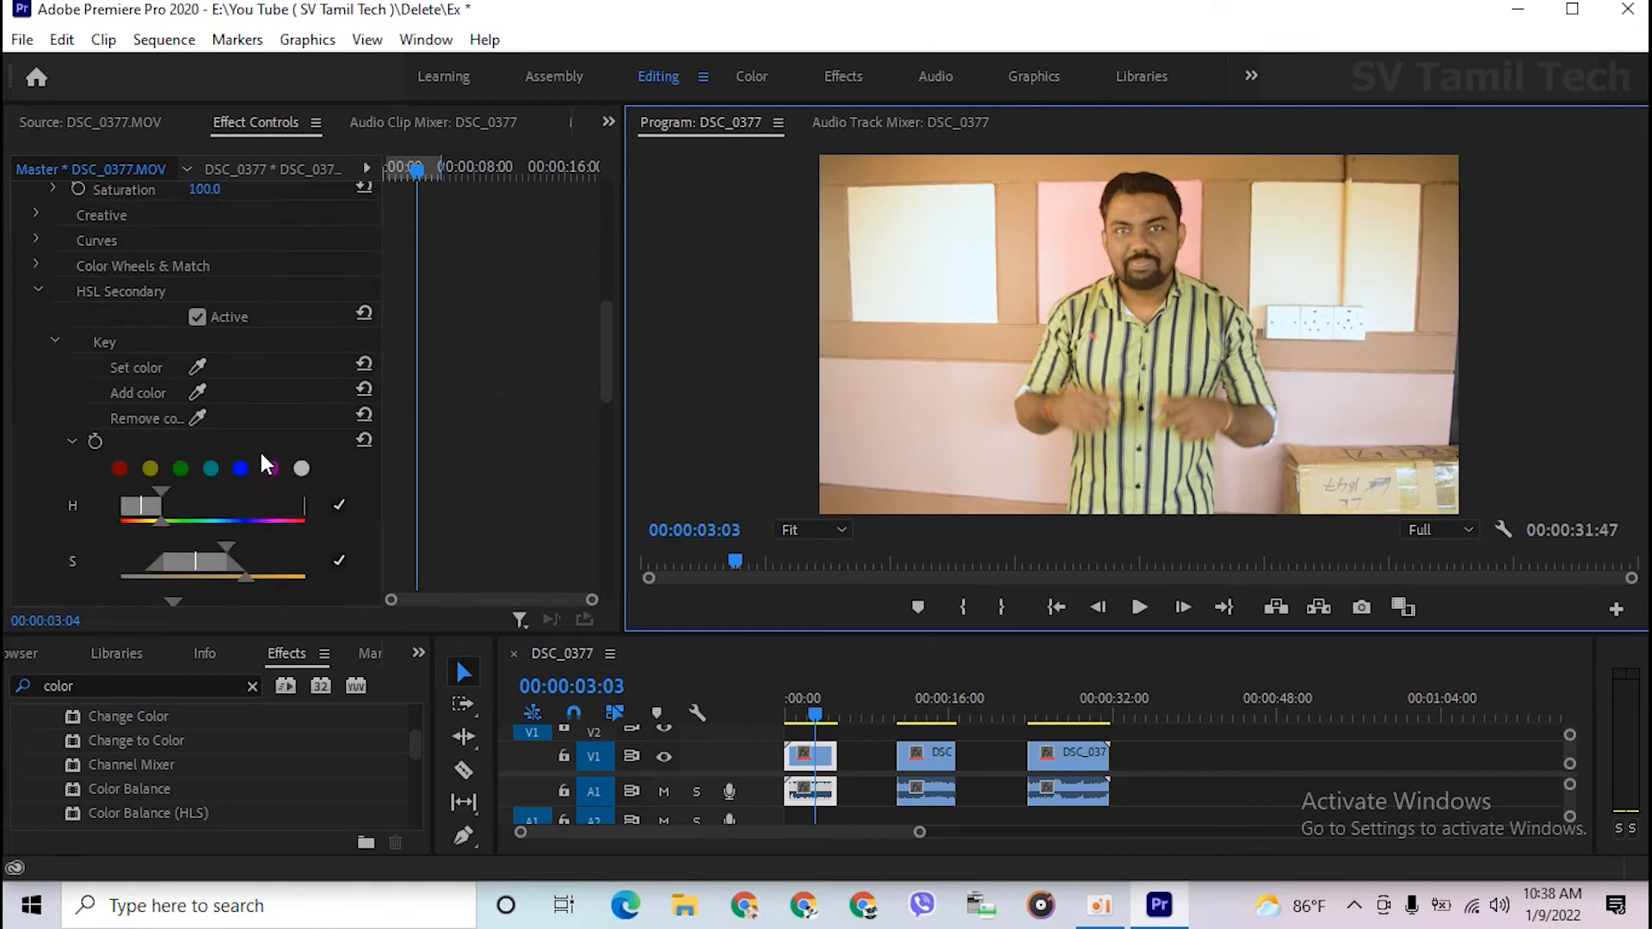
{"action": "scroll", "coordinate": [262, 456], "scroll_direction": "up", "scroll_amount": 10}
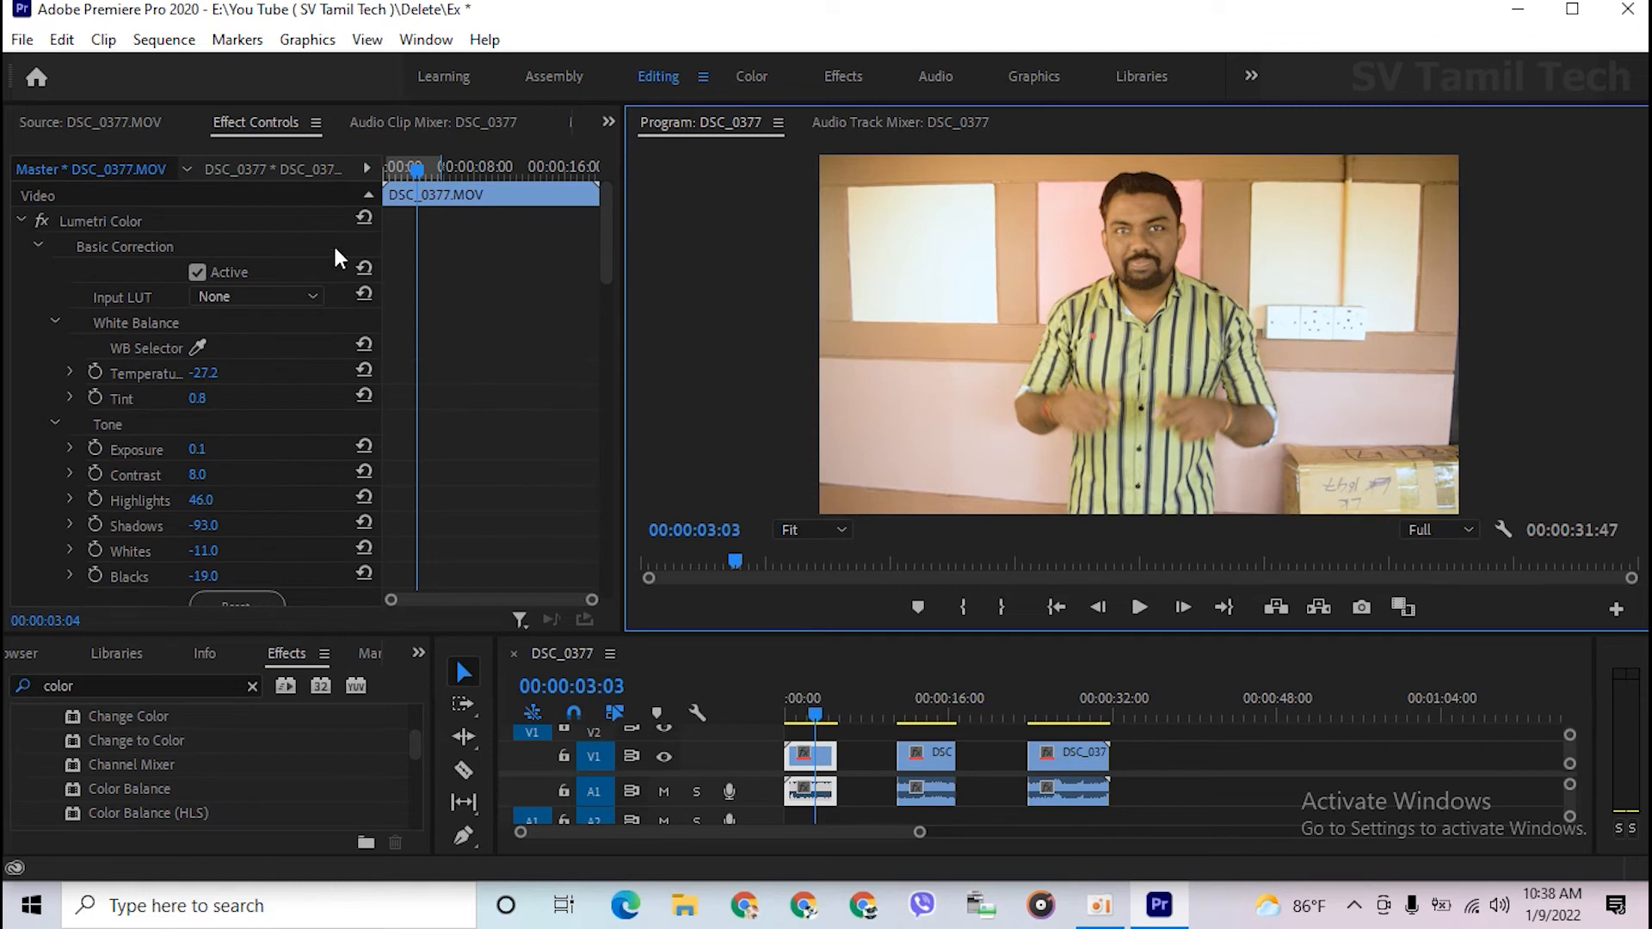
{"action": "left_click", "coordinate": [197, 272]}
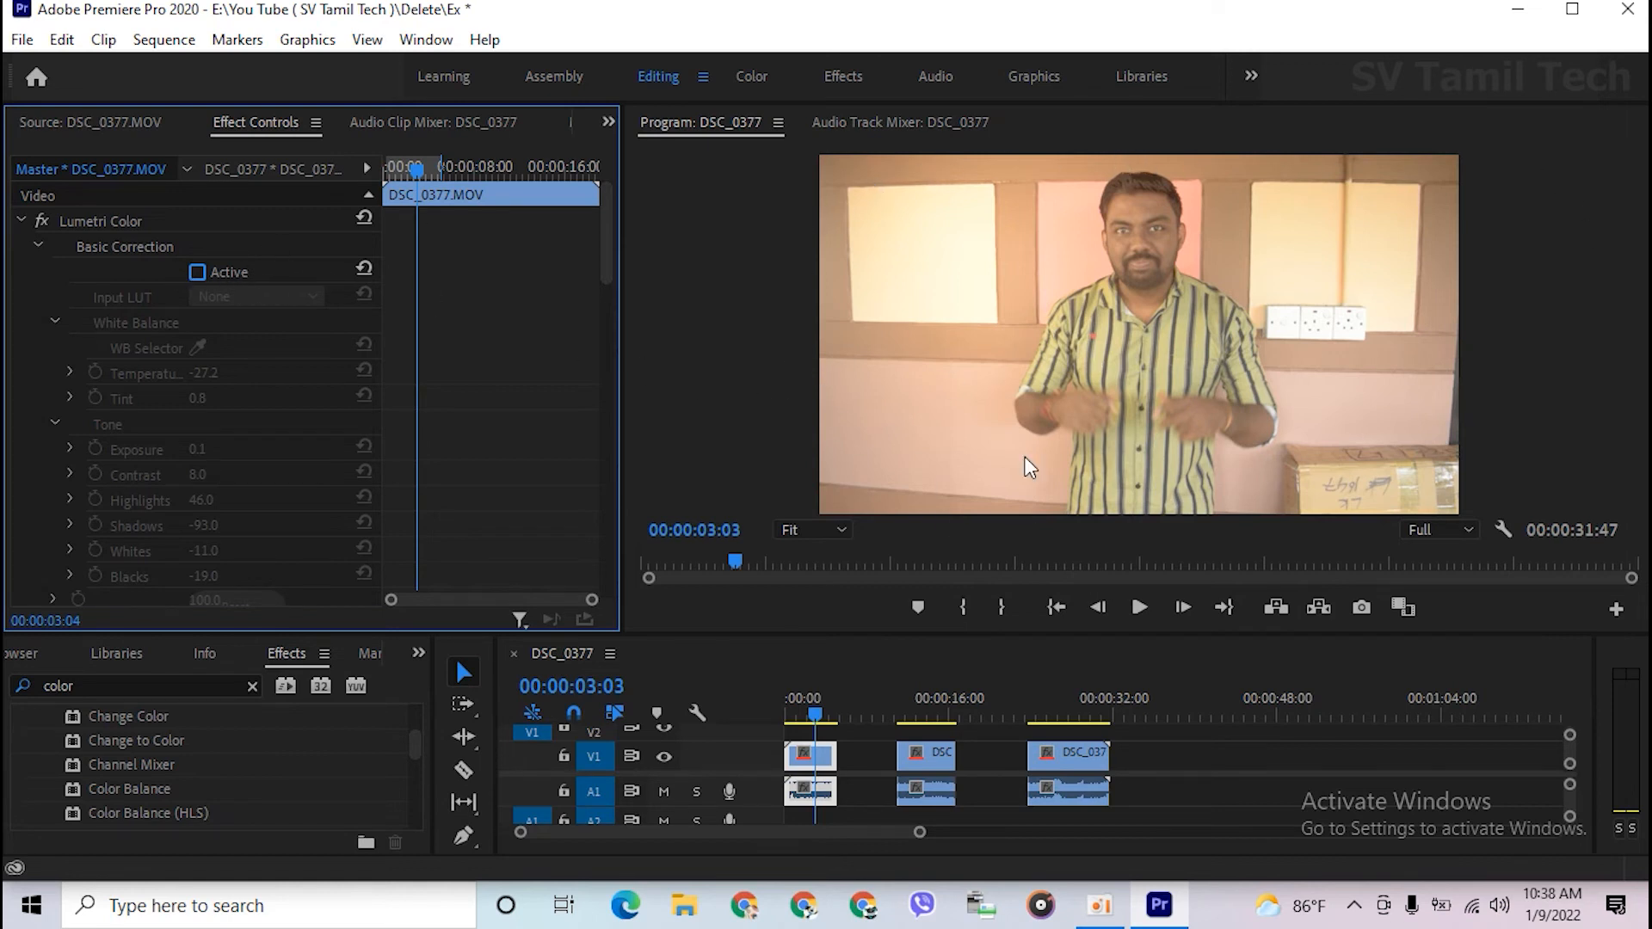
{"action": "left_click", "coordinate": [197, 273]}
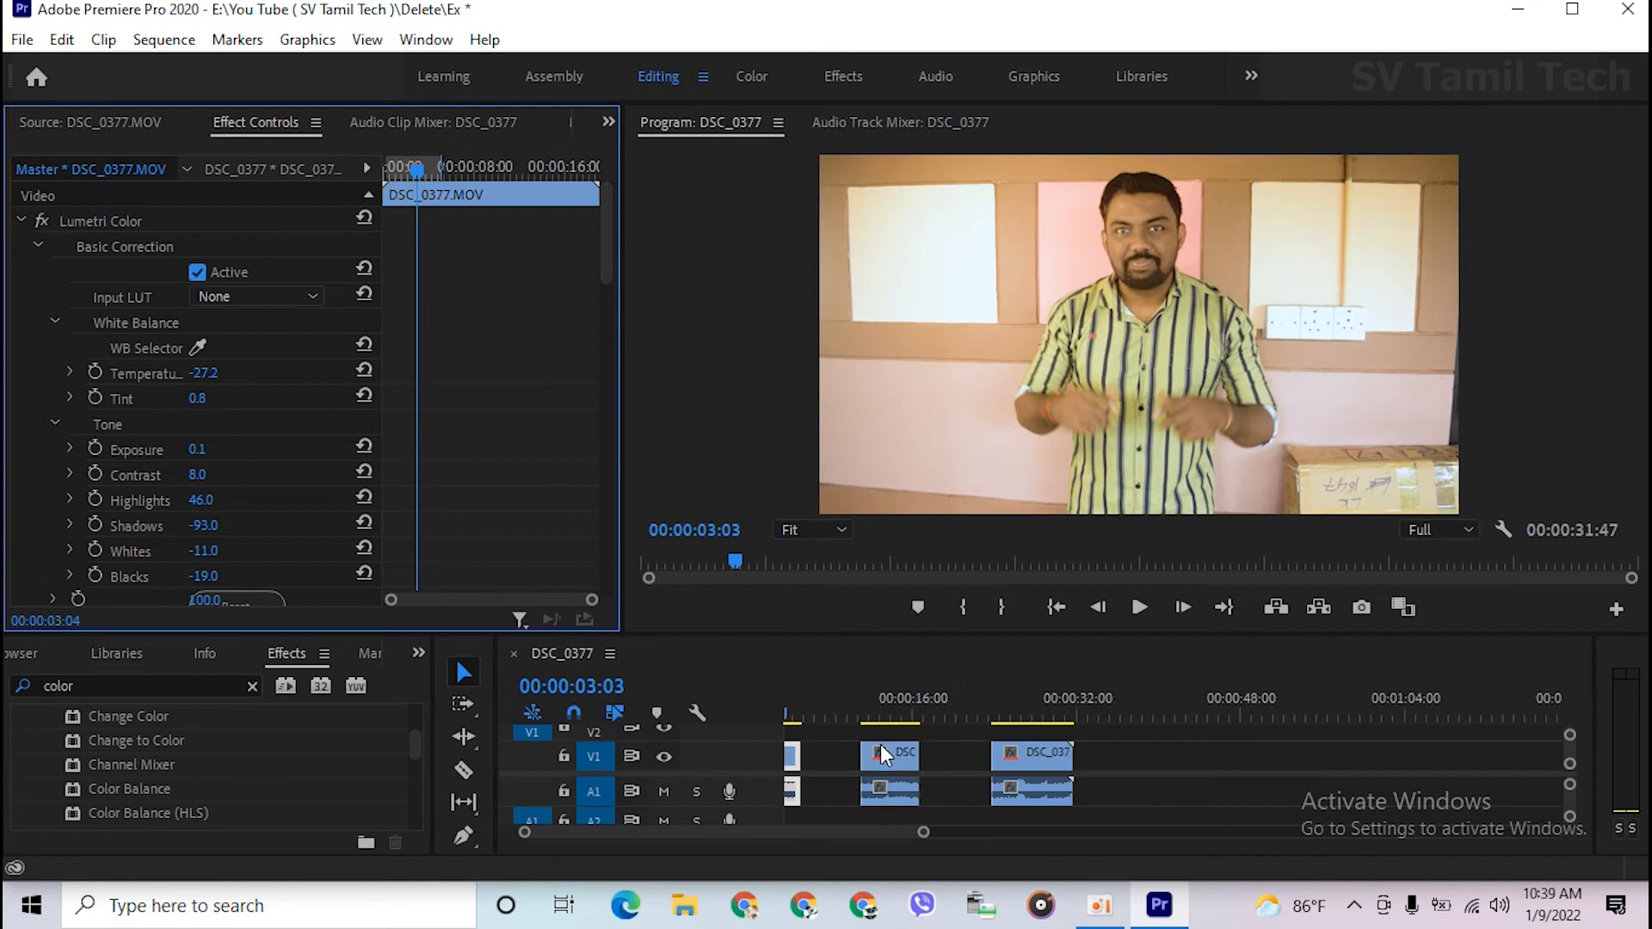
- Move the playhead to the second cut piece at 00:00:11:20 and examine its picture and clip-level effects
{"action": "scroll", "coordinate": [238, 383], "scroll_direction": "down", "scroll_amount": 2}
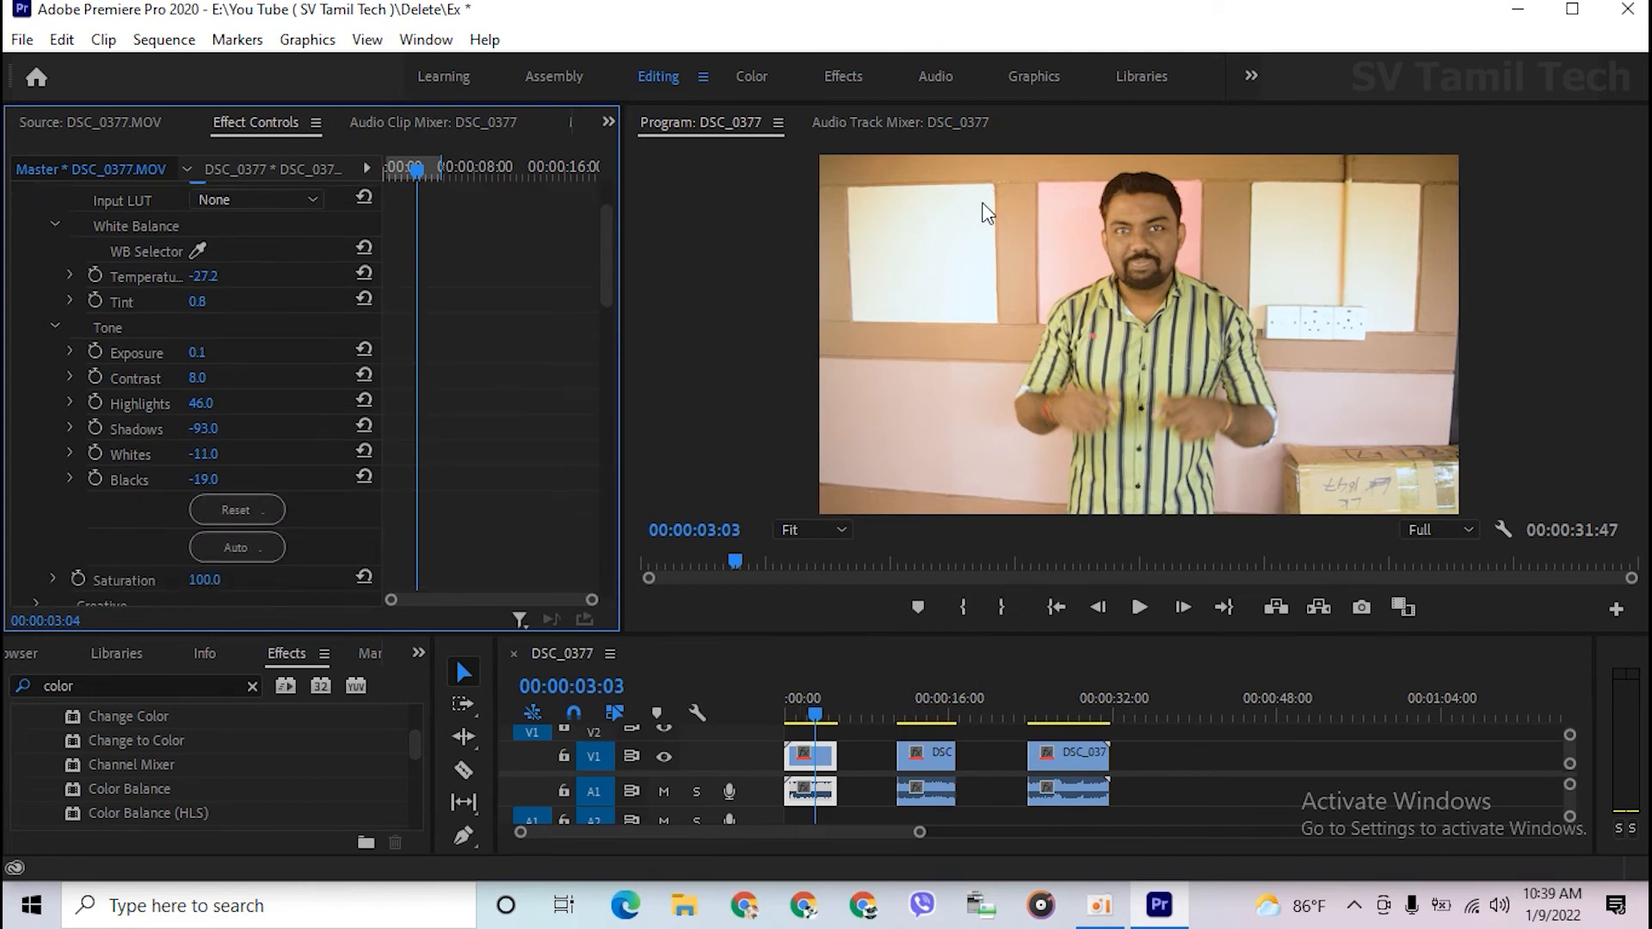
{"action": "left_click", "coordinate": [898, 712]}
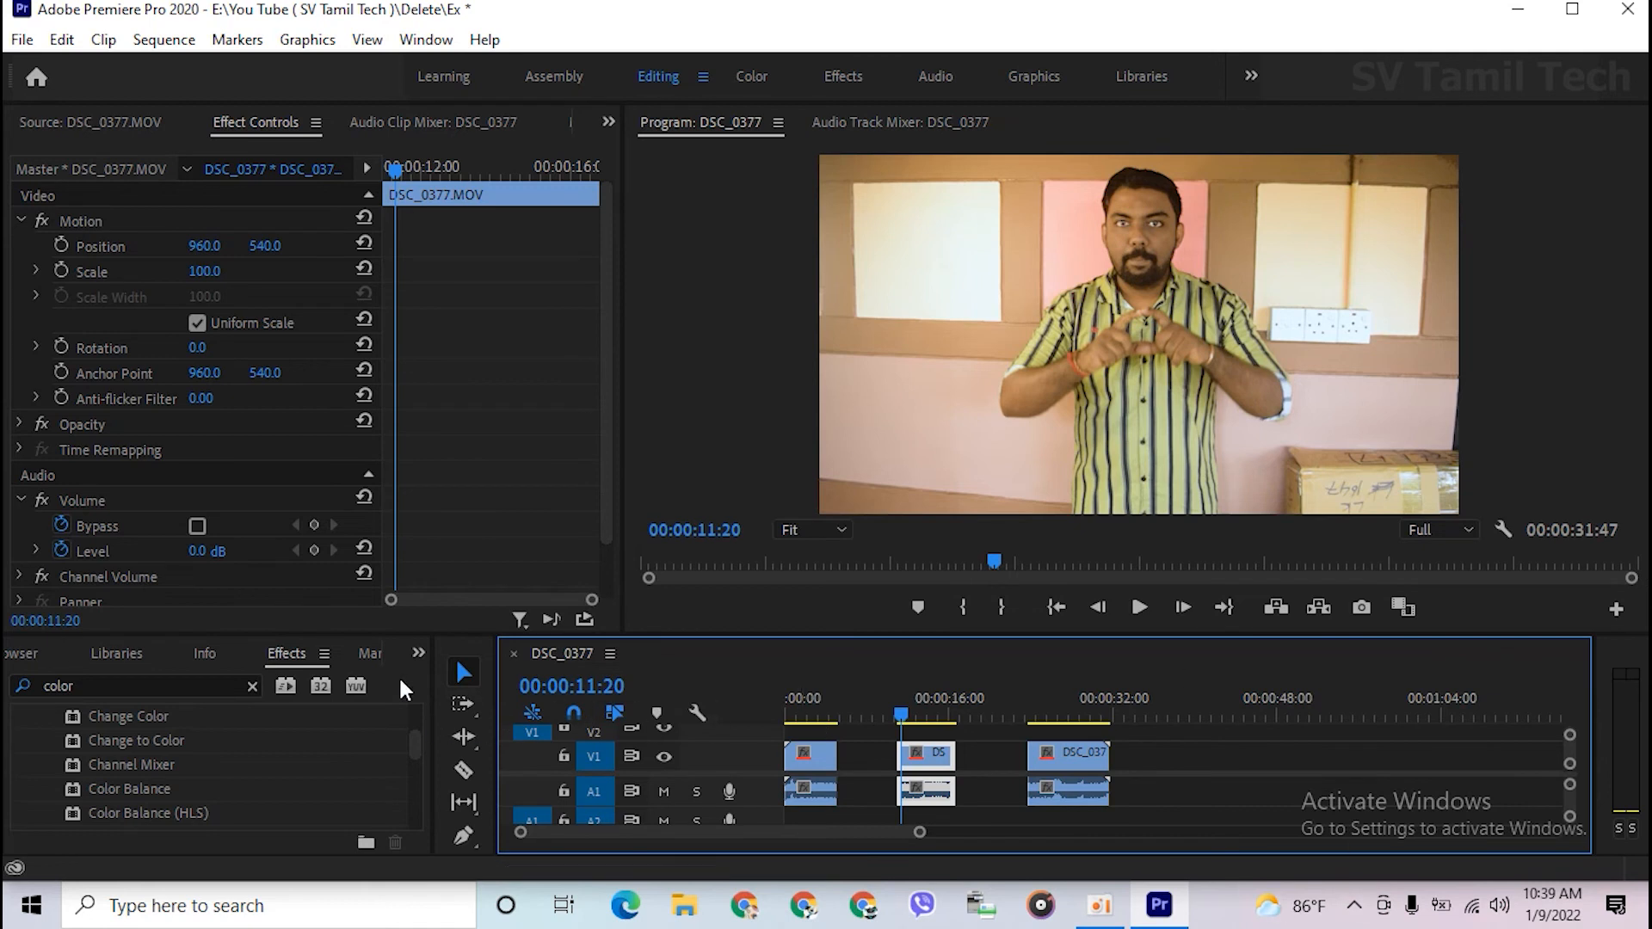
{"action": "scroll", "coordinate": [232, 344], "scroll_direction": "down", "scroll_amount": 1}
{"action": "scroll", "coordinate": [245, 370], "scroll_direction": "up", "scroll_amount": 1}
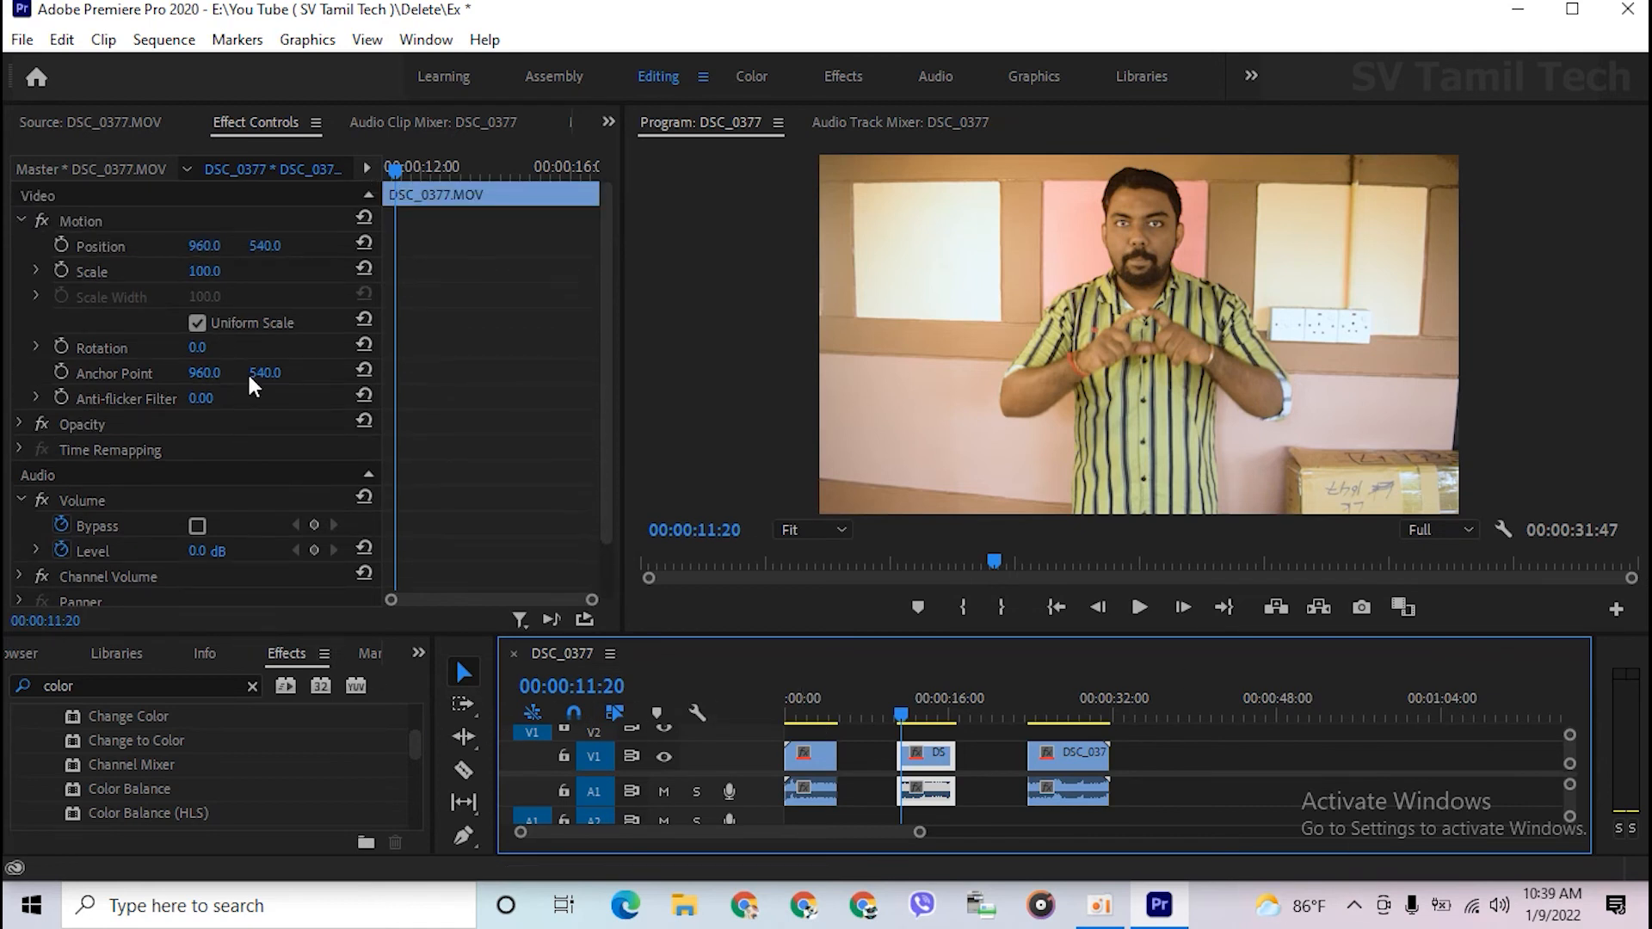